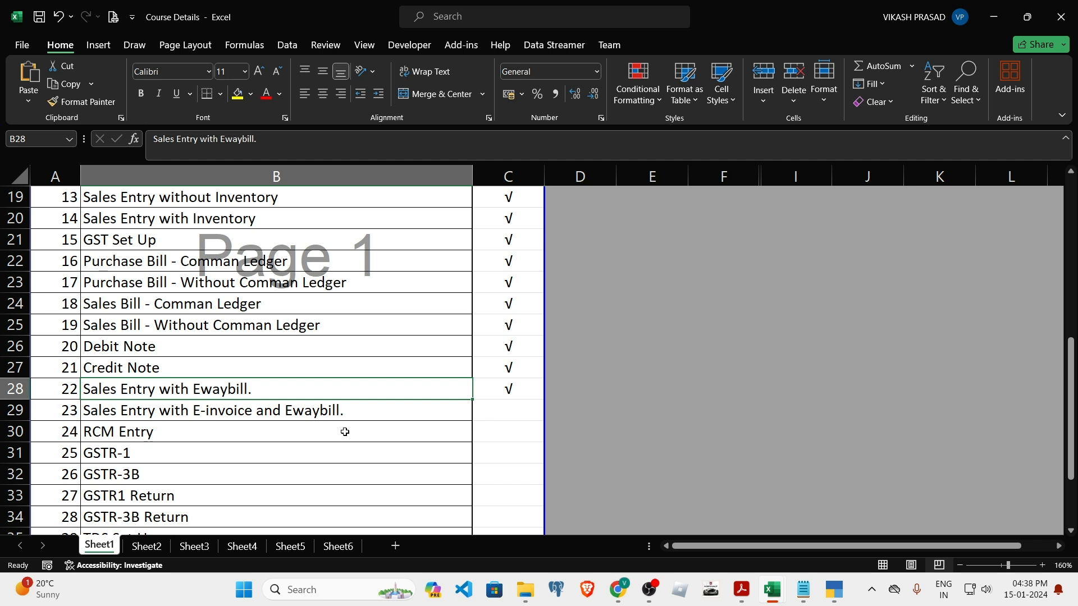
Select the course topic "Sales Entry with E-invoice and Ewaybill." and switch to the ClearTax e-invoicing article in Chrome.
{"action": "left_click", "coordinate": [345, 432]}
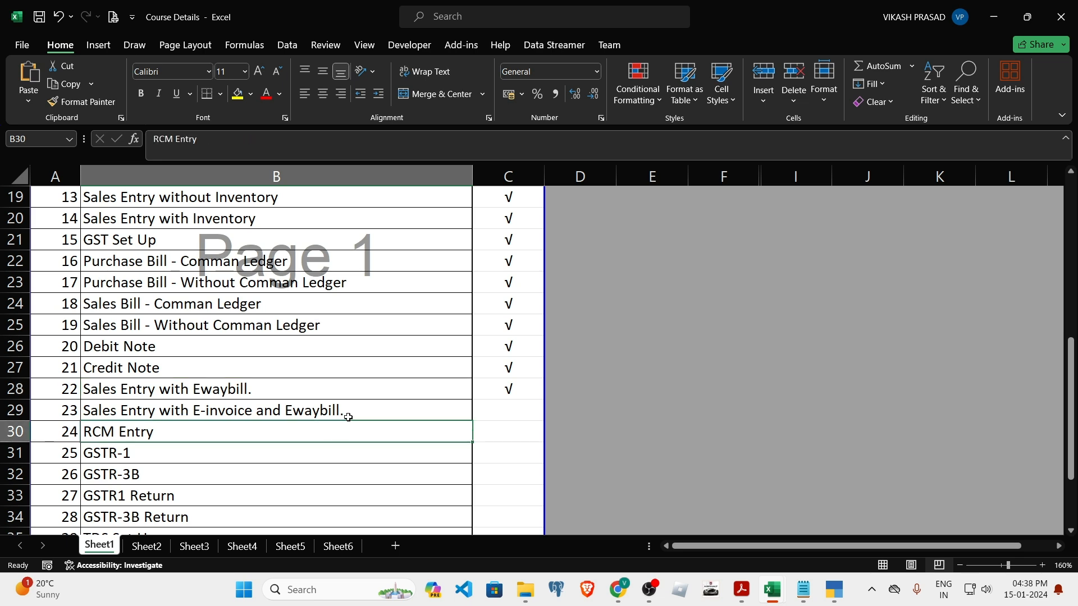
{"action": "left_click", "coordinate": [350, 415]}
{"action": "left_click", "coordinate": [618, 589]}
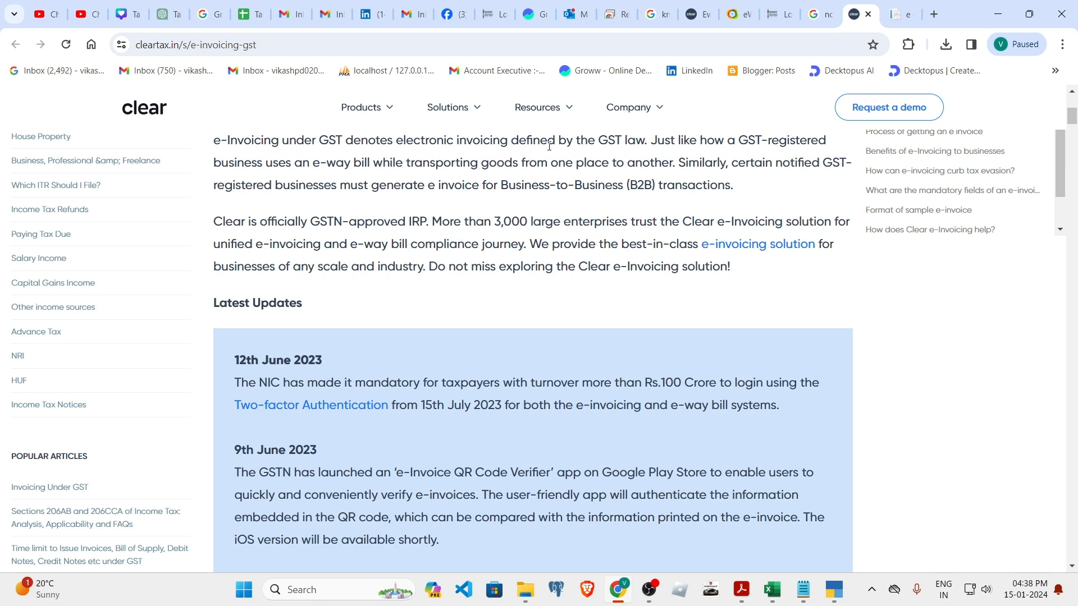
Highlight the e-invoicing definition and the Business-to-Business requirement in the article's introduction, clearing the selection when done.
{"action": "left_click_drag", "start_coordinate": [646, 141], "coordinate": [433, 160]}
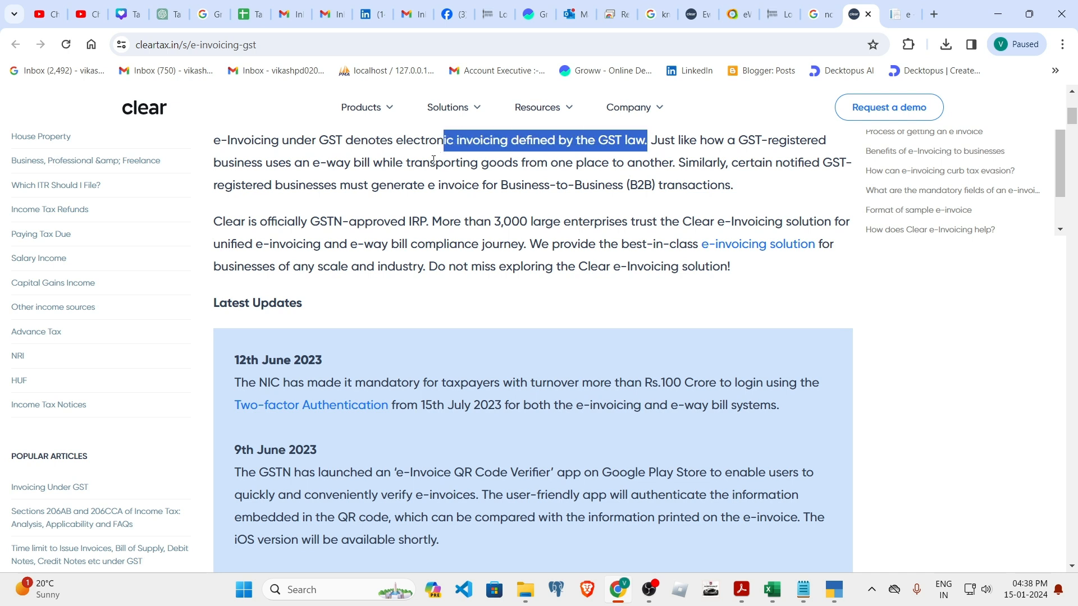
{"action": "left_click", "coordinate": [440, 160]}
{"action": "left_click_drag", "start_coordinate": [640, 141], "coordinate": [423, 147]}
{"action": "left_click_drag", "start_coordinate": [500, 185], "coordinate": [629, 185]}
{"action": "left_click", "coordinate": [740, 190]}
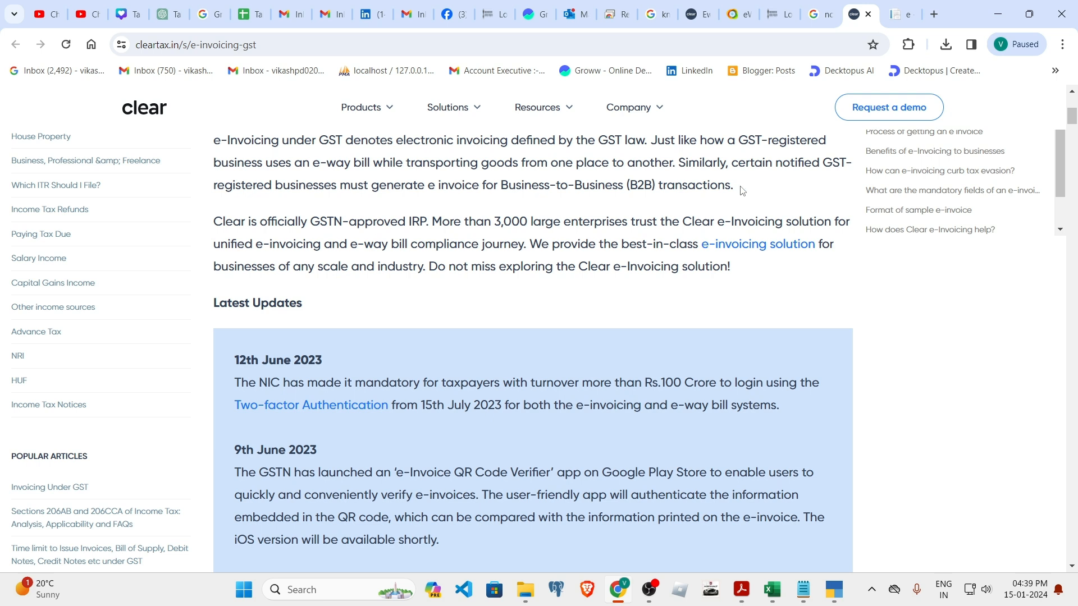
Examine the article's phase-wise table of turnover limits and applicable dates, along with the compliance notes beneath it.
{"action": "scroll", "coordinate": [426, 329], "scroll_direction": "down", "scroll_amount": 15}
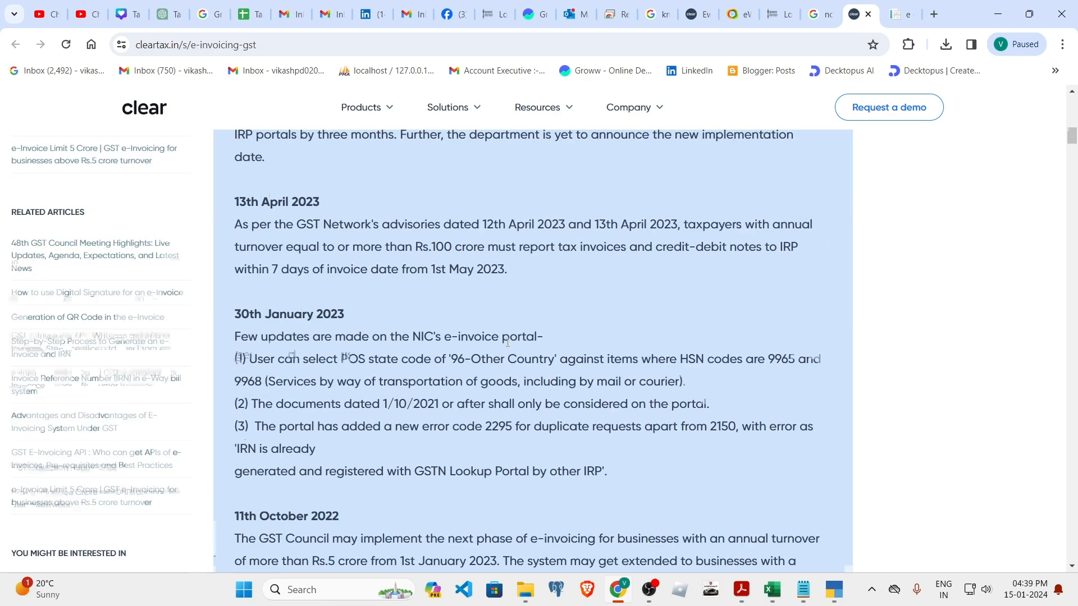
{"action": "scroll", "coordinate": [511, 344], "scroll_direction": "up", "scroll_amount": 2}
{"action": "scroll", "coordinate": [516, 344], "scroll_direction": "down", "scroll_amount": 15}
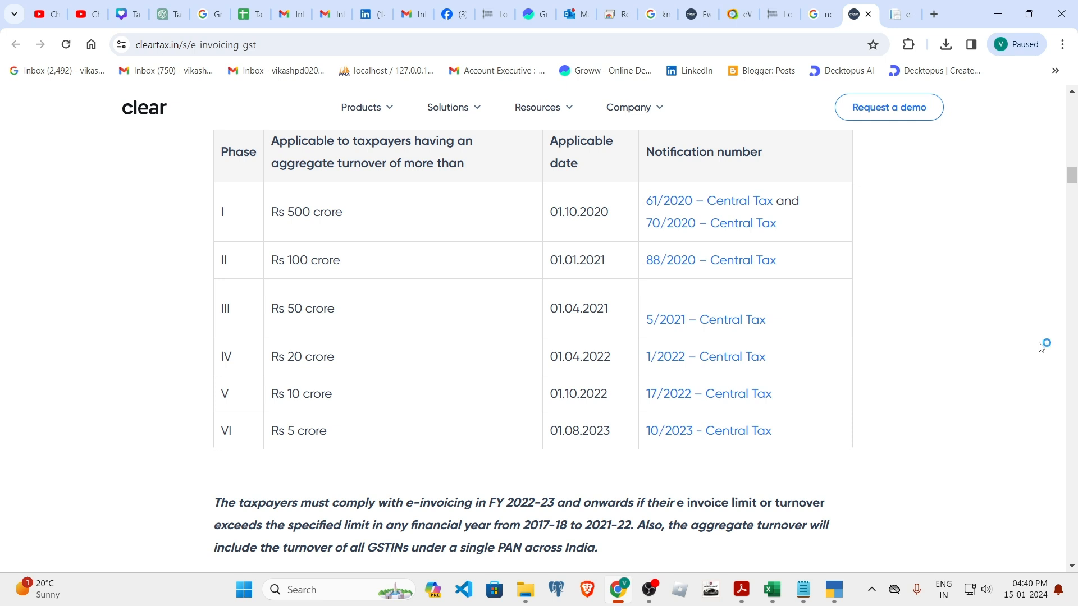
{"action": "scroll", "coordinate": [456, 387], "scroll_direction": "down", "scroll_amount": 4}
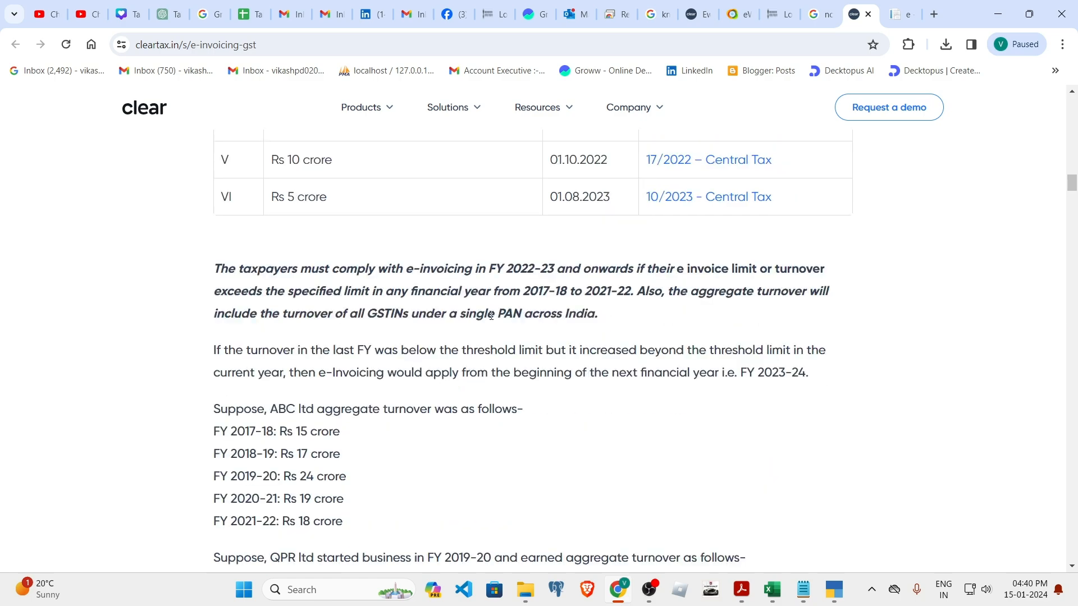
{"action": "scroll", "coordinate": [442, 391], "scroll_direction": "down", "scroll_amount": 4}
{"action": "scroll", "coordinate": [451, 380], "scroll_direction": "up", "scroll_amount": 4}
Go past the e-invoice process and mandatory fields sections to the sample e-invoice format in the article.
{"action": "scroll", "coordinate": [440, 357], "scroll_direction": "down", "scroll_amount": 15}
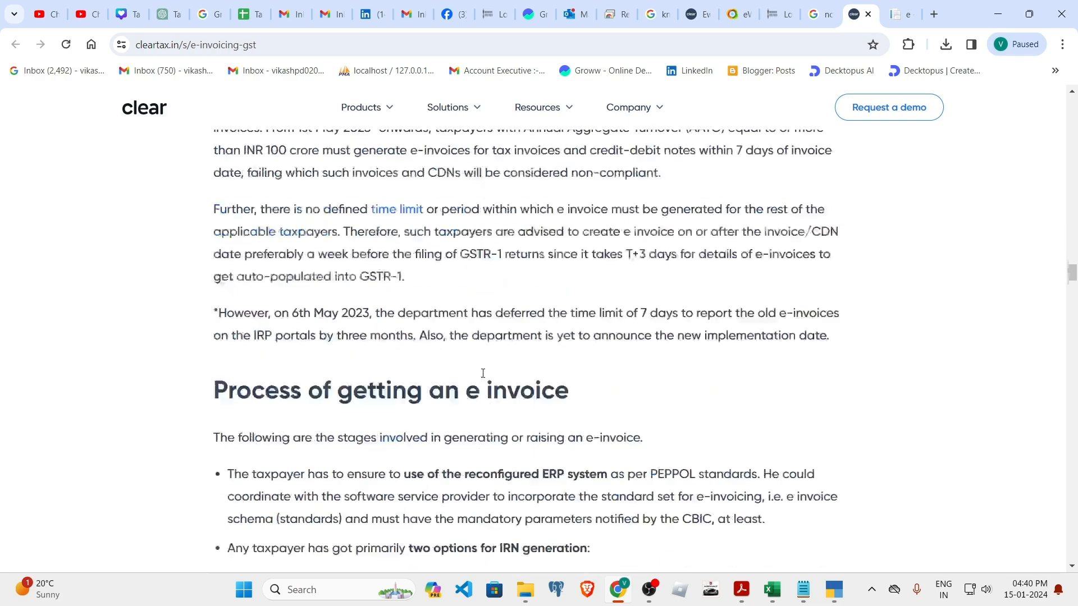
{"action": "scroll", "coordinate": [483, 373], "scroll_direction": "down", "scroll_amount": 20}
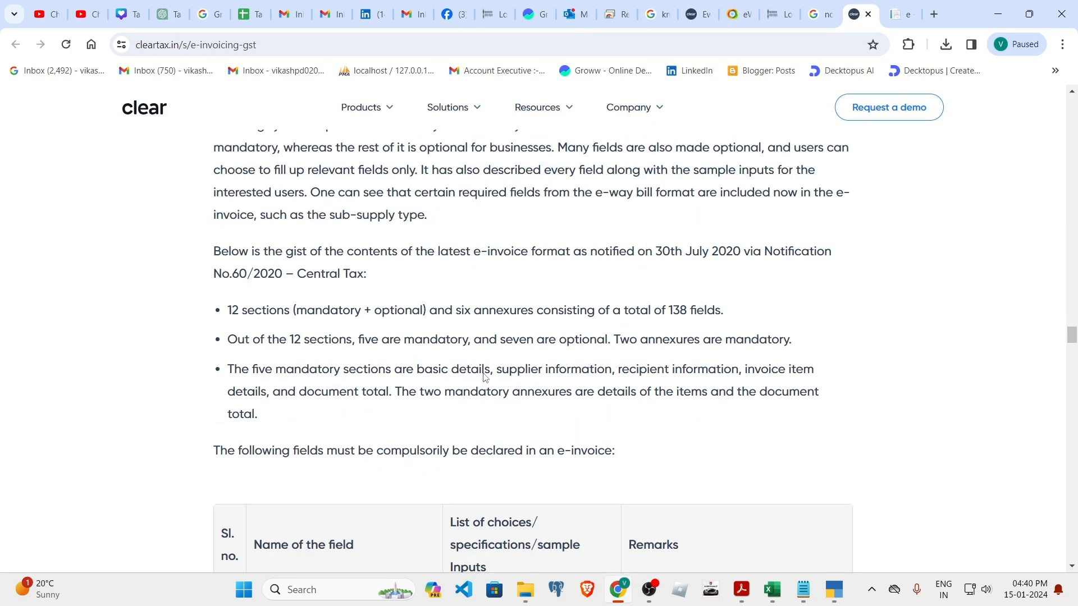
{"action": "scroll", "coordinate": [486, 377], "scroll_direction": "down", "scroll_amount": 20}
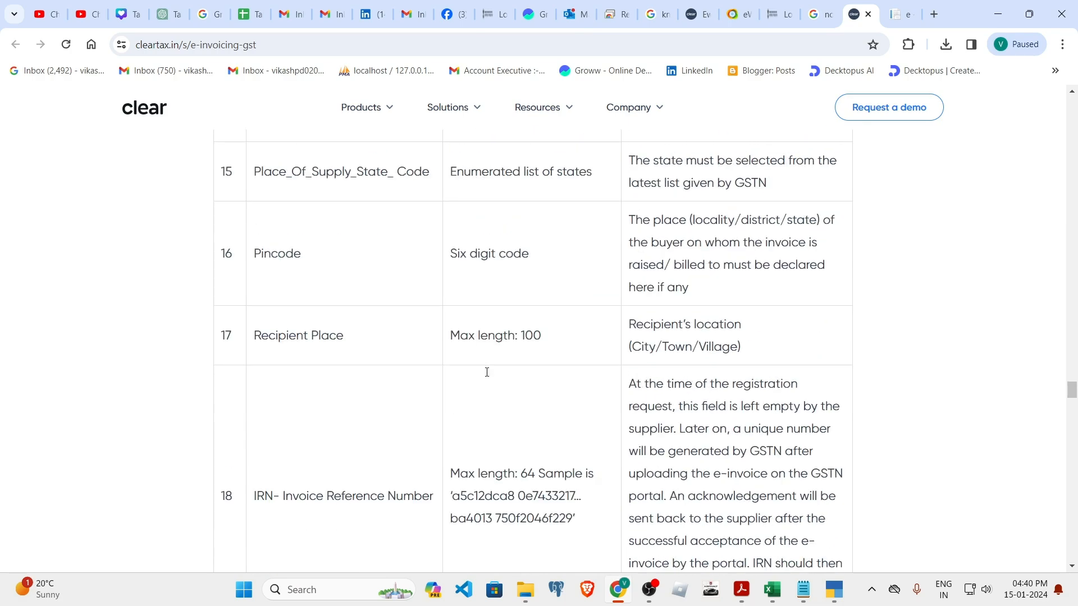
{"action": "scroll", "coordinate": [487, 373], "scroll_direction": "down", "scroll_amount": 20}
{"action": "scroll", "coordinate": [502, 368], "scroll_direction": "up", "scroll_amount": 3}
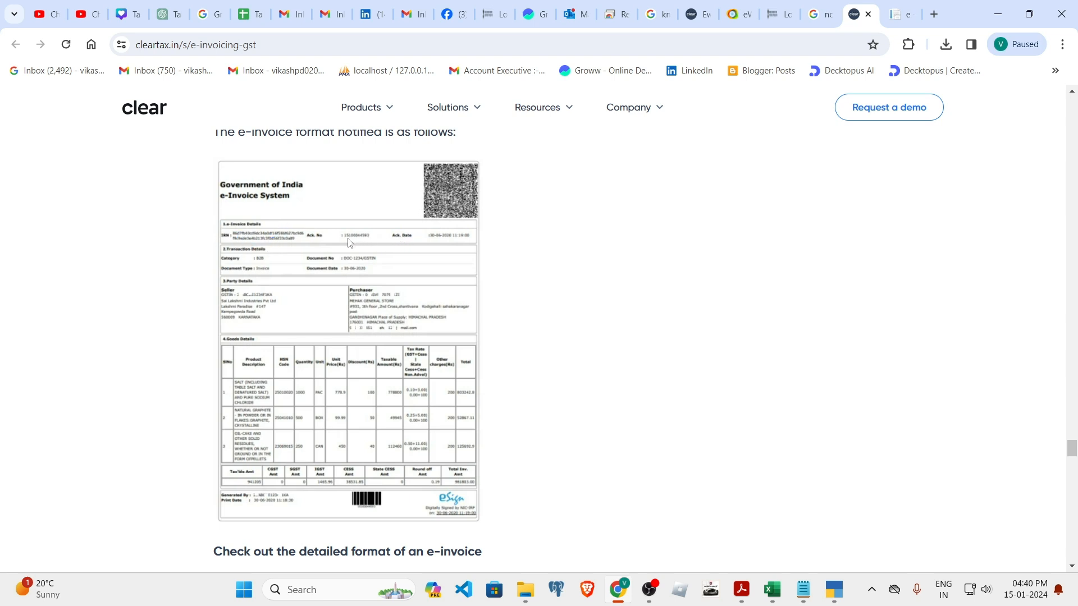
Review the full sample e-invoice and the section on how Clear e-Invoicing helps.
{"action": "scroll", "coordinate": [312, 377], "scroll_direction": "down", "scroll_amount": 6}
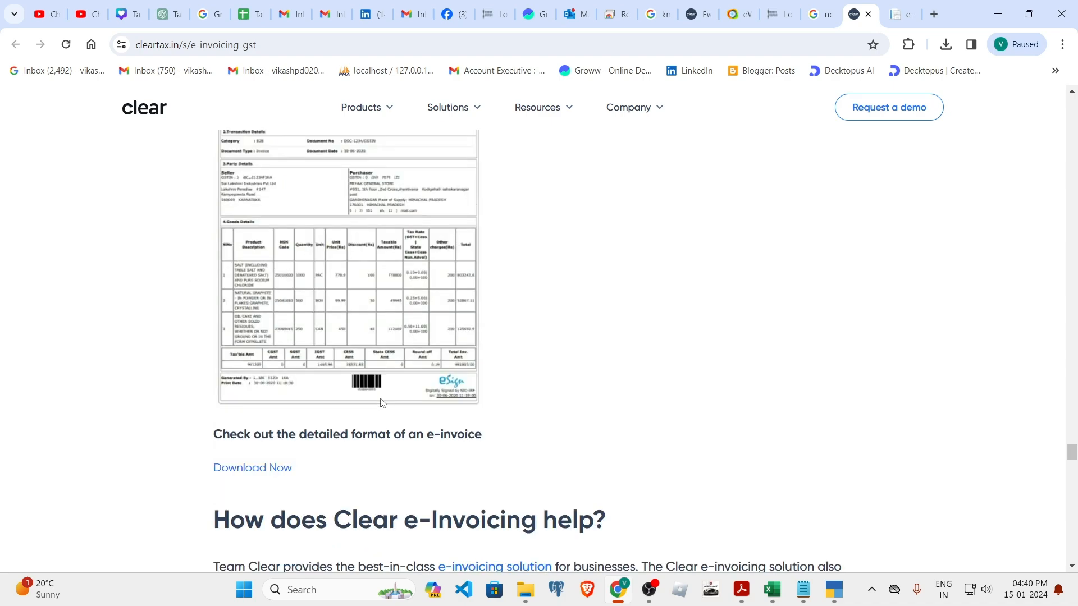
{"action": "scroll", "coordinate": [382, 402], "scroll_direction": "down", "scroll_amount": 16}
{"action": "scroll", "coordinate": [464, 390], "scroll_direction": "up", "scroll_amount": 6}
{"action": "scroll", "coordinate": [464, 387], "scroll_direction": "up", "scroll_amount": 5}
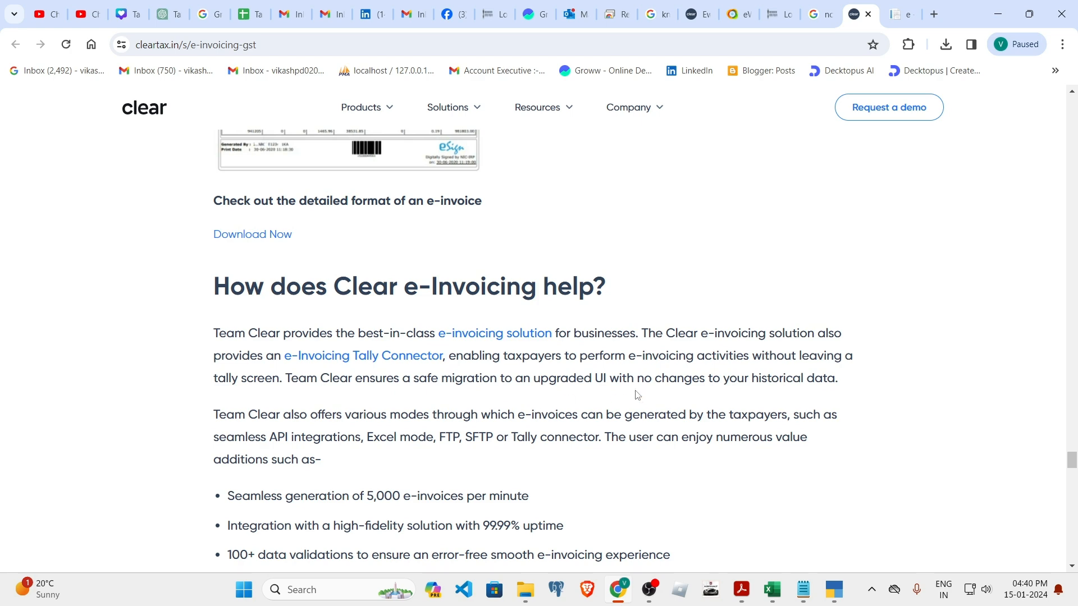
{"action": "scroll", "coordinate": [327, 323], "scroll_direction": "up", "scroll_amount": 8}
{"action": "scroll", "coordinate": [583, 337], "scroll_direction": "down", "scroll_amount": 2}
Bring up the e-Invoice 1 Portal home page and look over its Help and Registration options.
{"action": "left_click", "coordinate": [902, 14]}
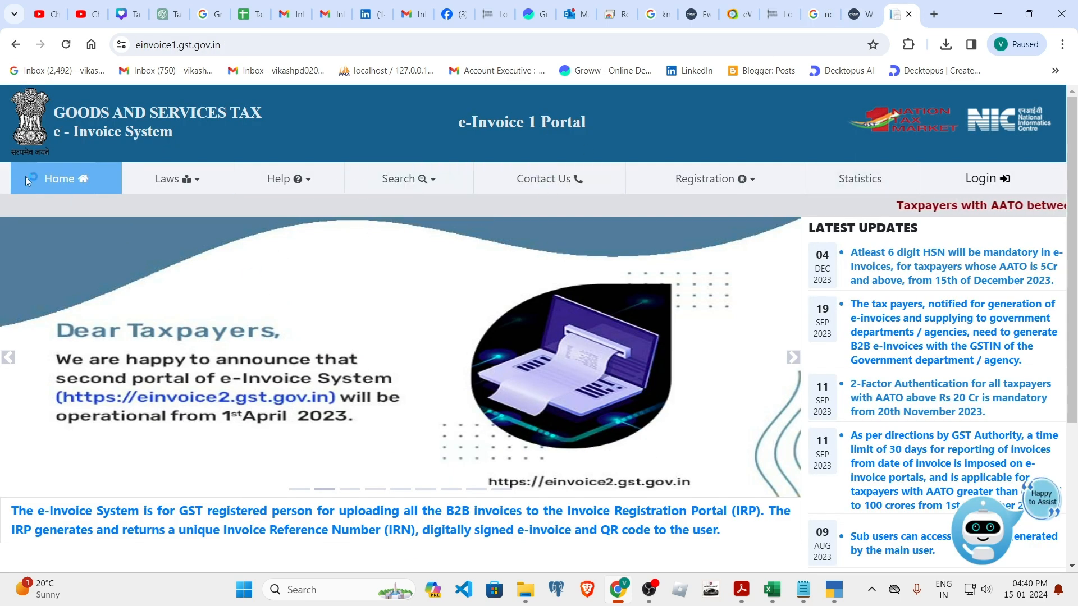
{"action": "mouse_move", "coordinate": [299, 180]}
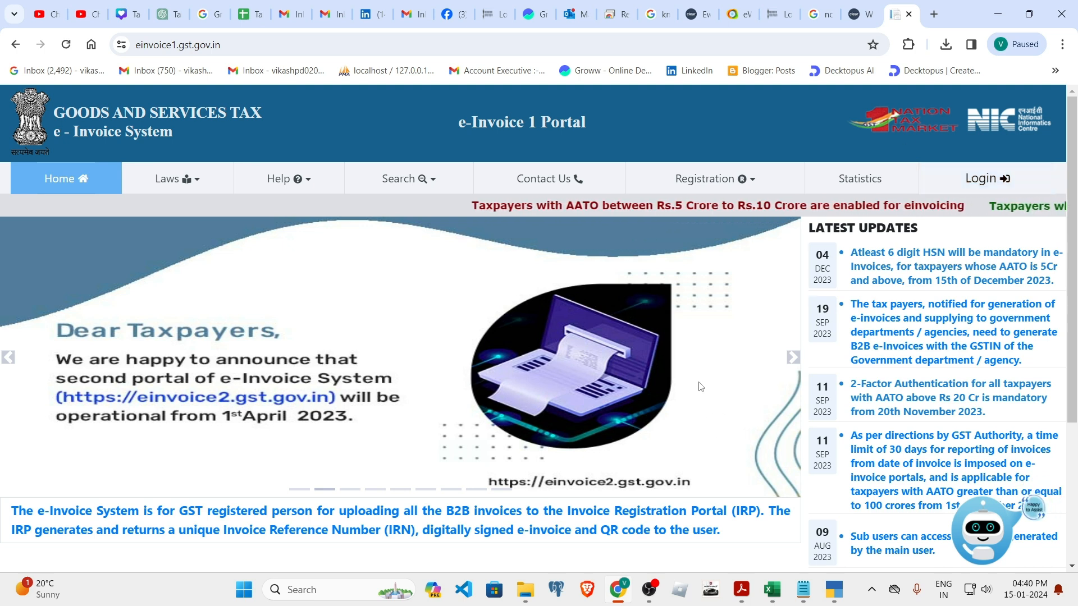
{"action": "mouse_move", "coordinate": [774, 185]}
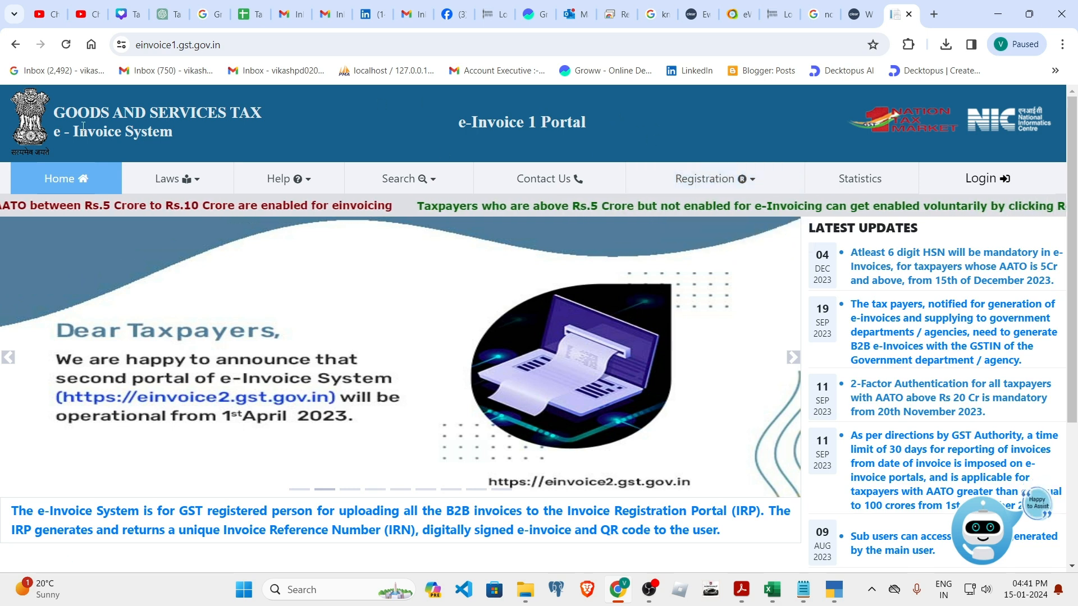
Switch to EINVOICE_UserManual_Web.pdf in Acrobat Reader and find the first e-Invoice Registration Form on page 23.
{"action": "mouse_move", "coordinate": [744, 598]}
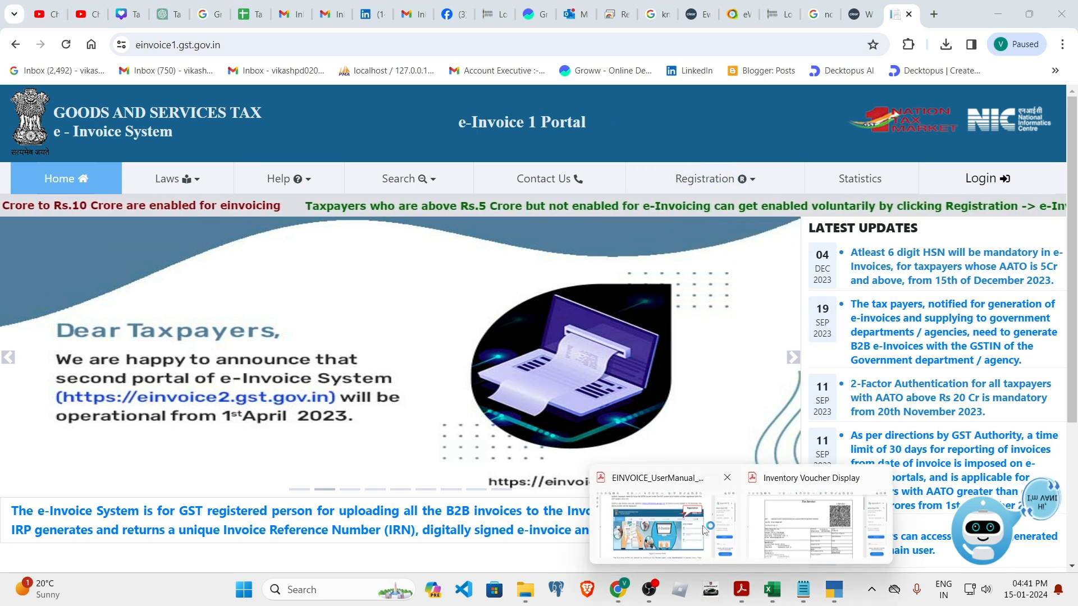
{"action": "left_click", "coordinate": [668, 522]}
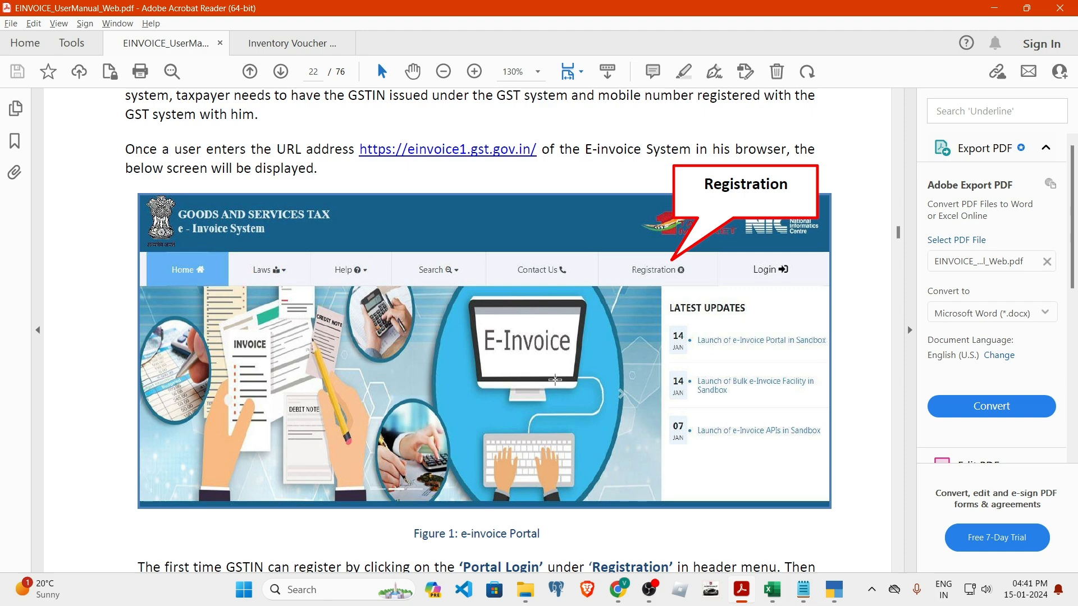
{"action": "scroll", "coordinate": [576, 352], "scroll_direction": "down", "scroll_amount": 10}
{"action": "scroll", "coordinate": [583, 395], "scroll_direction": "up", "scroll_amount": 3}
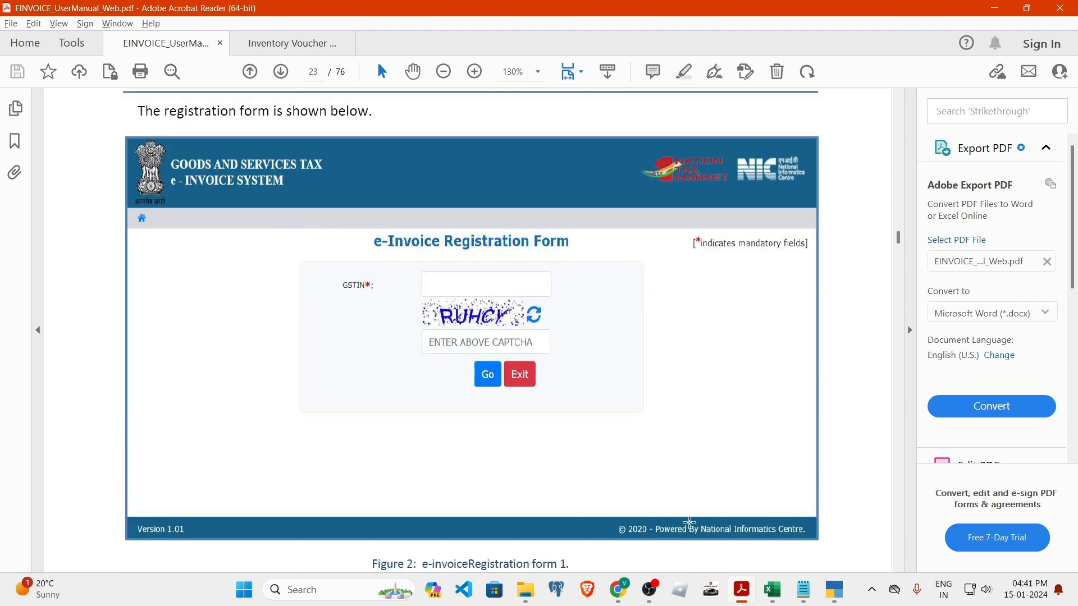
Check the Registration options on the e-Invoice portal in Chrome, and return to the user manual in Acrobat Reader.
{"action": "left_click", "coordinate": [630, 599]}
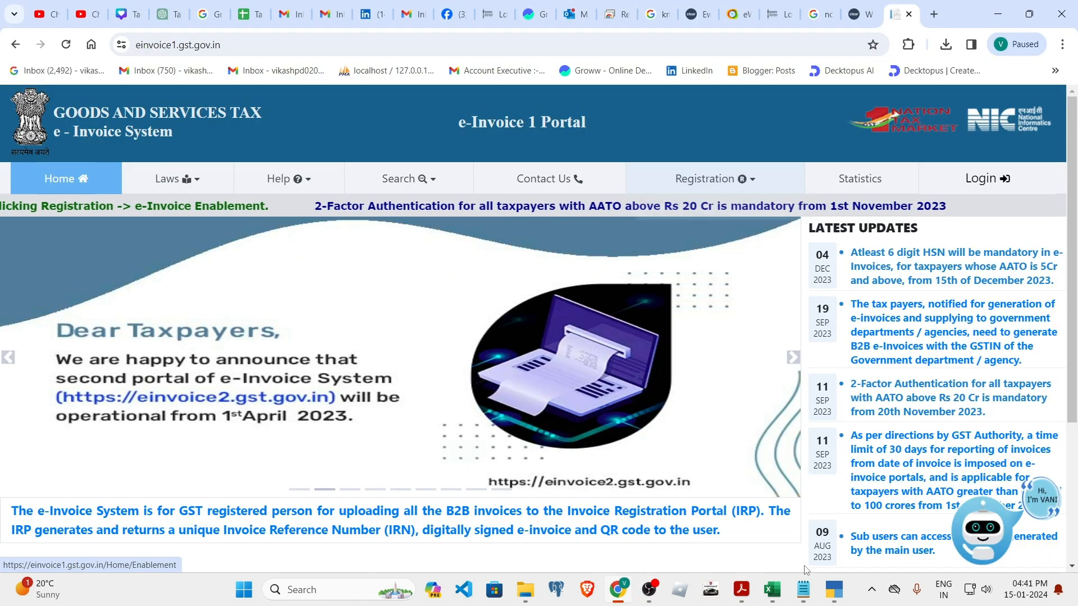
{"action": "mouse_move", "coordinate": [845, 593]}
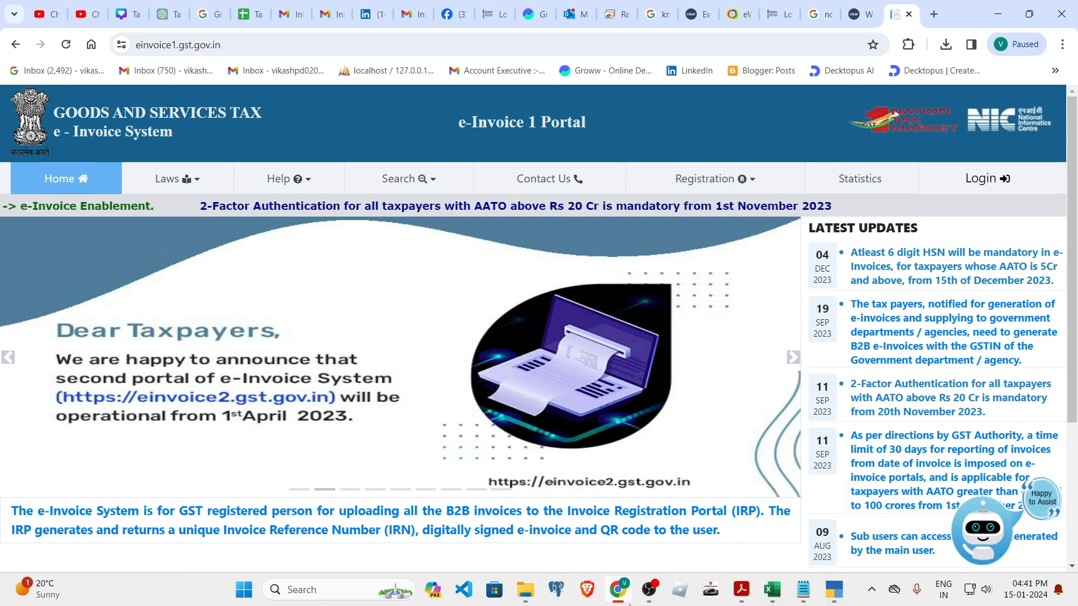
{"action": "mouse_move", "coordinate": [740, 590]}
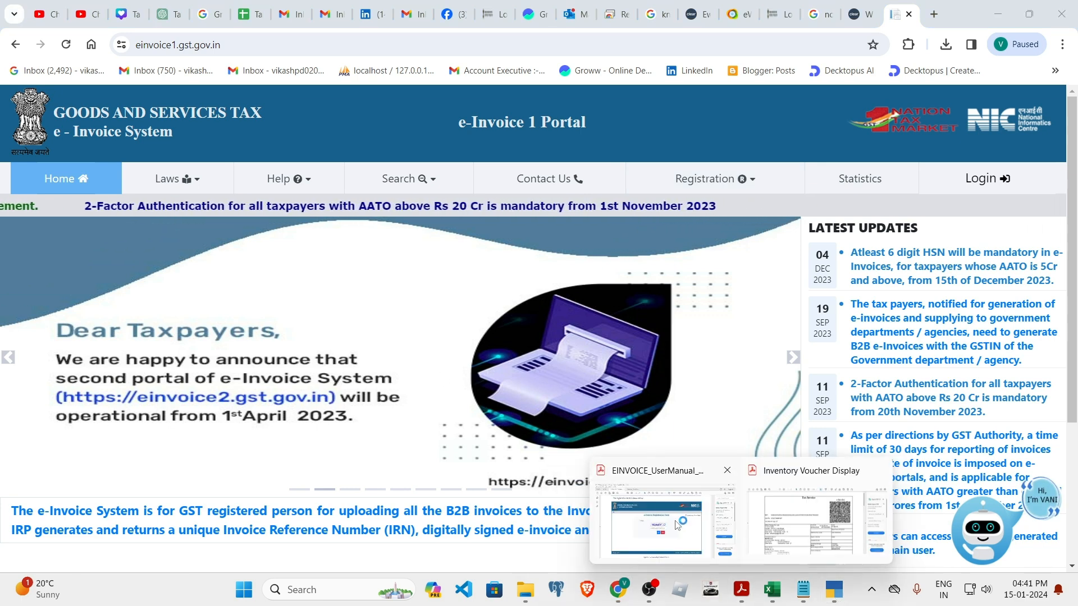
{"action": "left_click", "coordinate": [717, 539]}
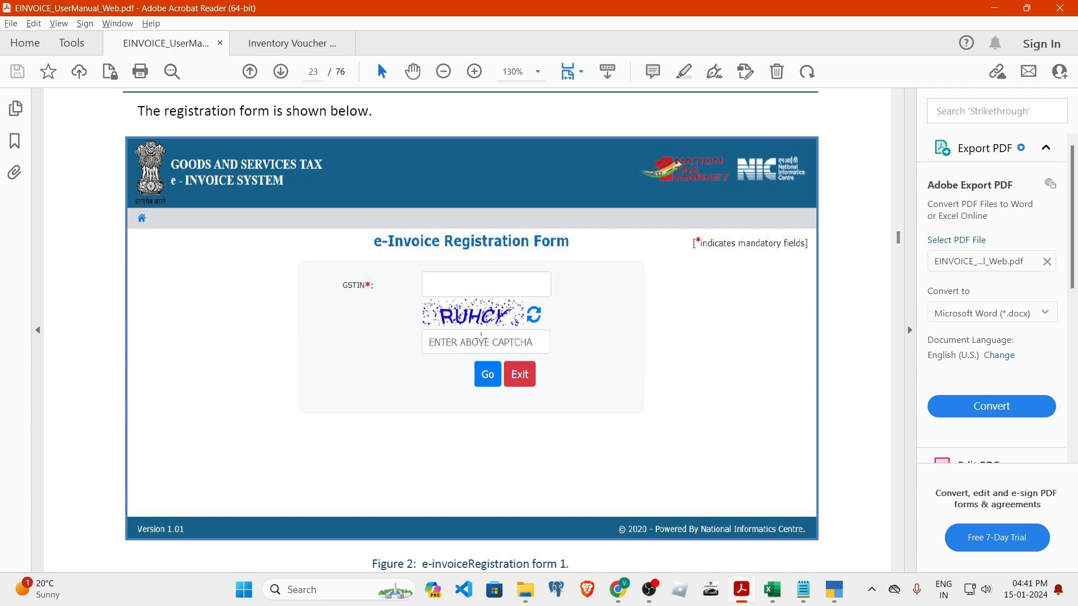
Examine the filled-in registration form on page 24, down to the Send OTP and Update from GST Common Portal options.
{"action": "scroll", "coordinate": [459, 419], "scroll_direction": "down", "scroll_amount": 4}
{"action": "scroll", "coordinate": [509, 440], "scroll_direction": "down", "scroll_amount": 10}
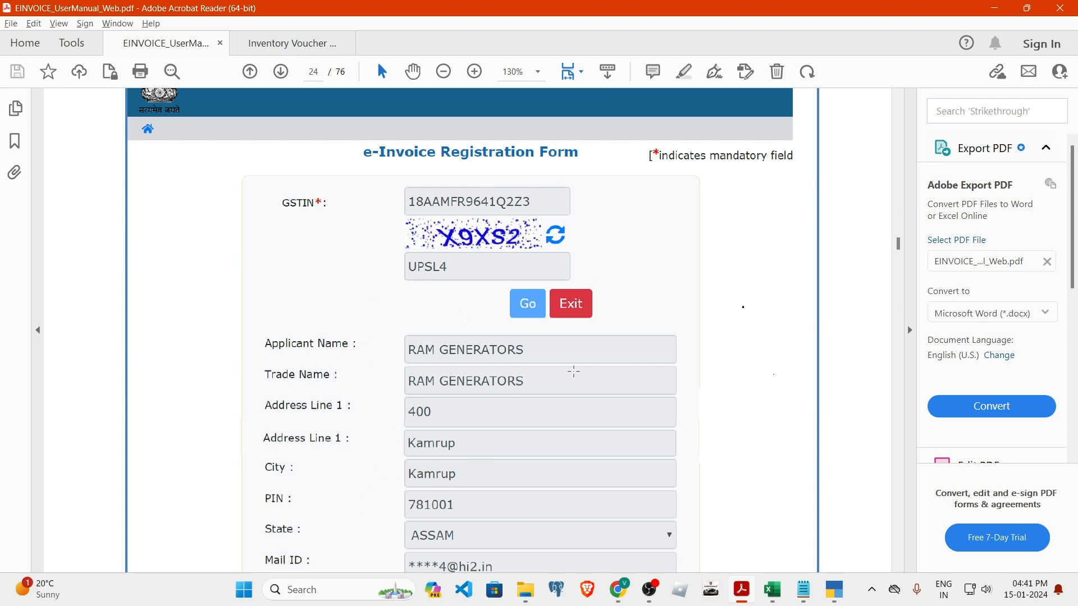
{"action": "scroll", "coordinate": [462, 453], "scroll_direction": "down", "scroll_amount": 5}
{"action": "scroll", "coordinate": [491, 367], "scroll_direction": "down", "scroll_amount": 3}
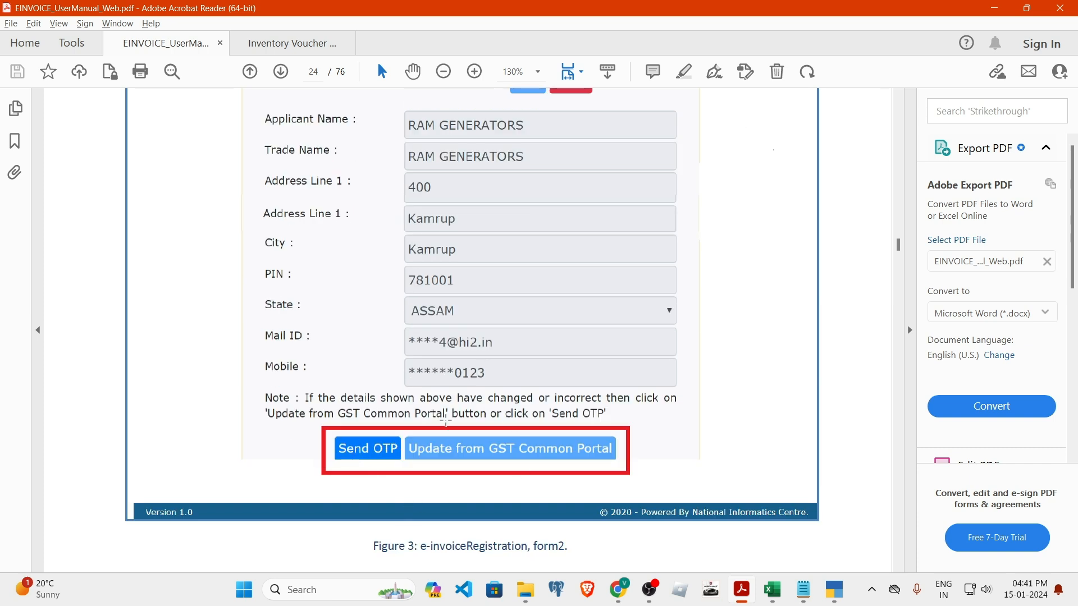
Examine the OTP verification stage of the registration form on page 25 of the manual.
{"action": "scroll", "coordinate": [446, 421], "scroll_direction": "down", "scroll_amount": 20}
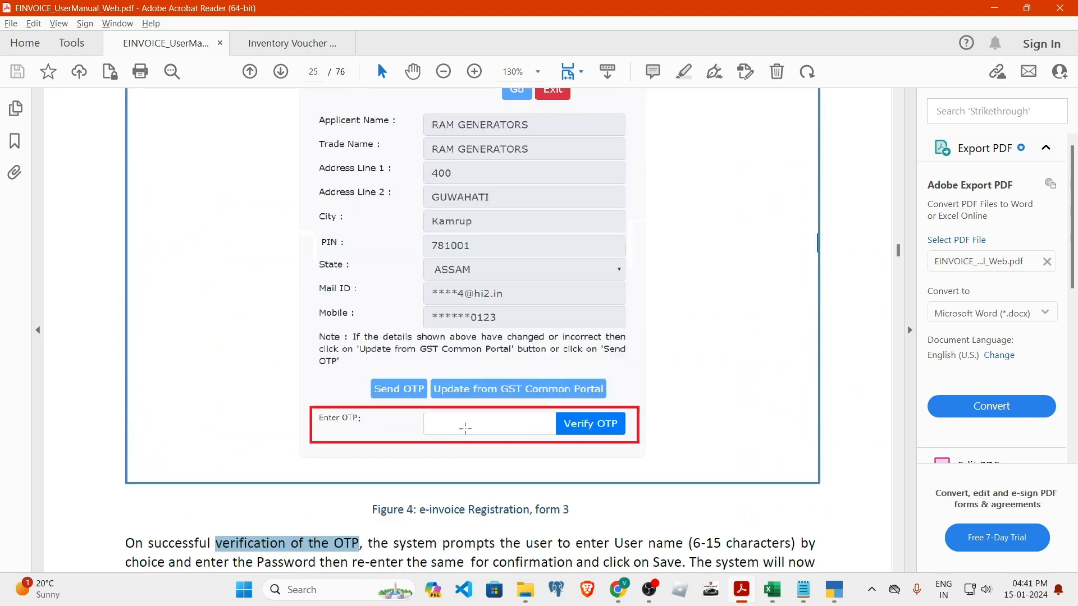
{"action": "scroll", "coordinate": [581, 438], "scroll_direction": "down", "scroll_amount": 7}
{"action": "scroll", "coordinate": [611, 342], "scroll_direction": "up", "scroll_amount": 5}
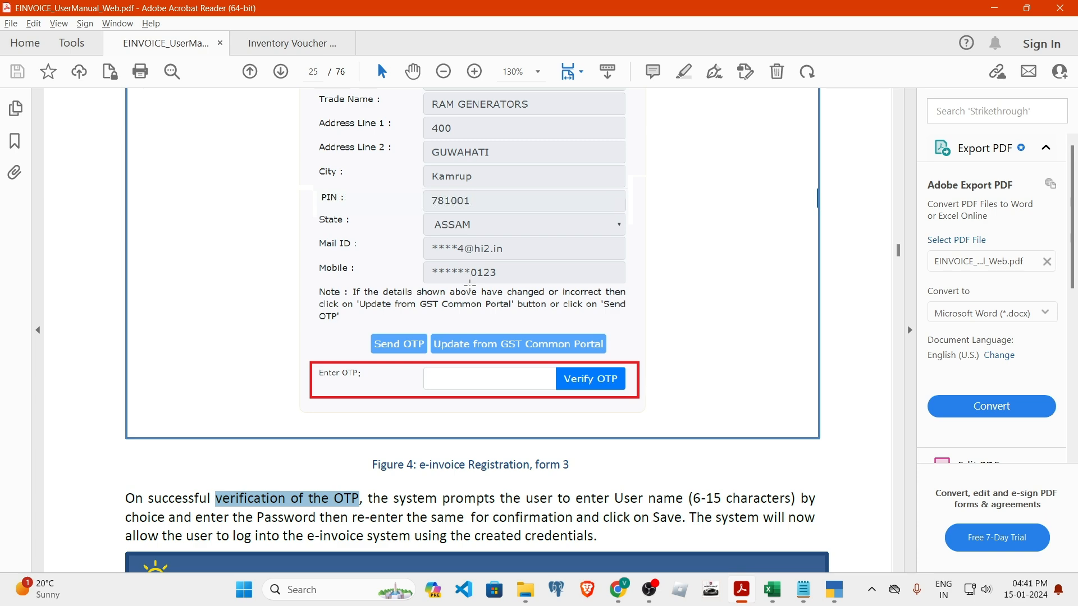
{"action": "scroll", "coordinate": [478, 268], "scroll_direction": "up", "scroll_amount": 5}
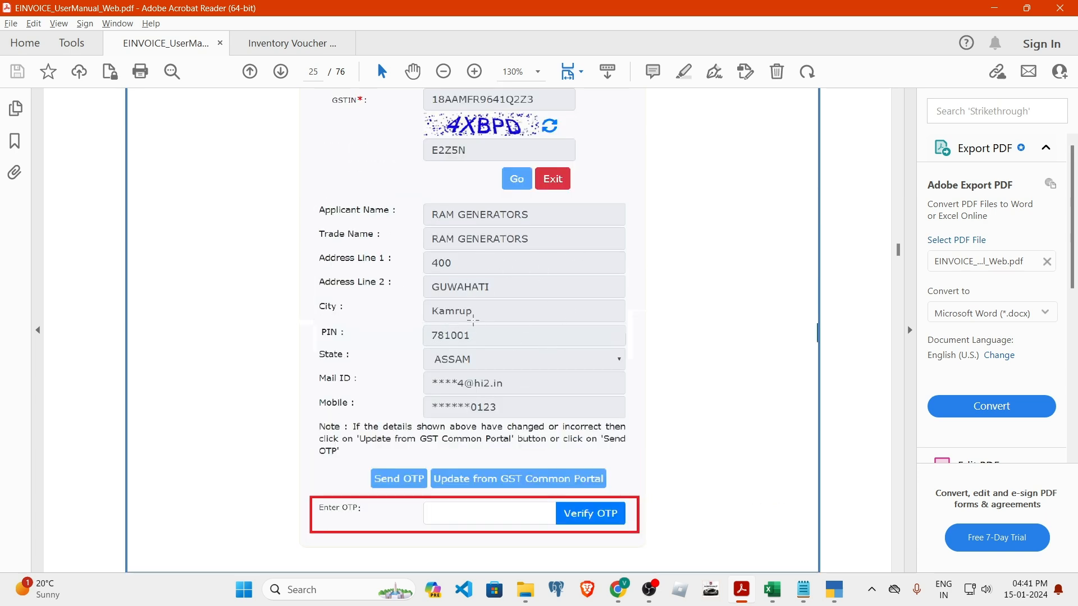
Go to section 4.2 E-Invoice Enablement and view the e-Invoice Enablement Form on page 26.
{"action": "scroll", "coordinate": [694, 373], "scroll_direction": "down", "scroll_amount": 5}
{"action": "scroll", "coordinate": [479, 398], "scroll_direction": "down", "scroll_amount": 20}
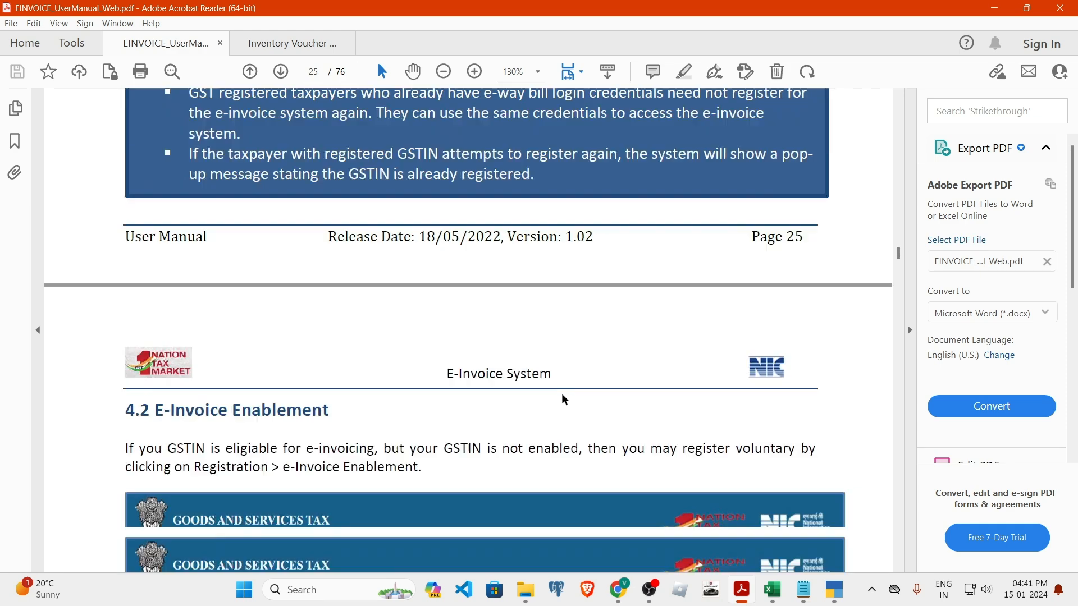
{"action": "scroll", "coordinate": [476, 238], "scroll_direction": "up", "scroll_amount": 3}
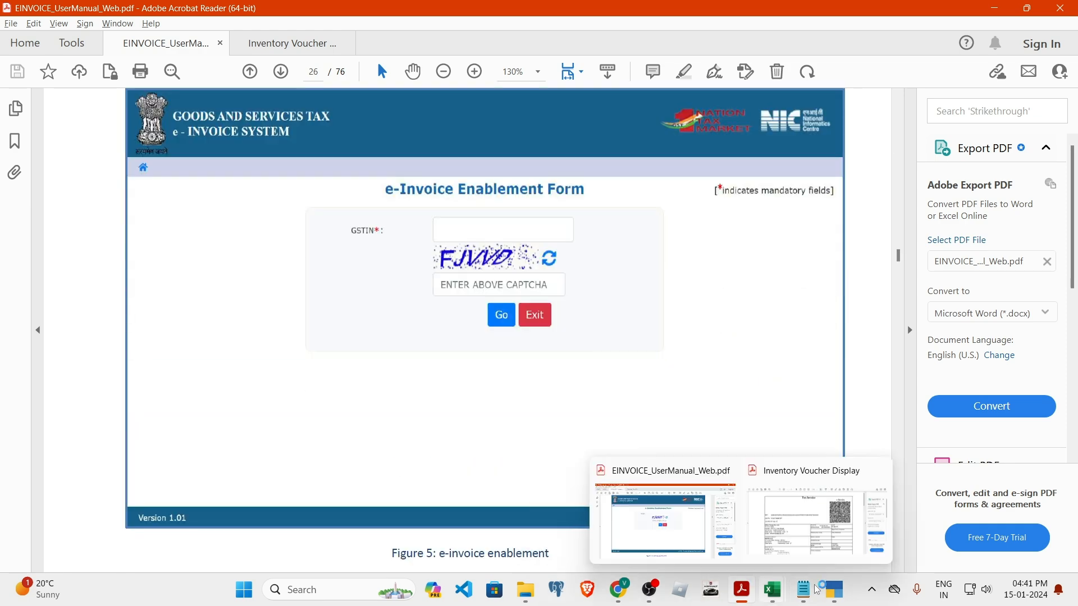
Compare with the Registration entry on the e-Invoice portal in Chrome, and switch back to the manual's enablement form in Acrobat Reader.
{"action": "left_click", "coordinate": [620, 591]}
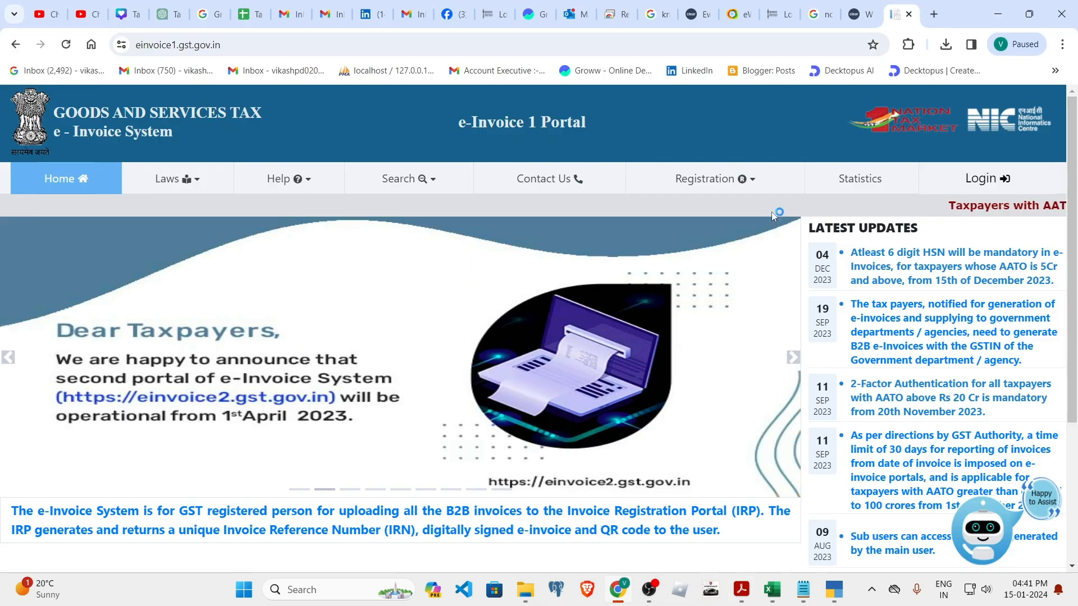
{"action": "mouse_move", "coordinate": [713, 178]}
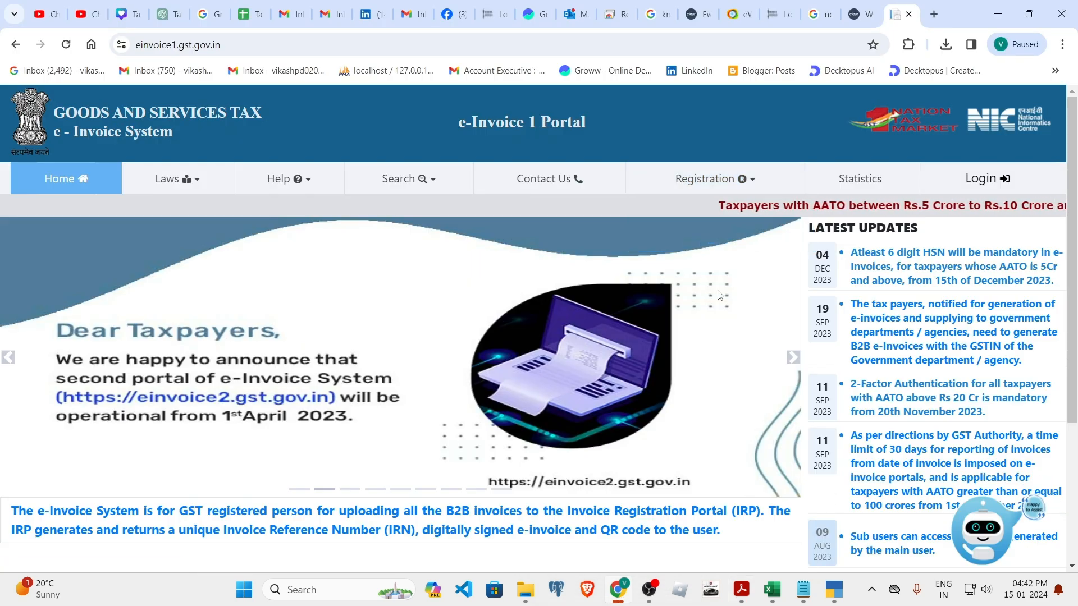
{"action": "mouse_move", "coordinate": [836, 600]}
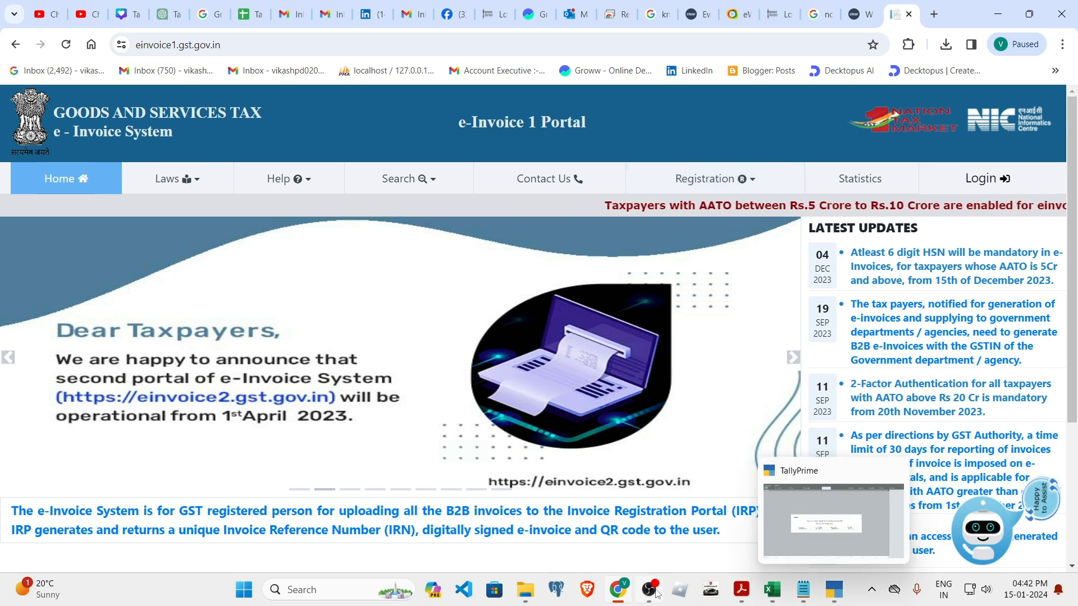
{"action": "mouse_move", "coordinate": [619, 599]}
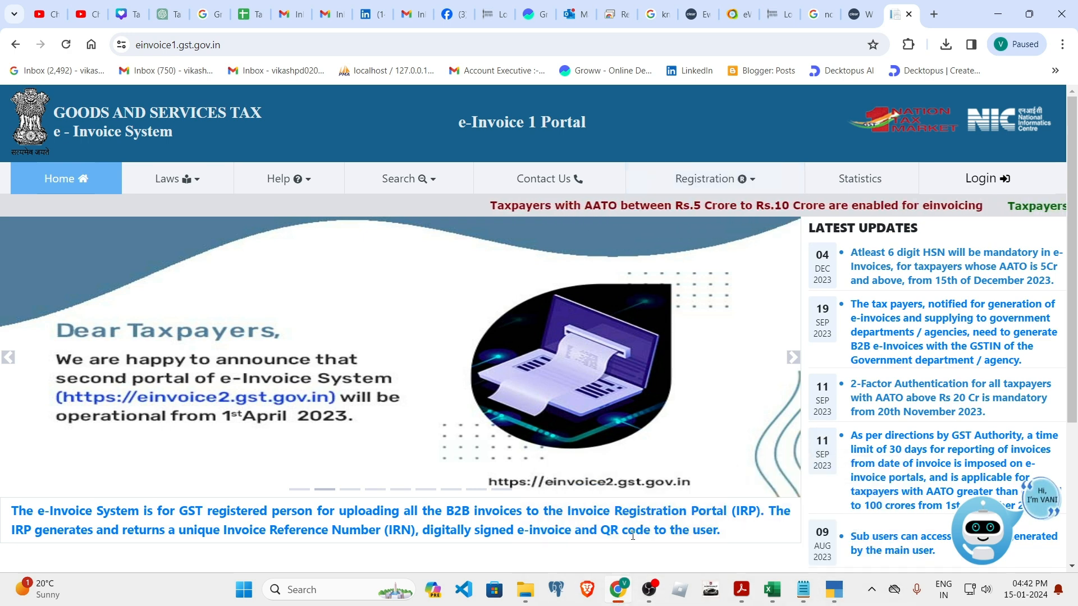
{"action": "mouse_move", "coordinate": [741, 590]}
{"action": "left_click", "coordinate": [658, 532]}
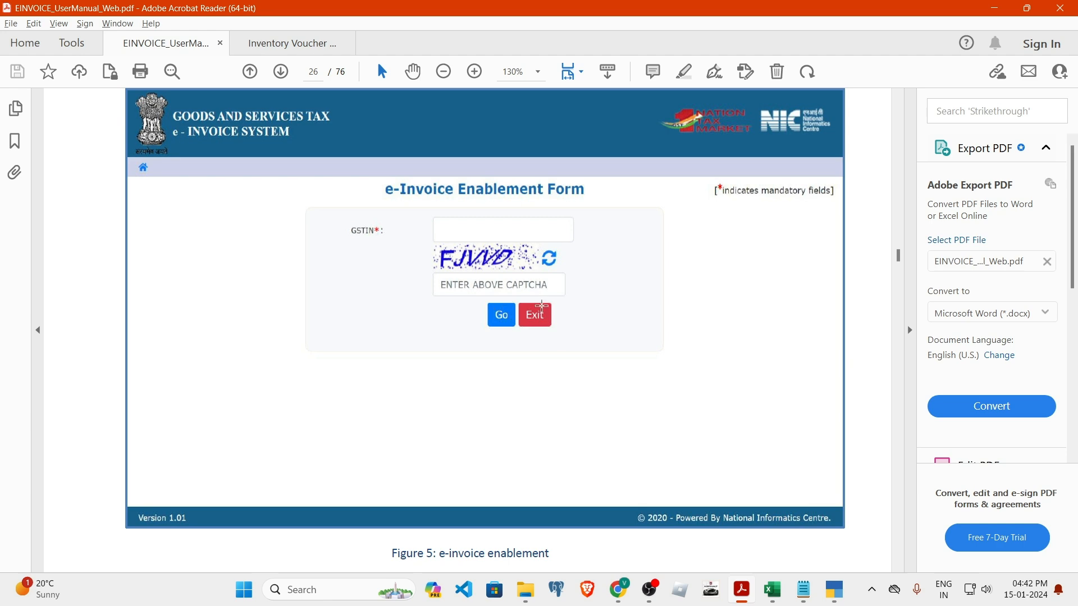
View the Forgot Password form on page 27 of the manual and return to the e-invoice enablement figure on page 26.
{"action": "scroll", "coordinate": [580, 381], "scroll_direction": "down", "scroll_amount": 15}
{"action": "scroll", "coordinate": [580, 381], "scroll_direction": "down", "scroll_amount": 5}
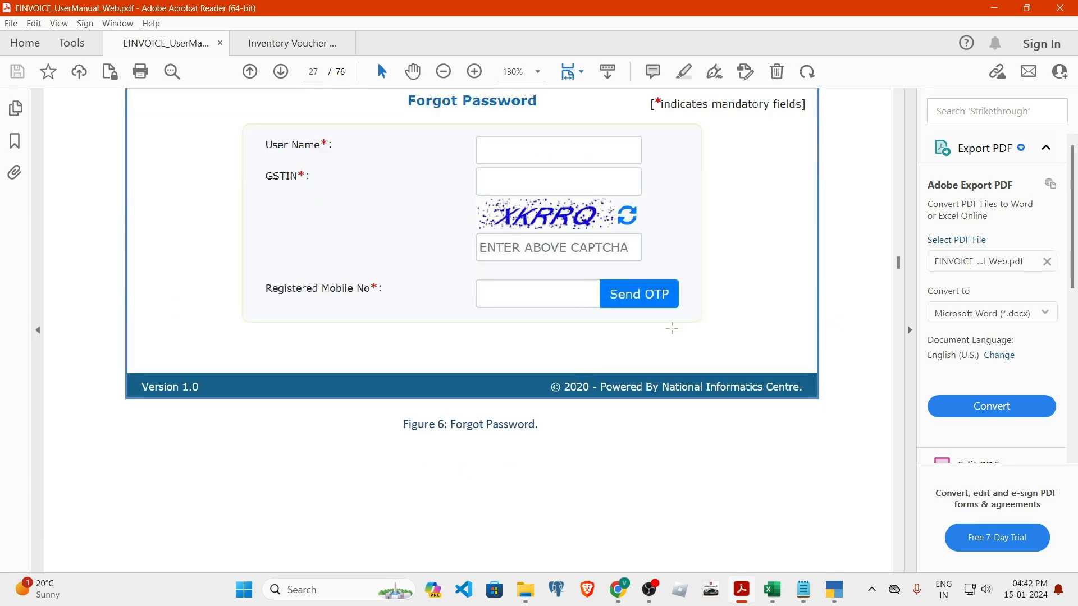
{"action": "scroll", "coordinate": [639, 352], "scroll_direction": "down", "scroll_amount": 5}
{"action": "scroll", "coordinate": [638, 353], "scroll_direction": "up", "scroll_amount": 14}
{"action": "scroll", "coordinate": [611, 373], "scroll_direction": "up", "scroll_amount": 10}
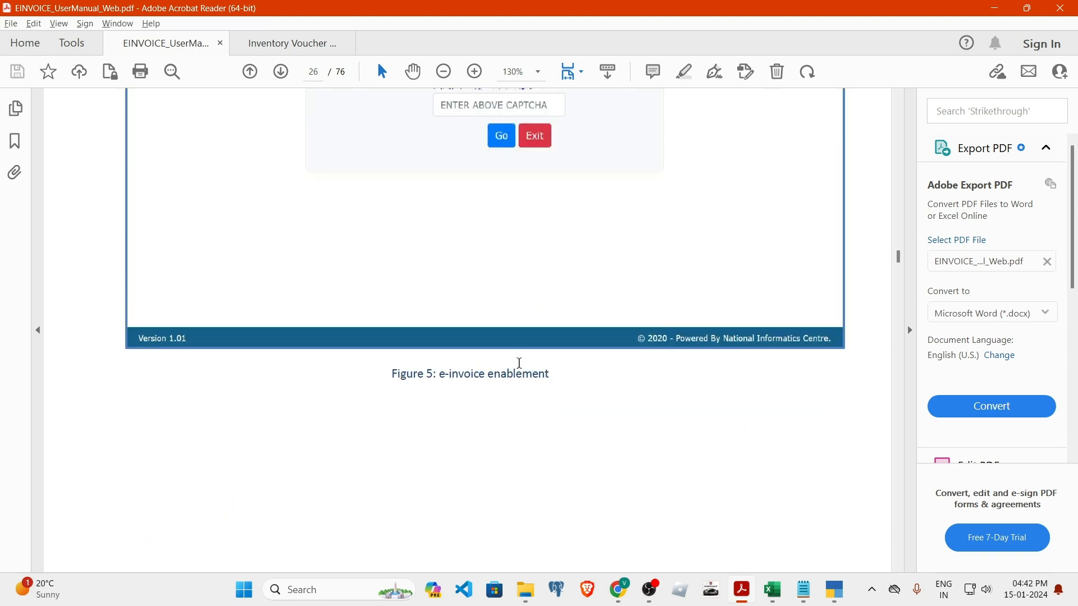
{"action": "scroll", "coordinate": [533, 298], "scroll_direction": "up", "scroll_amount": 1}
Look over the Forgot Username form and login page on pages 29 and 30, ending at the 5.2 Main Menu dashboard on page 31.
{"action": "scroll", "coordinate": [603, 324], "scroll_direction": "down", "scroll_amount": 12}
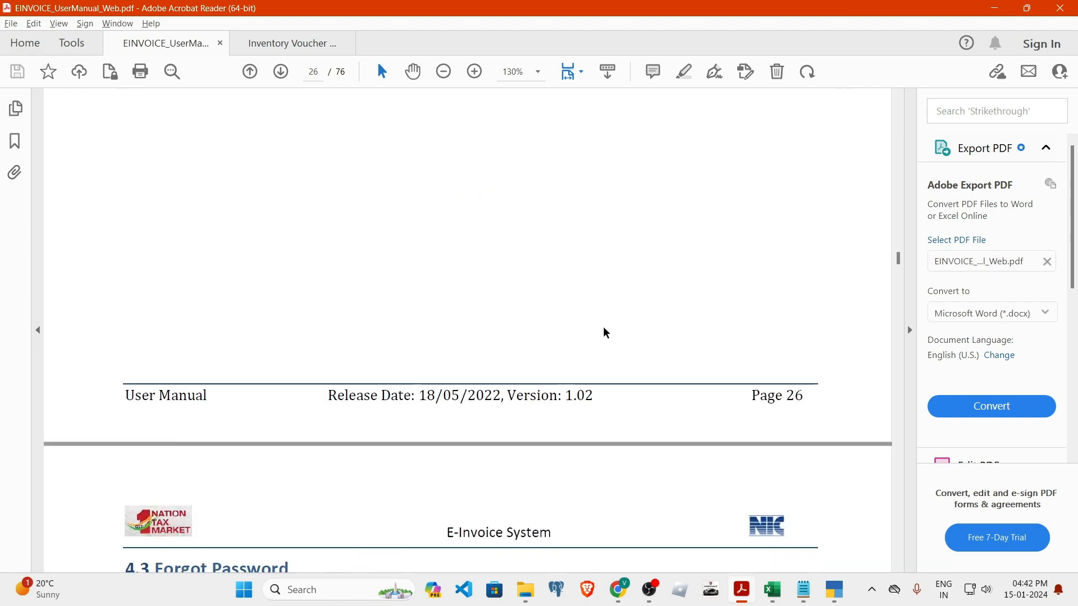
{"action": "scroll", "coordinate": [640, 348], "scroll_direction": "down", "scroll_amount": 20}
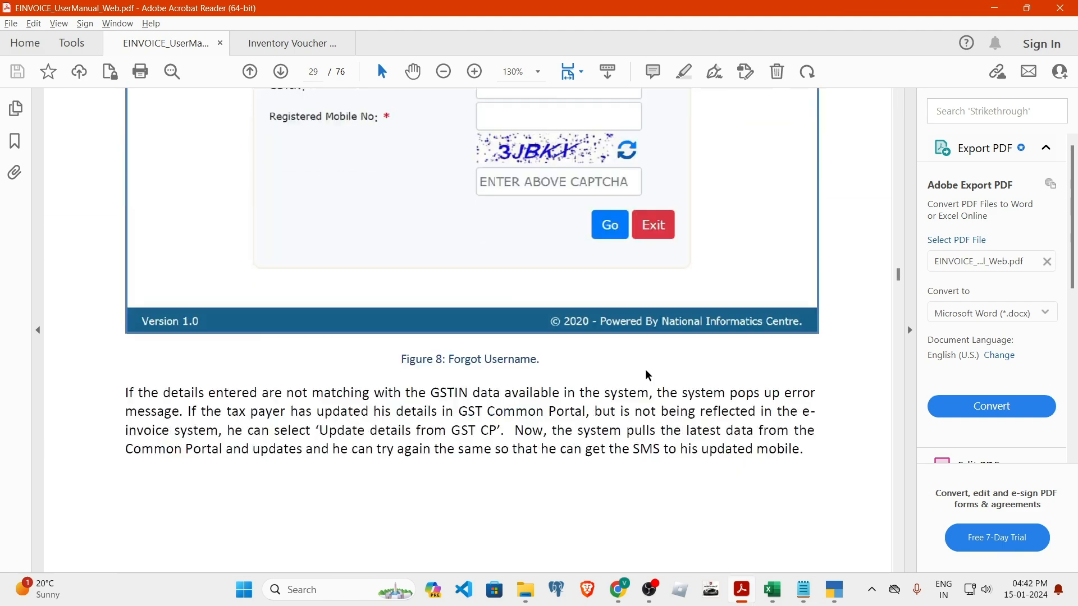
{"action": "scroll", "coordinate": [656, 382], "scroll_direction": "down", "scroll_amount": 7}
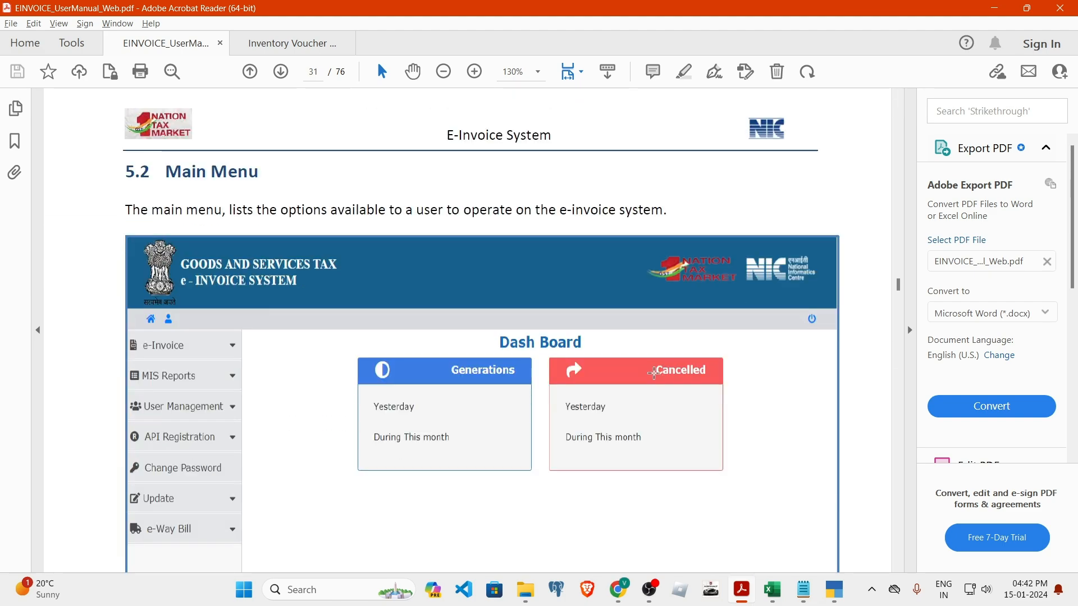
{"action": "scroll", "coordinate": [668, 376], "scroll_direction": "up", "scroll_amount": 3}
{"action": "scroll", "coordinate": [681, 375], "scroll_direction": "up", "scroll_amount": 8}
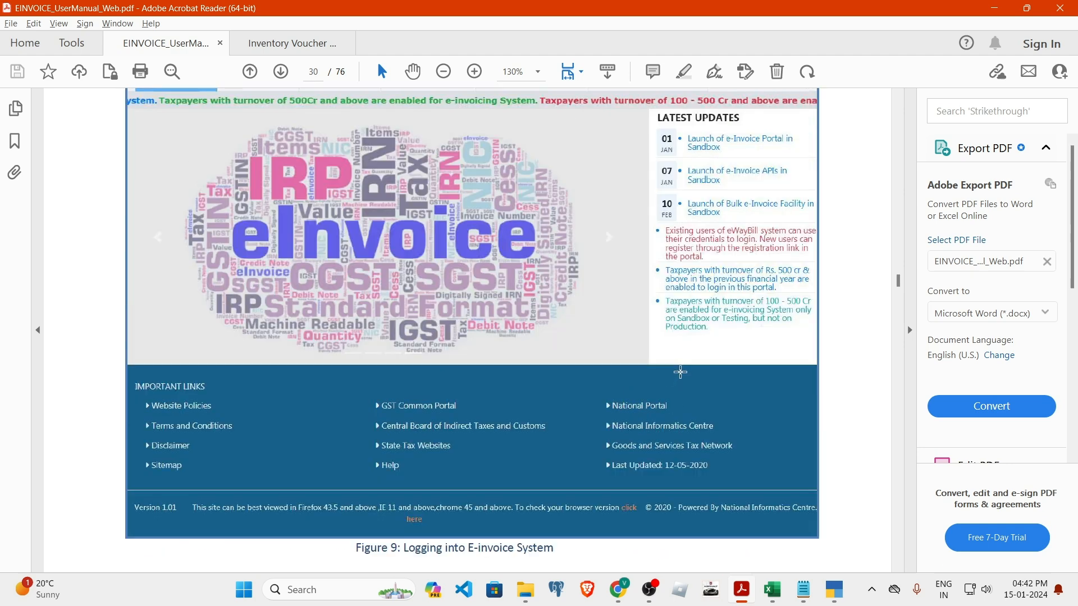
{"action": "scroll", "coordinate": [677, 371], "scroll_direction": "down", "scroll_amount": 10}
{"action": "scroll", "coordinate": [671, 373], "scroll_direction": "down", "scroll_amount": 1}
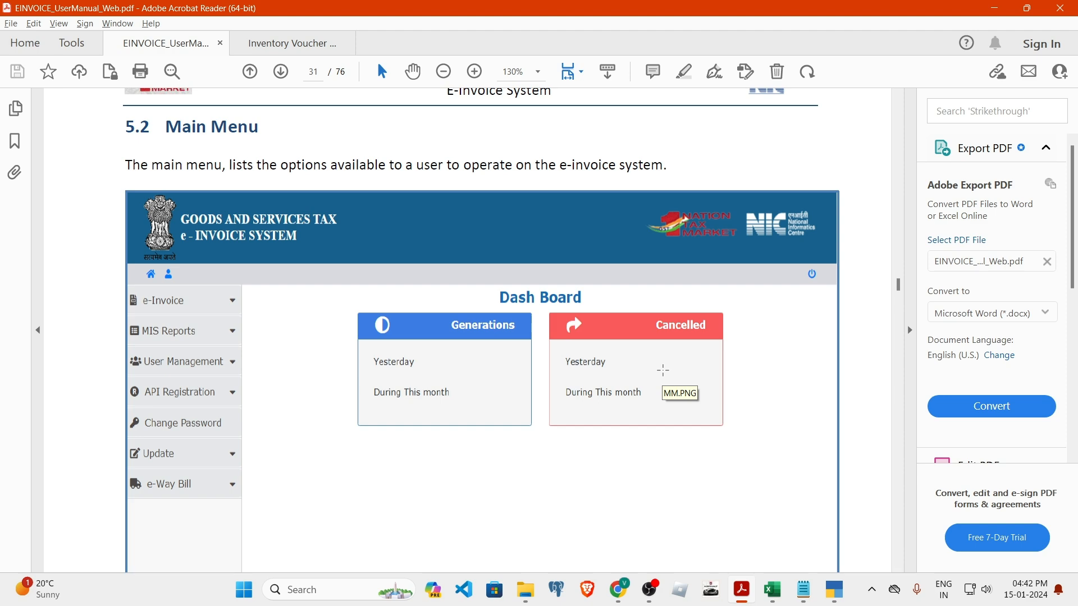
Look through the Bulk Generation Tools and Bulk Upload sections on pages 33 and 34, continuing to the IRN explanation on page 37.
{"action": "scroll", "coordinate": [577, 250], "scroll_direction": "down", "scroll_amount": 10}
{"action": "scroll", "coordinate": [599, 277], "scroll_direction": "down", "scroll_amount": 15}
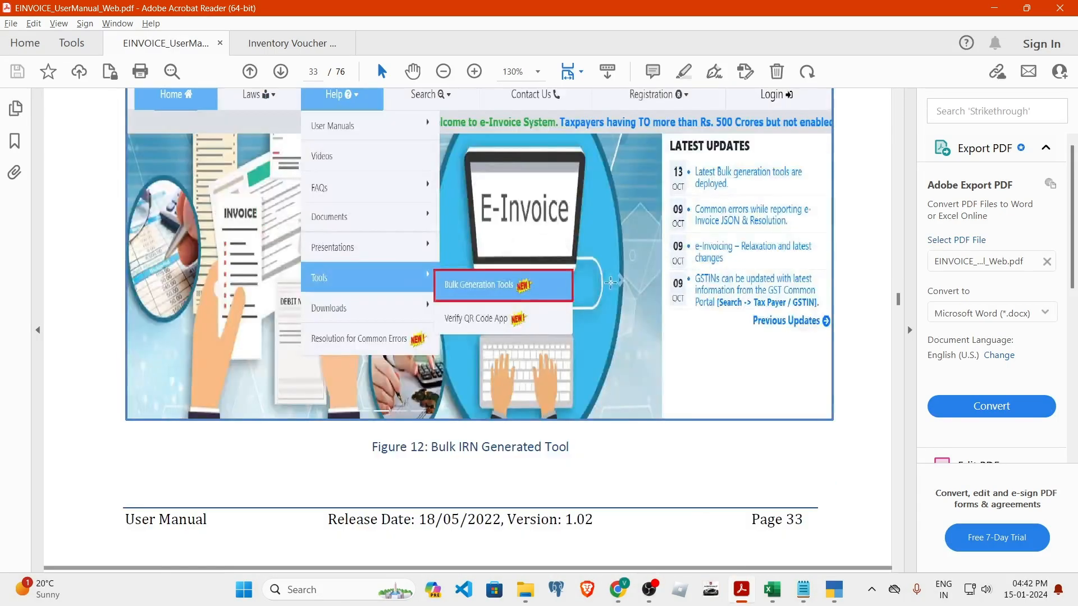
{"action": "scroll", "coordinate": [602, 288], "scroll_direction": "down", "scroll_amount": 20}
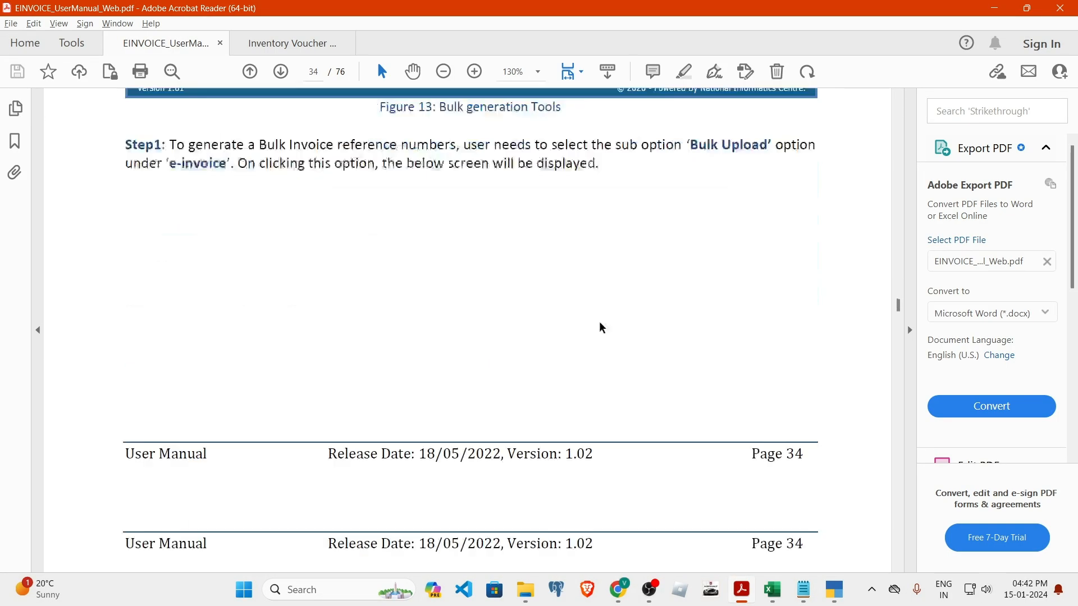
{"action": "scroll", "coordinate": [608, 339], "scroll_direction": "down", "scroll_amount": 20}
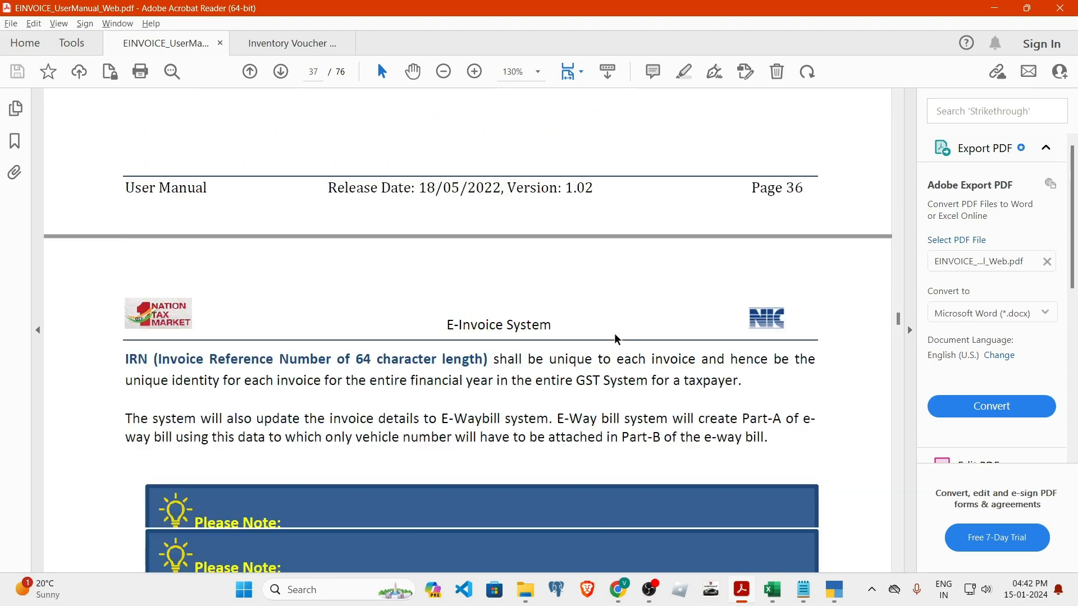
Review the e-Invoice Cancel forms on pages 38 and 39, and continue to the e-Invoice Print sample on page 41.
{"action": "scroll", "coordinate": [615, 340], "scroll_direction": "down", "scroll_amount": 20}
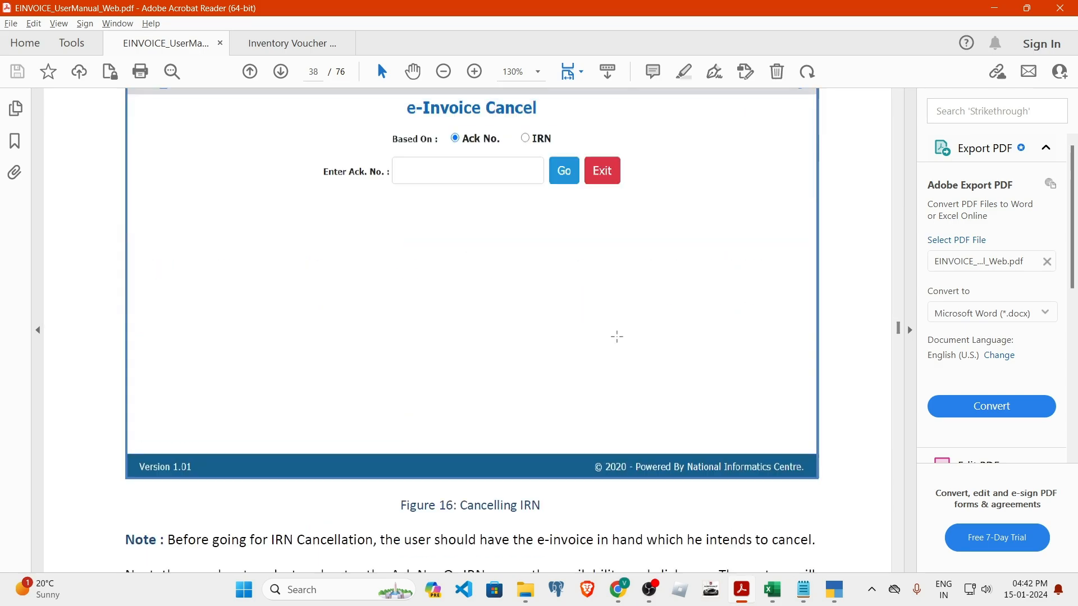
{"action": "scroll", "coordinate": [619, 340], "scroll_direction": "down", "scroll_amount": 20}
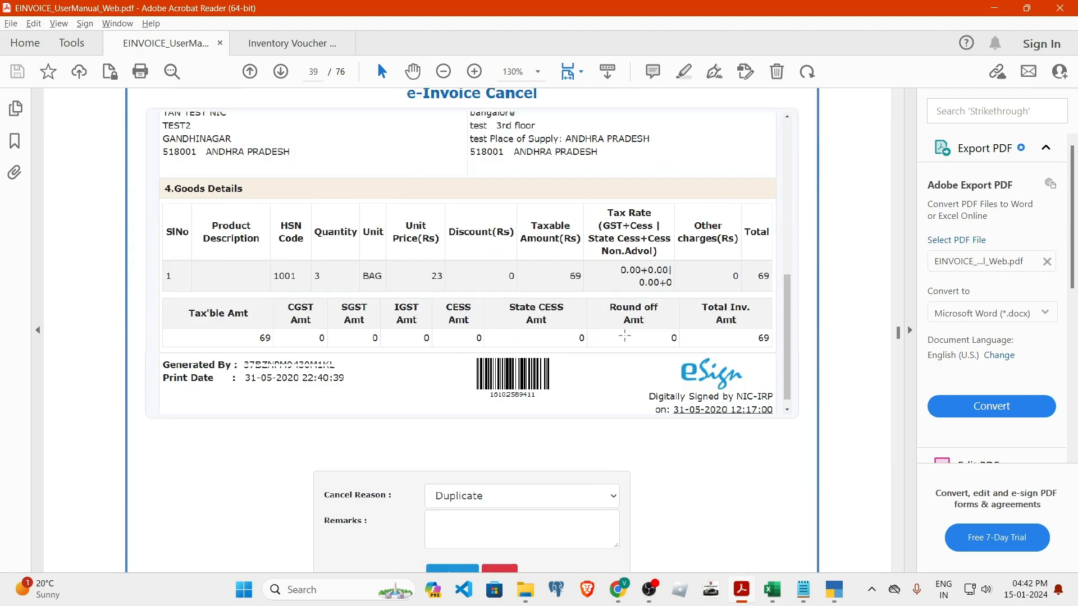
{"action": "scroll", "coordinate": [628, 328], "scroll_direction": "down", "scroll_amount": 20}
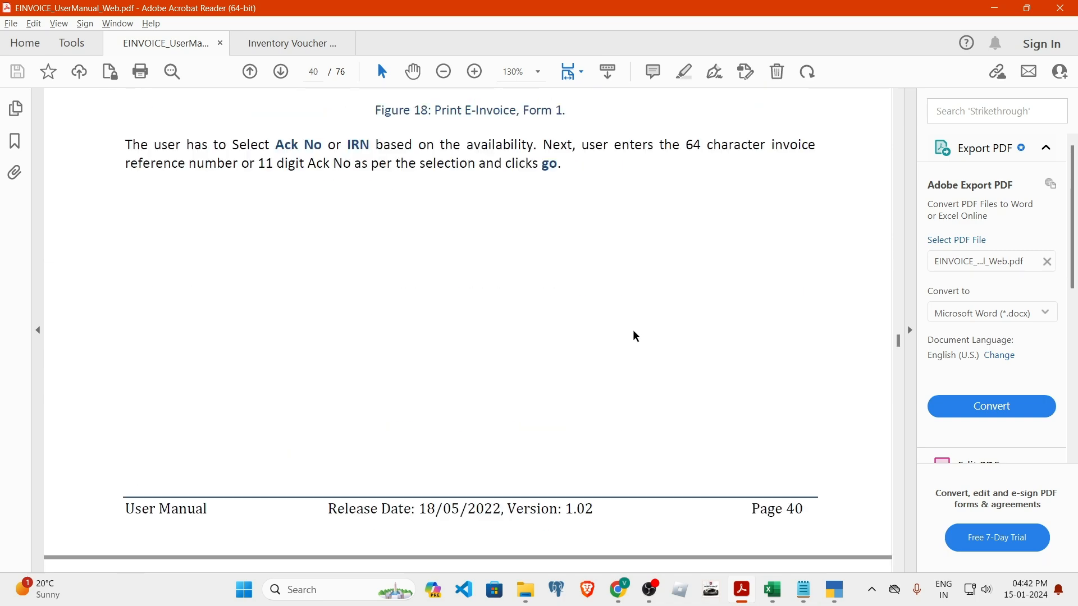
{"action": "scroll", "coordinate": [632, 330], "scroll_direction": "down", "scroll_amount": 6}
{"action": "scroll", "coordinate": [313, 281], "scroll_direction": "up", "scroll_amount": 5}
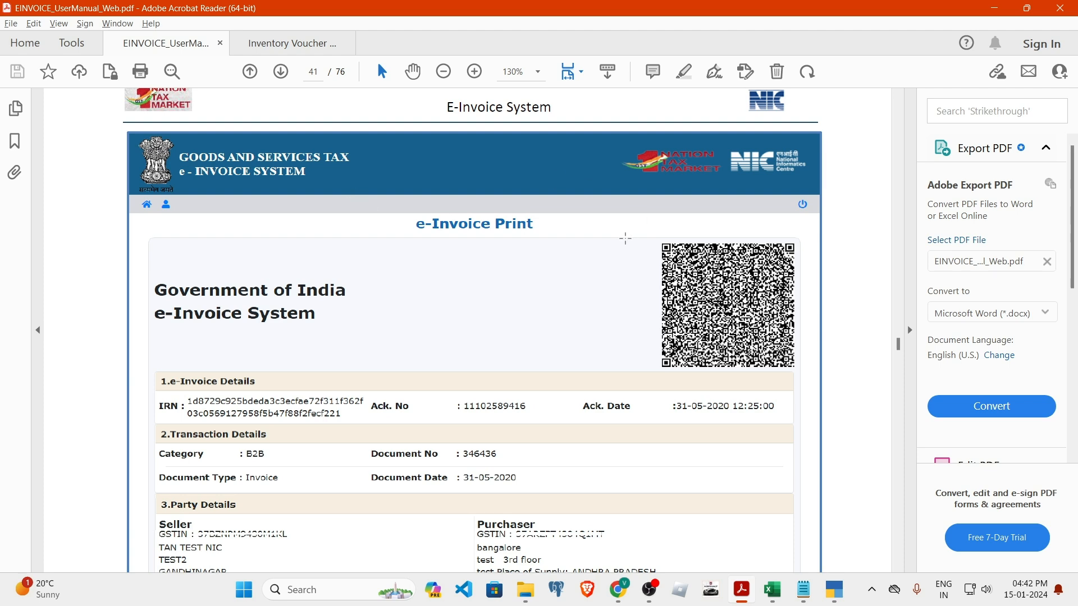
Glance at the e-Invoice portal in Chrome, and switch back to Acrobat Reader to view the e-Invoice Print's party and goods details.
{"action": "left_click", "coordinate": [621, 594]}
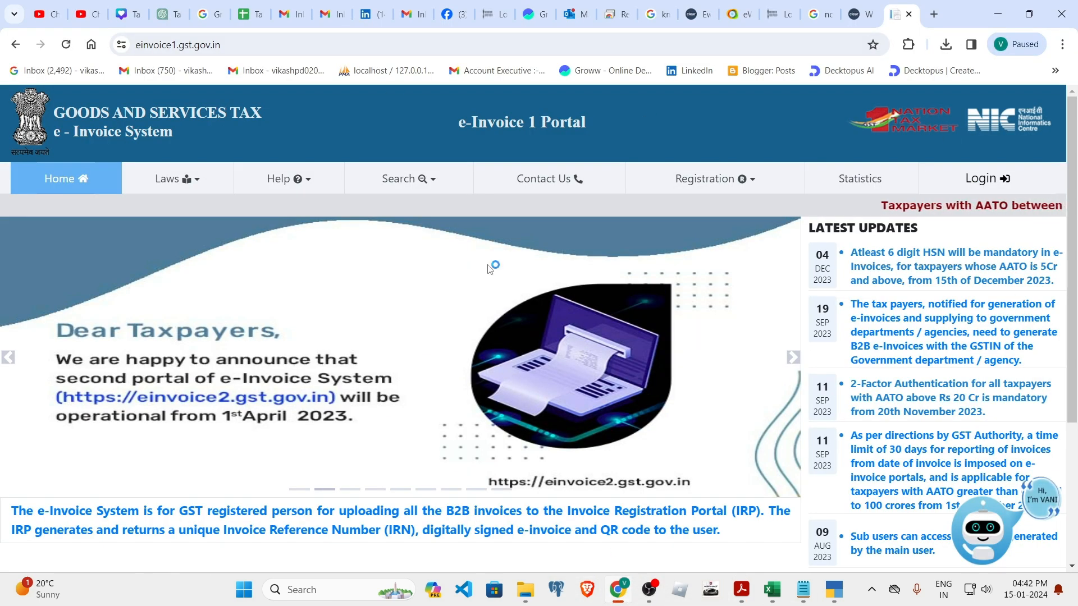
{"action": "left_click", "coordinate": [741, 590]}
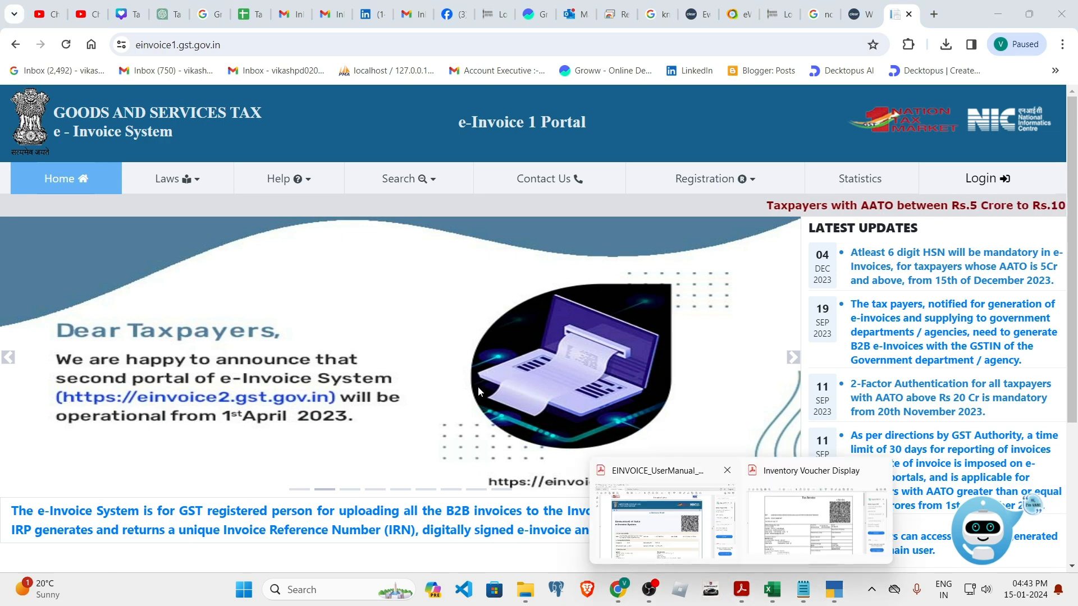
{"action": "scroll", "coordinate": [449, 417], "scroll_direction": "down", "scroll_amount": 4}
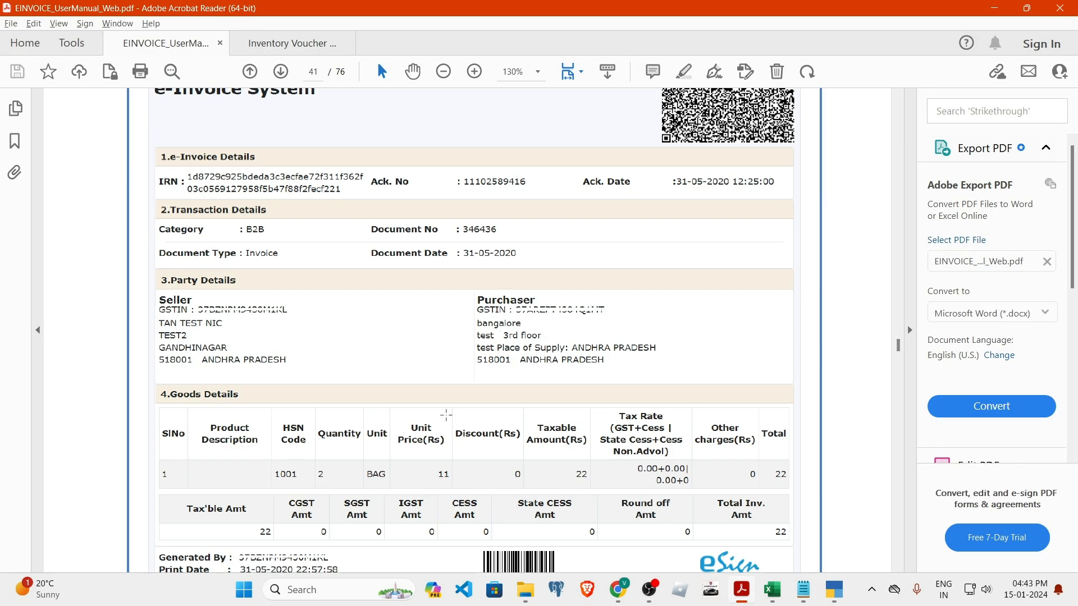
Switch to the sample Tax Invoice PDF and point out its IRN, acknowledgement number and acknowledgement date.
{"action": "mouse_move", "coordinate": [741, 589]}
{"action": "left_click", "coordinate": [829, 525]}
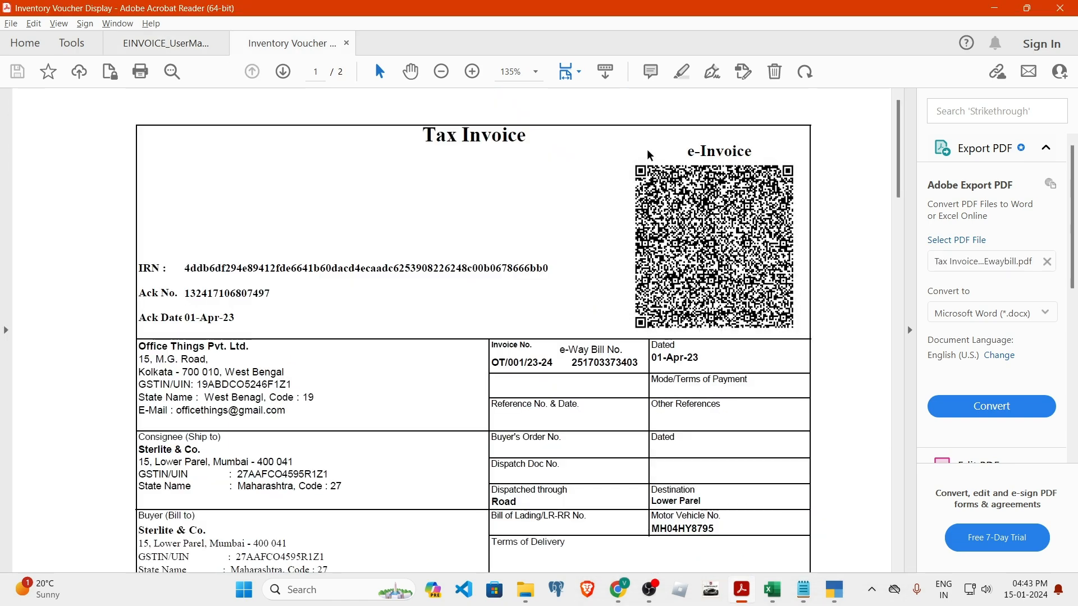
{"action": "scroll", "coordinate": [240, 353], "scroll_direction": "down", "scroll_amount": 3}
{"action": "scroll", "coordinate": [241, 354], "scroll_direction": "up", "scroll_amount": 3}
{"action": "scroll", "coordinate": [548, 368], "scroll_direction": "down", "scroll_amount": 4}
{"action": "scroll", "coordinate": [548, 368], "scroll_direction": "up", "scroll_amount": 4}
{"action": "left_click_drag", "start_coordinate": [185, 270], "coordinate": [542, 283]}
{"action": "left_click_drag", "start_coordinate": [184, 296], "coordinate": [280, 295]}
{"action": "left_click", "coordinate": [184, 322]}
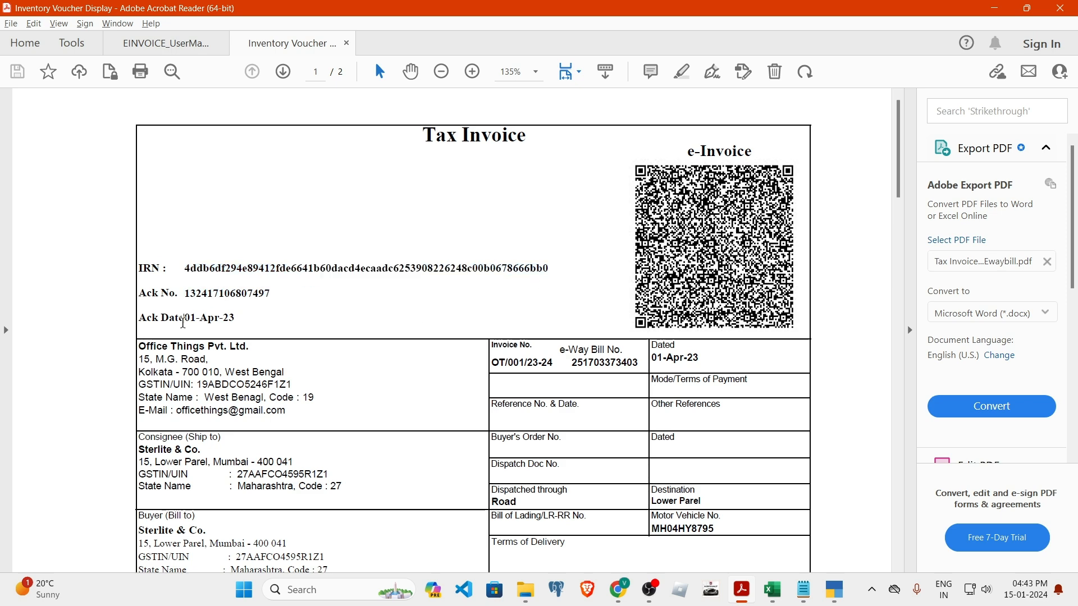
Look through the sample invoice's tax summary and e-Way Bill page, and return to the start of the invoice.
{"action": "scroll", "coordinate": [366, 409], "scroll_direction": "down", "scroll_amount": 15}
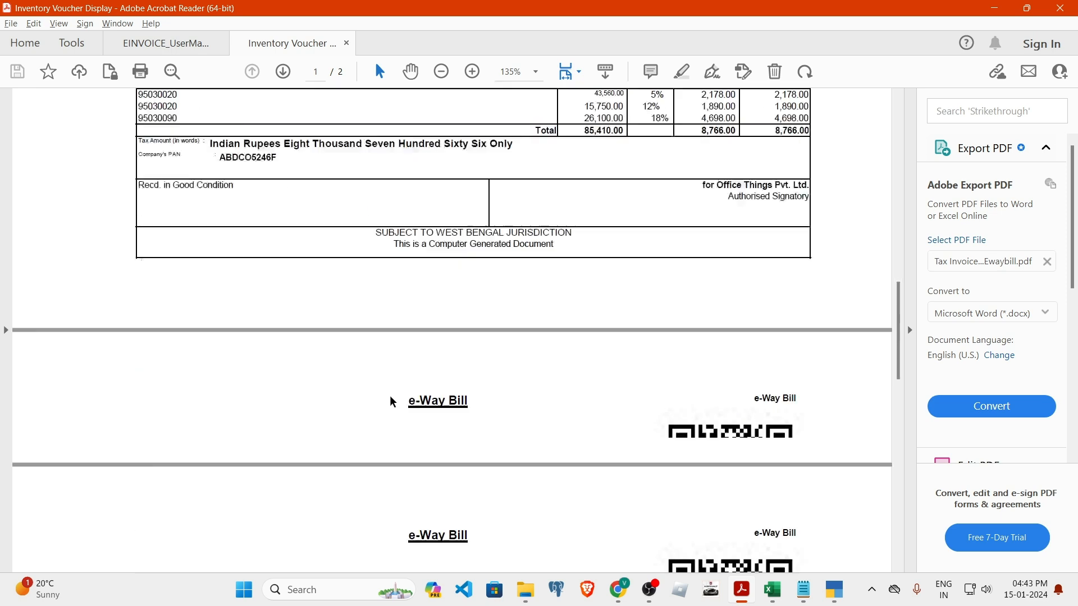
{"action": "scroll", "coordinate": [544, 306], "scroll_direction": "down", "scroll_amount": 5}
{"action": "scroll", "coordinate": [548, 296], "scroll_direction": "up", "scroll_amount": 12}
{"action": "scroll", "coordinate": [550, 297], "scroll_direction": "up", "scroll_amount": 6}
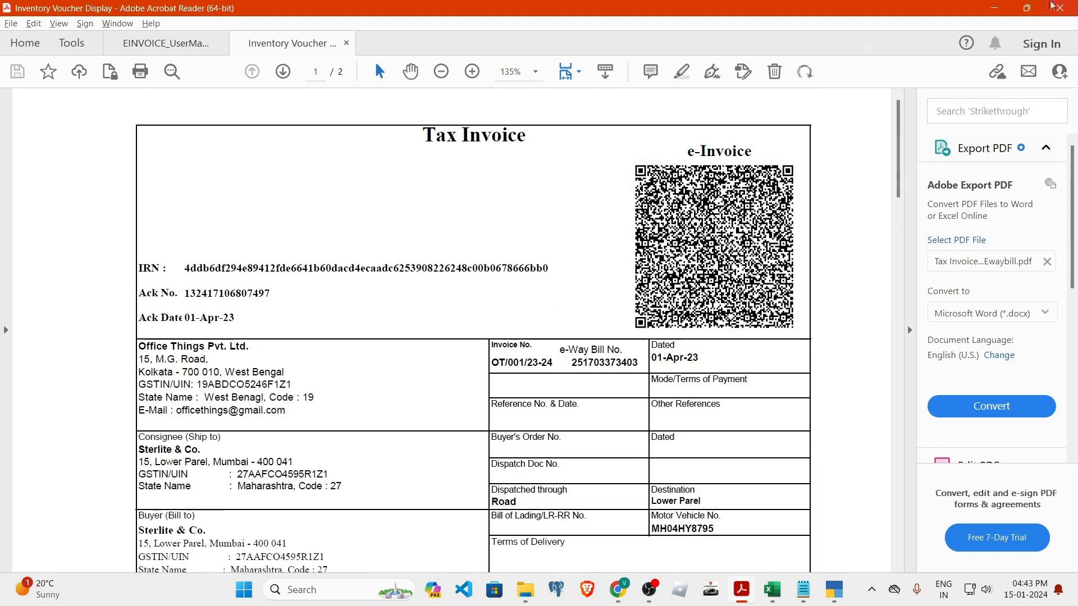
Switch back to the e-invoice user manual and review the bulk IRN cancellation forms on pages 42 and 43.
{"action": "left_click", "coordinate": [1028, 8]}
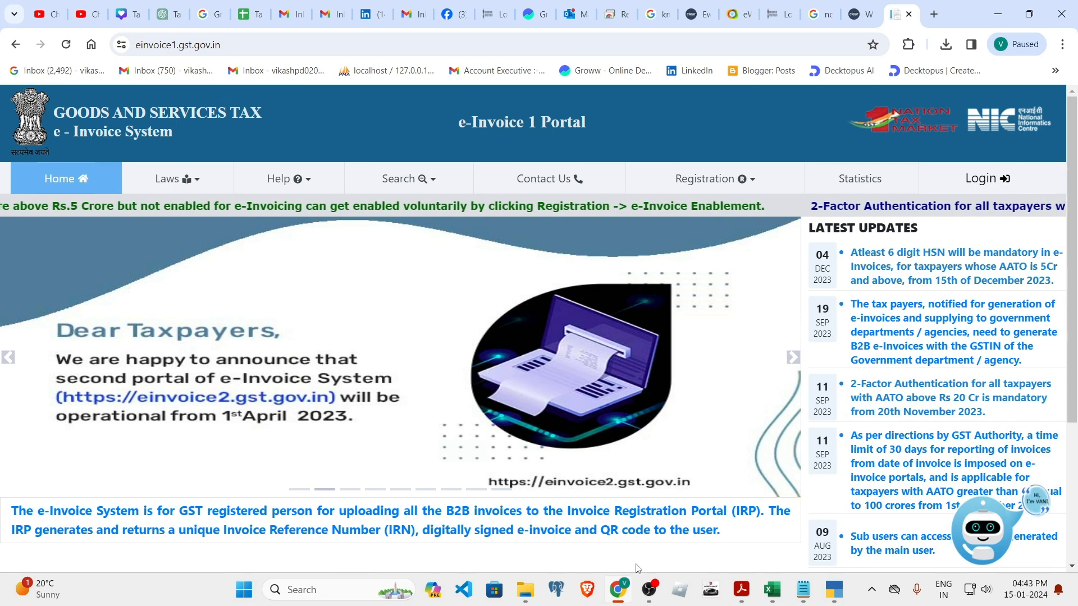
{"action": "mouse_move", "coordinate": [743, 596]}
{"action": "left_click", "coordinate": [665, 521]}
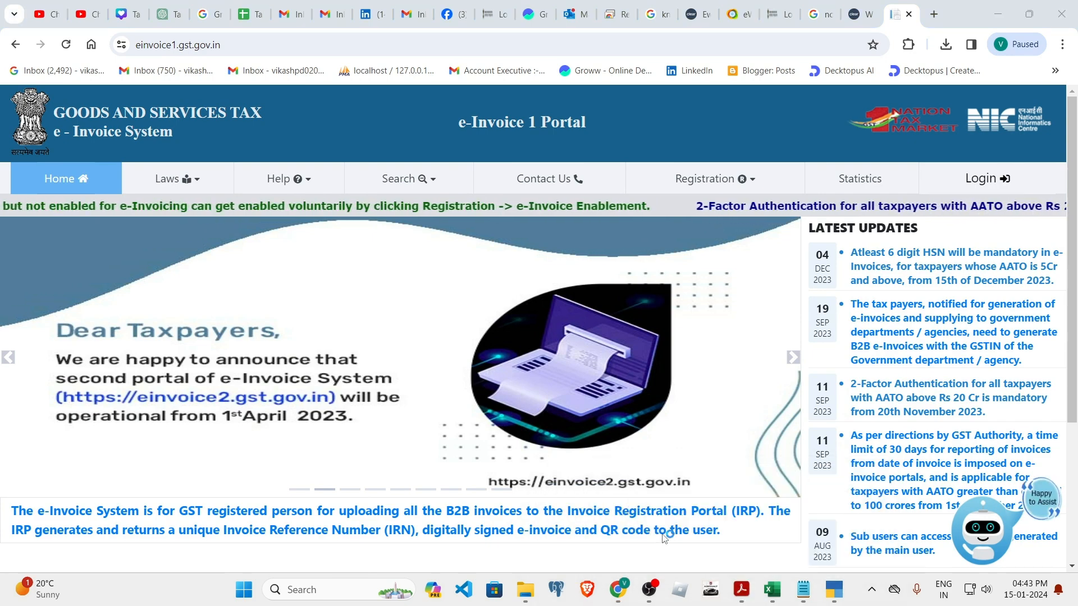
{"action": "scroll", "coordinate": [397, 386], "scroll_direction": "down", "scroll_amount": 15}
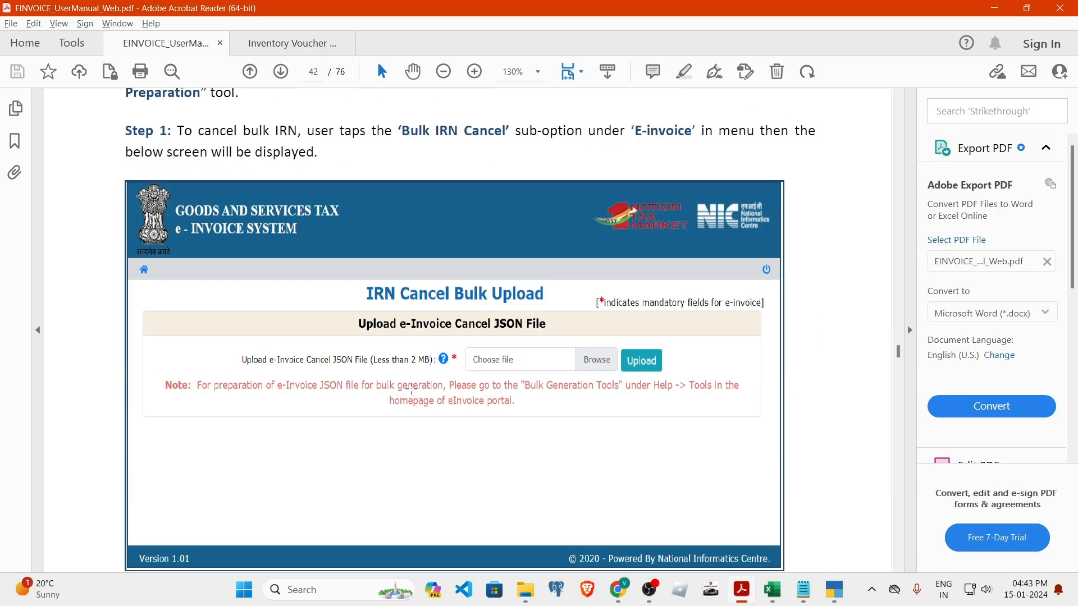
{"action": "scroll", "coordinate": [432, 398], "scroll_direction": "down", "scroll_amount": 10}
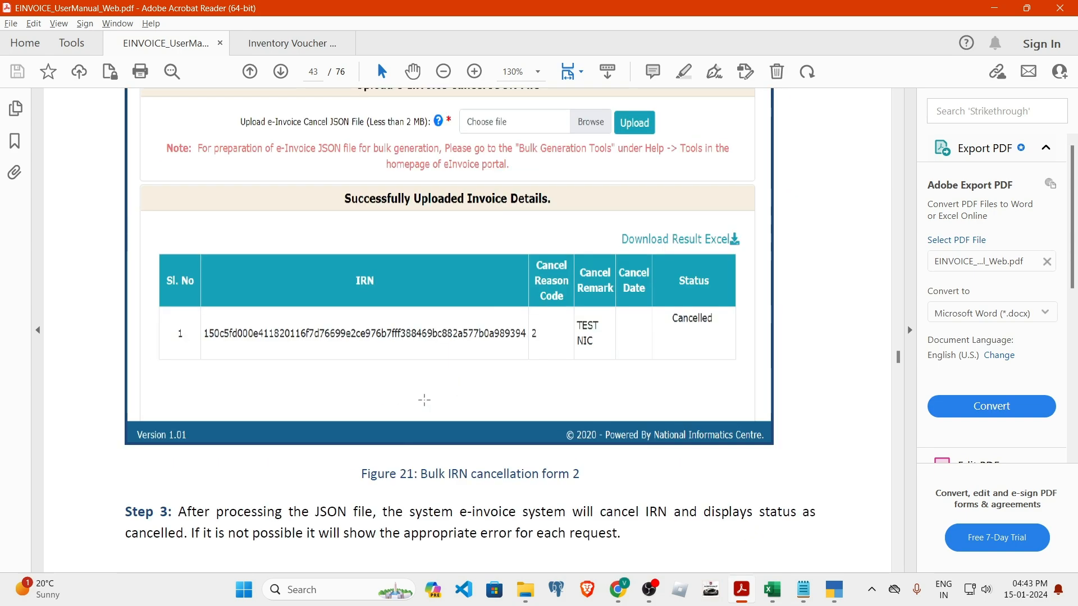
View the Generated e-Invoices report on page 45 and the Cancelled e-Invoices MIS report on page 46.
{"action": "scroll", "coordinate": [437, 400], "scroll_direction": "down", "scroll_amount": 20}
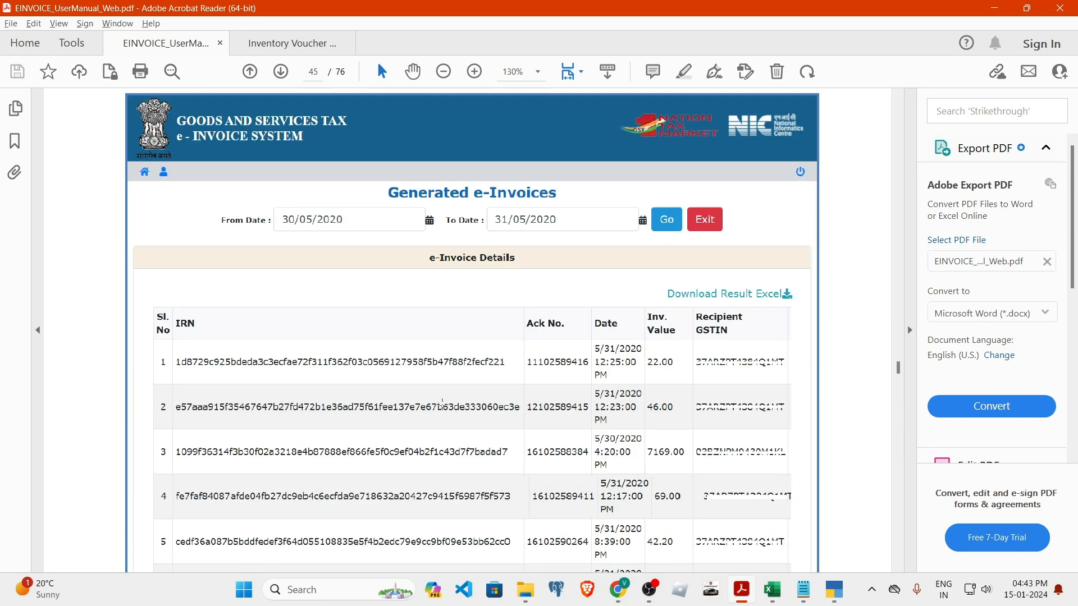
{"action": "scroll", "coordinate": [446, 406], "scroll_direction": "down", "scroll_amount": 20}
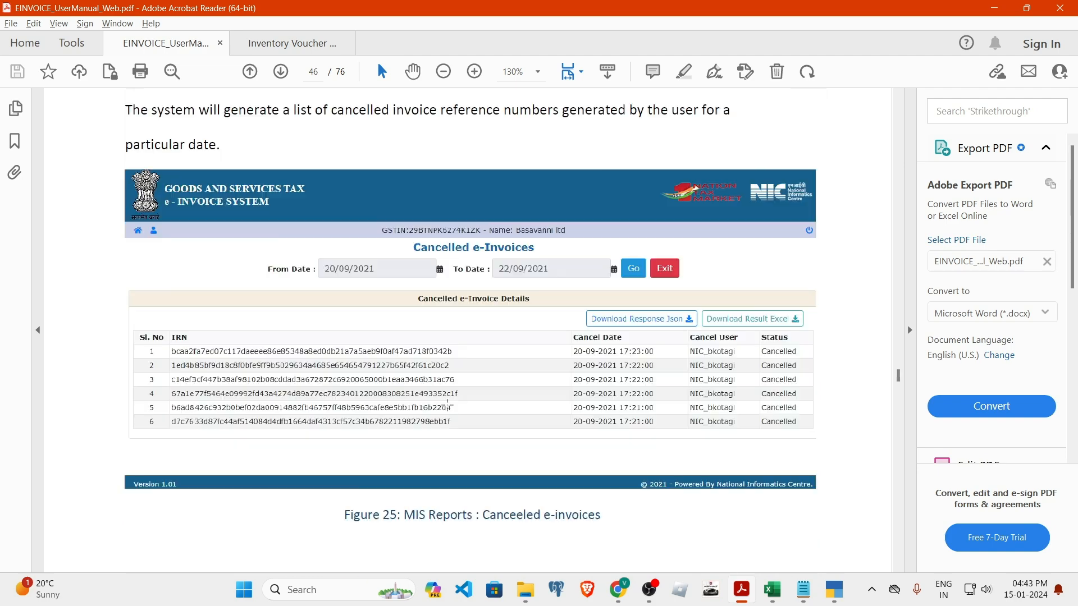
{"action": "scroll", "coordinate": [452, 411], "scroll_direction": "up", "scroll_amount": 3}
View the Subuser Creation form on page 48 and section 8.2 Freeze Sub-User on page 50.
{"action": "scroll", "coordinate": [452, 409], "scroll_direction": "down", "scroll_amount": 20}
{"action": "scroll", "coordinate": [451, 411], "scroll_direction": "down", "scroll_amount": 20}
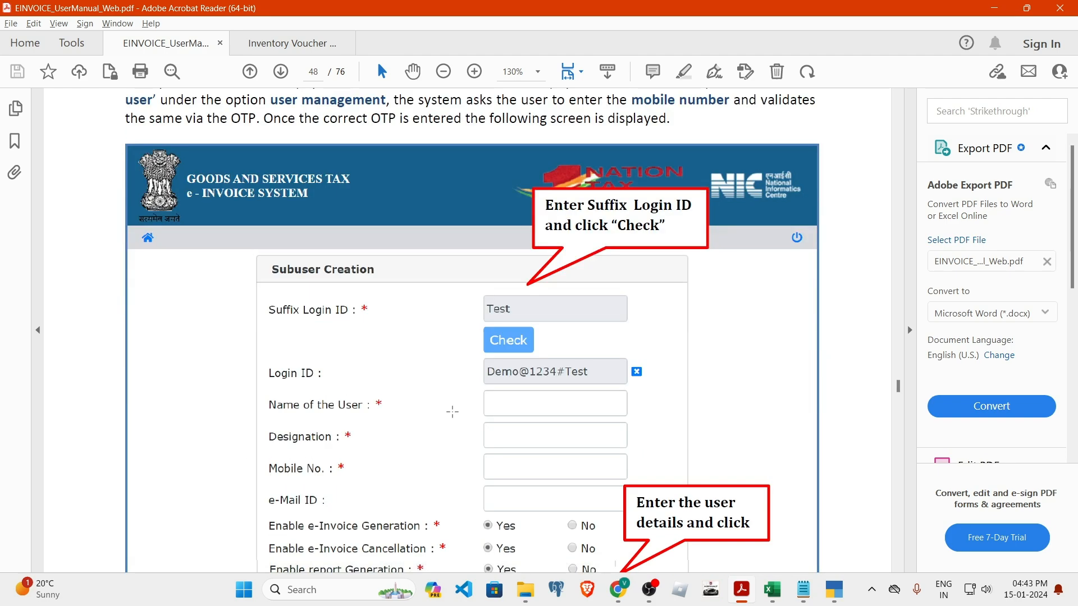
{"action": "scroll", "coordinate": [454, 402], "scroll_direction": "down", "scroll_amount": 20}
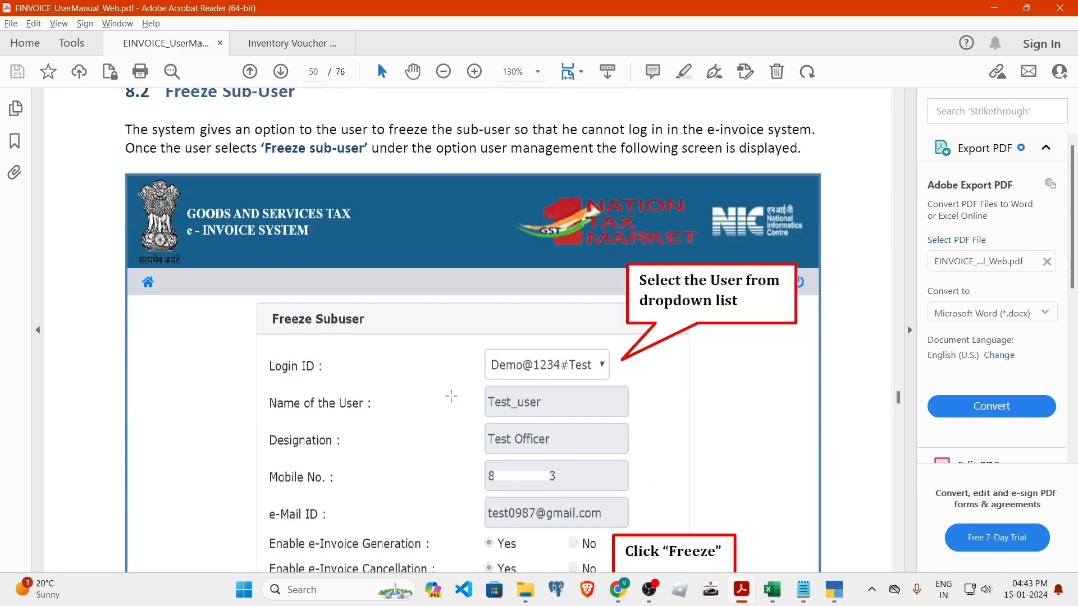
Look over section 9.1 IP whitelisting on pages 52 and 53, and continue to the API Registration form on page 54.
{"action": "scroll", "coordinate": [453, 402], "scroll_direction": "down", "scroll_amount": 20}
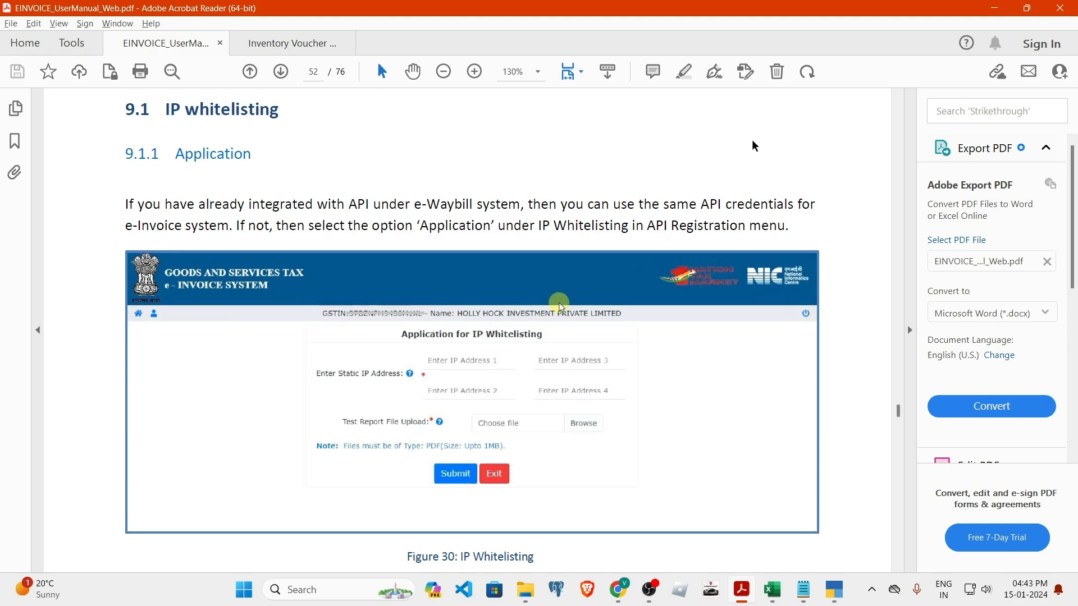
{"action": "scroll", "coordinate": [527, 362], "scroll_direction": "down", "scroll_amount": 20}
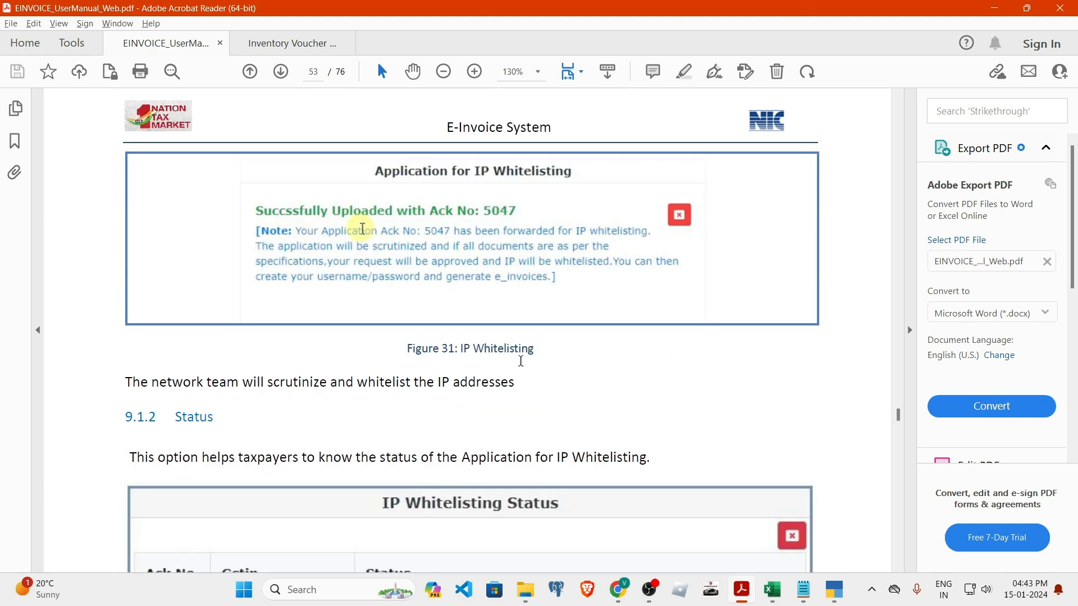
{"action": "scroll", "coordinate": [525, 359], "scroll_direction": "down", "scroll_amount": 5}
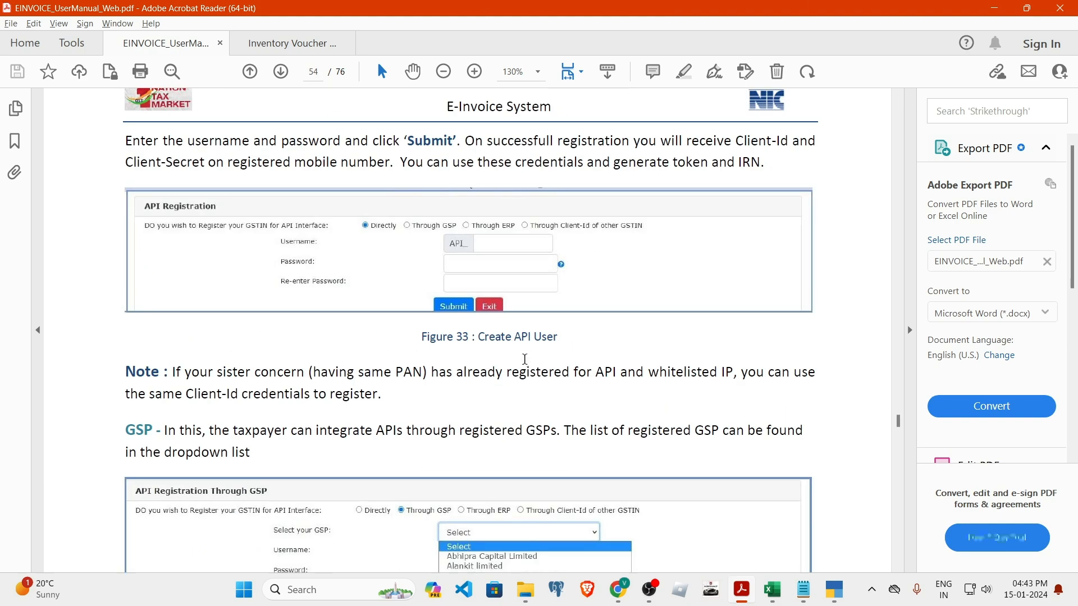
Point out the API Registration figure for creating an API user on page 54 of the manual.
{"action": "scroll", "coordinate": [528, 362], "scroll_direction": "up", "scroll_amount": 7}
{"action": "scroll", "coordinate": [533, 358], "scroll_direction": "down", "scroll_amount": 5}
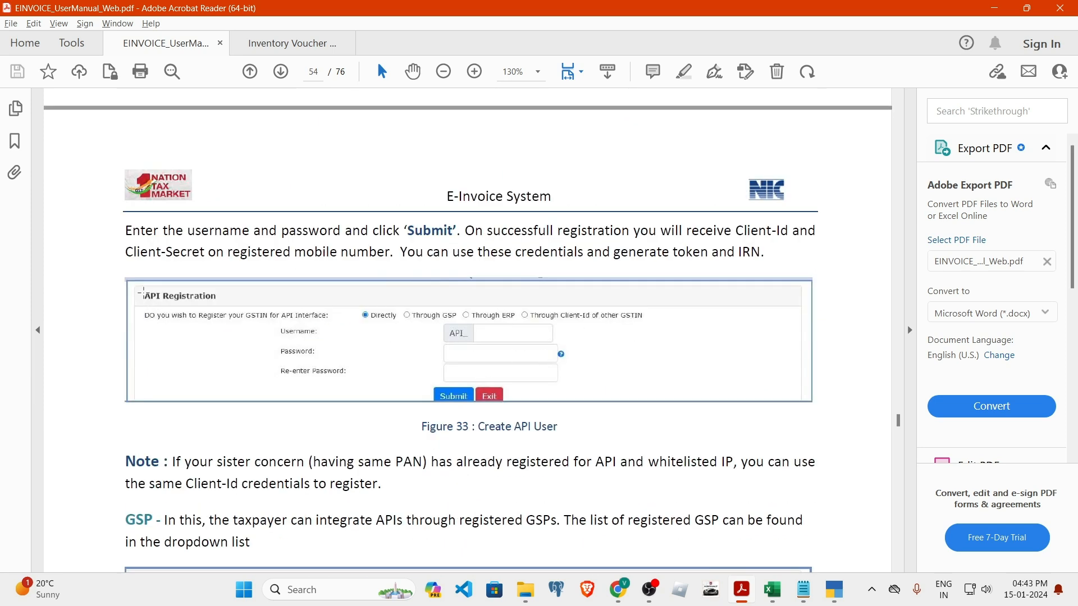
{"action": "left_click_drag", "start_coordinate": [157, 298], "coordinate": [228, 301]}
{"action": "left_click", "coordinate": [234, 348]}
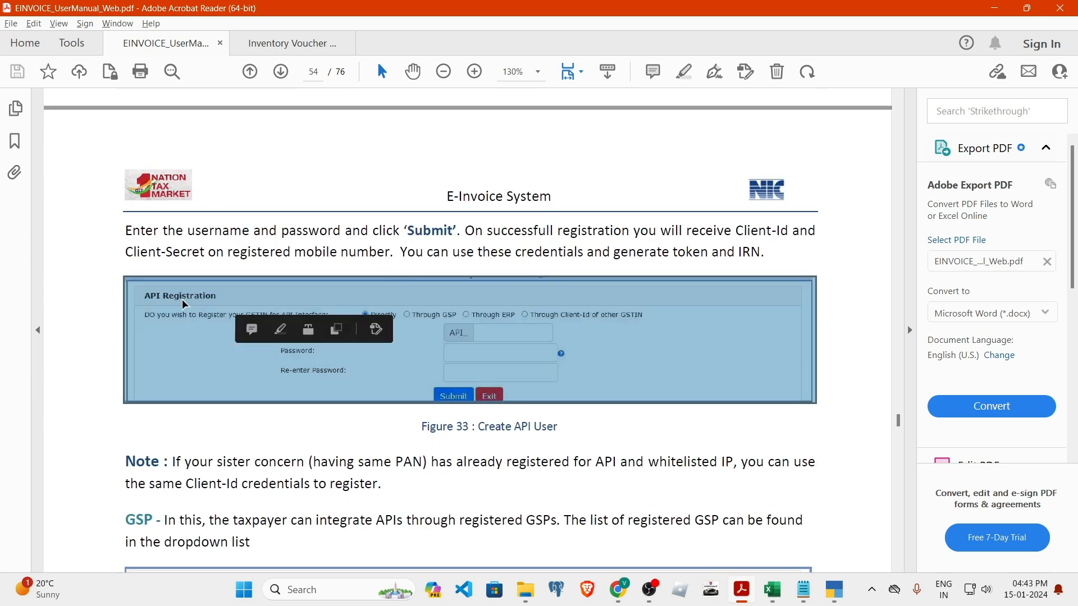
{"action": "left_click", "coordinate": [161, 297]}
Go back to the User Management options figure on page 47 and view the dashboard's menu entries.
{"action": "left_click_drag", "start_coordinate": [900, 428], "coordinate": [688, 386]}
{"action": "scroll", "coordinate": [686, 381], "scroll_direction": "up", "scroll_amount": 3}
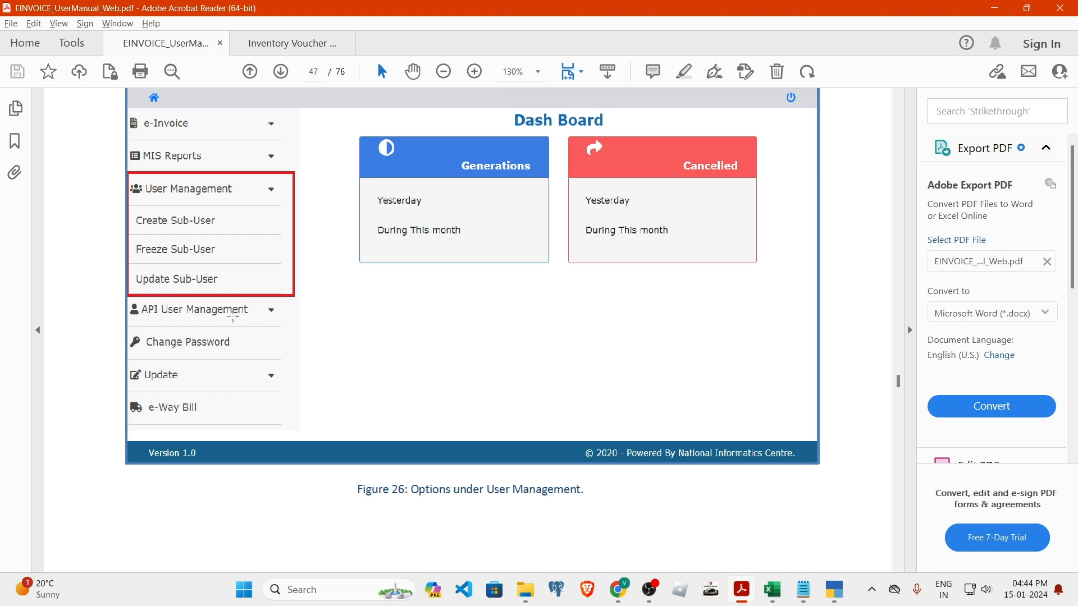
Go forward from the User Management options on page 47 to the API Registration form for direct integration on page 54.
{"action": "scroll", "coordinate": [387, 340], "scroll_direction": "down", "scroll_amount": 6}
{"action": "scroll", "coordinate": [387, 340], "scroll_direction": "up", "scroll_amount": 5}
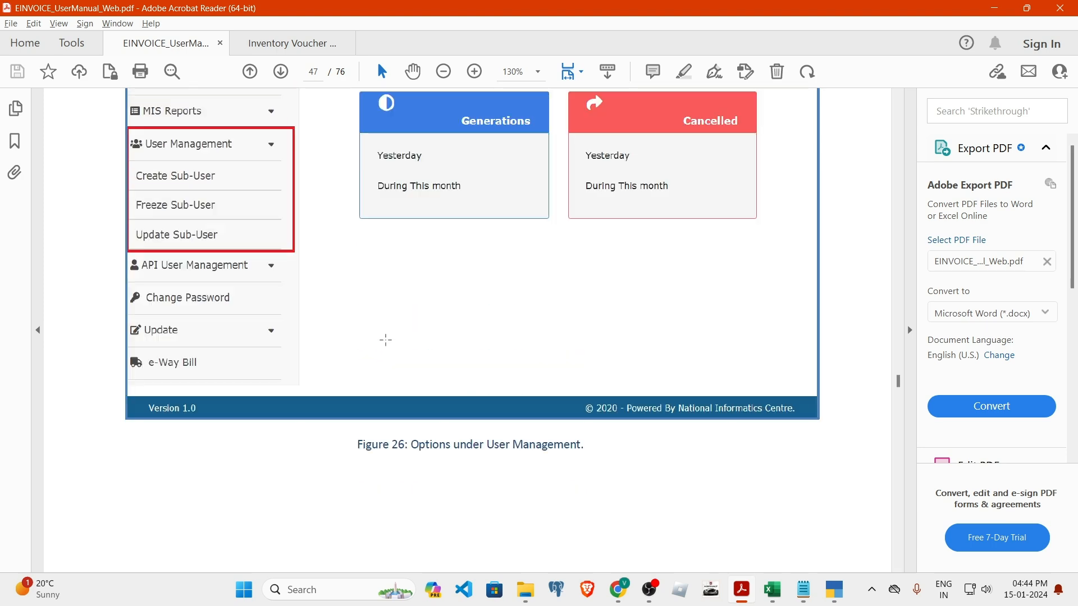
{"action": "left_click_drag", "start_coordinate": [898, 381], "coordinate": [900, 420]}
{"action": "scroll", "coordinate": [565, 338], "scroll_direction": "up", "scroll_amount": 7}
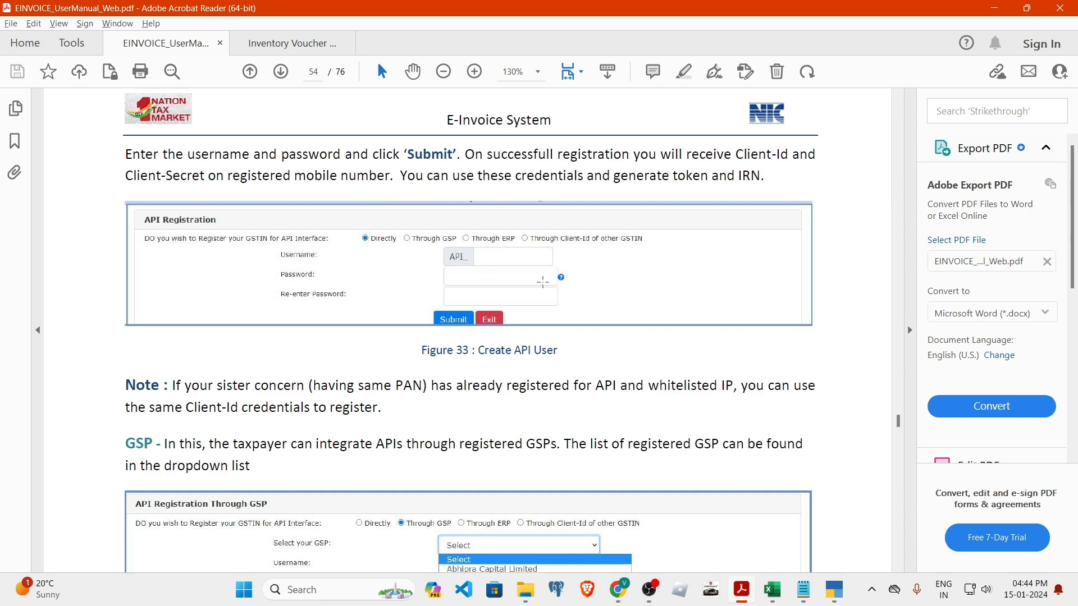
Look over API registration through GSP, ERP and another GSTIN's Client-Id, continuing to the Change API Password figure on page 56.
{"action": "scroll", "coordinate": [486, 296], "scroll_direction": "down", "scroll_amount": 5}
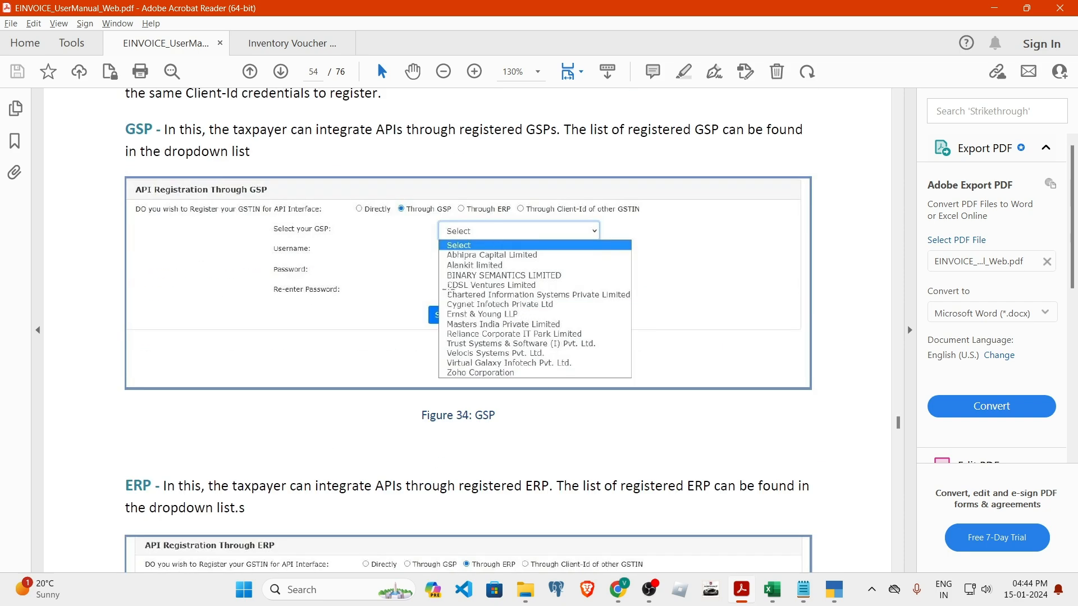
{"action": "scroll", "coordinate": [446, 288], "scroll_direction": "up", "scroll_amount": 4}
{"action": "scroll", "coordinate": [451, 231], "scroll_direction": "down", "scroll_amount": 4}
{"action": "scroll", "coordinate": [505, 351], "scroll_direction": "down", "scroll_amount": 8}
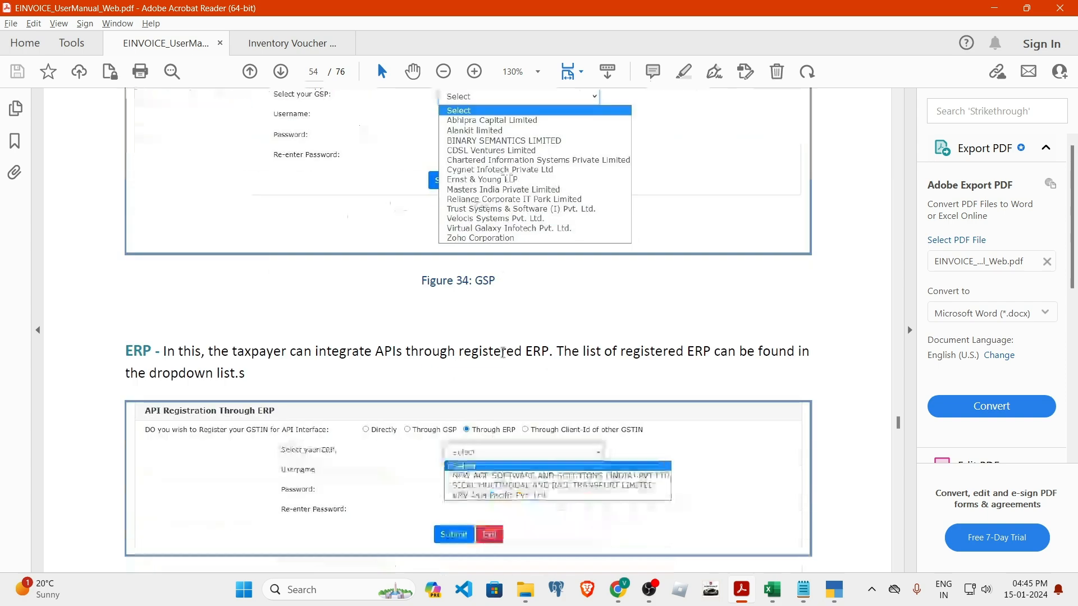
{"action": "scroll", "coordinate": [505, 351], "scroll_direction": "down", "scroll_amount": 12}
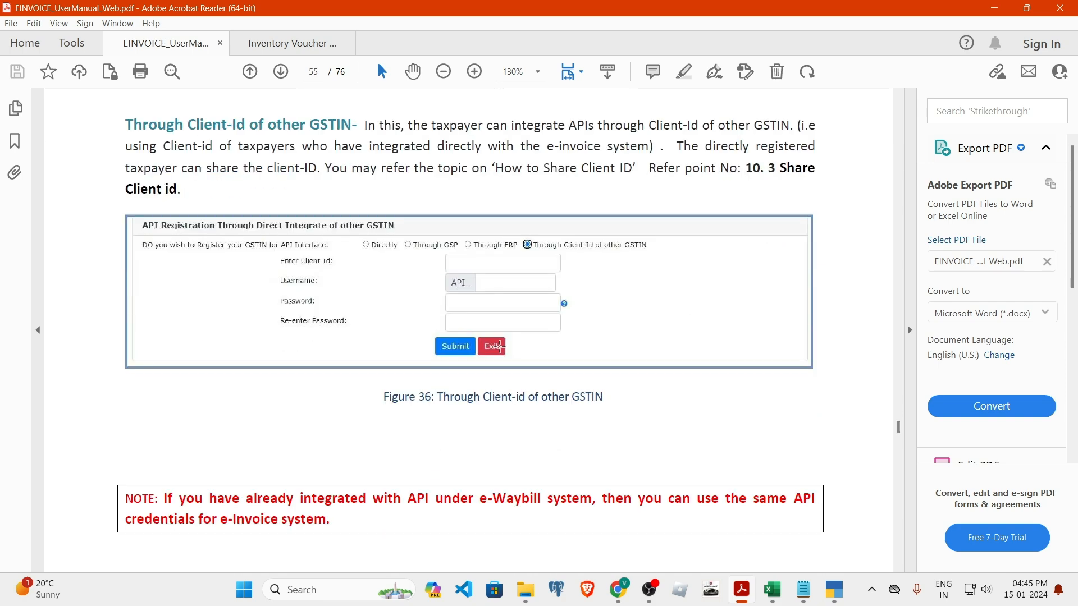
{"action": "scroll", "coordinate": [505, 351], "scroll_direction": "down", "scroll_amount": 8}
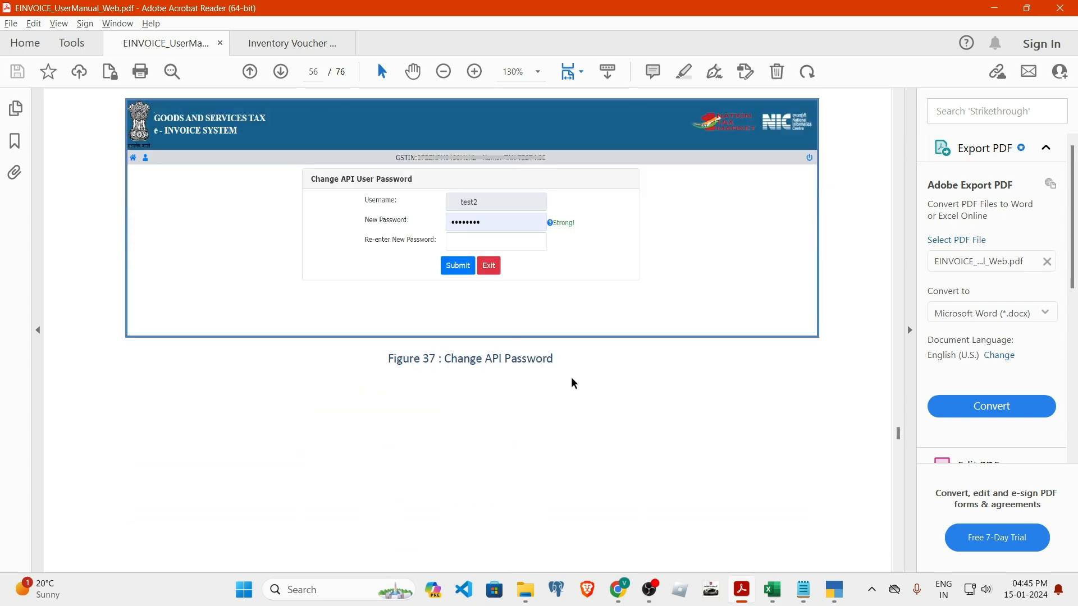
Revisit the Client-Id registration figure on page 55 and switch to TallyPrime to view its licence options.
{"action": "left_click", "coordinate": [840, 602]}
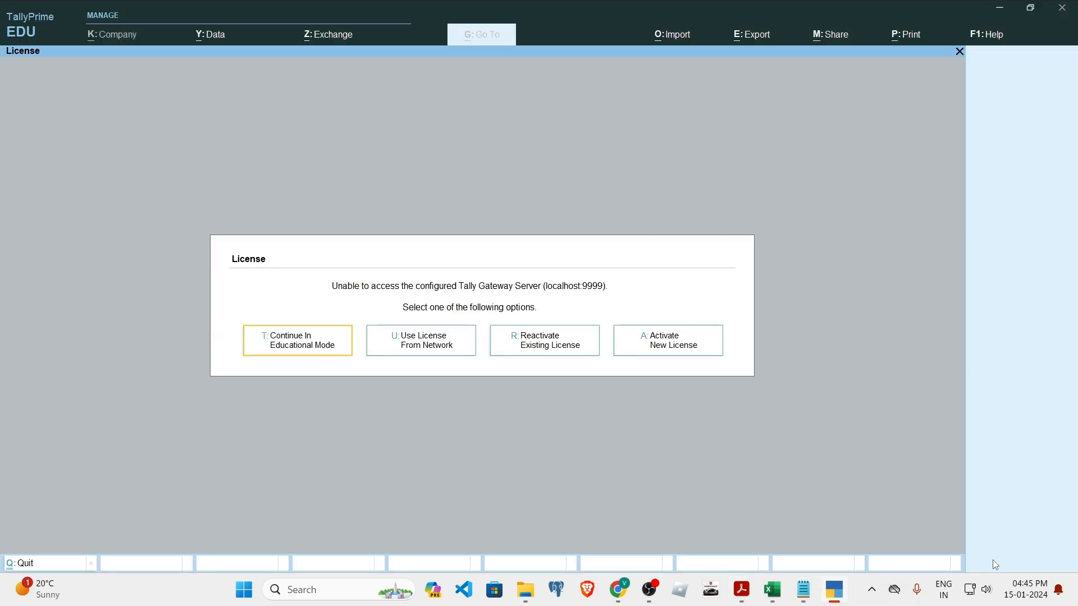
{"action": "left_click", "coordinate": [842, 600]}
{"action": "scroll", "coordinate": [472, 397], "scroll_direction": "up", "scroll_amount": 15}
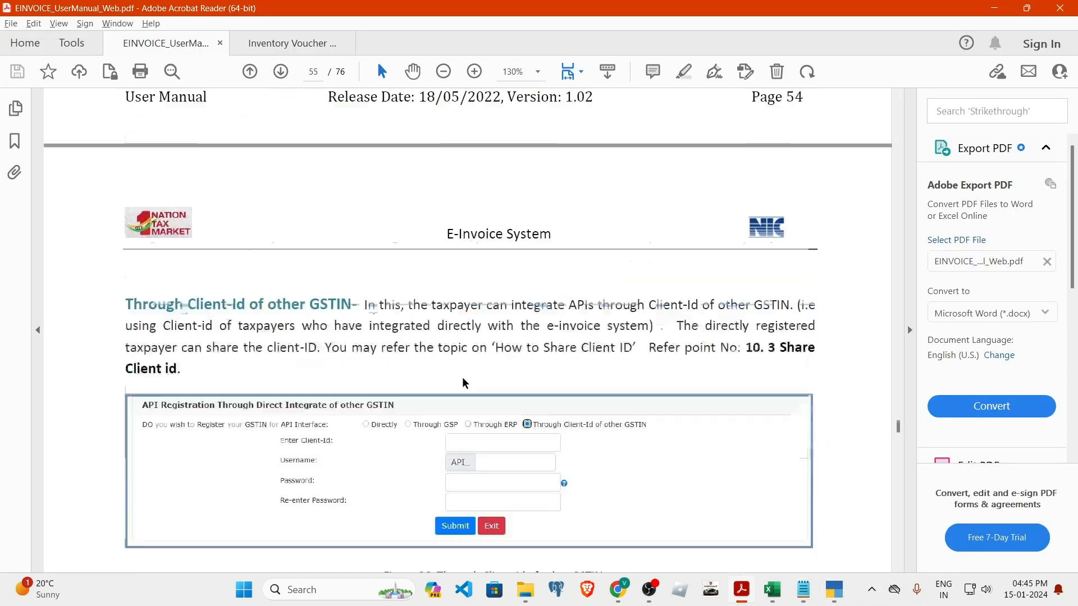
{"action": "scroll", "coordinate": [472, 397], "scroll_direction": "down", "scroll_amount": 3}
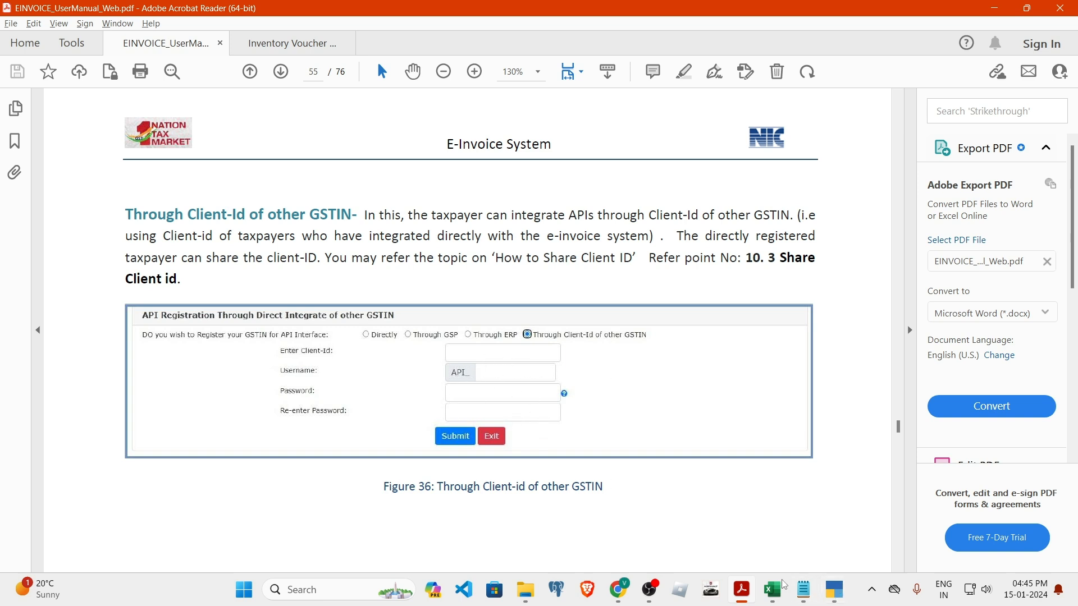
{"action": "left_click", "coordinate": [837, 590]}
{"action": "left_click", "coordinate": [838, 592]}
{"action": "left_click", "coordinate": [835, 590]}
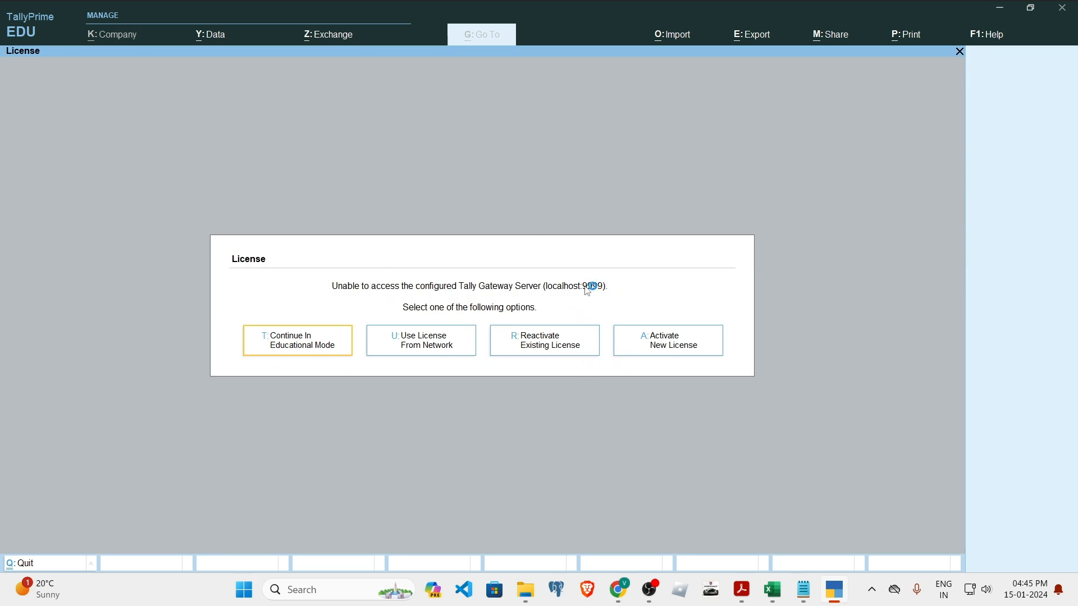
Switch to the sample tax invoice PDF and look over its IRN, QR code, party details and goods lines.
{"action": "mouse_move", "coordinate": [622, 600]}
{"action": "mouse_move", "coordinate": [745, 599]}
{"action": "left_click", "coordinate": [802, 536]}
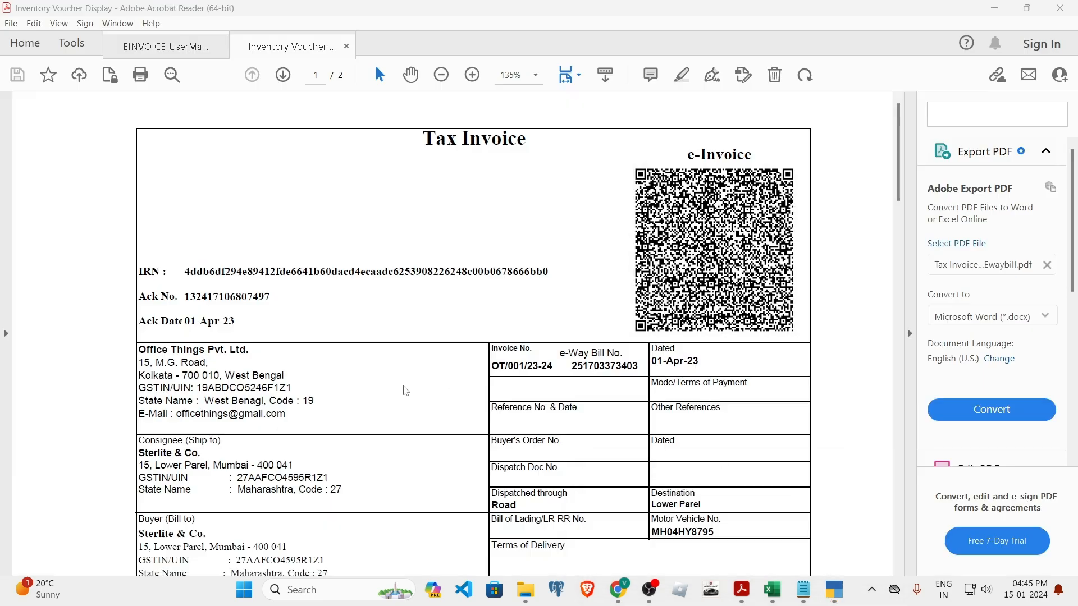
{"action": "scroll", "coordinate": [337, 331], "scroll_direction": "down", "scroll_amount": 1}
{"action": "scroll", "coordinate": [338, 335], "scroll_direction": "up", "scroll_amount": 1}
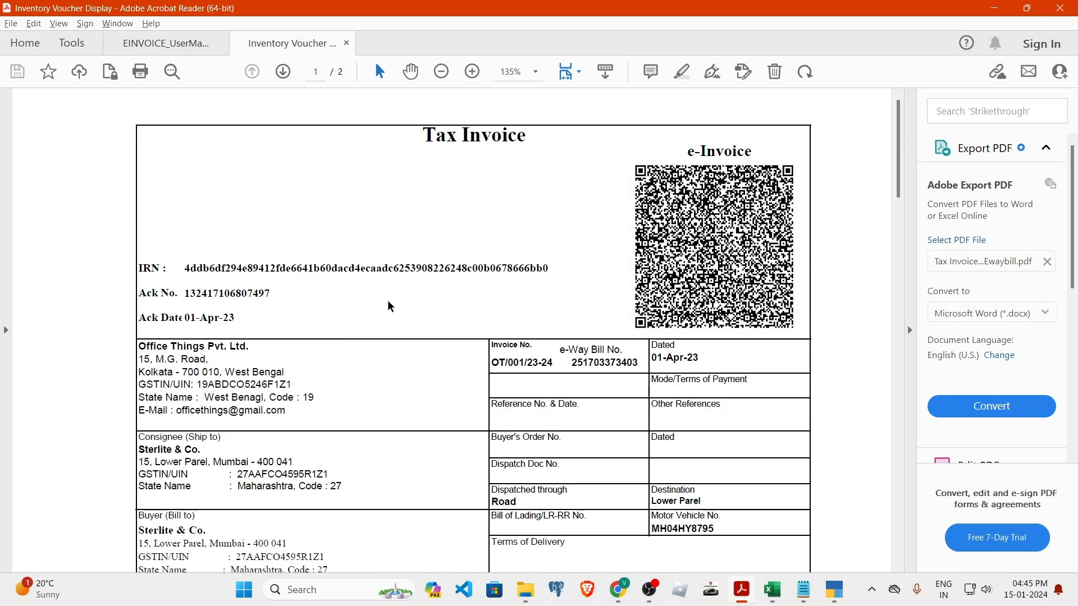
{"action": "scroll", "coordinate": [386, 310], "scroll_direction": "down", "scroll_amount": 3}
{"action": "scroll", "coordinate": [388, 314], "scroll_direction": "down", "scroll_amount": 5}
{"action": "scroll", "coordinate": [406, 318], "scroll_direction": "up", "scroll_amount": 8}
{"action": "scroll", "coordinate": [405, 312], "scroll_direction": "down", "scroll_amount": 4}
{"action": "scroll", "coordinate": [558, 454], "scroll_direction": "up", "scroll_amount": 4}
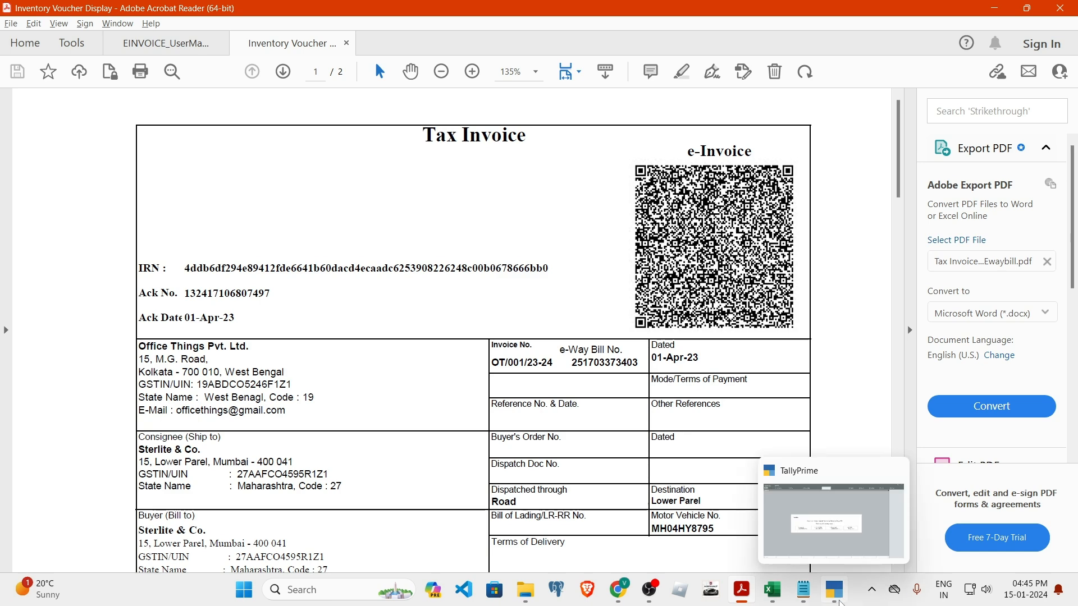
Return to TallyPrime, dismiss the quit prompt and continue in Educational Mode.
{"action": "left_click", "coordinate": [834, 589]}
{"action": "key", "text": "Escape"}
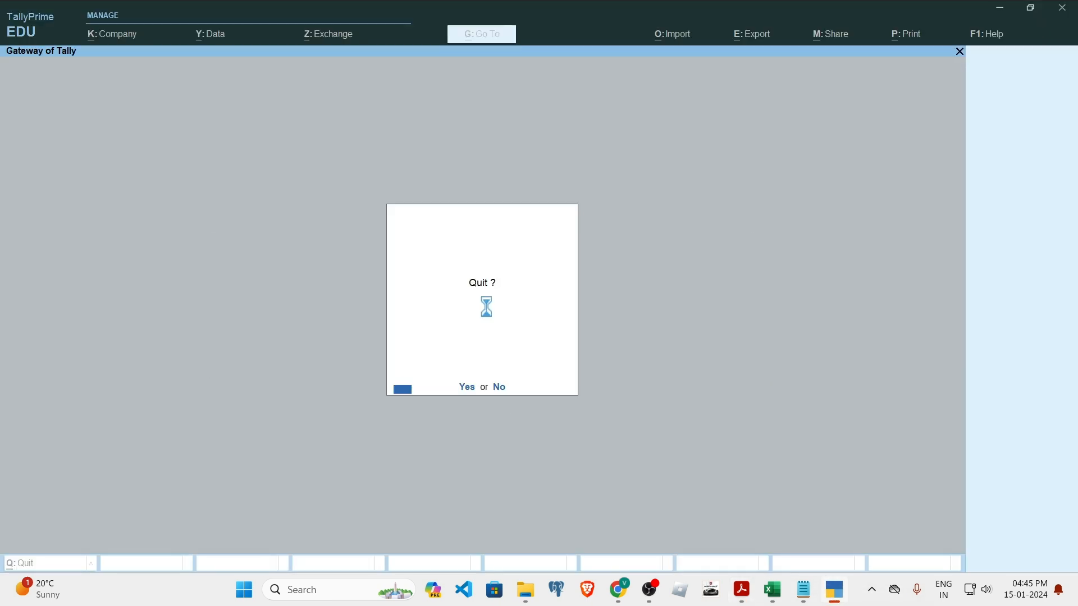
{"action": "key", "text": "Left"}
{"action": "key", "text": "Left"}
{"action": "key", "text": "Left"}
{"action": "key", "text": "Left"}
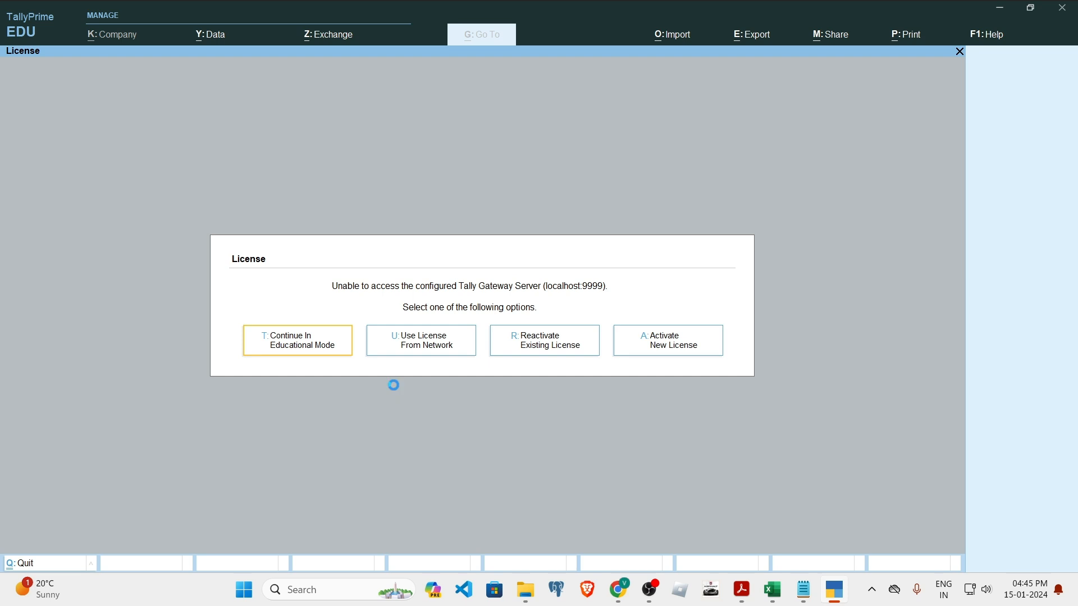
{"action": "key", "text": "Return"}
Start creating a new company from the list of companies.
{"action": "key", "text": "Up"}
{"action": "key", "text": "Up"}
{"action": "key", "text": "Up"}
{"action": "key", "text": "Up"}
{"action": "key", "text": "Up"}
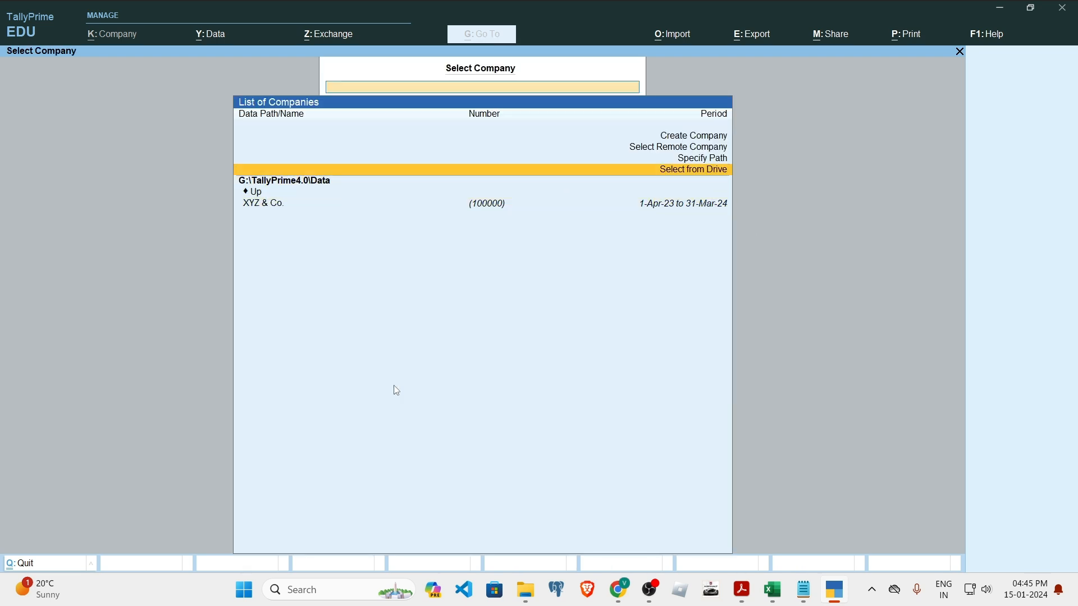
{"action": "key", "text": "Return"}
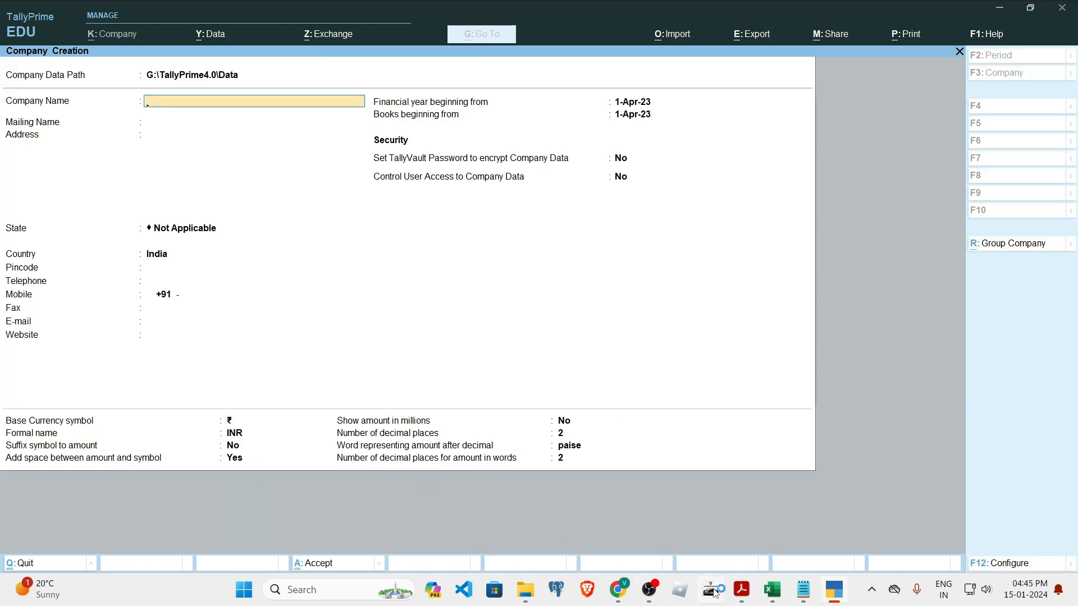
Copy the seller's name from the sample invoice and use Office Things Pvt. Ltd. as the company and mailing name.
{"action": "mouse_move", "coordinate": [741, 589]}
{"action": "left_click", "coordinate": [786, 522]}
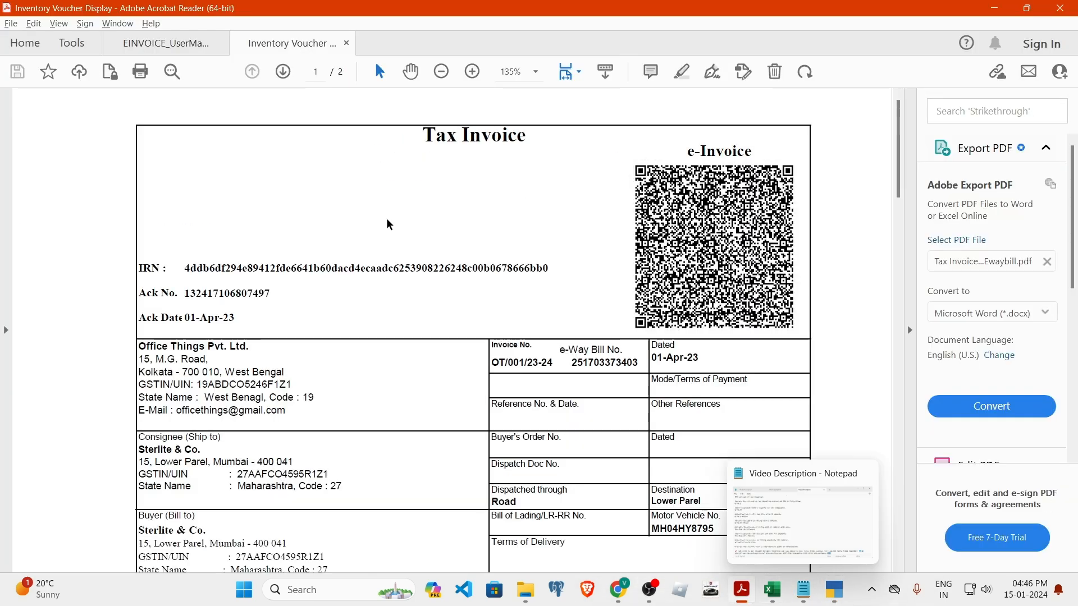
{"action": "left_click_drag", "start_coordinate": [255, 258], "coordinate": [145, 258]}
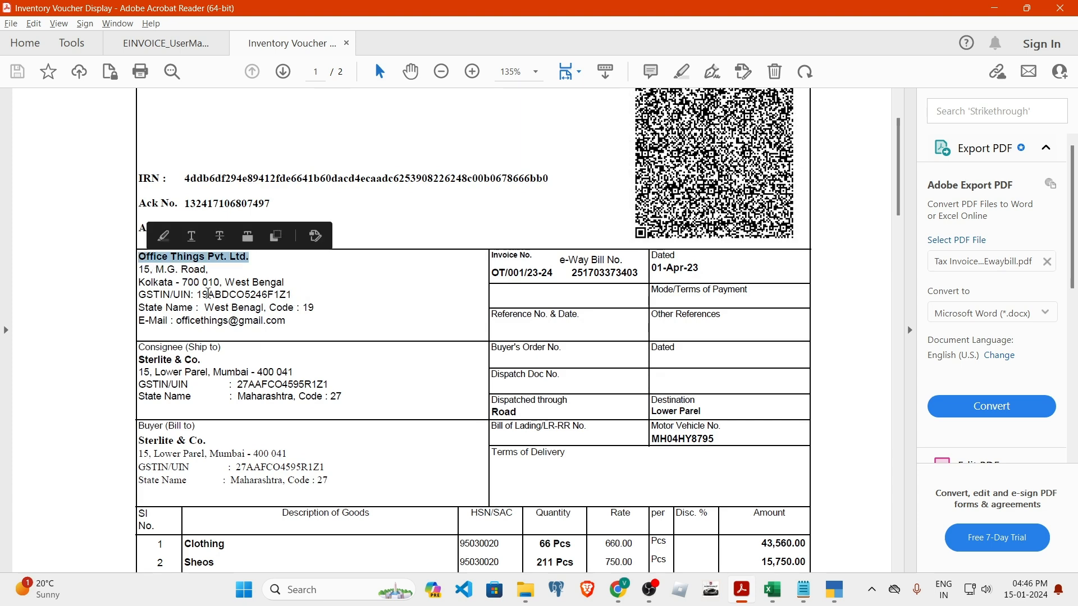
{"action": "key", "text": "ctrl+c"}
{"action": "key", "text": "alt+Tab"}
{"action": "key", "text": "ctrl+v"}
{"action": "key", "text": "Return"}
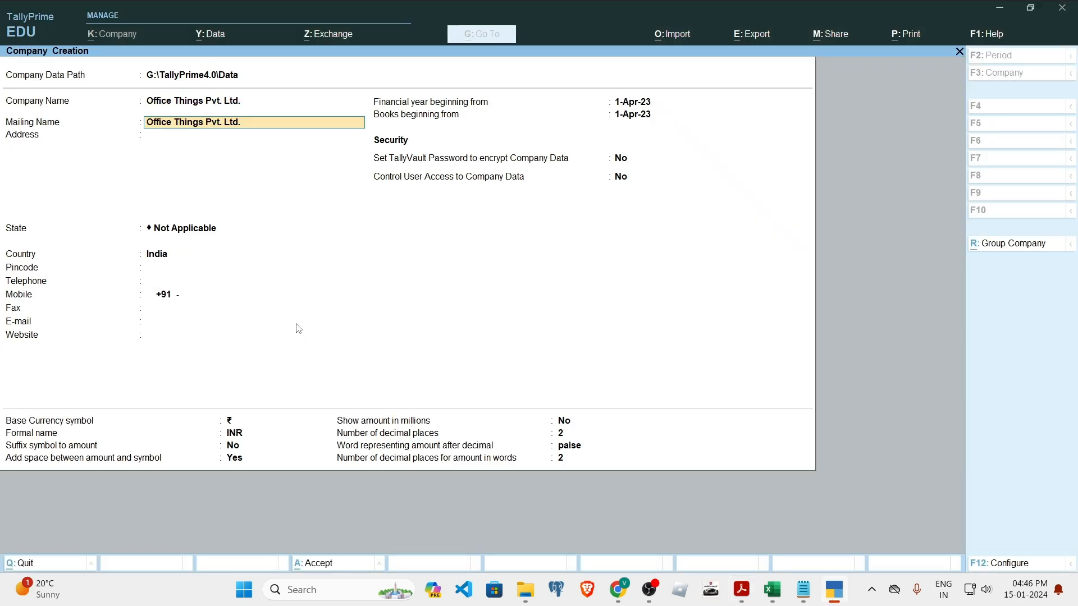
{"action": "key", "text": "Return"}
Fill in the company's street address and city from the seller details on the sample invoice.
{"action": "key", "text": "alt+Tab"}
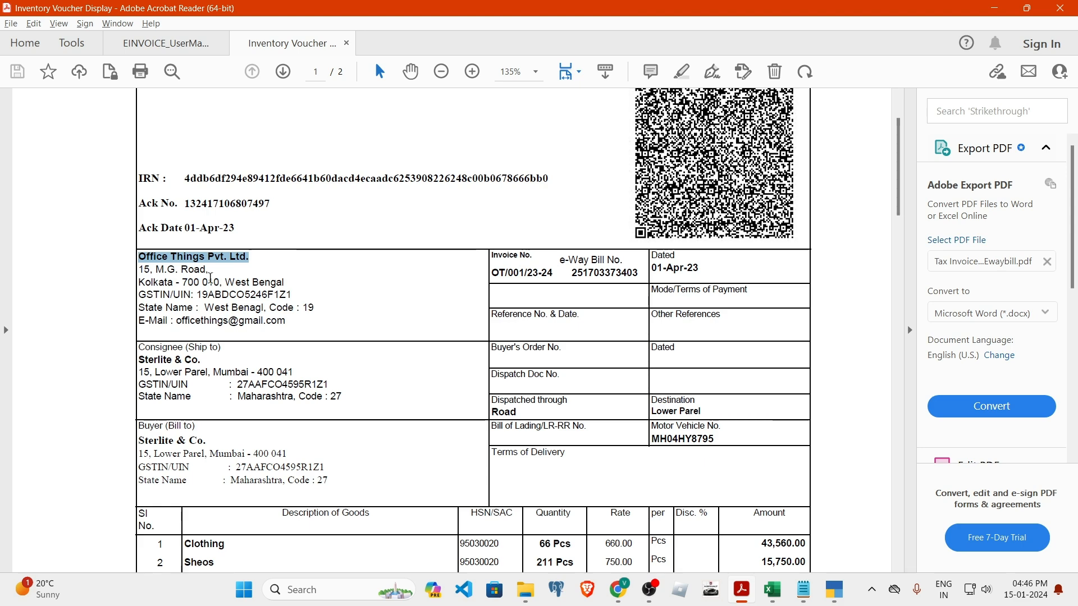
{"action": "left_click_drag", "start_coordinate": [209, 270], "coordinate": [141, 269]}
{"action": "key", "text": "ctrl+c"}
{"action": "key", "text": "alt+Tab"}
{"action": "key", "text": "ctrl+v"}
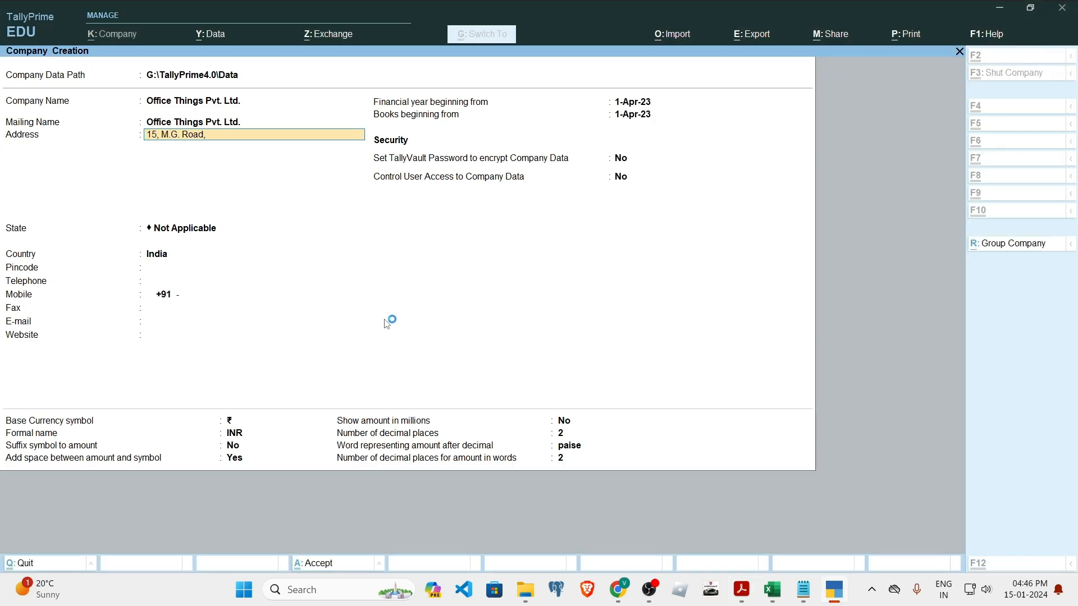
{"action": "key", "text": "Return"}
{"action": "type", "text": "Kol"}
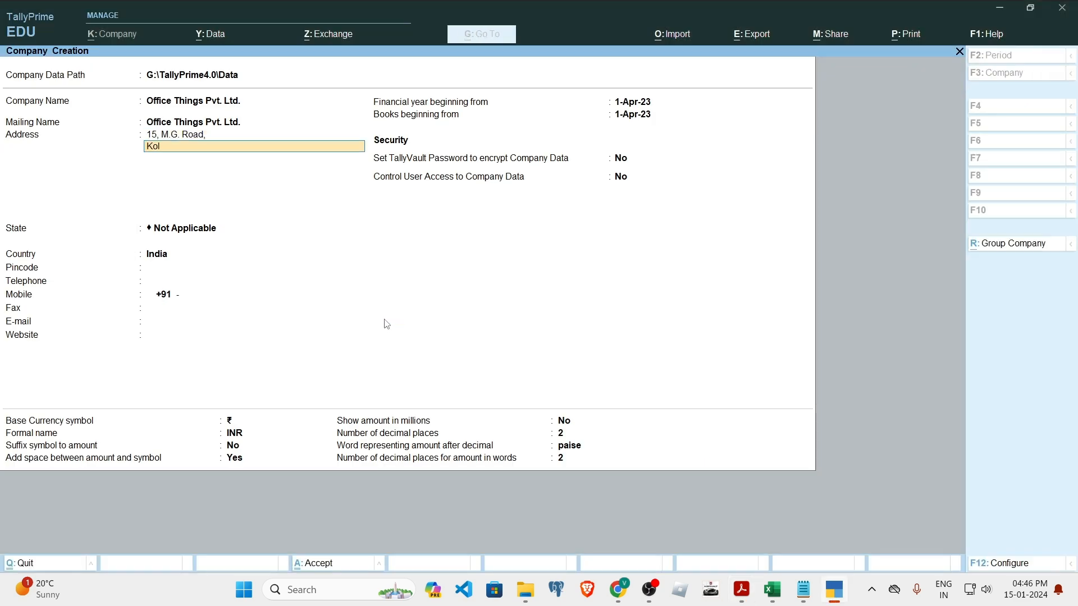
{"action": "key", "text": "Return"}
{"action": "key", "text": "Return"}
Set the company's state to West Bengal and enter the pincode from the invoice, leaving the telephone blank.
{"action": "type", "text": "we"}
{"action": "key", "text": "Return"}
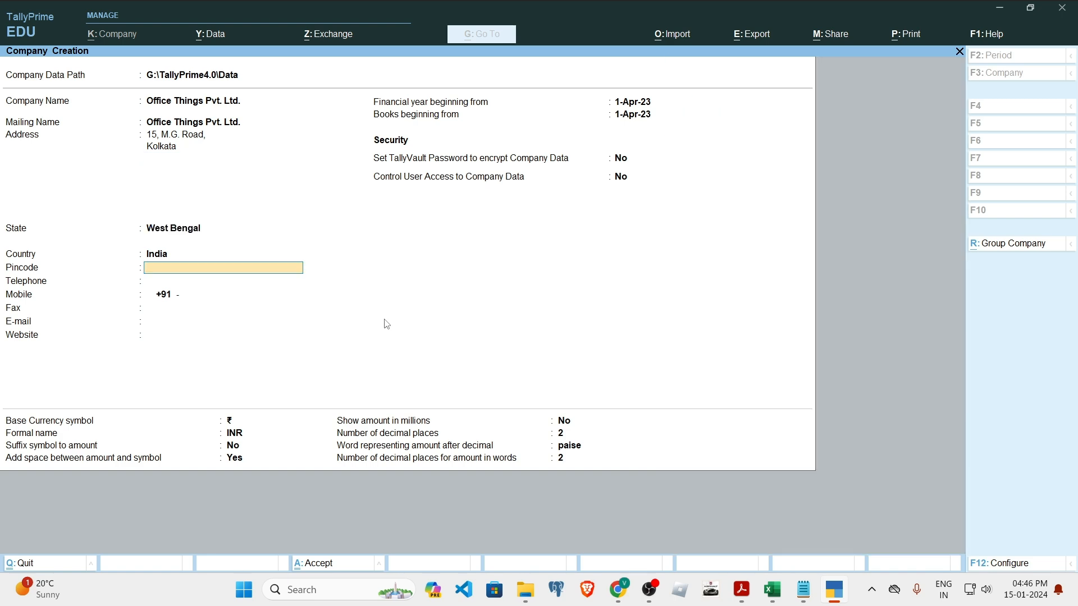
{"action": "type", "text": "700"}
{"action": "key", "text": "alt+Tab"}
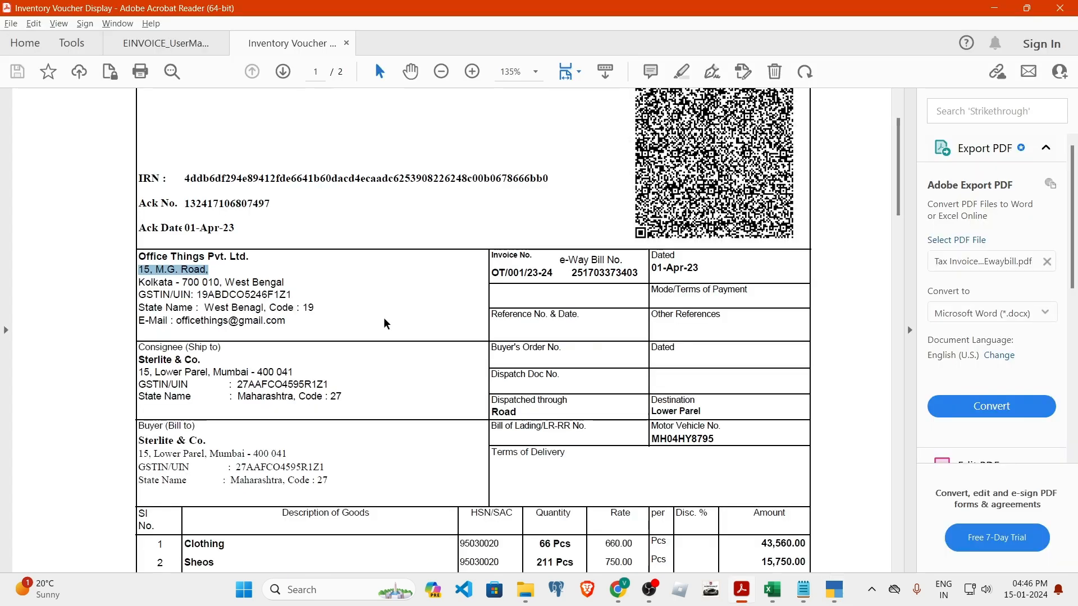
{"action": "key", "text": "alt+Tab"}
{"action": "type", "text": "010"}
{"action": "key", "text": "Return"}
{"action": "key", "text": "Return"}
{"action": "key", "text": "Return"}
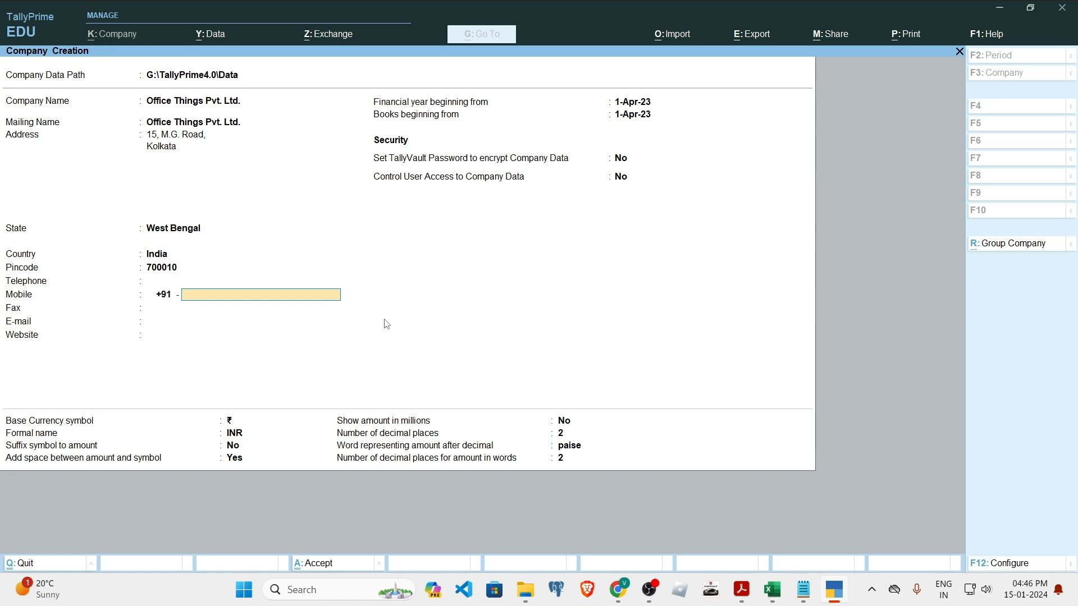
Copy the seller's e-mail from the sample invoice into the company's e-mail field, leaving mobile, fax and website blank.
{"action": "key", "text": "alt+Tab"}
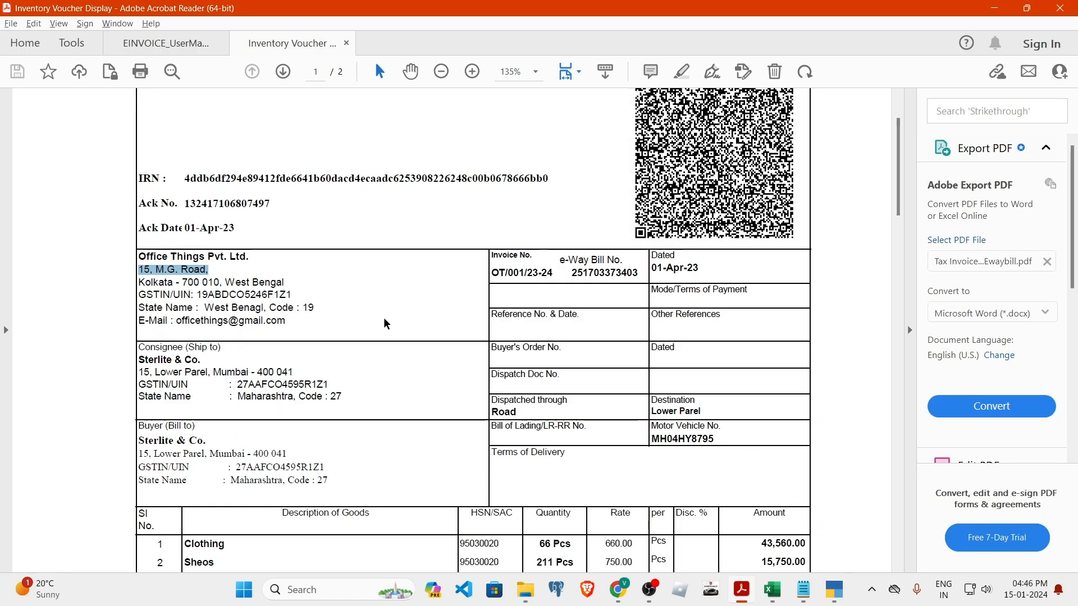
{"action": "left_click_drag", "start_coordinate": [287, 321], "coordinate": [176, 321]}
{"action": "key", "text": "ctrl+c"}
{"action": "key", "text": "alt+Tab"}
{"action": "key", "text": "ctrl+alt+v"}
{"action": "key", "text": "Return"}
{"action": "key", "text": "Return"}
{"action": "key", "text": "Return"}
{"action": "key", "text": "Return"}
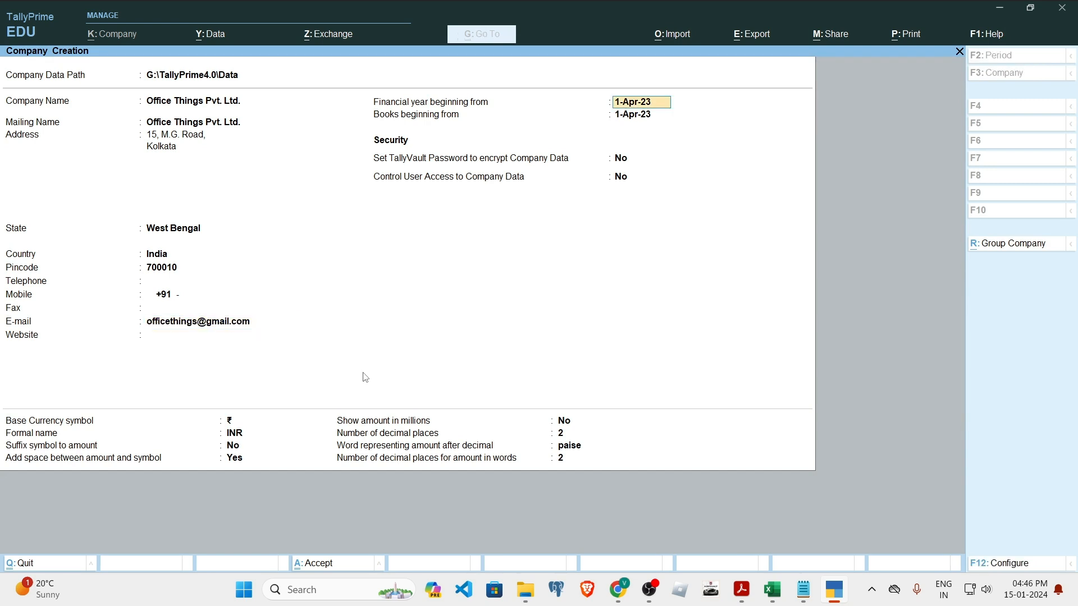
Save the company with its default book dates and security settings, and proceed to the GSTIN/UIN field of its GST registration details.
{"action": "key", "text": "ctrl"}
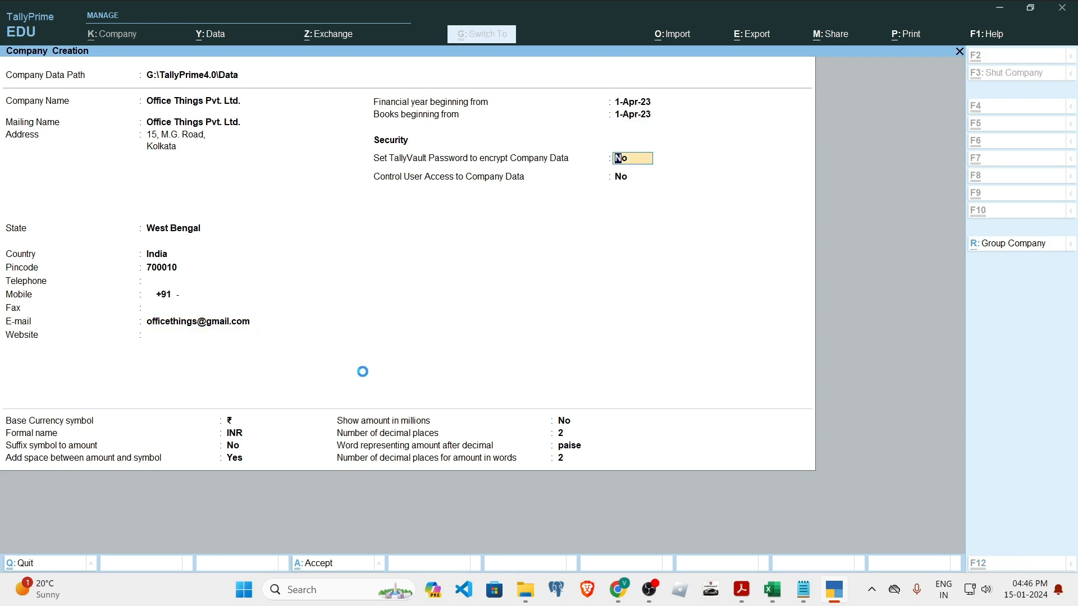
{"action": "key", "text": "ctrl+a"}
{"action": "key", "text": "Return"}
{"action": "key", "text": "Return"}
{"action": "key", "text": "Return"}
{"action": "key", "text": "Return"}
{"action": "key", "text": "Return"}
{"action": "key", "text": "Return"}
{"action": "key", "text": "Return"}
{"action": "key", "text": "Return"}
{"action": "key", "text": "Return"}
{"action": "key", "text": "Return"}
{"action": "key", "text": "Return"}
{"action": "key", "text": "Return"}
{"action": "key", "text": "Return"}
{"action": "key", "text": "Return"}
{"action": "key", "text": "Return"}
{"action": "key", "text": "Return"}
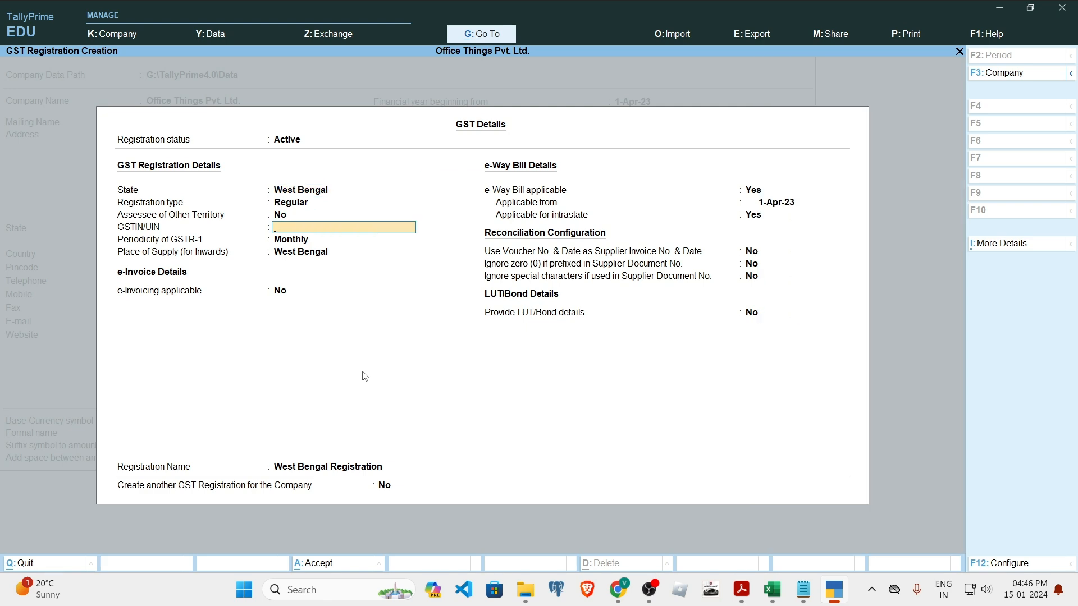
Copy the seller's GSTIN from the sample invoice into the GST registration, keeping Monthly GSTR-1 periodicity and West Bengal as place of supply.
{"action": "key", "text": "alt+Tab"}
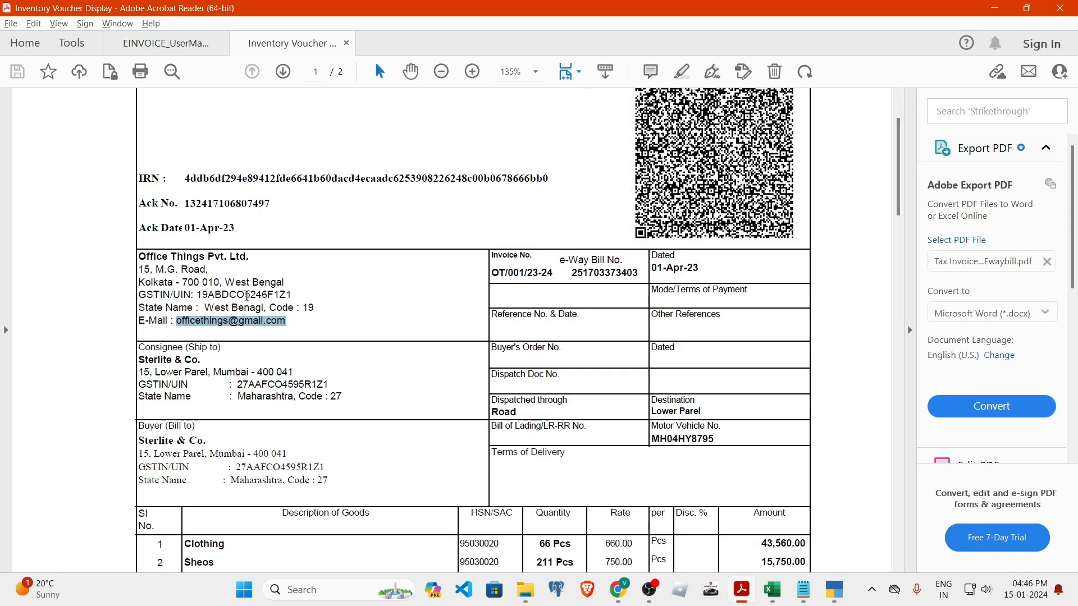
{"action": "double_click", "coordinate": [246, 296]}
{"action": "left_click_drag", "start_coordinate": [197, 295], "coordinate": [292, 295]}
{"action": "key", "text": "ctrl+c"}
{"action": "key", "text": "alt+Tab"}
{"action": "key", "text": "ctrl+v"}
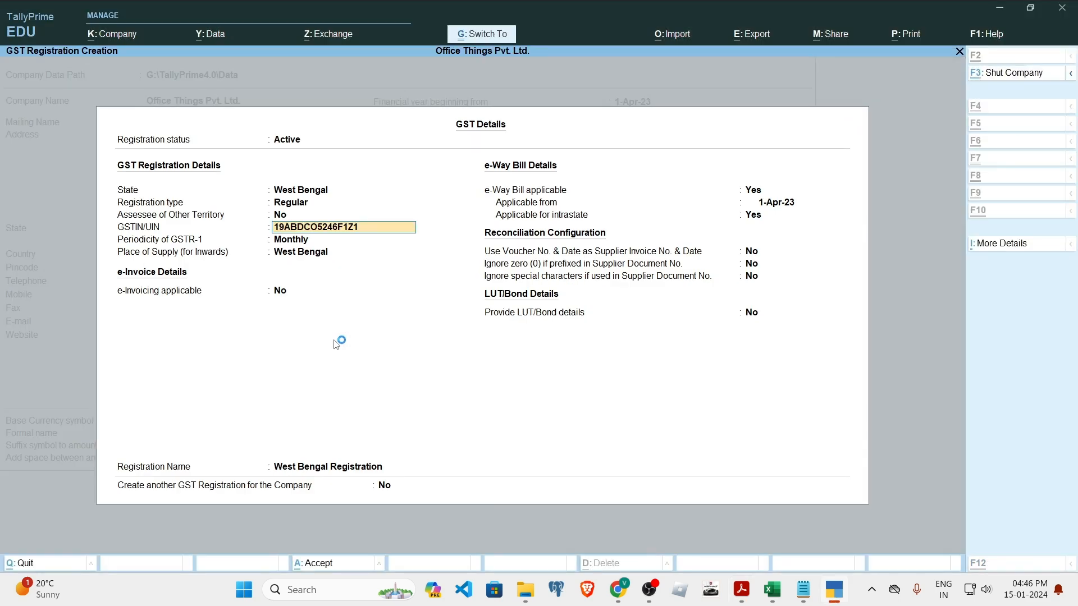
{"action": "key", "text": "Return"}
{"action": "key", "text": "Return"}
{"action": "key", "text": "Return"}
{"action": "key", "text": "Return"}
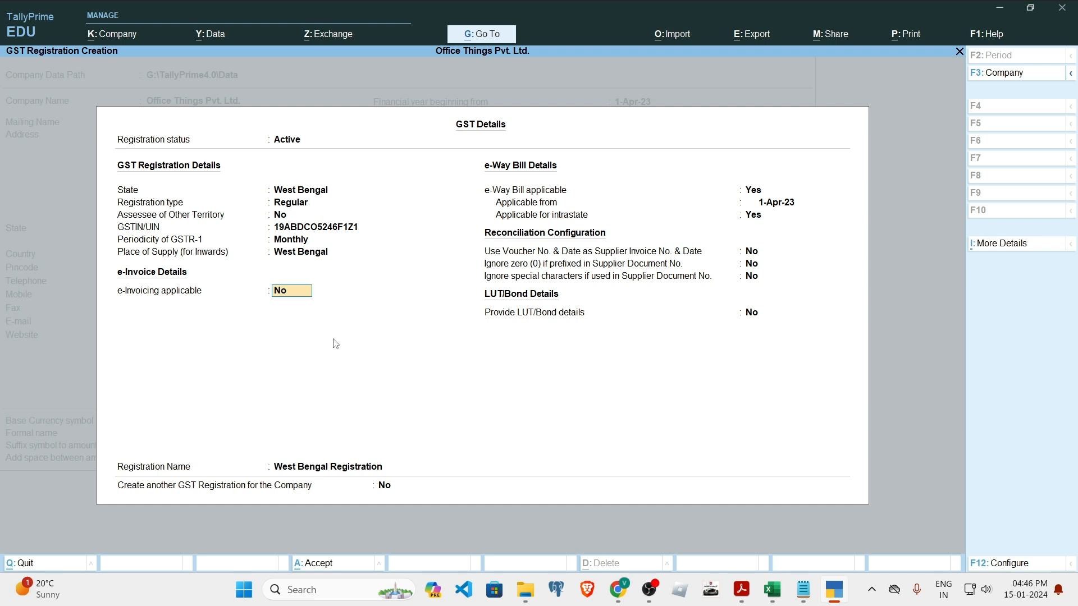
Enable e-Invoicing for the company's GST registration, applicable from 1-Apr-23.
{"action": "type", "text": "y"}
{"action": "key", "text": "Return"}
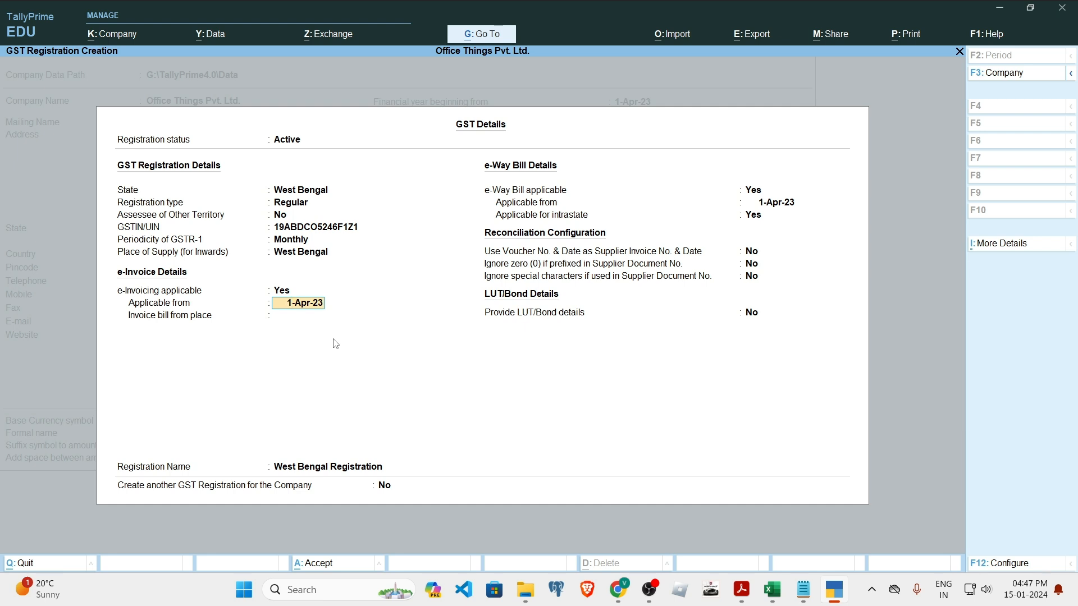
{"action": "key", "text": "Return"}
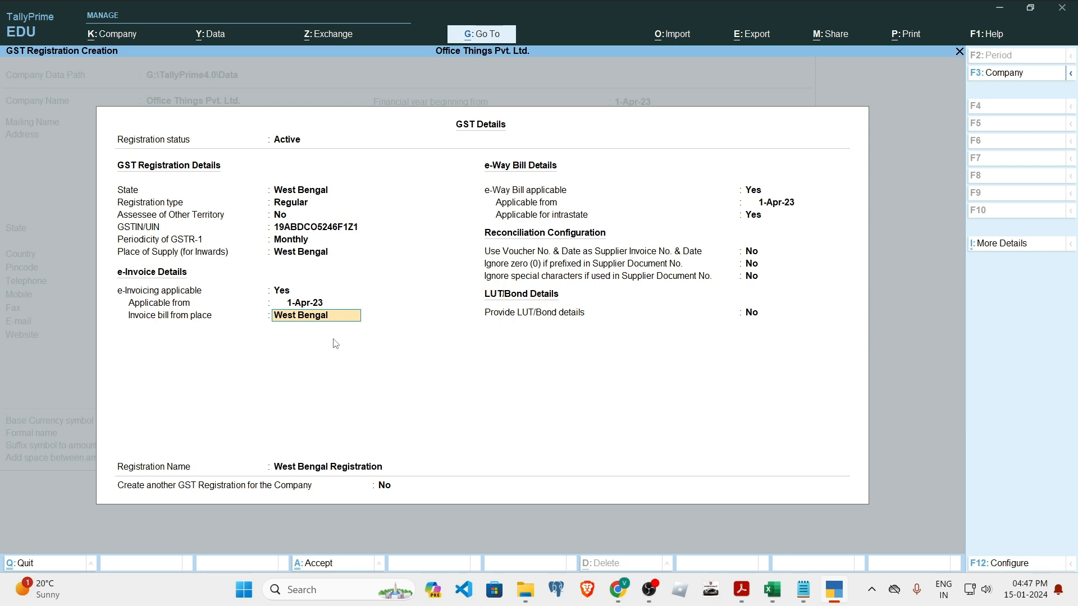
Keep West Bengal as the invoice bill-from place and make e-Way Bill applicable from 1-Apr-23, including for intrastate.
{"action": "key", "text": "Return"}
{"action": "key", "text": "Return"}
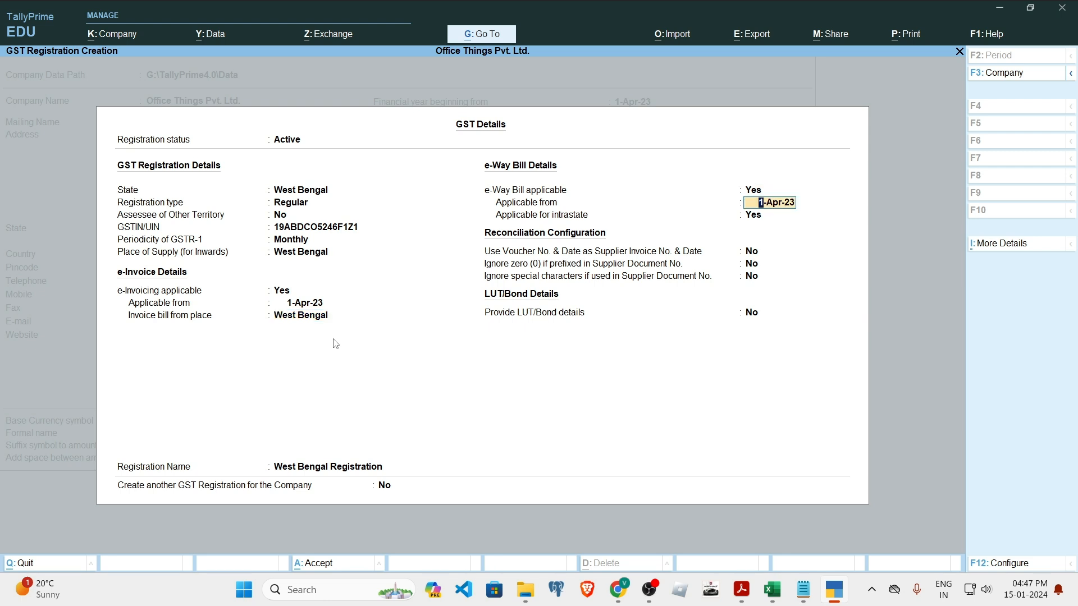
{"action": "key", "text": "Return"}
{"action": "key", "text": "Up"}
{"action": "key", "text": "Up"}
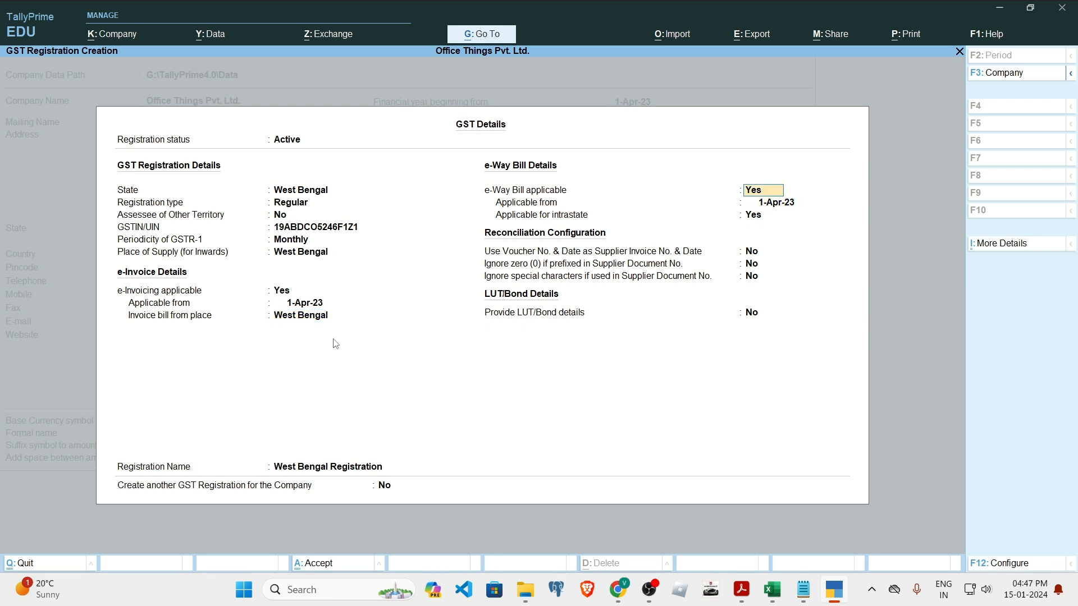
{"action": "type", "text": "n"}
{"action": "key", "text": "Return"}
{"action": "key", "text": "Up"}
{"action": "type", "text": "y"}
{"action": "key", "text": "Return"}
{"action": "key", "text": "Return"}
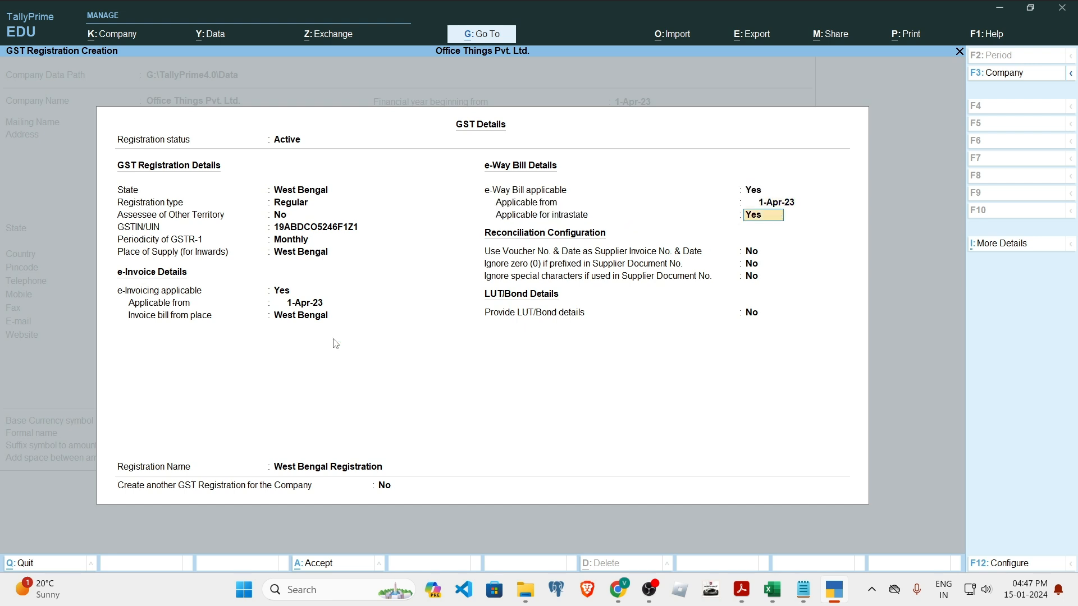
Examine the full list of additional registration details and the Reconciliation Configuration history, leaving both without changes.
{"action": "left_click", "coordinate": [1034, 246]}
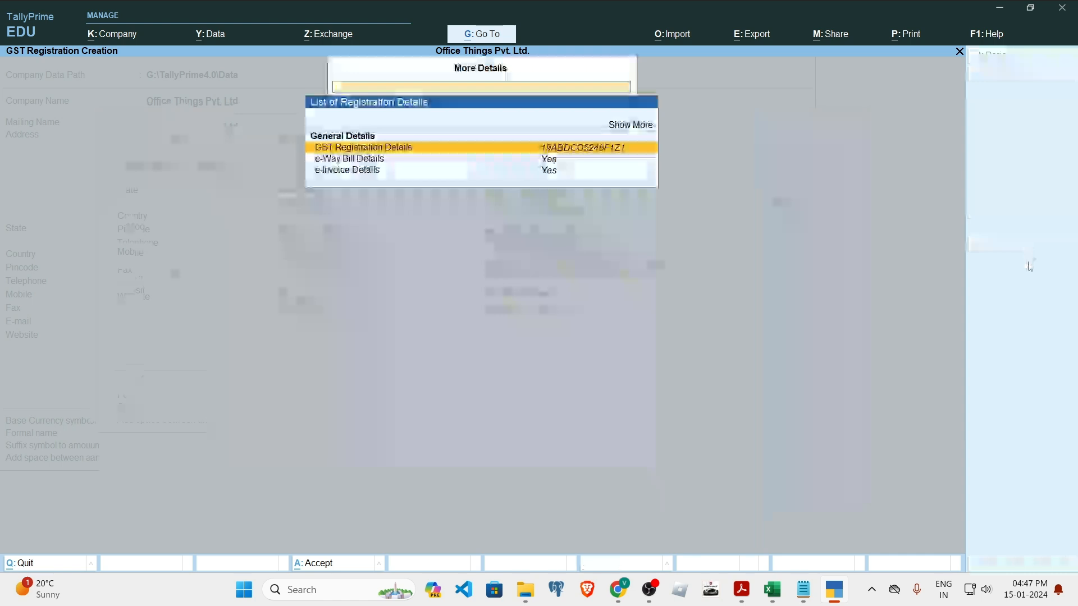
{"action": "key", "text": "Up"}
{"action": "key", "text": "Up"}
{"action": "key", "text": "Return"}
{"action": "key", "text": "Down"}
{"action": "key", "text": "Down"}
{"action": "key", "text": "Down"}
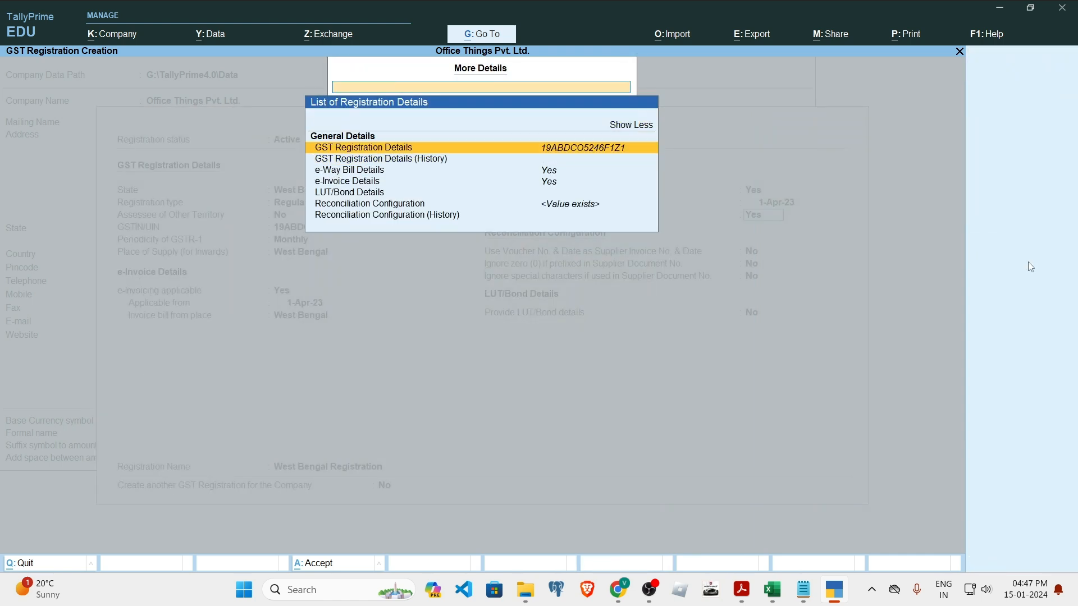
{"action": "key", "text": "Down"}
{"action": "key", "text": "Down"}
{"action": "key", "text": "Down"}
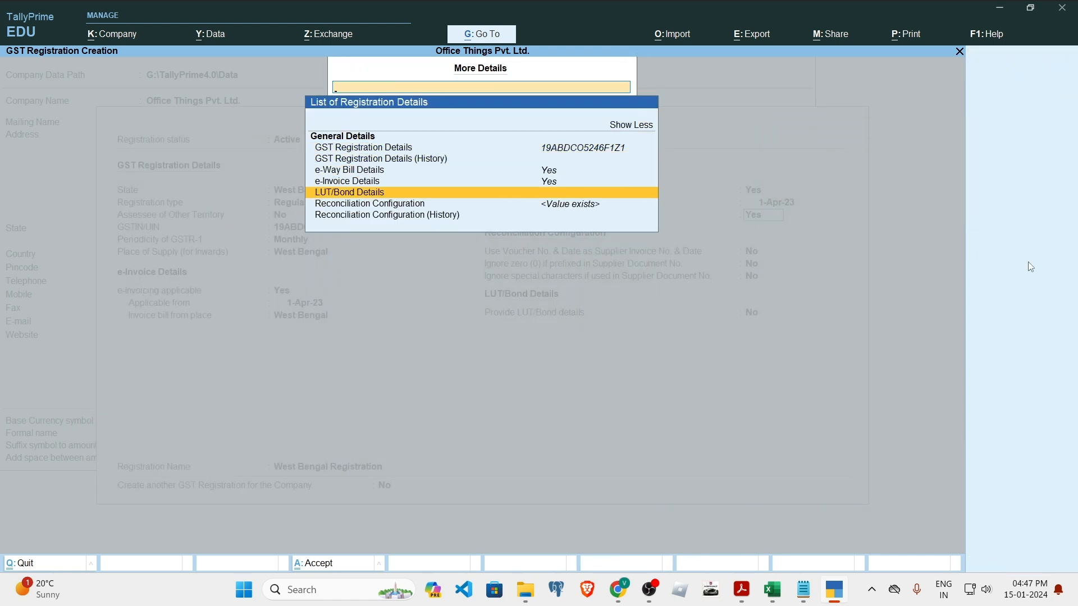
{"action": "key", "text": "Down"}
{"action": "key", "text": "Down"}
{"action": "key", "text": "Return"}
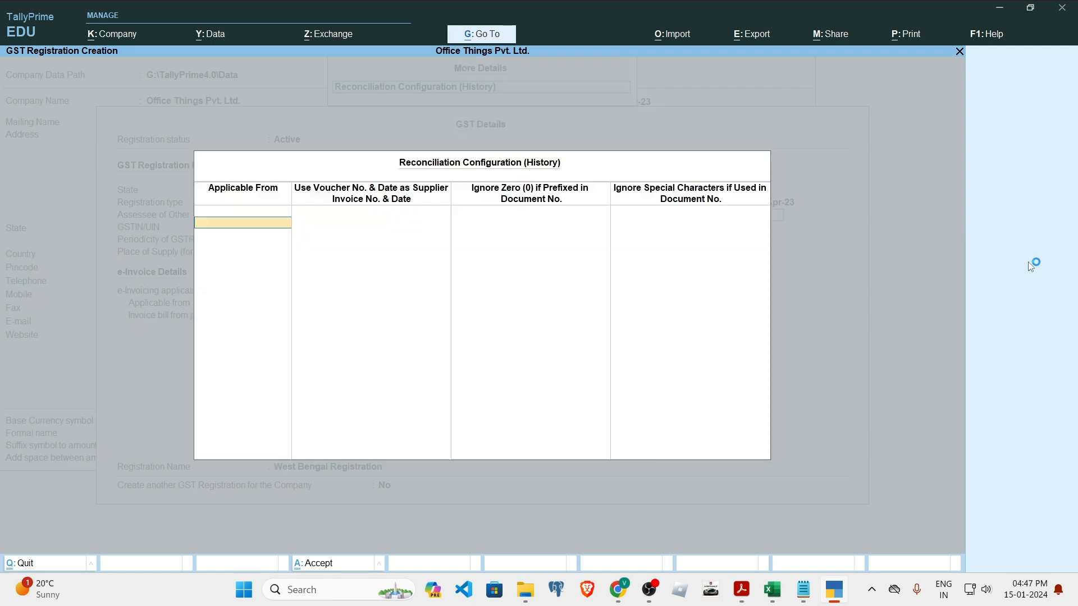
{"action": "key", "text": "Escape"}
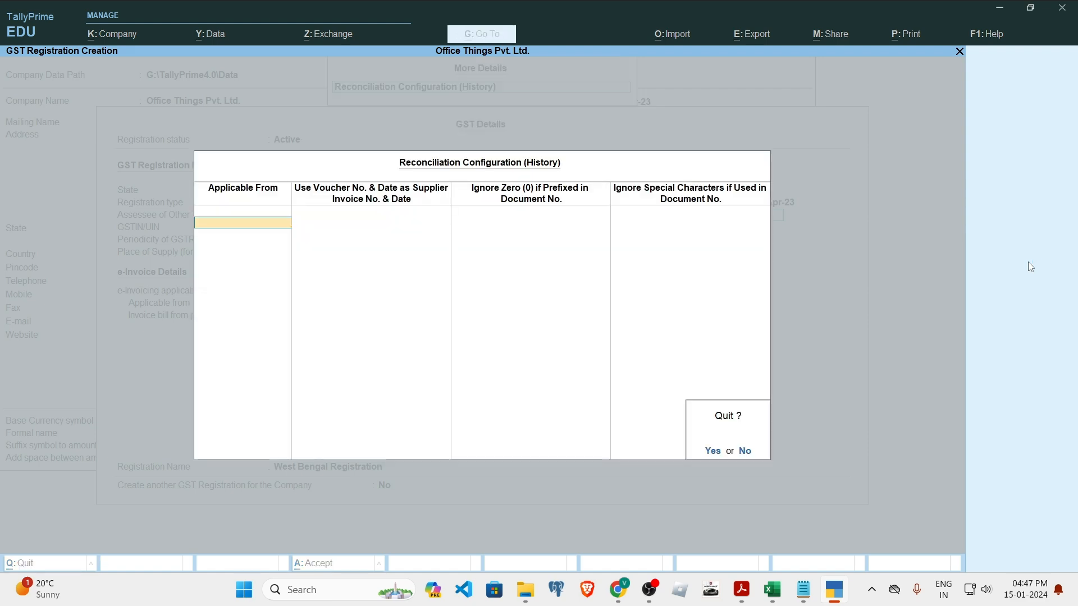
{"action": "key", "text": "Return"}
{"action": "key", "text": "Escape"}
Keep the reconciliation and LUT/Bond options at No, save the registration as West Bengal Registration, and accept the company features.
{"action": "key", "text": "Return"}
{"action": "key", "text": "Return"}
{"action": "key", "text": "Return"}
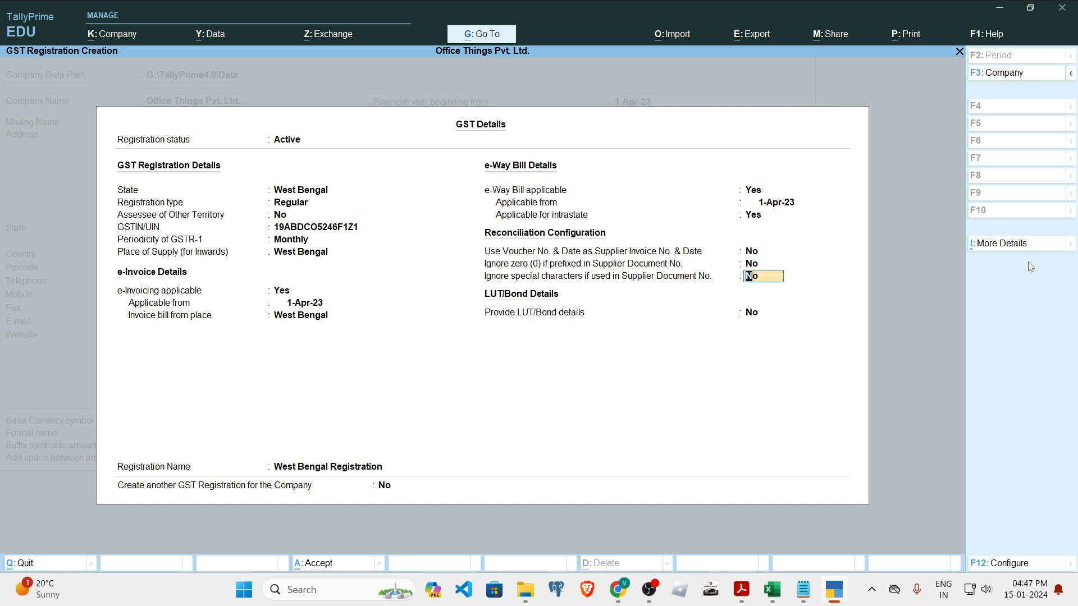
{"action": "key", "text": "Return"}
{"action": "key", "text": "Return"}
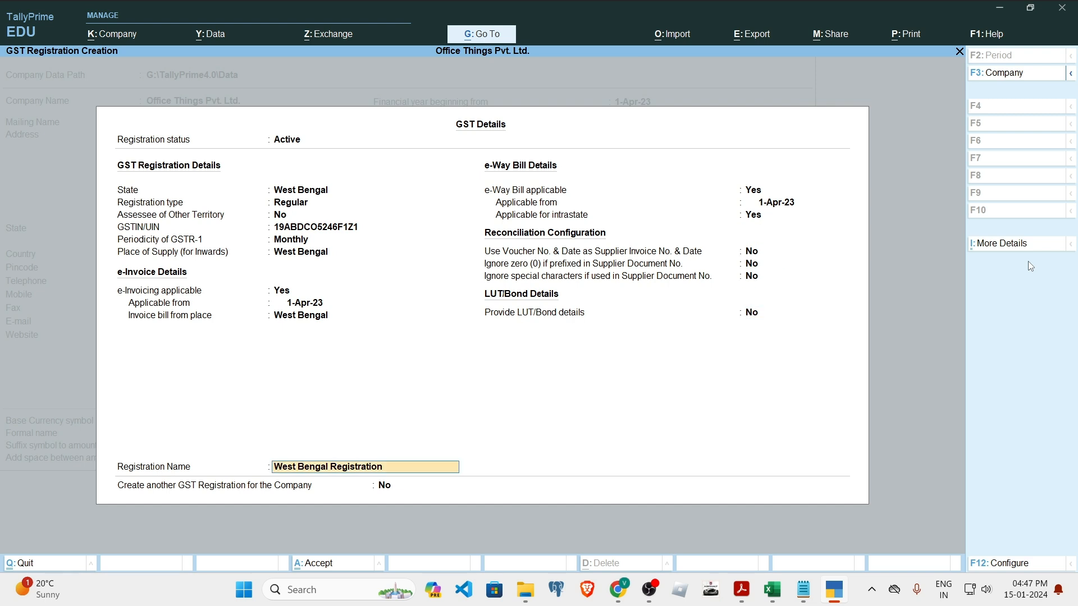
{"action": "key", "text": "Return"}
{"action": "key", "text": "Return"}
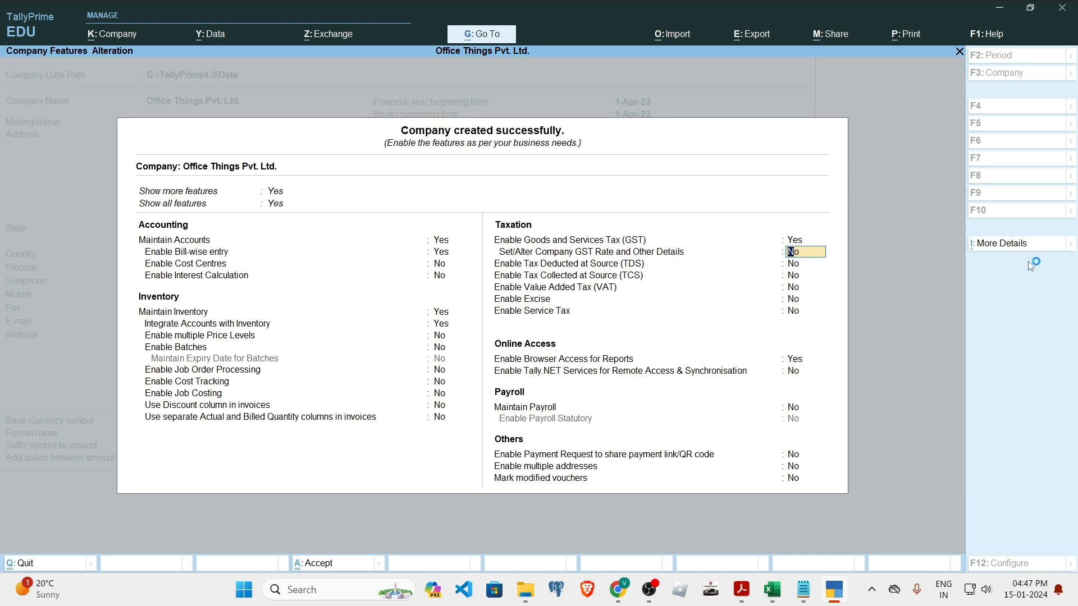
{"action": "key", "text": "ctrl+a"}
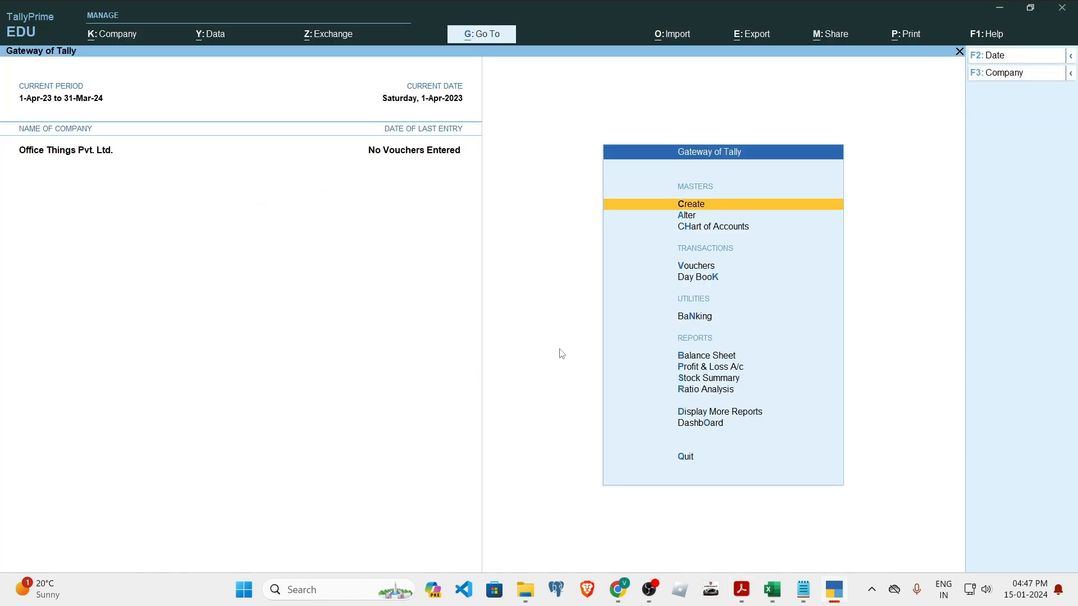
Start a sales voucher dated 1-4-23.
{"action": "key", "text": "v"}
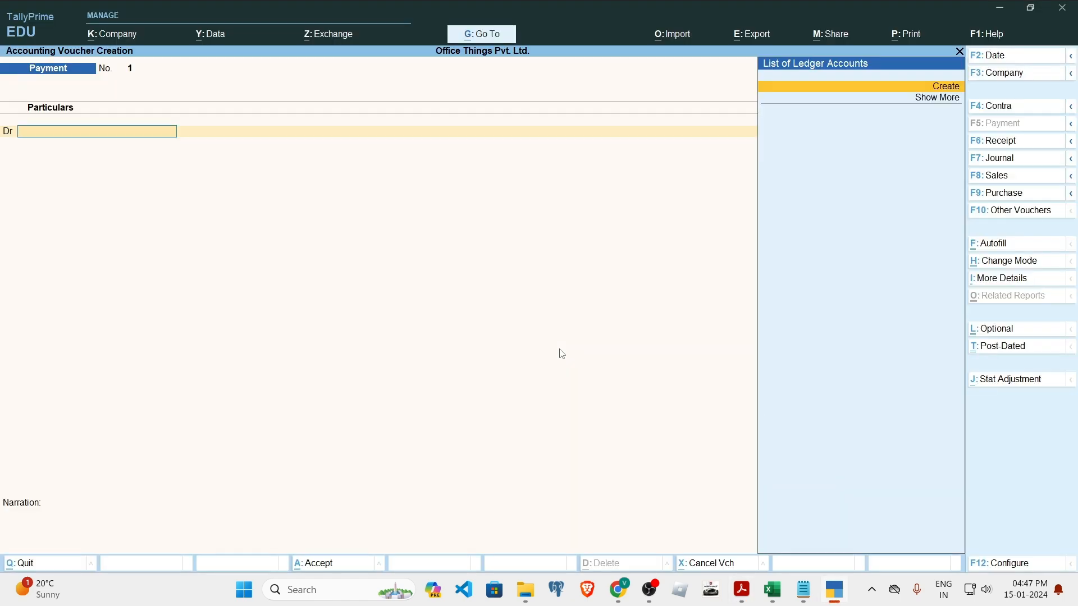
{"action": "key", "text": "F8"}
{"action": "key", "text": "F2"}
{"action": "type", "text": "1-4-23"}
{"action": "key", "text": "Return"}
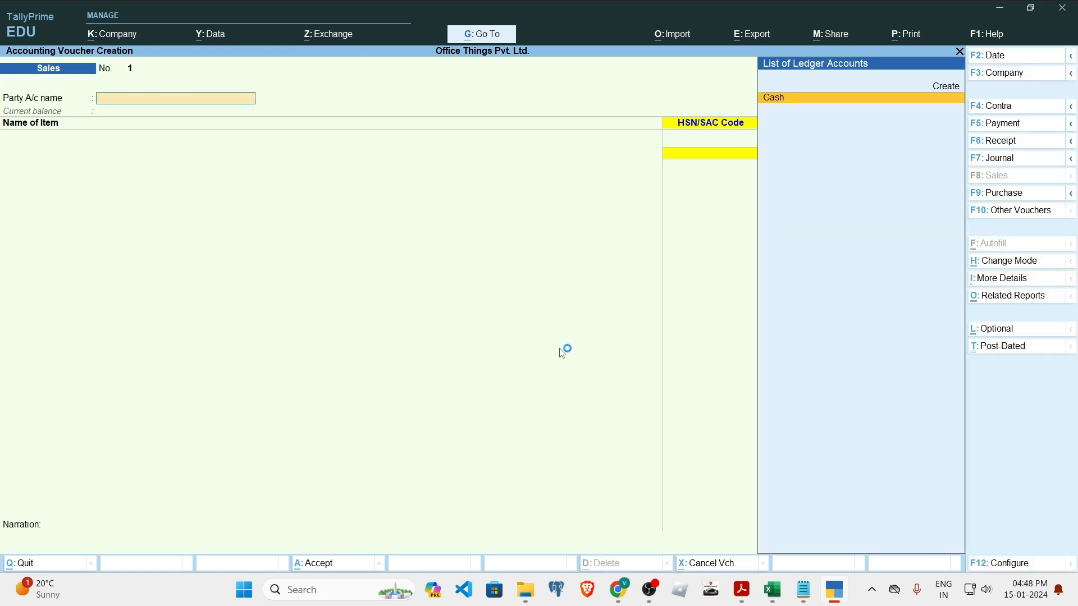
Create a party ledger from the voucher, copying the name Sterlite & Co. from the sample invoice's consignee details.
{"action": "key", "text": "Up"}
{"action": "key", "text": "Return"}
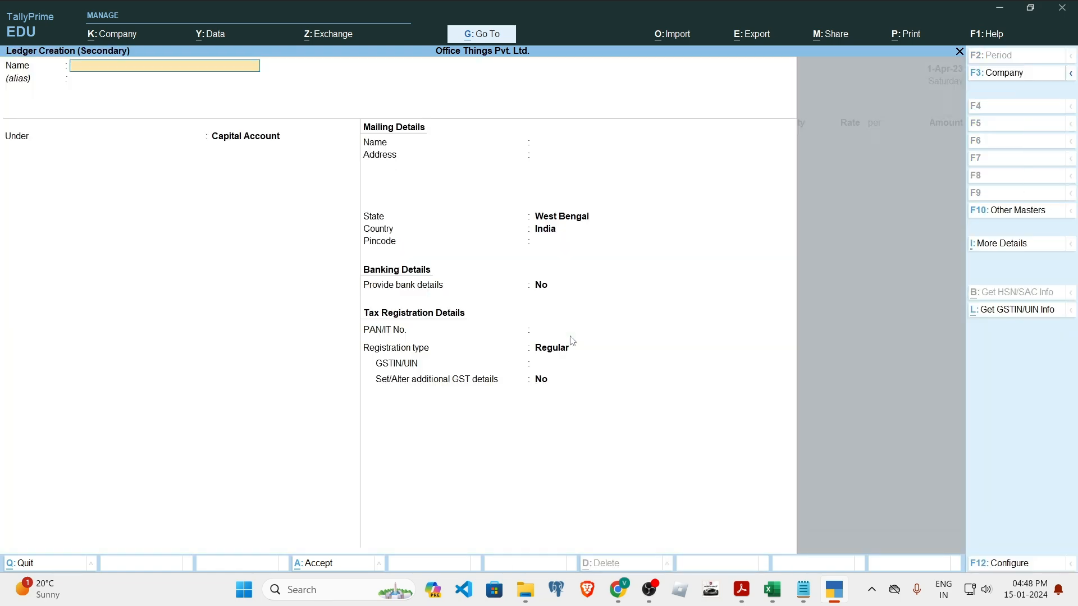
{"action": "key", "text": "alt+Tab"}
{"action": "triple_click", "coordinate": [202, 360]}
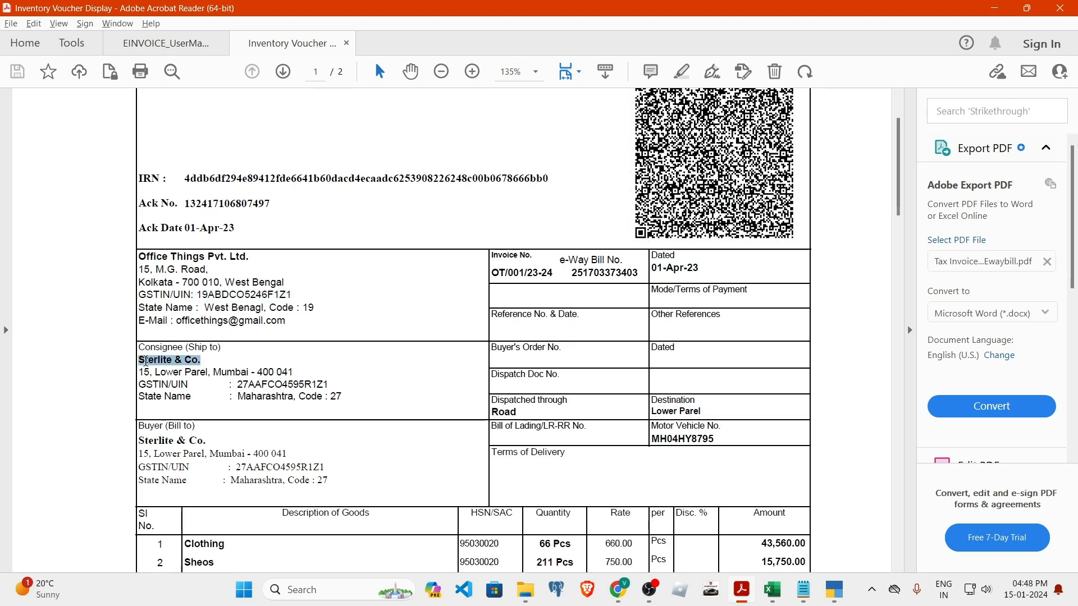
{"action": "key", "text": "ctrl+c"}
{"action": "key", "text": "alt+Tab"}
{"action": "key", "text": "ctrl+v"}
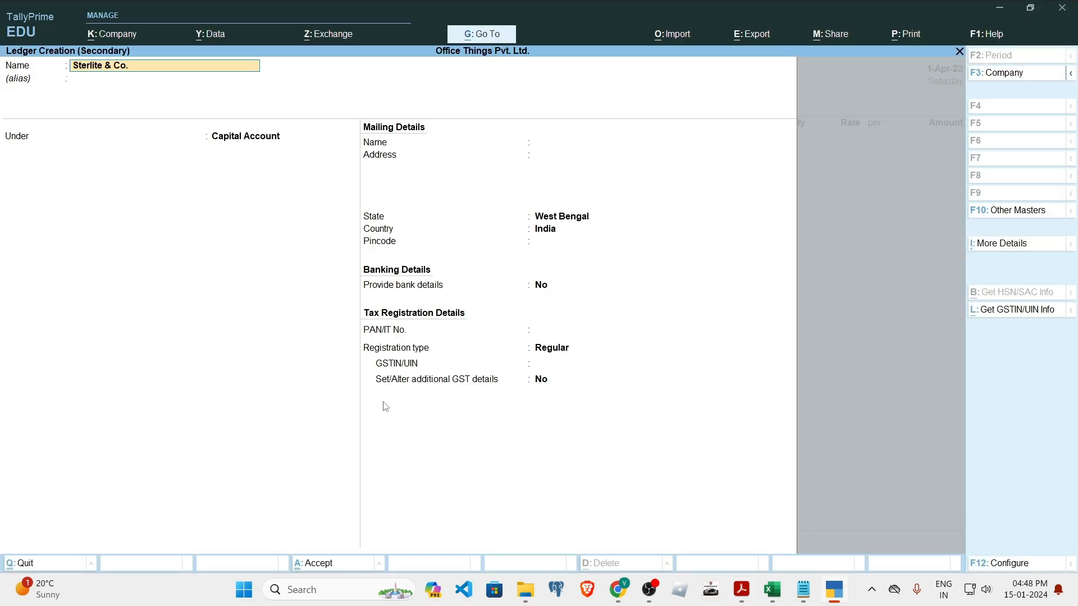
Group the Sterlite & Co. ledger under Sundry Debtors, keeping bill-by-bill balances enabled.
{"action": "key", "text": "Return"}
{"action": "key", "text": "Return"}
{"action": "type", "text": "Sun"}
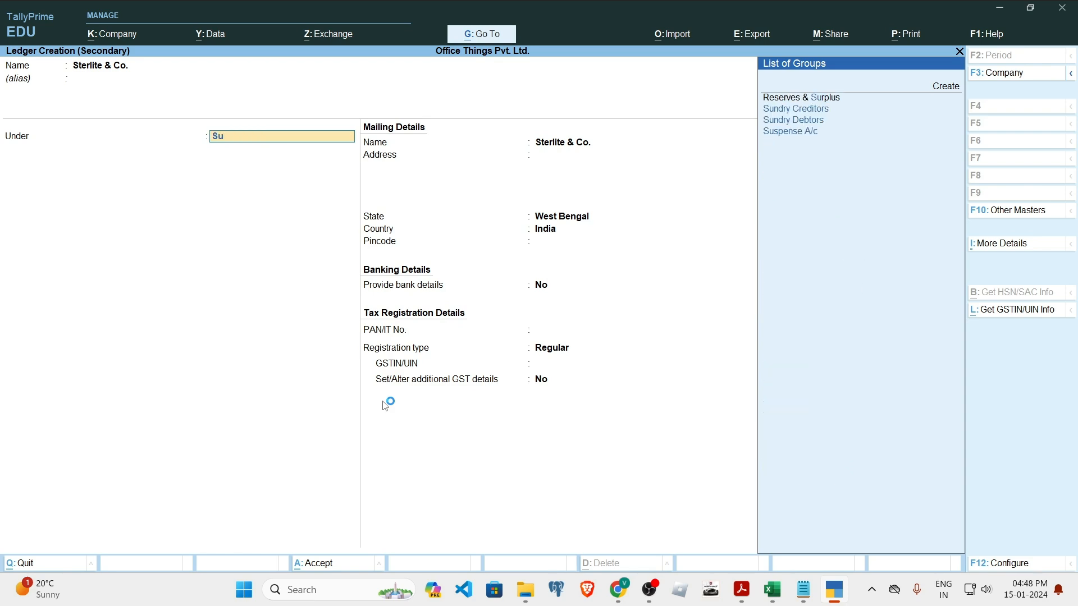
{"action": "key", "text": "Return"}
{"action": "key", "text": "Return"}
{"action": "key", "text": "Return"}
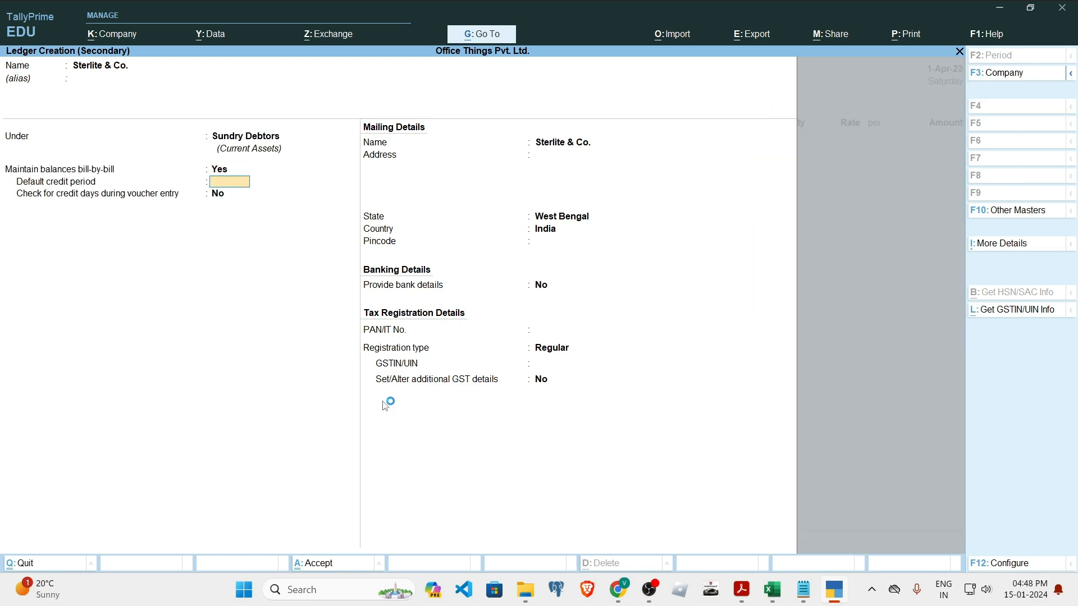
Copy the consignee's address from the sample invoice into the ledger's mailing address and complete its pincode manually.
{"action": "key", "text": "alt+Tab"}
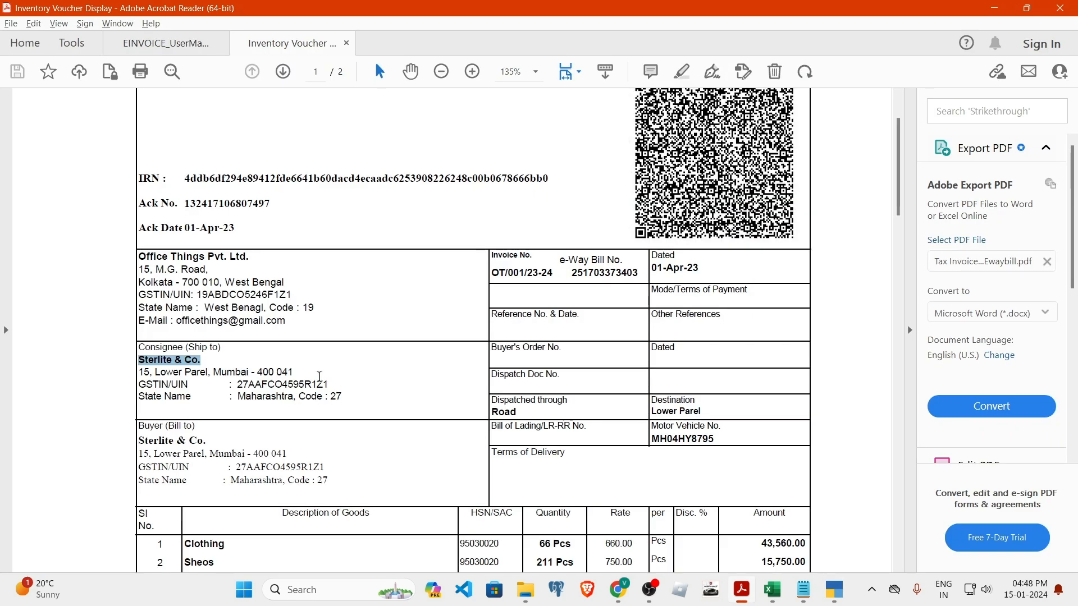
{"action": "left_click_drag", "start_coordinate": [163, 396], "coordinate": [147, 379]}
{"action": "left_click", "coordinate": [226, 393]}
{"action": "left_click_drag", "start_coordinate": [293, 373], "coordinate": [168, 365]}
{"action": "left_click", "coordinate": [263, 397]}
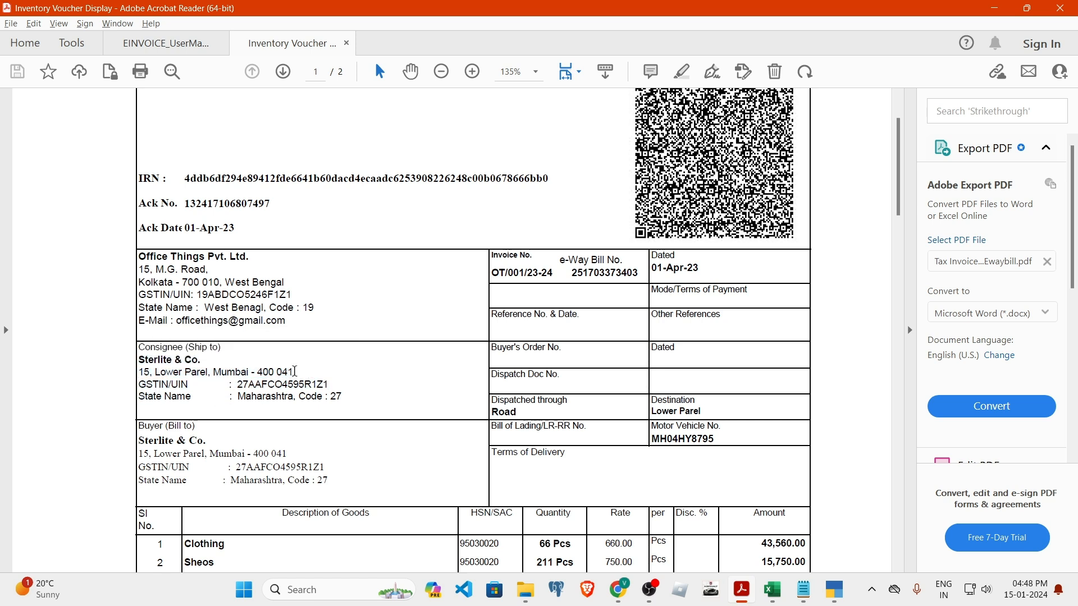
{"action": "left_click_drag", "start_coordinate": [293, 372], "coordinate": [214, 372]}
{"action": "left_click_drag", "start_coordinate": [139, 373], "coordinate": [284, 372]}
{"action": "key", "text": "ctrl+c"}
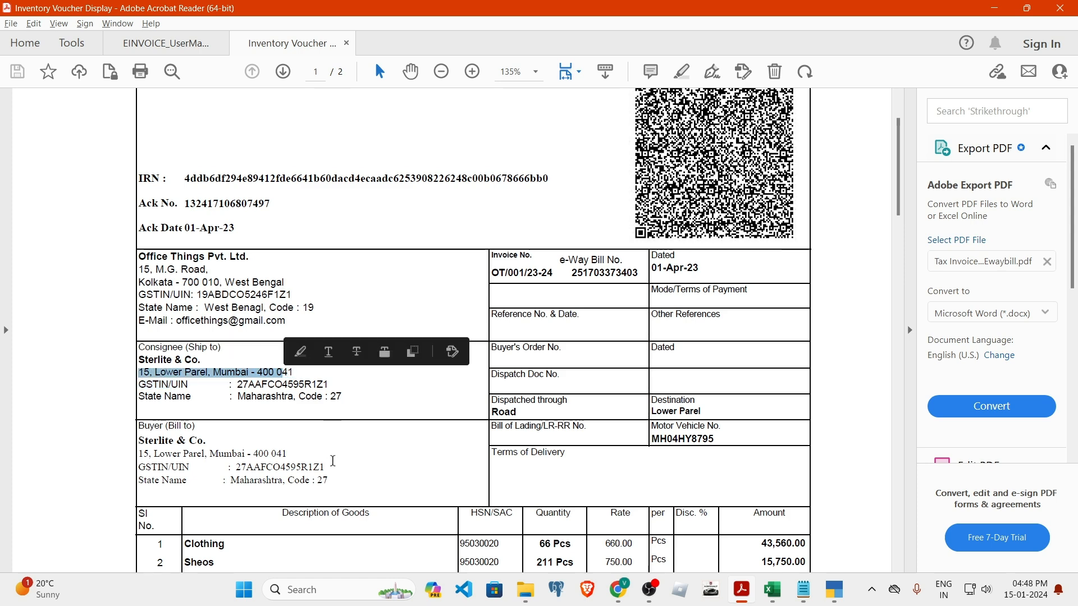
{"action": "key", "text": "alt+Tab"}
{"action": "key", "text": "ctrl+alt+v"}
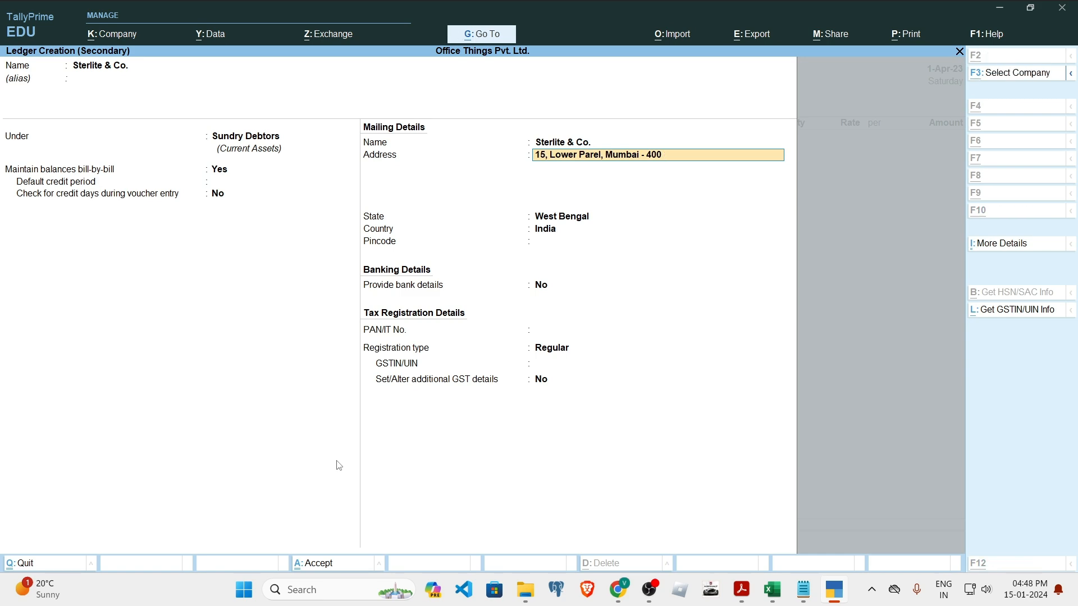
{"action": "key", "text": "alt+Tab"}
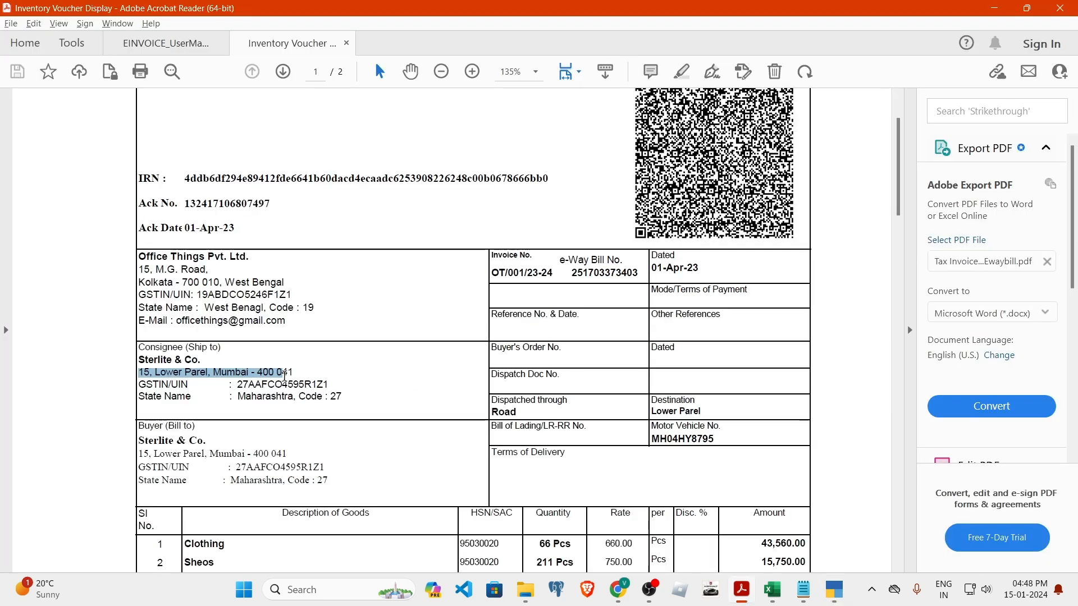
{"action": "key", "text": "alt+Tab"}
{"action": "key", "text": "alt+Tab"}
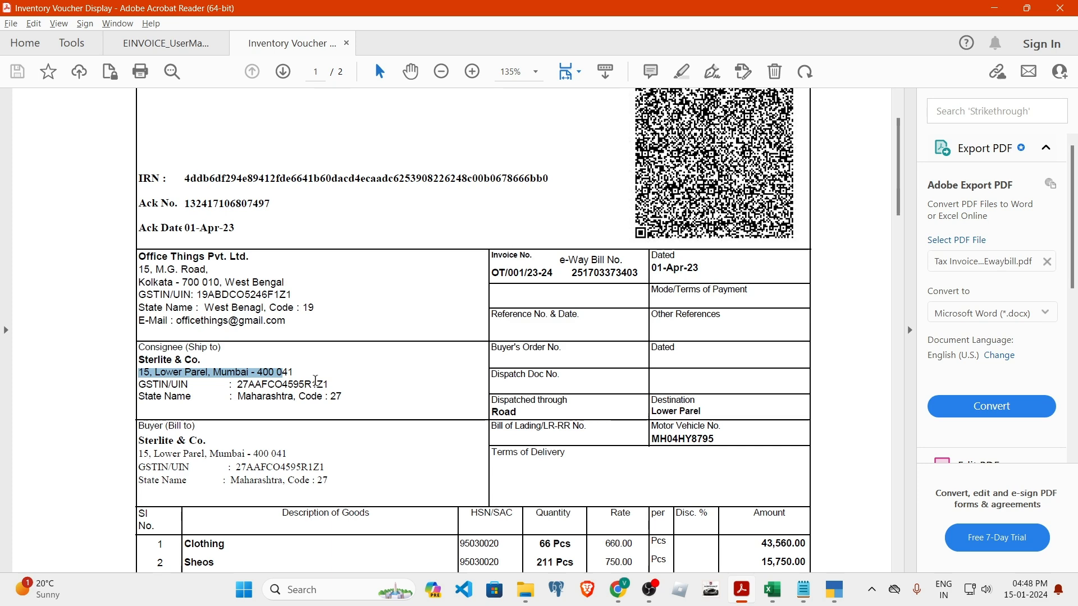
{"action": "key", "text": "alt+Tab"}
{"action": "type", "text": "0"}
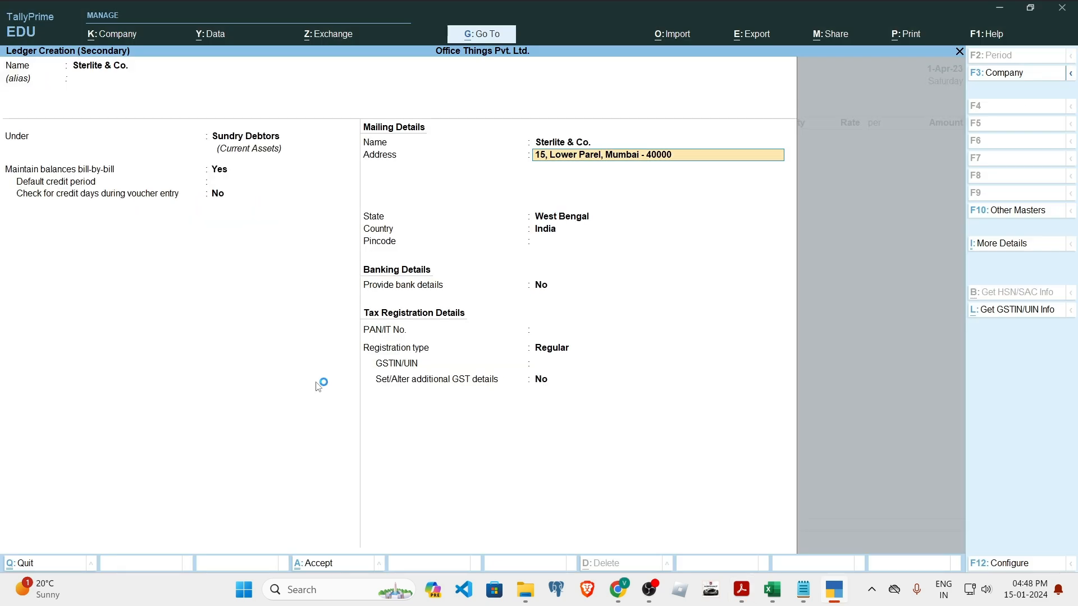
{"action": "type", "text": "1"}
{"action": "key", "text": "Return"}
Set the ledger's state to Maharashtra with India as country, and fill in the mailing pincode.
{"action": "key", "text": "Return"}
{"action": "type", "text": "Ma"}
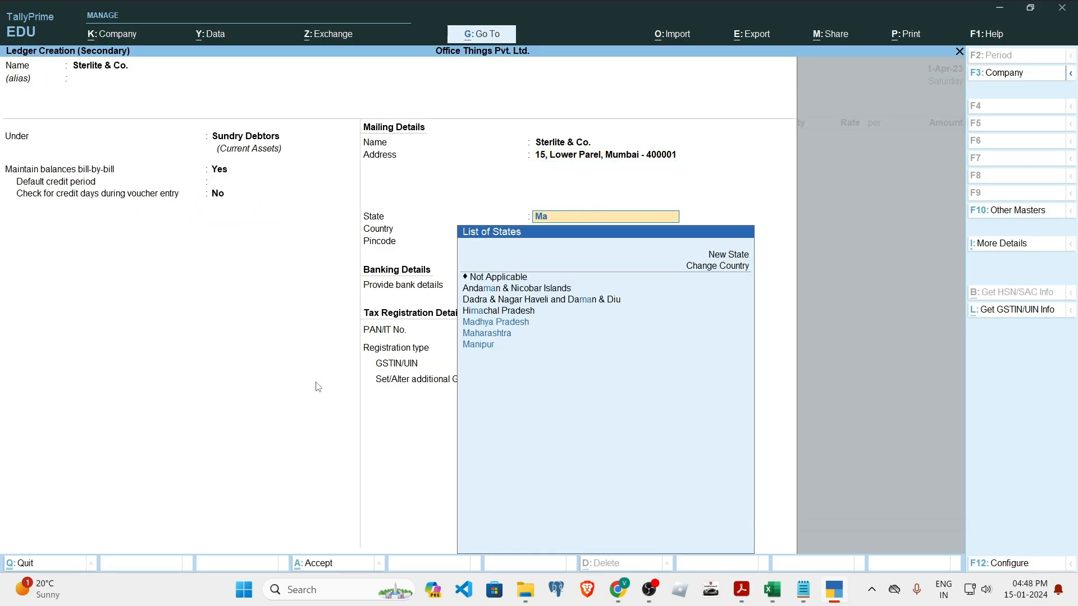
{"action": "type", "text": "ghar"}
{"action": "key", "text": "BackSpace"}
{"action": "key", "text": "BackSpace"}
{"action": "key", "text": "BackSpace"}
{"action": "key", "text": "BackSpace"}
{"action": "type", "text": "ha"}
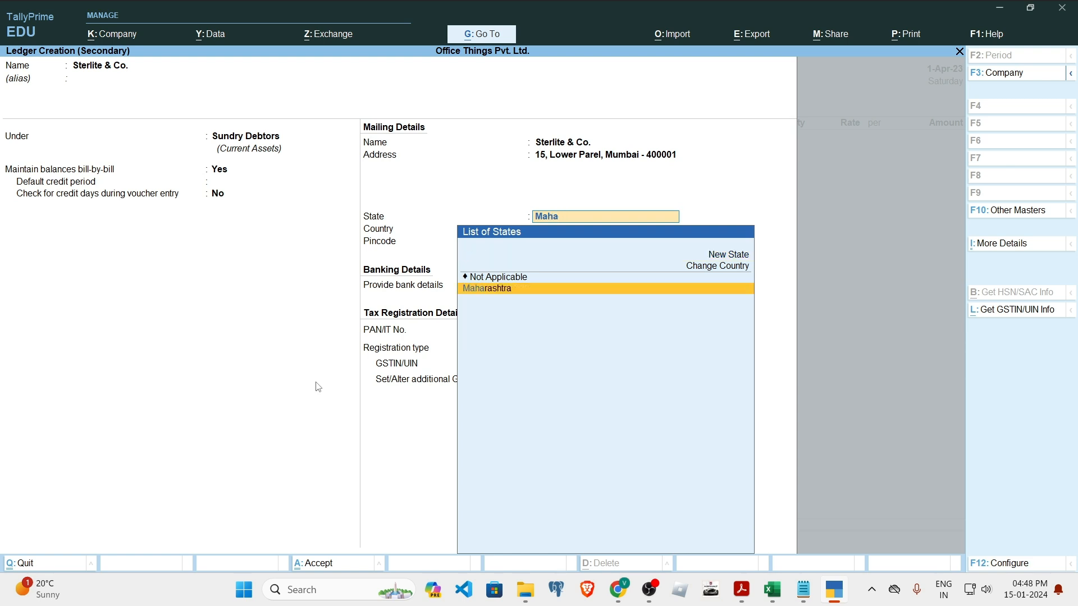
{"action": "key", "text": "Return"}
{"action": "type", "text": "400001"}
{"action": "key", "text": "Return"}
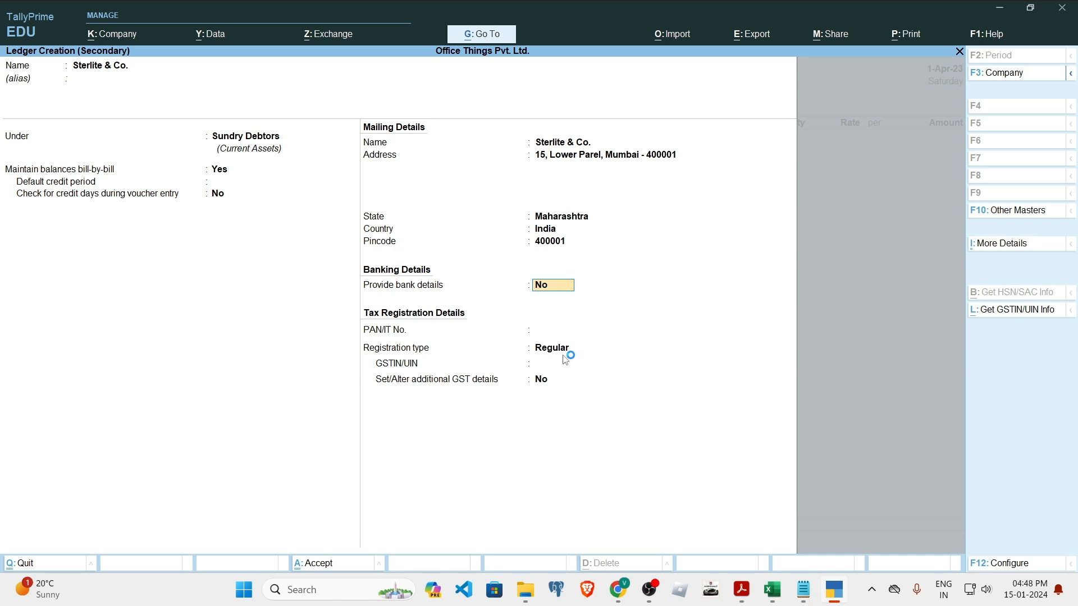
Copy the consignee's GSTIN from the sample invoice into the Regular tax registration, without bank or additional GST details, and save the ledger.
{"action": "key", "text": "Return"}
{"action": "key", "text": "Return"}
{"action": "key", "text": "Return"}
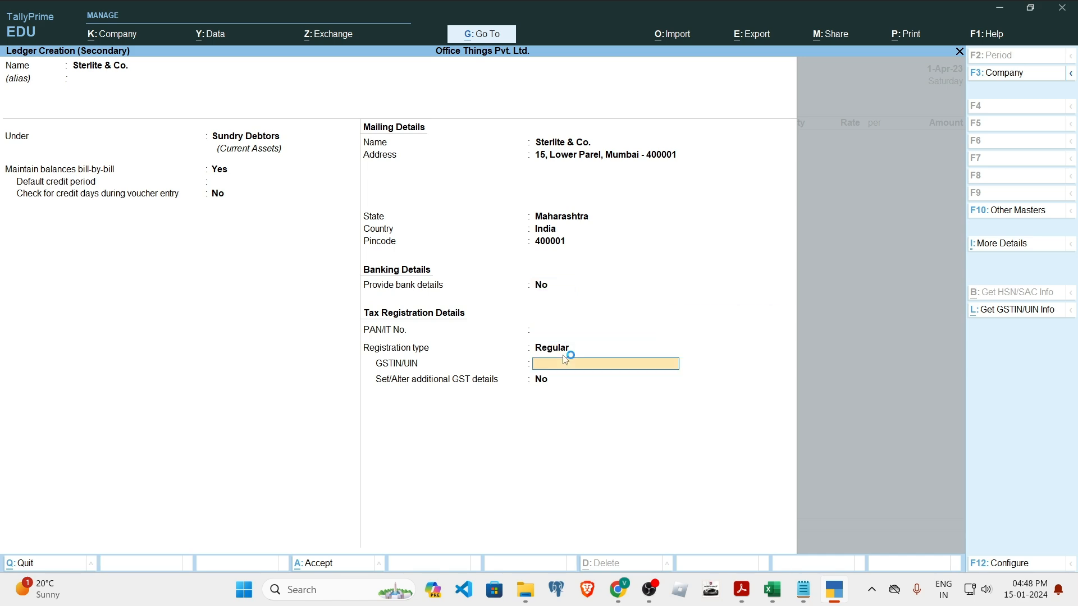
{"action": "key", "text": "alt+Tab"}
{"action": "left_click_drag", "start_coordinate": [237, 385], "coordinate": [330, 385]}
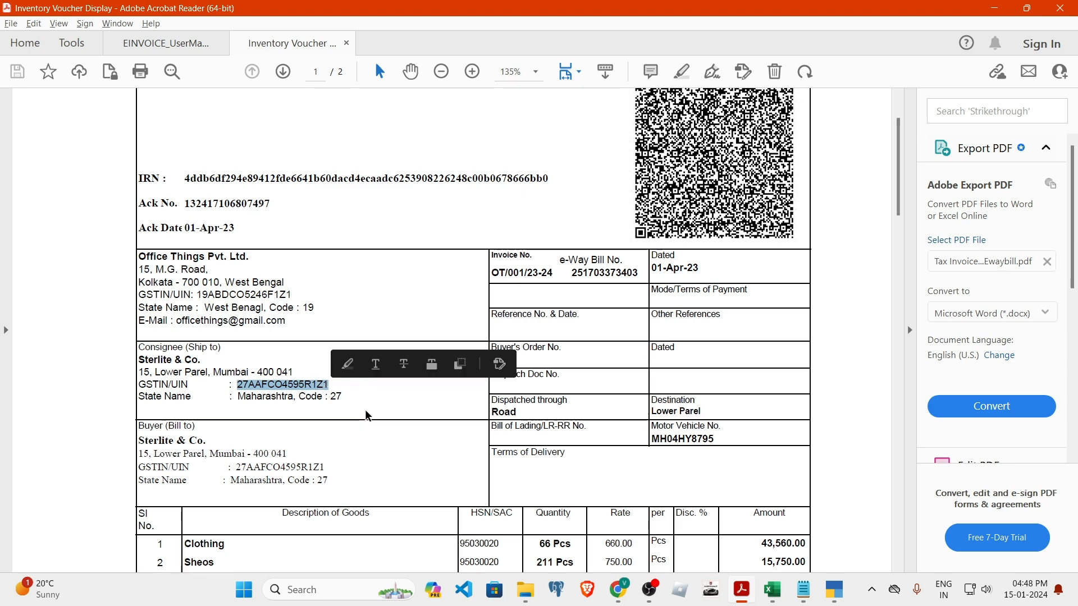
{"action": "key", "text": "ctrl+c"}
{"action": "key", "text": "alt+Tab"}
{"action": "key", "text": "ctrl+alt+v"}
{"action": "key", "text": "Return"}
{"action": "key", "text": "Return"}
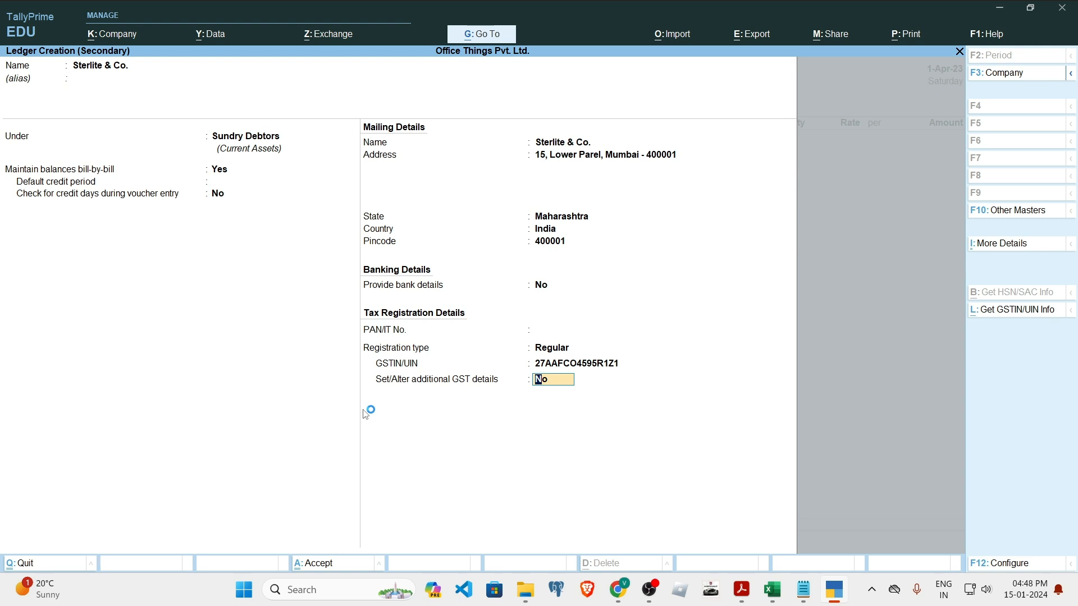
{"action": "key", "text": "Return"}
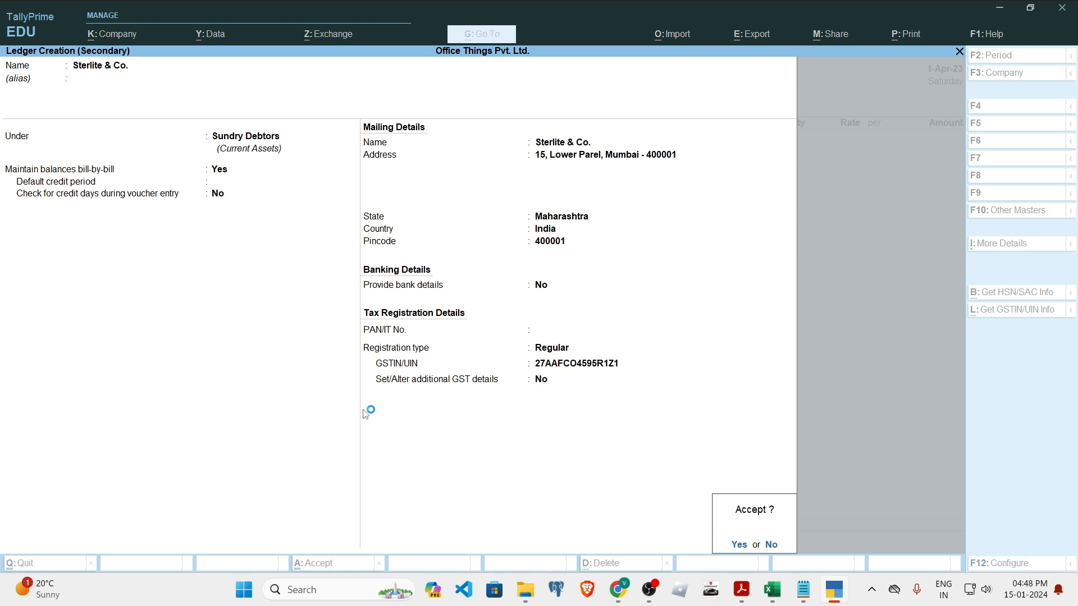
{"action": "key", "text": "Return"}
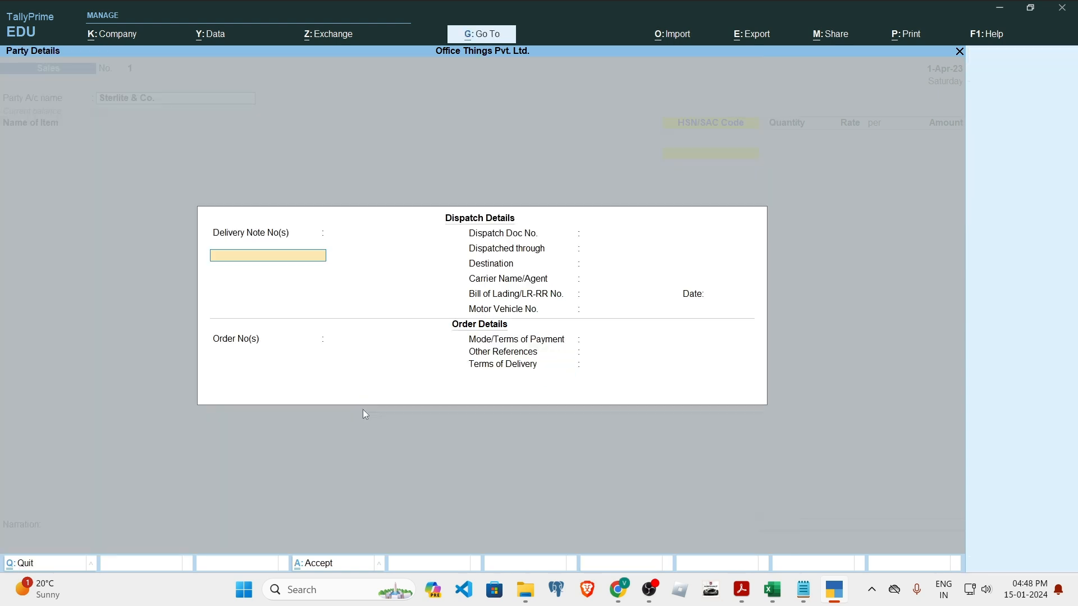
Enter Invoice-001 as the dispatch document number and Road as the dispatch mode, leaving the delivery note number blank.
{"action": "key", "text": "Return"}
{"action": "key", "text": "Return"}
{"action": "key", "text": "BackSpace"}
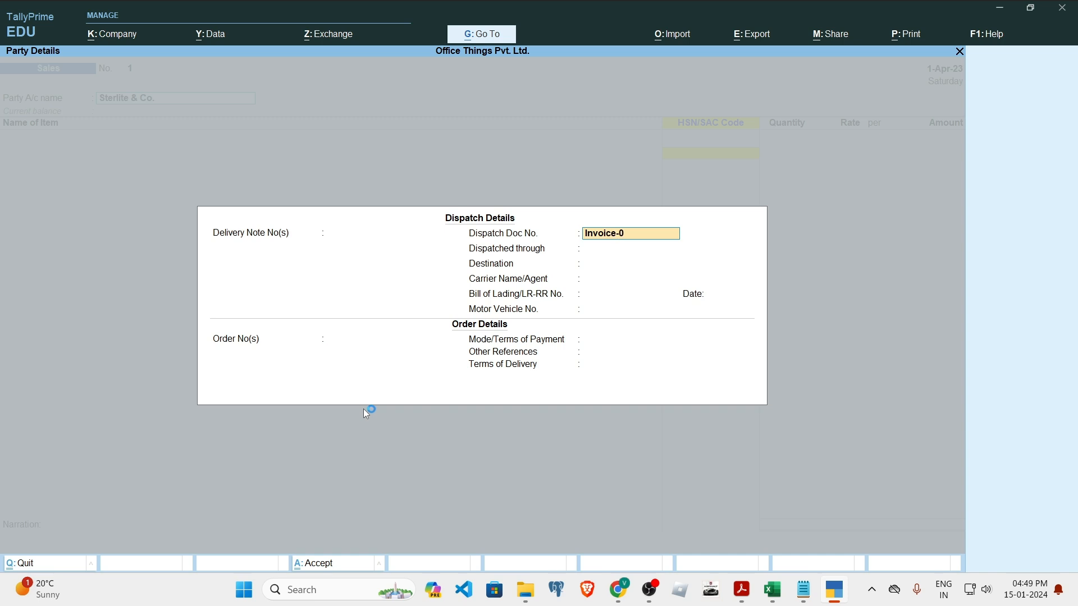
{"action": "key", "text": "Return"}
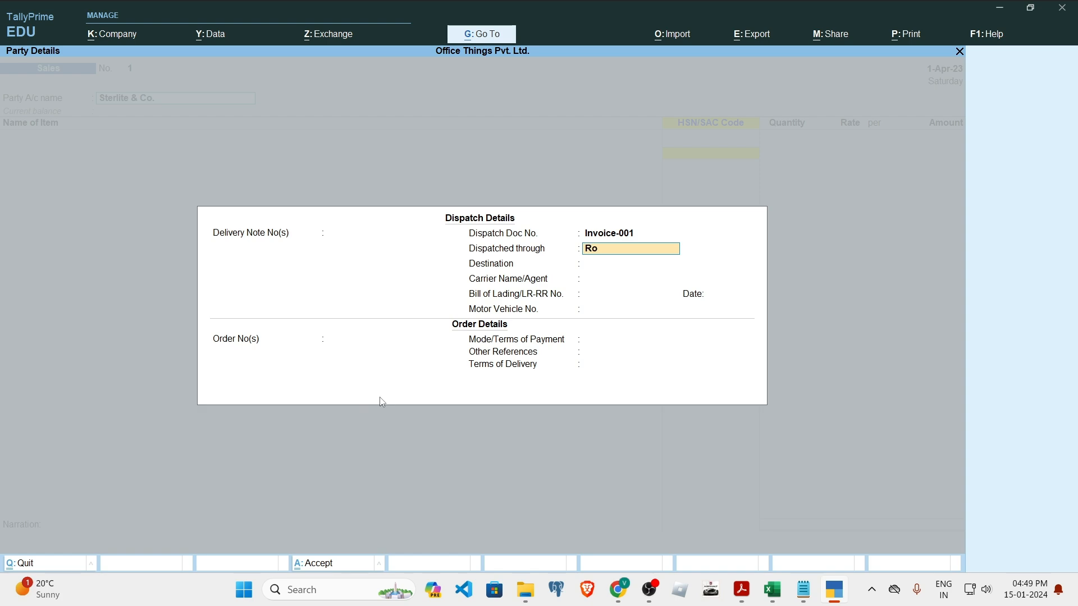
{"action": "type", "text": "Road"}
{"action": "key", "text": "Return"}
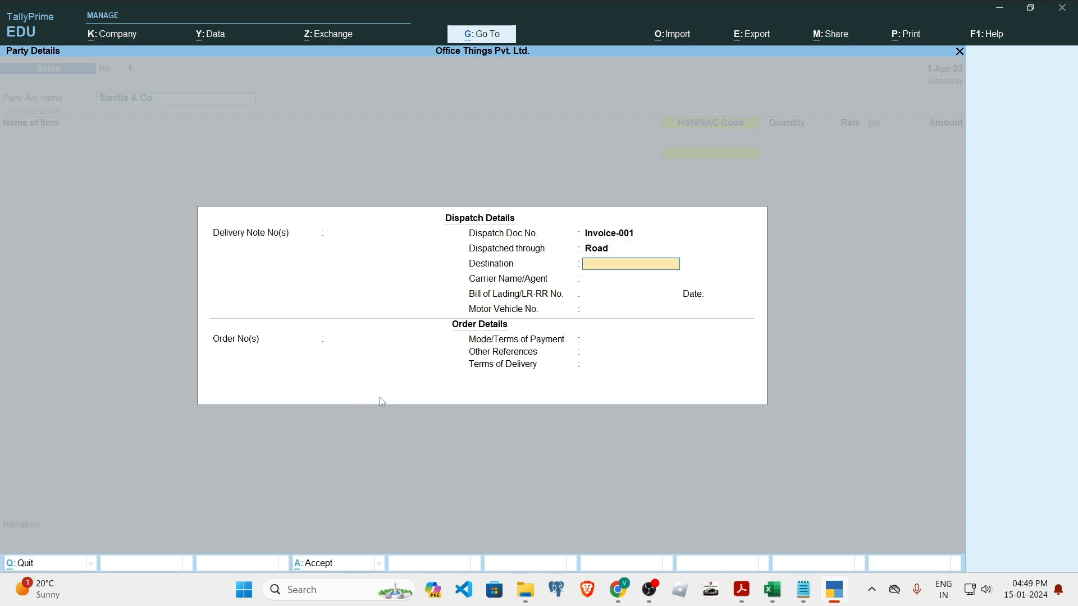
Copy the destination "Lower Parel, Mumbai" from the consignee section of the sample invoice into the dispatch details.
{"action": "type", "text": "L"}
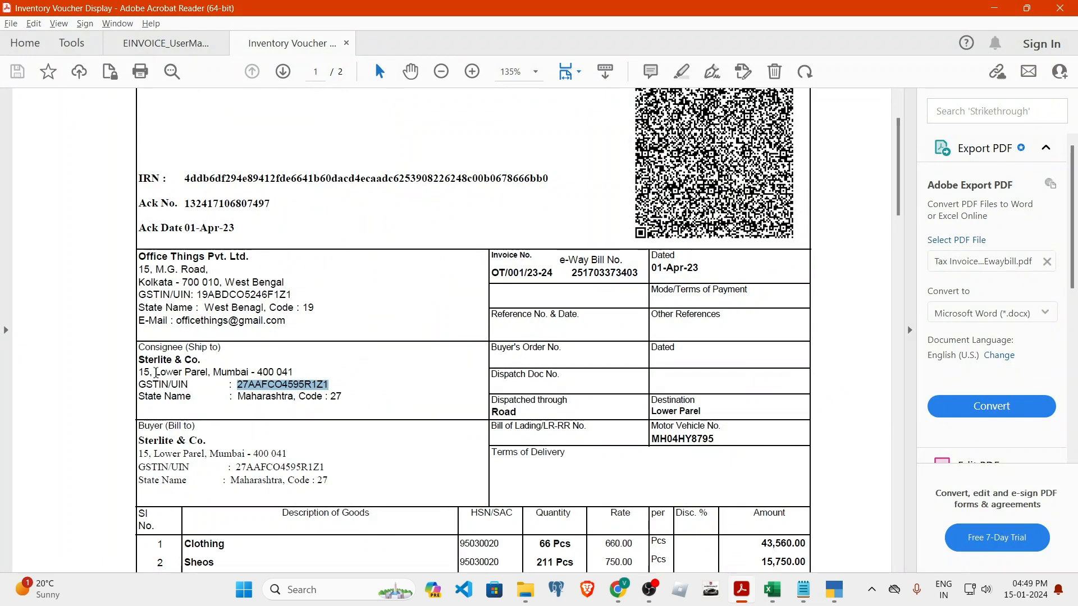
{"action": "left_click_drag", "start_coordinate": [154, 373], "coordinate": [248, 373]}
{"action": "key", "text": "alt+Tab"}
{"action": "key", "text": "ctrl+v"}
{"action": "key", "text": "Escape"}
{"action": "key", "text": "ctrl+v"}
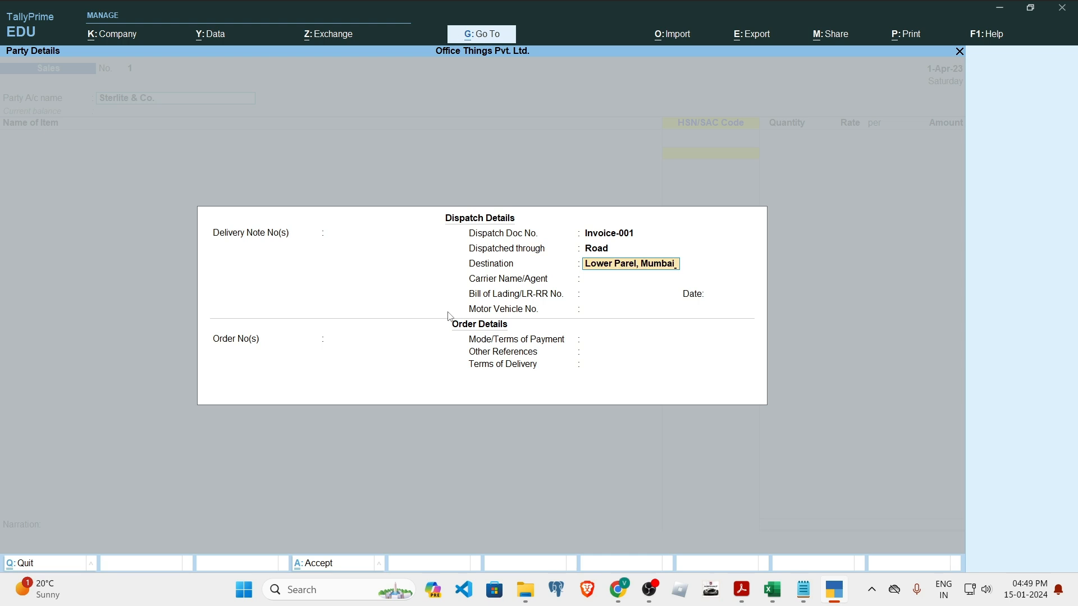
{"action": "key", "text": "Return"}
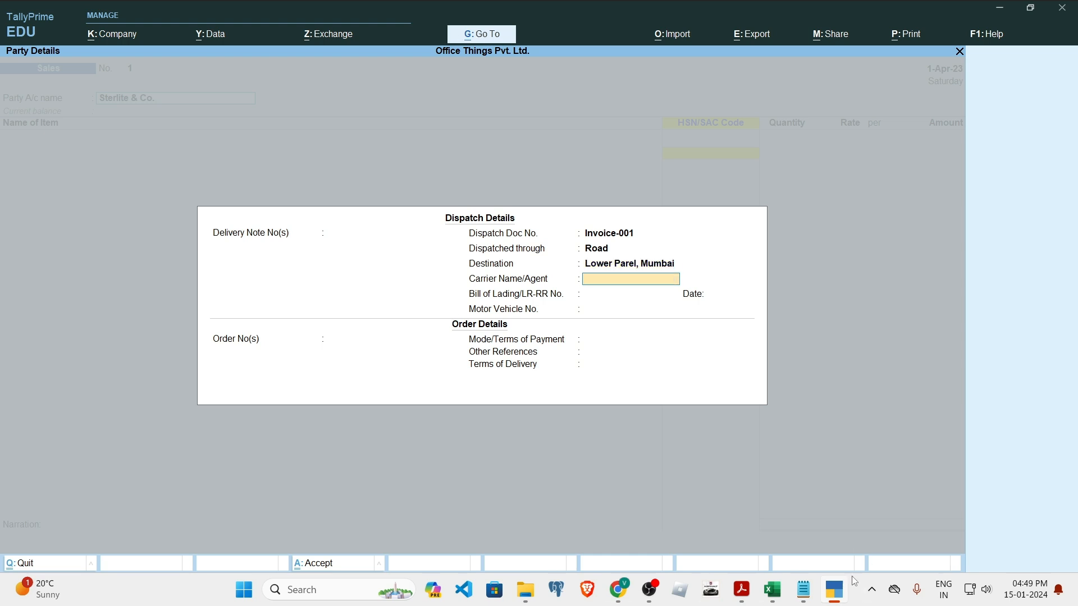
Copy the transporter name Calcutta Transport from the sample invoice's transportation details into the carrier name.
{"action": "left_click", "coordinate": [742, 590]}
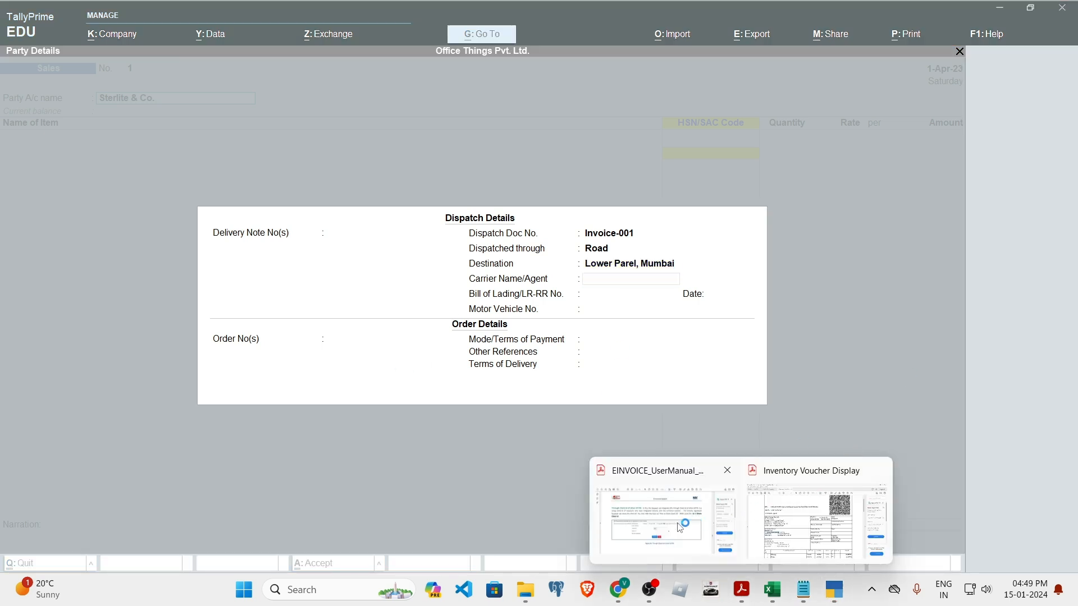
{"action": "left_click", "coordinate": [807, 507]}
{"action": "scroll", "coordinate": [403, 447], "scroll_direction": "down", "scroll_amount": 10}
{"action": "scroll", "coordinate": [428, 441], "scroll_direction": "down", "scroll_amount": 12}
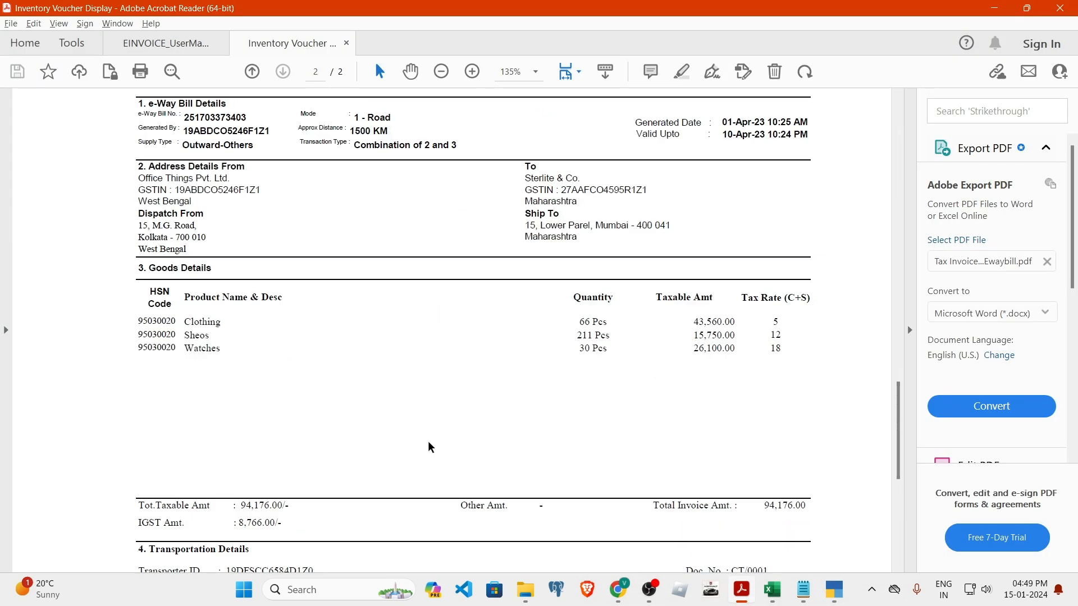
{"action": "left_click_drag", "start_coordinate": [313, 223], "coordinate": [227, 226]}
{"action": "left_click", "coordinate": [310, 229]}
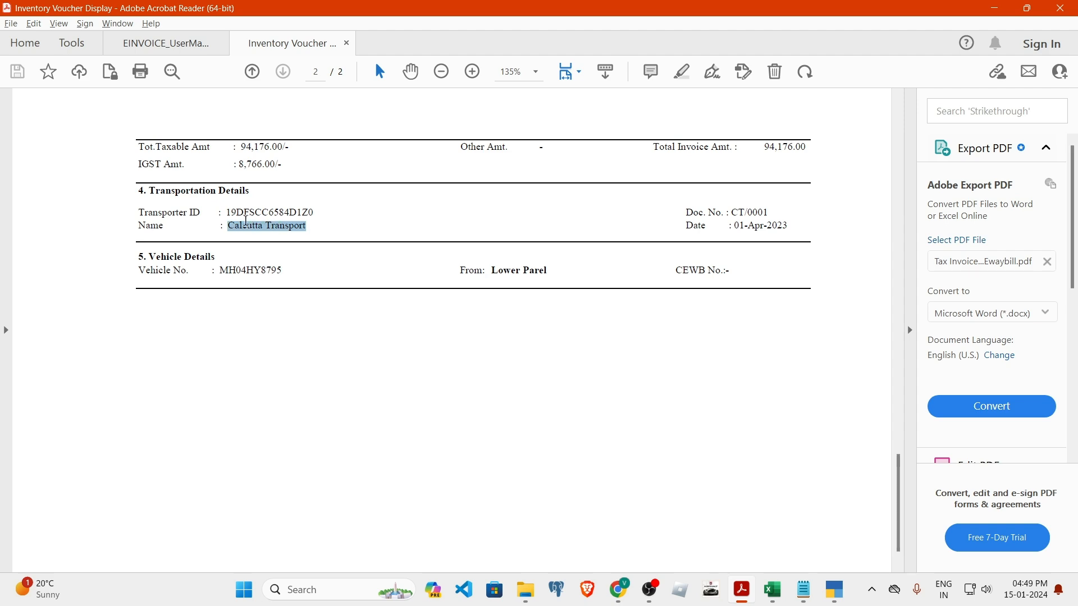
{"action": "key", "text": "alt+Tab"}
{"action": "key", "text": "ctrl+alt+v"}
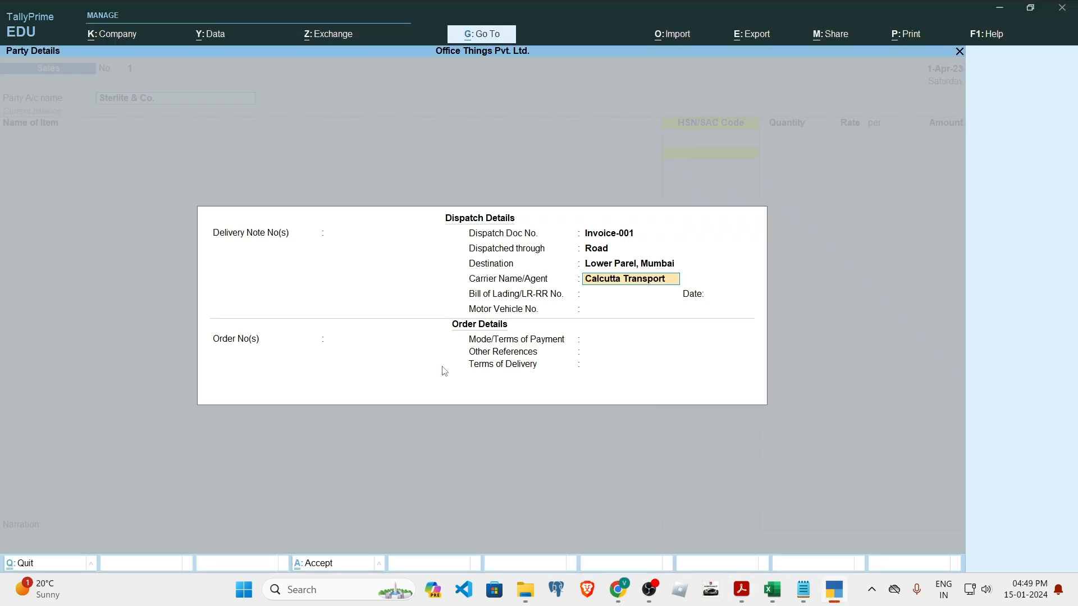
{"action": "key", "text": "Return"}
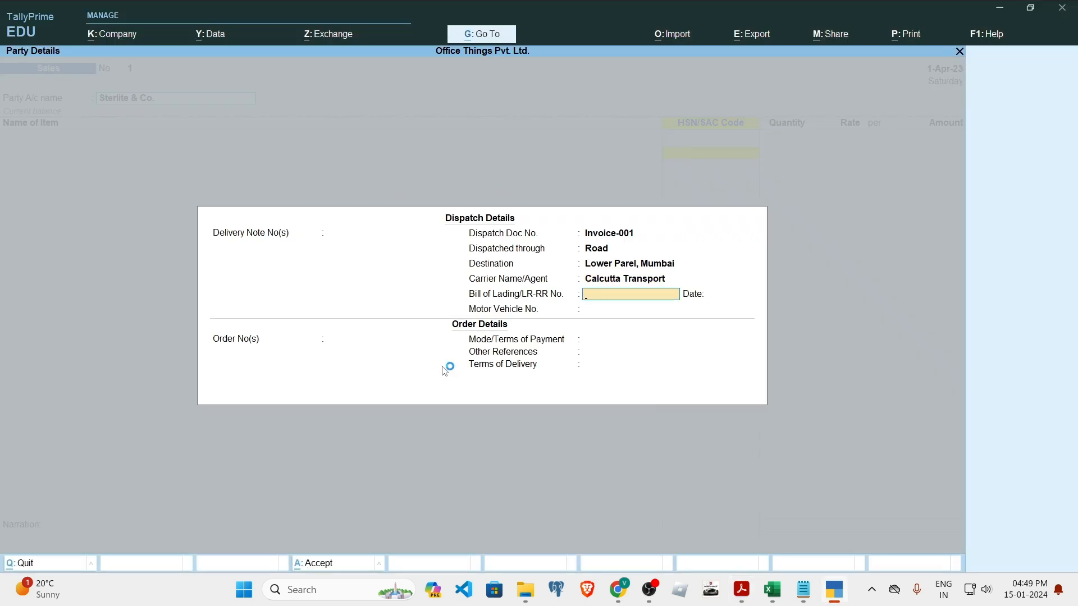
Copy document number CT/0001 from the sample invoice as the bill of lading number and date it 1-Apr-23.
{"action": "key", "text": "alt+Tab"}
{"action": "left_click_drag", "start_coordinate": [768, 212], "coordinate": [729, 214]}
{"action": "key", "text": "ctrl+c"}
{"action": "key", "text": "alt+Tab"}
{"action": "key", "text": "ctrl+alt+v"}
{"action": "key", "text": "Return"}
{"action": "key", "text": "alt+Tab"}
{"action": "key", "text": "alt+Tab"}
{"action": "type", "text": "1.4.23"}
{"action": "key", "text": "Return"}
{"action": "key", "text": "alt+Tab"}
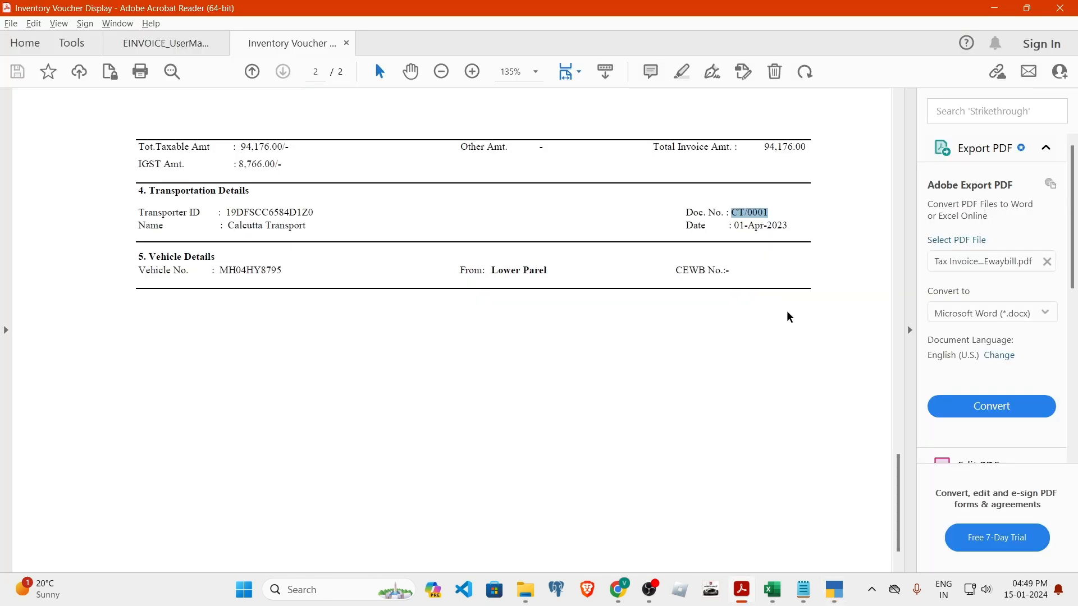
{"action": "double_click", "coordinate": [256, 270]}
{"action": "key", "text": "ctrl+c"}
{"action": "key", "text": "alt+Tab"}
{"action": "key", "text": "ctrl+alt+v"}
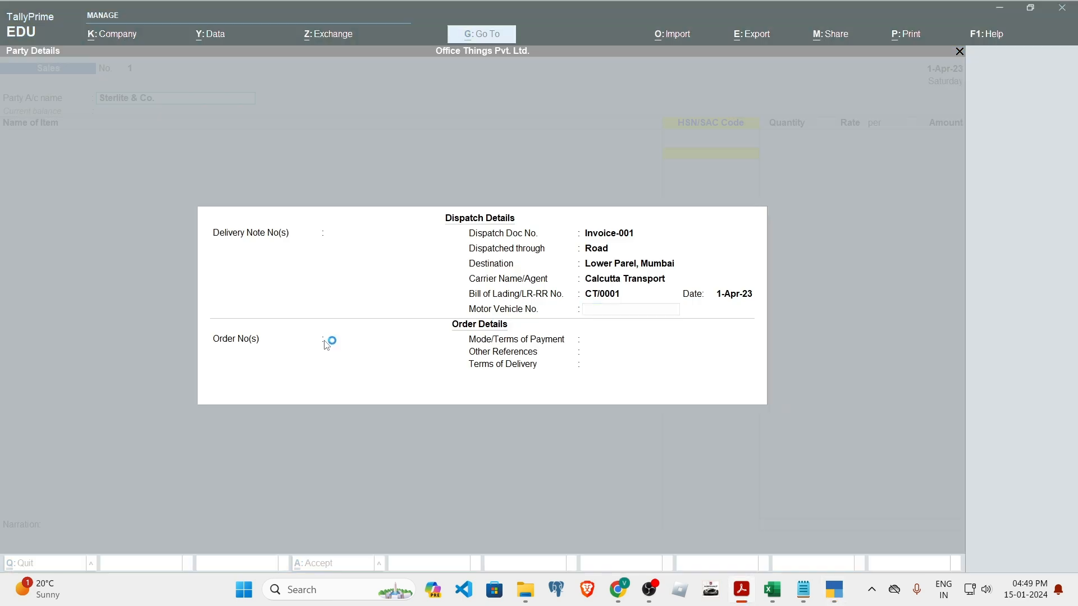
{"action": "key", "text": "Return"}
Leave the order details blank and accept the buyer and consignee details with Maharashtra as the place of supply.
{"action": "key", "text": "Return"}
{"action": "key", "text": "Return"}
{"action": "key", "text": "Return"}
{"action": "key", "text": "Return"}
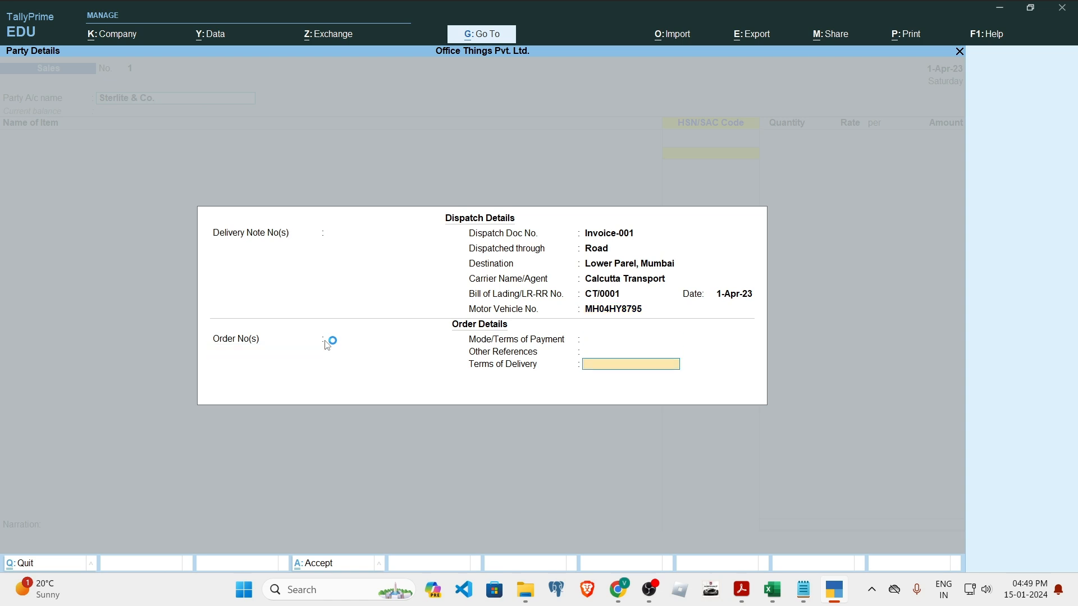
{"action": "key", "text": "Return"}
{"action": "key", "text": "Return"}
{"action": "key", "text": "Return"}
{"action": "key", "text": "Return"}
{"action": "key", "text": "Return"}
{"action": "key", "text": "Return"}
{"action": "key", "text": "Return"}
{"action": "key", "text": "Return"}
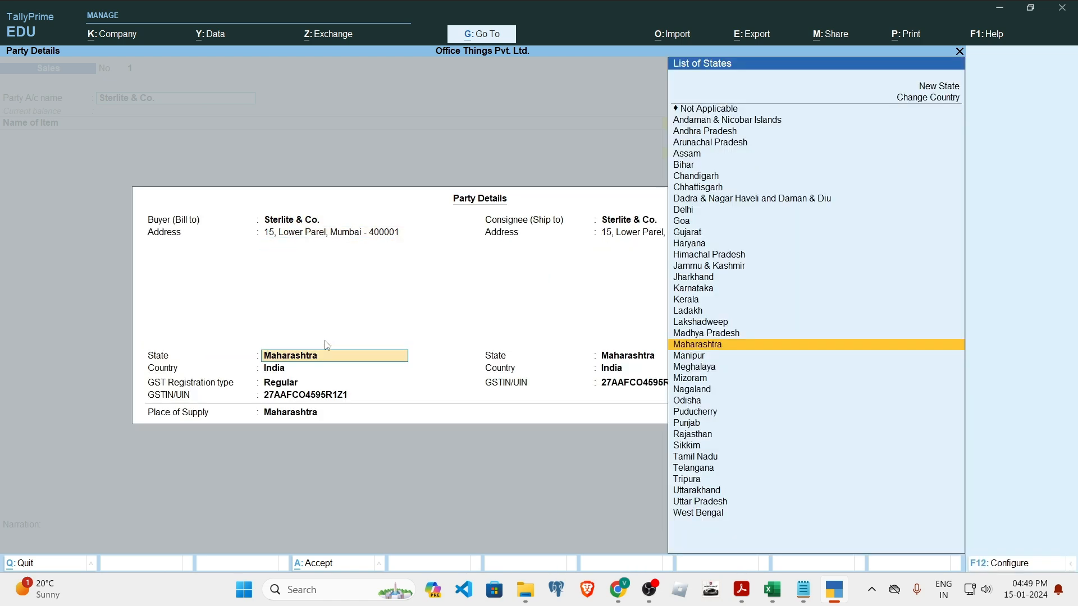
{"action": "key", "text": "Return"}
{"action": "key", "text": "Return"}
{"action": "key", "text": "Return"}
{"action": "key", "text": "Return"}
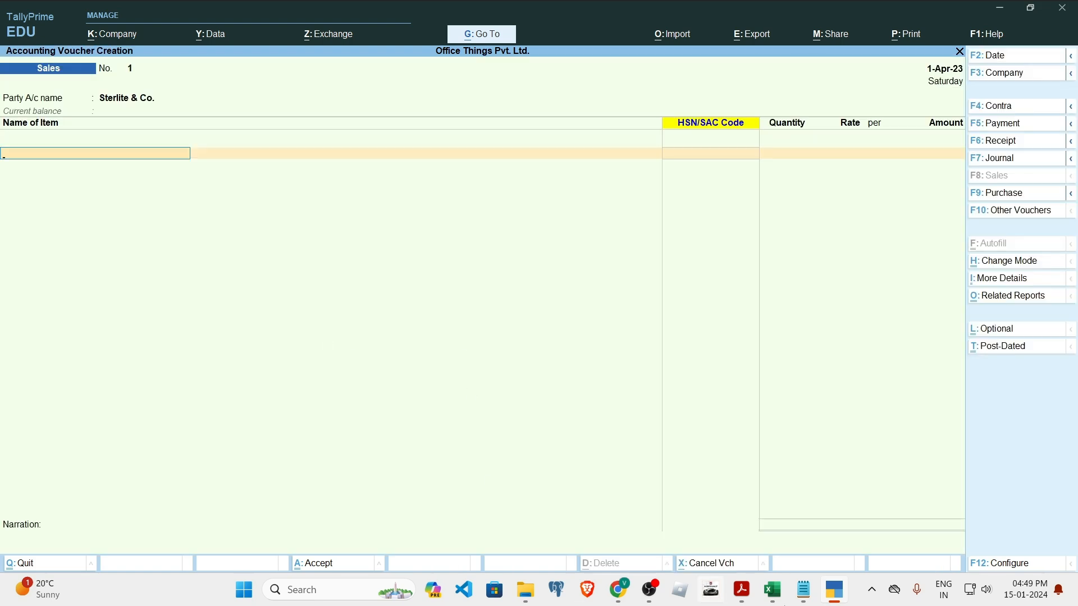
Create a stock item named Clothing, copied from the sample invoice's first goods line, under the Primary group.
{"action": "key", "text": "alt+Tab"}
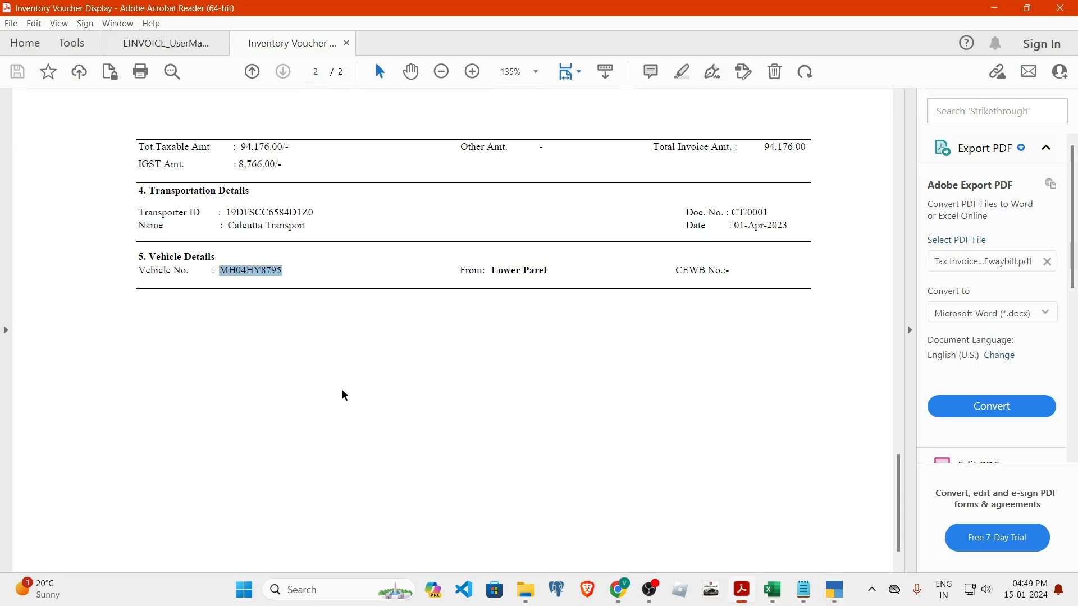
{"action": "scroll", "coordinate": [338, 382], "scroll_direction": "up", "scroll_amount": 15}
{"action": "left_click_drag", "start_coordinate": [227, 275], "coordinate": [184, 275]}
{"action": "key", "text": "alt+Tab"}
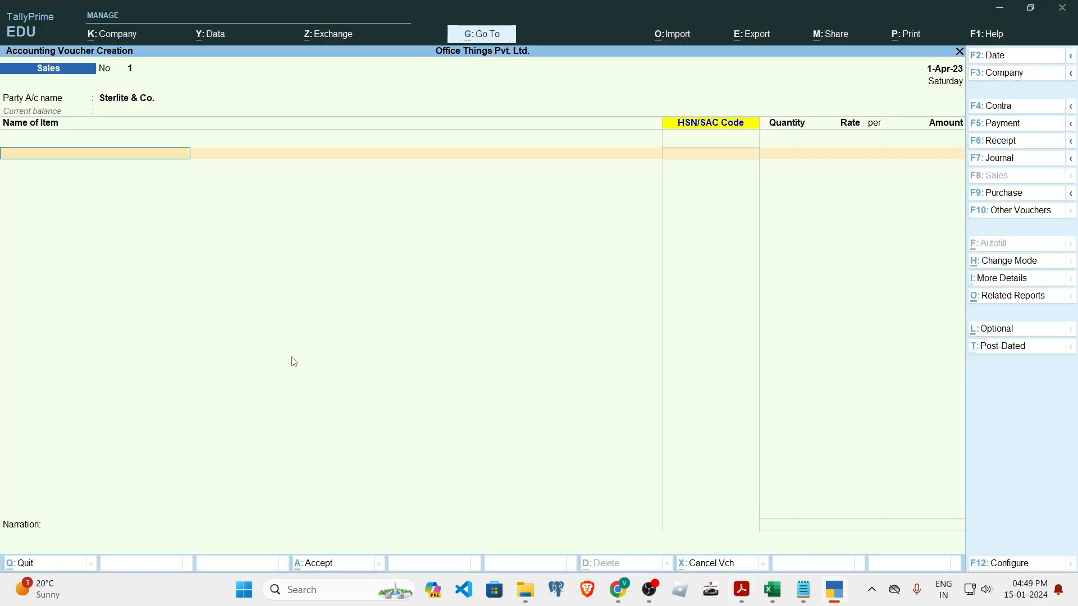
{"action": "key", "text": "alt+c"}
{"action": "key", "text": "ctrl+v"}
{"action": "key", "text": "Return"}
{"action": "key", "text": "Return"}
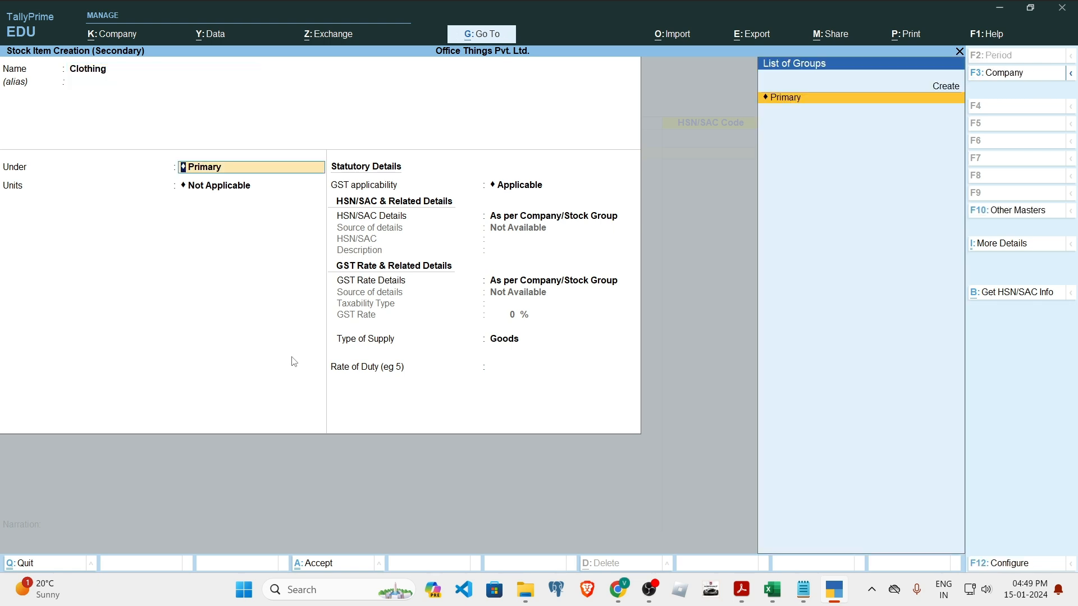
{"action": "key", "text": "Return"}
Create a simple unit Pcs with formal name Pieces, UQC PCS-PIECES and 0 decimal places for the stock item.
{"action": "key", "text": "Up"}
{"action": "key", "text": "Return"}
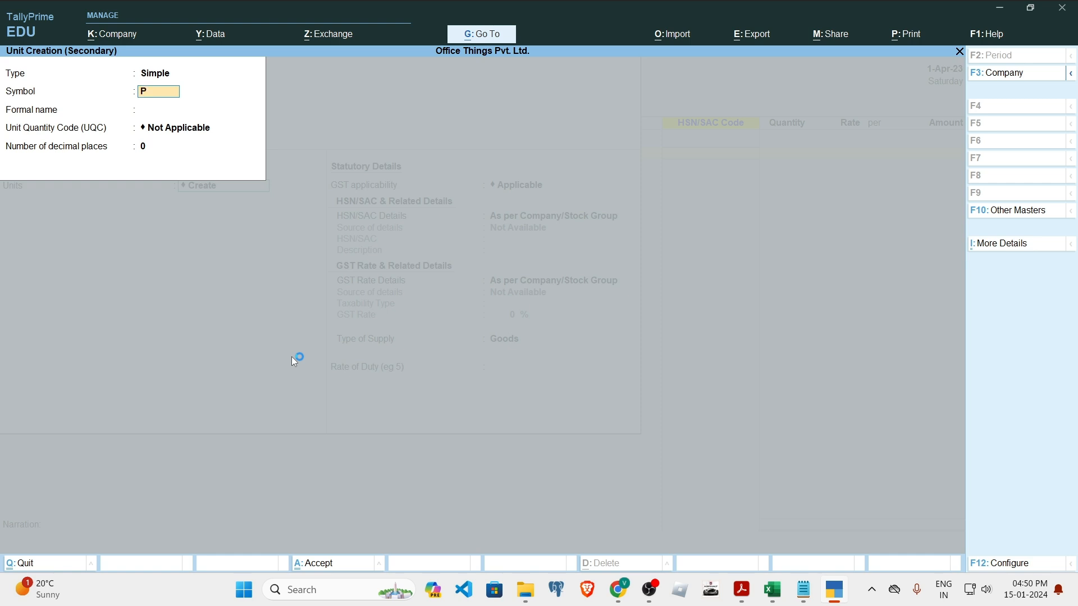
{"action": "key", "text": "Return"}
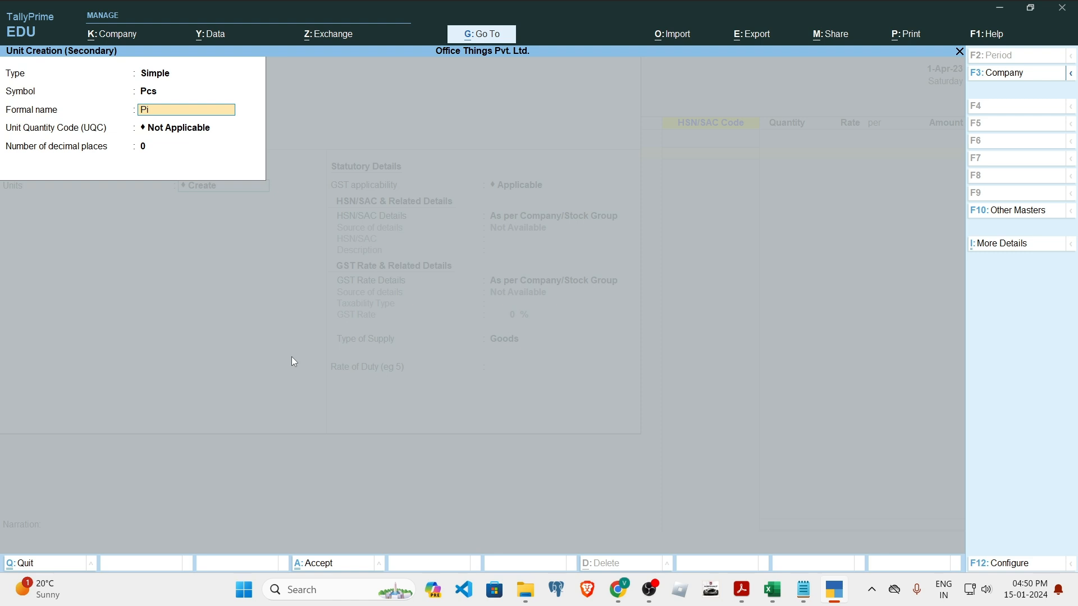
{"action": "key", "text": "Return"}
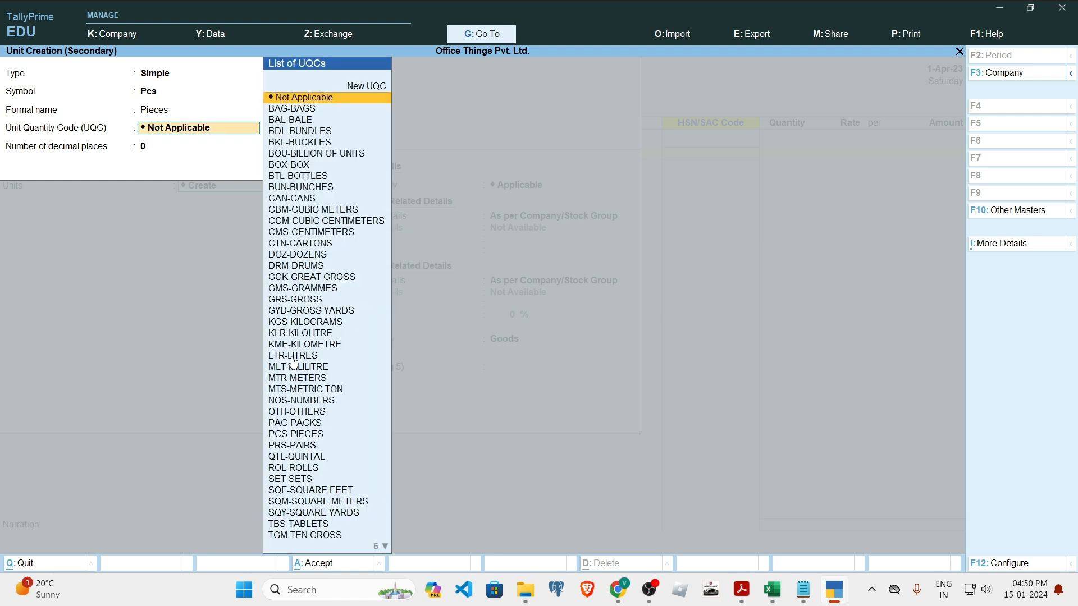
{"action": "type", "text": "pr"}
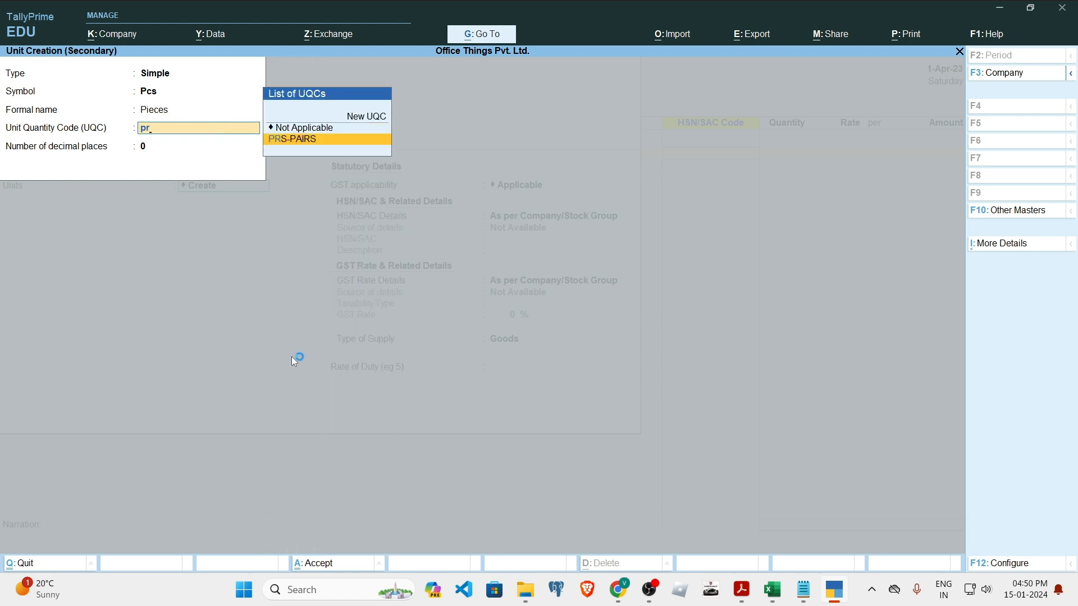
{"action": "key", "text": "BackSpace"}
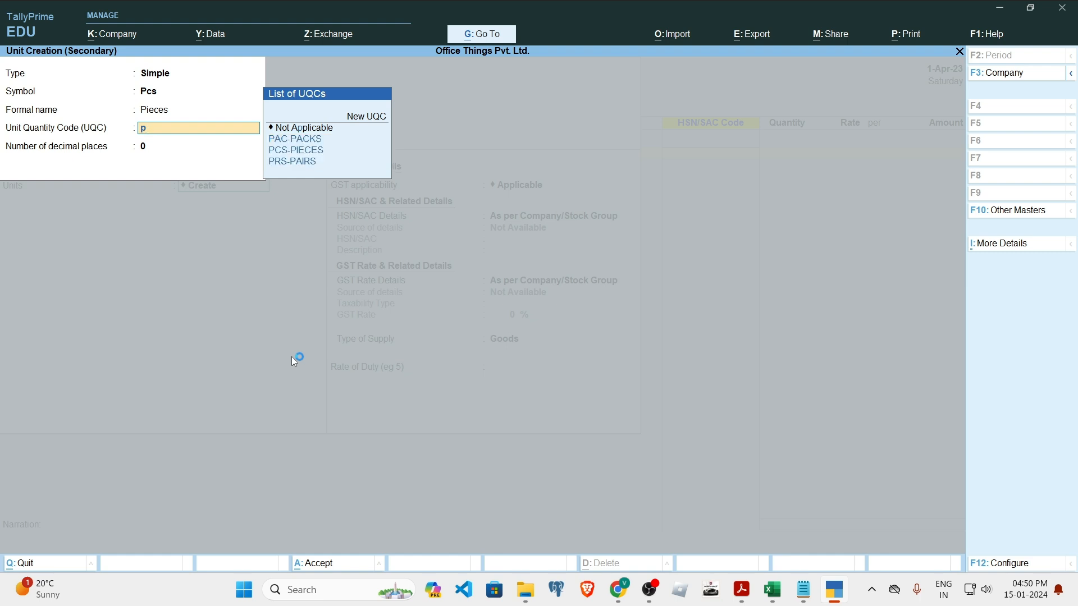
{"action": "type", "text": "ie"}
{"action": "key", "text": "Return"}
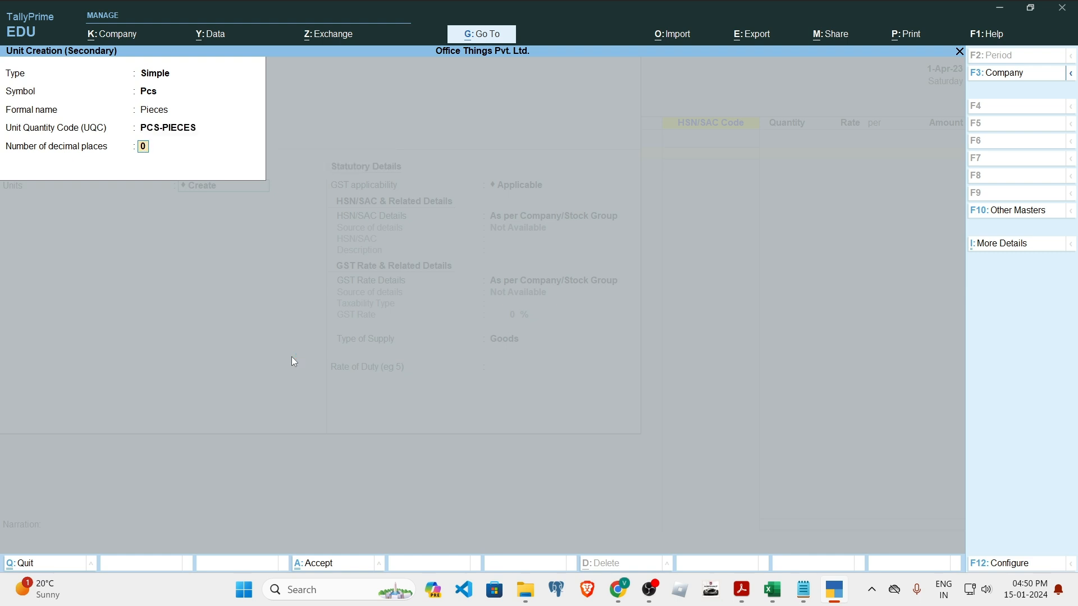
{"action": "key", "text": "Return"}
{"action": "key", "text": "Return"}
Keep GST applicable for Clothing and specify its HSN/SAC code as 95030020, copied from the sample invoice.
{"action": "key", "text": "Return"}
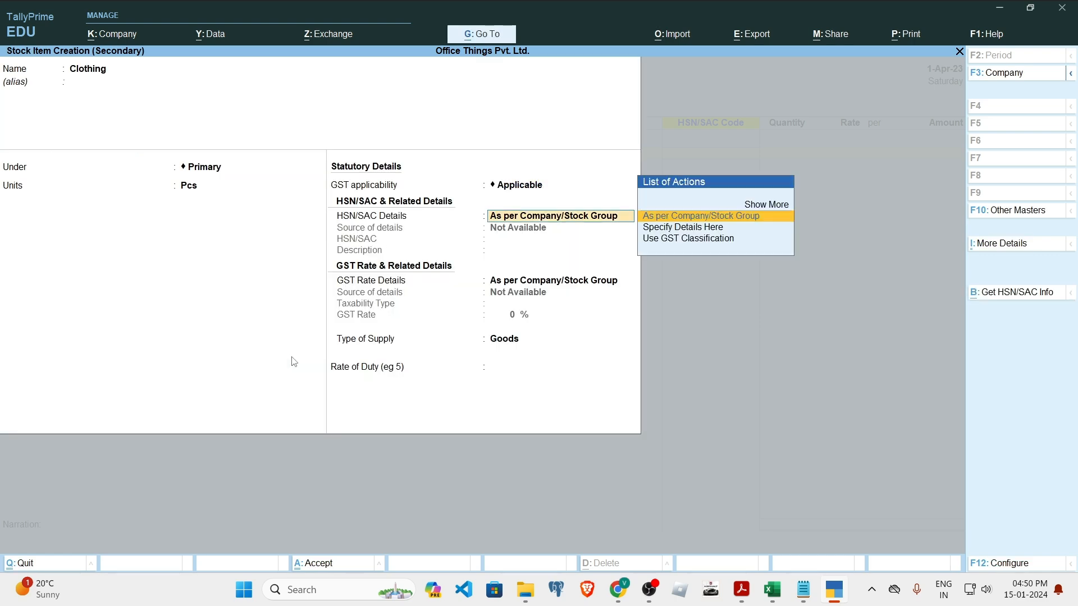
{"action": "key", "text": "Down"}
{"action": "key", "text": "Return"}
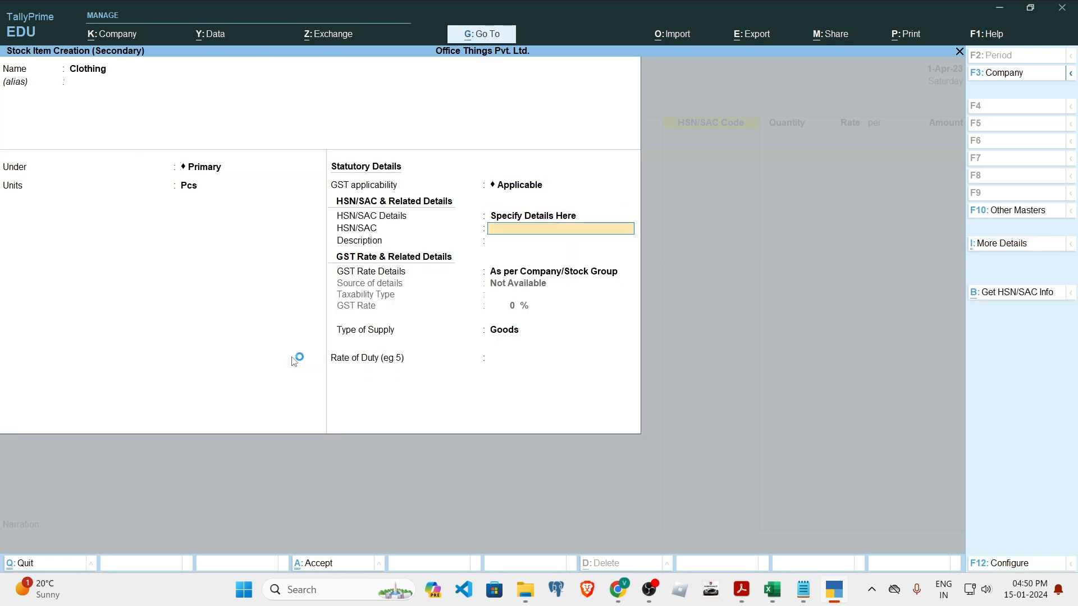
{"action": "key", "text": "alt+Tab"}
{"action": "double_click", "coordinate": [481, 275]}
{"action": "key", "text": "ctrl+c"}
{"action": "key", "text": "alt+Tab"}
{"action": "key", "text": "ctrl+alt+v"}
{"action": "key", "text": "Return"}
{"action": "key", "text": "Return"}
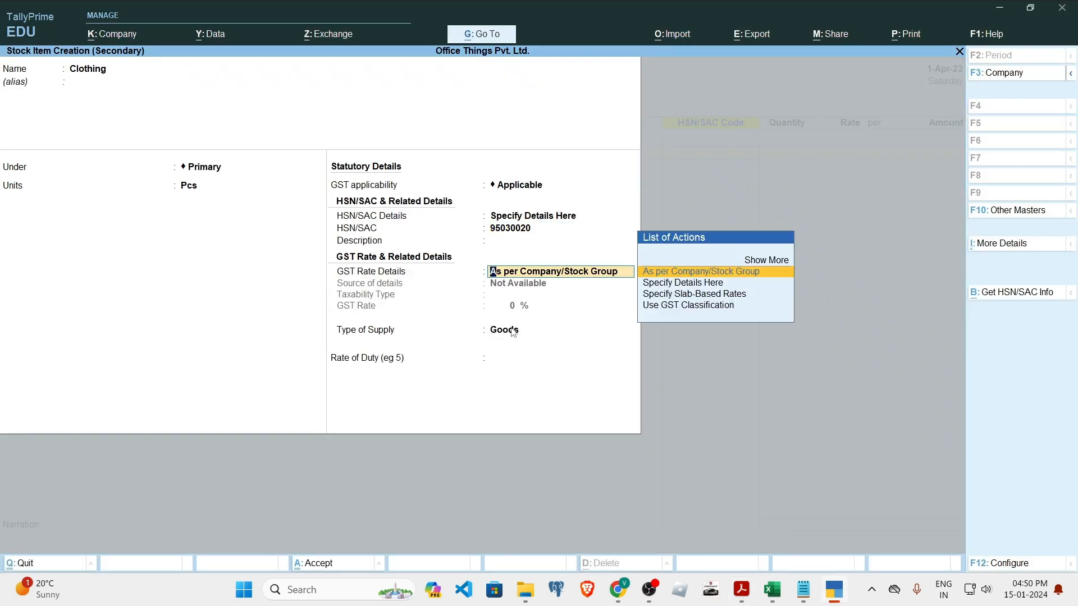
Specify a taxable GST rate of 5% with Goods as the type of supply, and save the Clothing item.
{"action": "key", "text": "Down"}
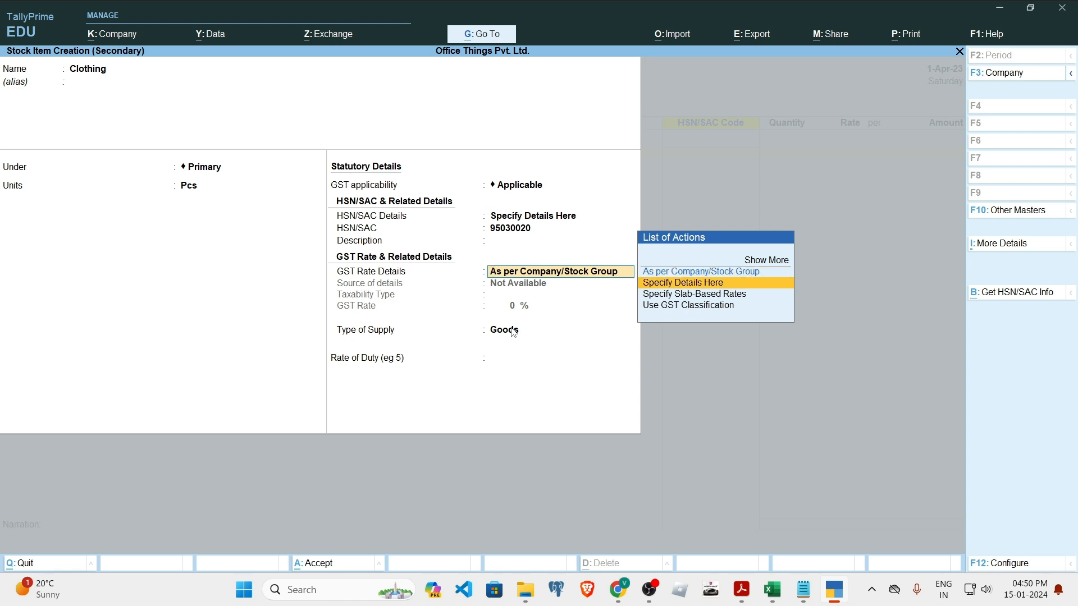
{"action": "key", "text": "Return"}
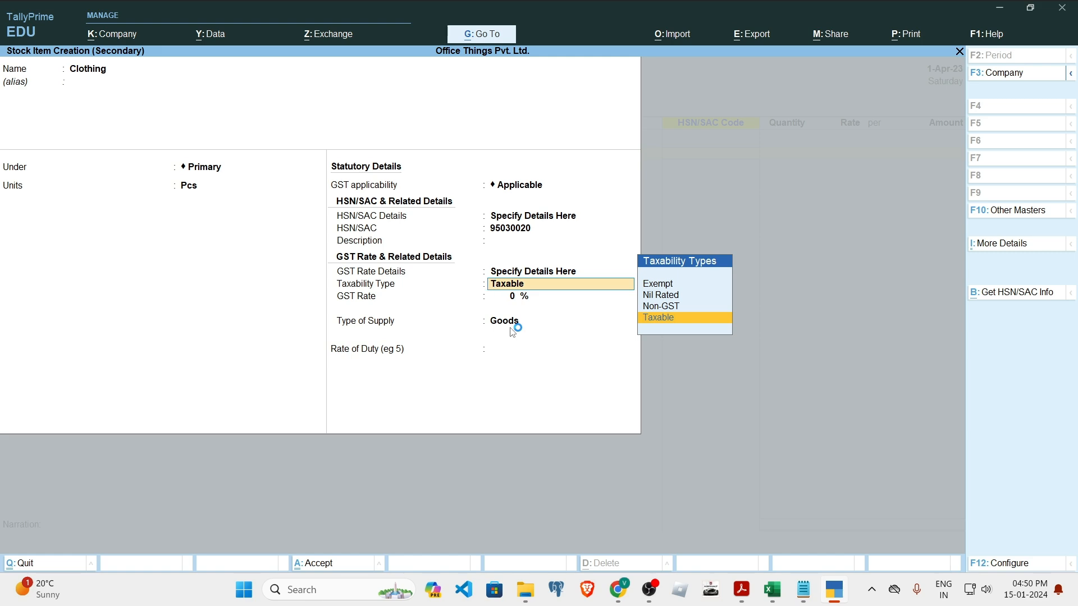
{"action": "key", "text": "Return"}
{"action": "key", "text": "alt+Tab"}
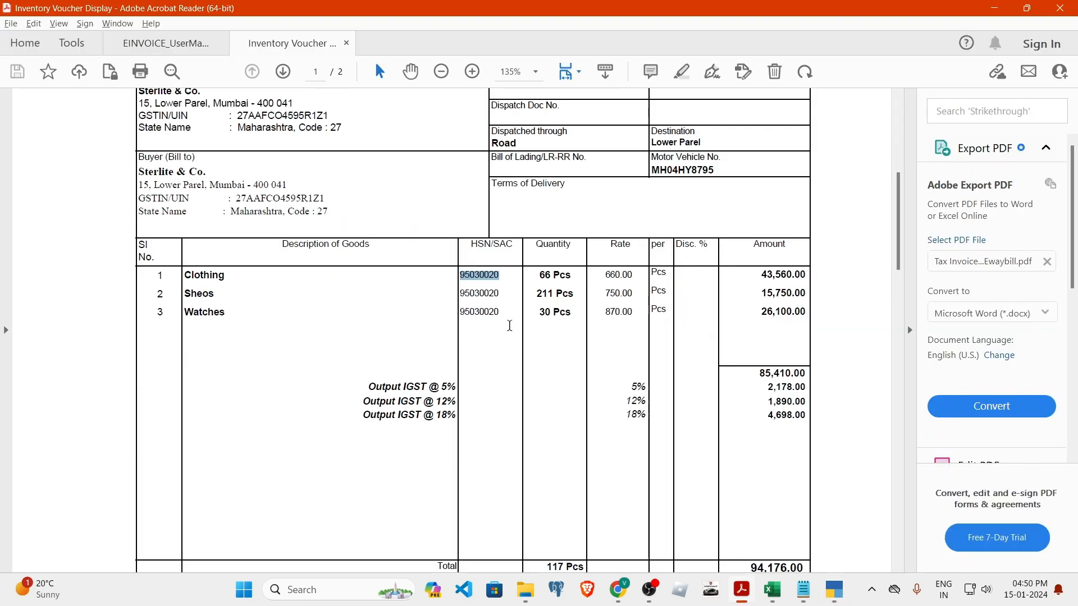
{"action": "scroll", "coordinate": [508, 325], "scroll_direction": "down", "scroll_amount": 5}
{"action": "scroll", "coordinate": [492, 310], "scroll_direction": "up", "scroll_amount": 4}
{"action": "scroll", "coordinate": [503, 303], "scroll_direction": "down", "scroll_amount": 1}
{"action": "key", "text": "alt+Tab"}
{"action": "type", "text": "5"}
{"action": "key", "text": "Return"}
{"action": "key", "text": "Return"}
{"action": "key", "text": "Return"}
{"action": "key", "text": "Return"}
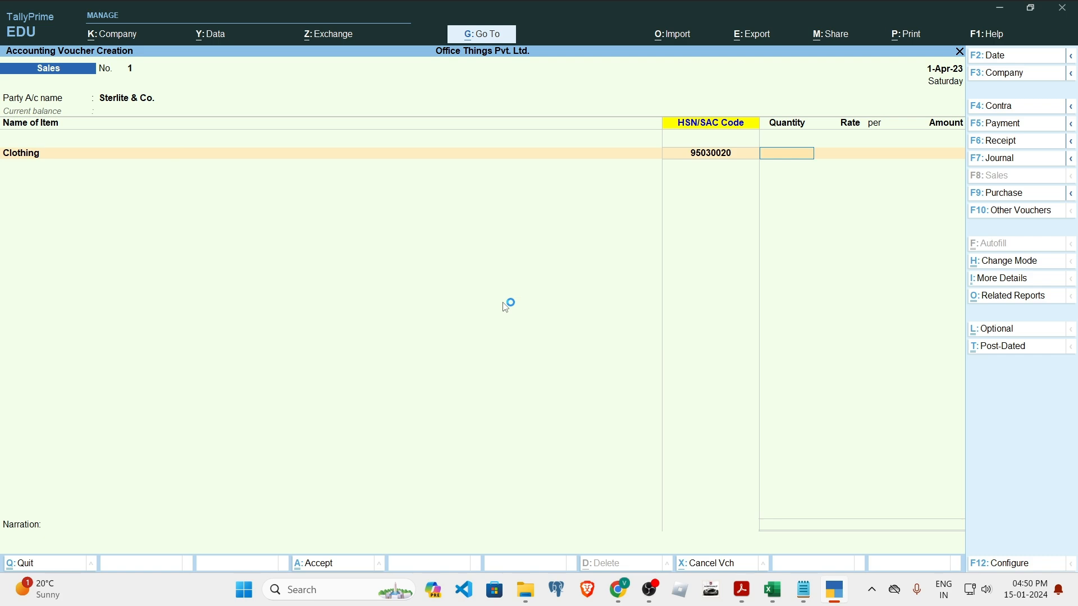
Enter a quantity of 66 Pcs at a rate of 660 per piece on the Clothing line, matching the sample invoice.
{"action": "key", "text": "alt+Tab"}
{"action": "scroll", "coordinate": [503, 305], "scroll_direction": "up", "scroll_amount": 2}
{"action": "key", "text": "alt+Tab"}
{"action": "type", "text": "66"}
{"action": "key", "text": "Return"}
{"action": "key", "text": "alt+Tab"}
{"action": "key", "text": "alt+Tab"}
{"action": "type", "text": "660"}
{"action": "key", "text": "Return"}
{"action": "key", "text": "alt+Tab"}
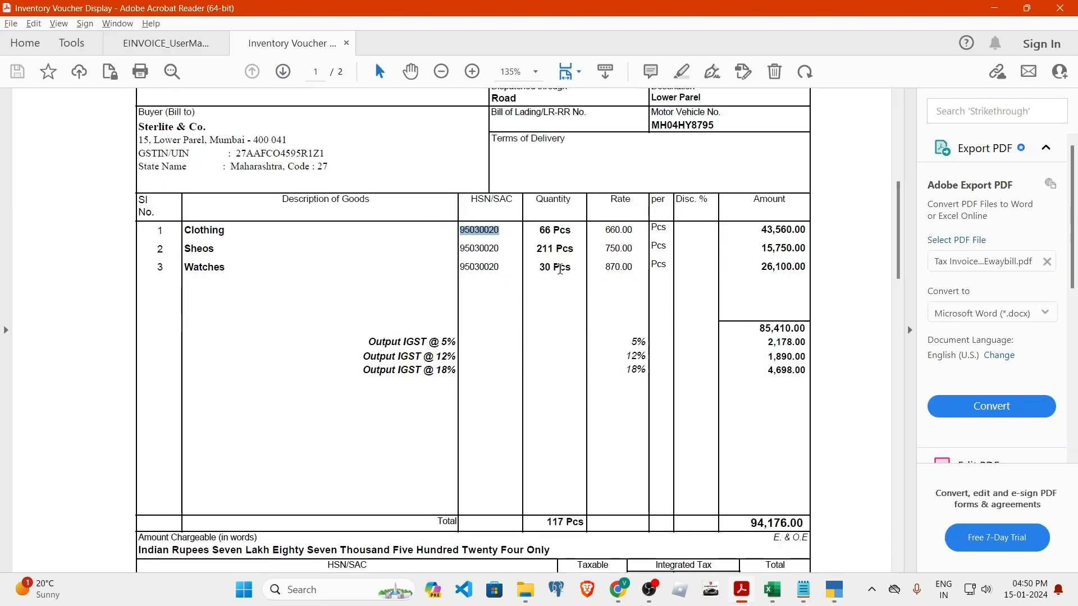
{"action": "key", "text": "alt+Tab"}
{"action": "key", "text": "Return"}
{"action": "key", "text": "Return"}
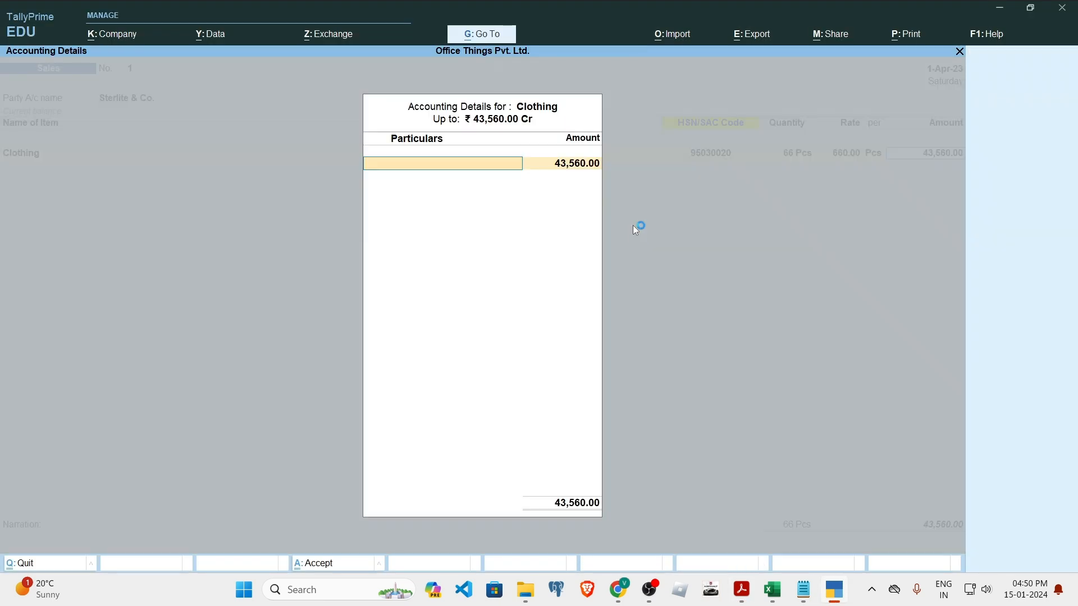
Create a ledger named Sales @ 5% under Sales Accounts for the Clothing line, leaving the ledger type as Not Applicable.
{"action": "key", "text": "Down"}
{"action": "key", "text": "Up"}
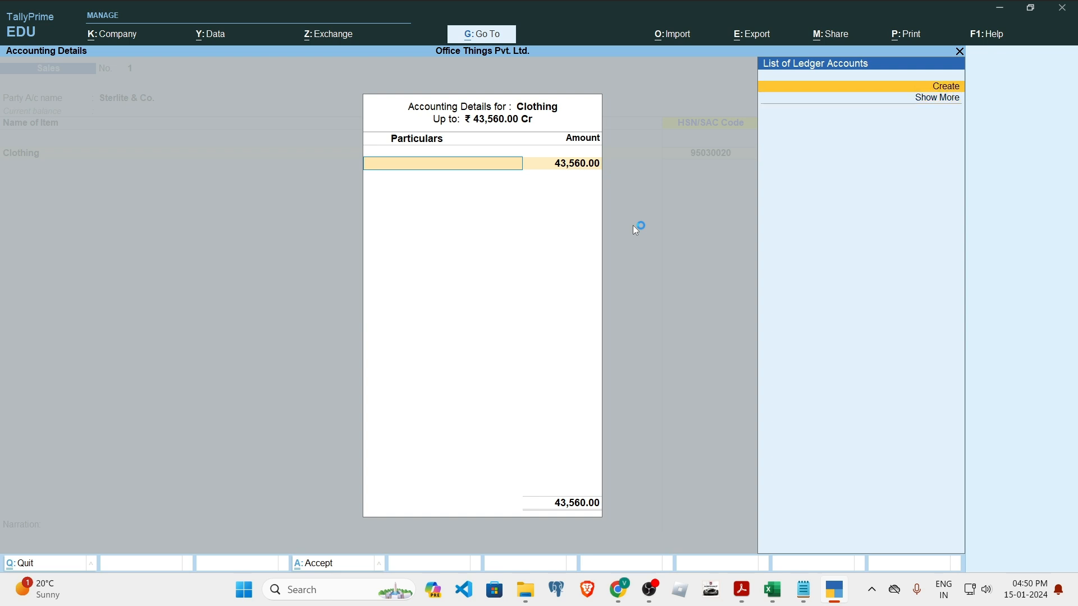
{"action": "key", "text": "Return"}
{"action": "type", "text": "Salwes"}
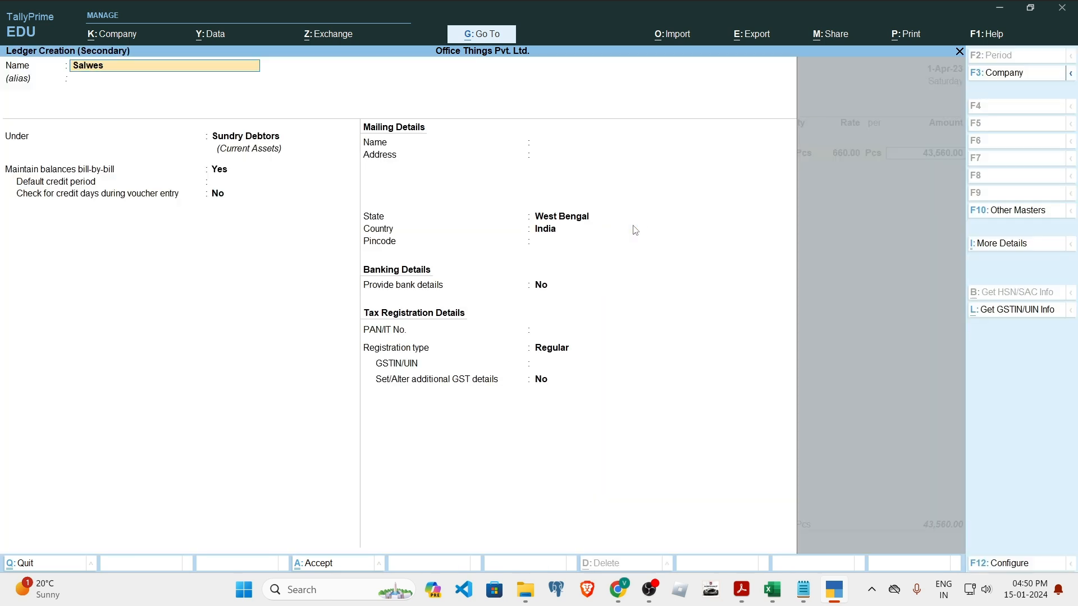
{"action": "key", "text": "BackSpace"}
{"action": "key", "text": "BackSpace"}
{"action": "type", "text": "e"}
{"action": "type", "text": "s @"}
{"action": "type", "text": " 5$"}
{"action": "key", "text": "Return"}
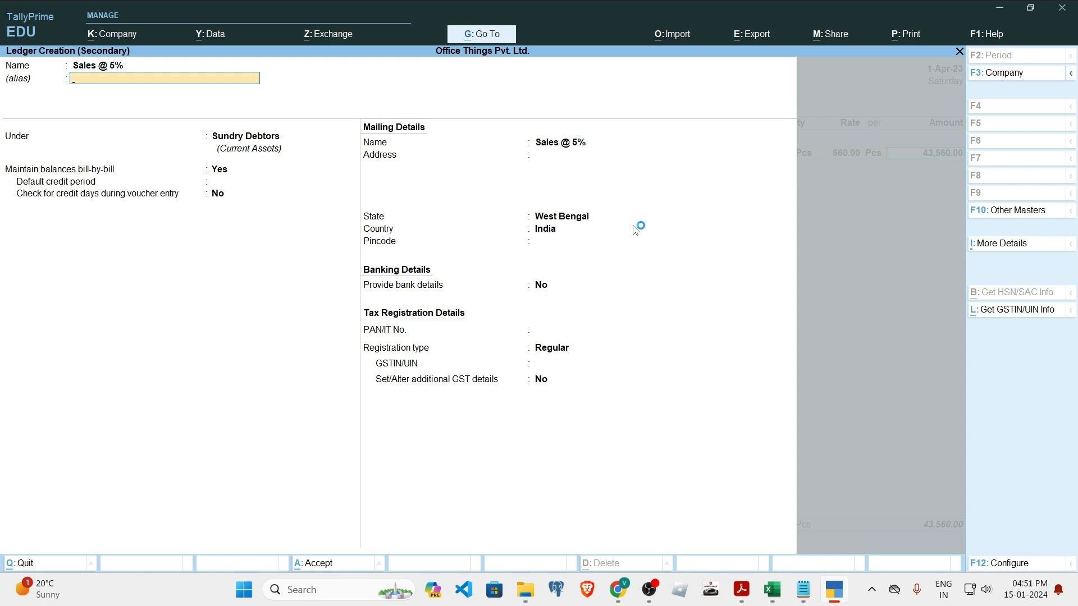
{"action": "key", "text": "Return"}
{"action": "type", "text": "Sal"}
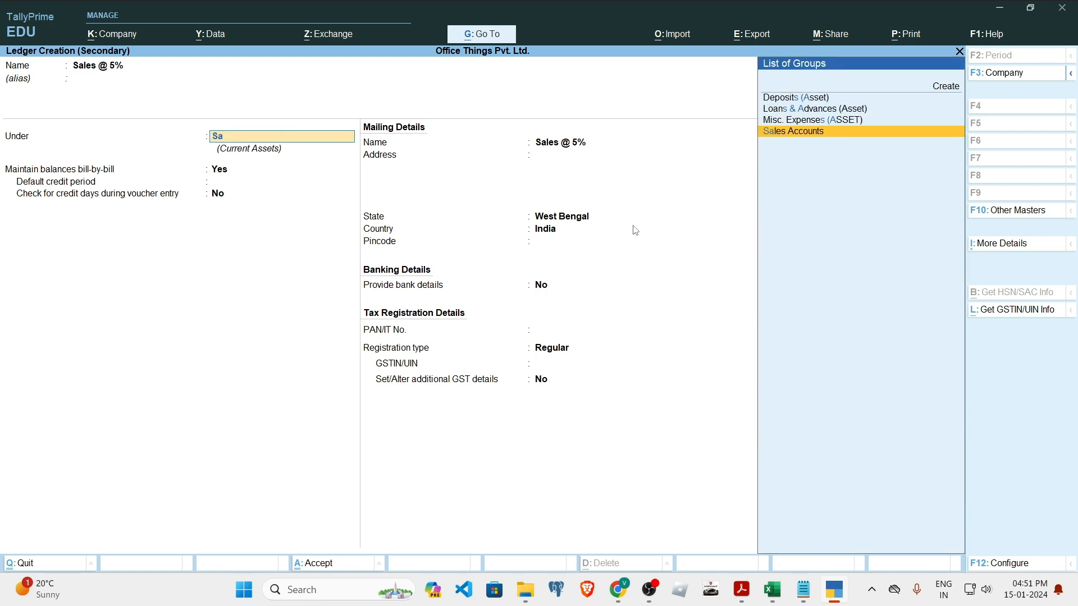
{"action": "key", "text": "Return"}
{"action": "key", "text": "Return"}
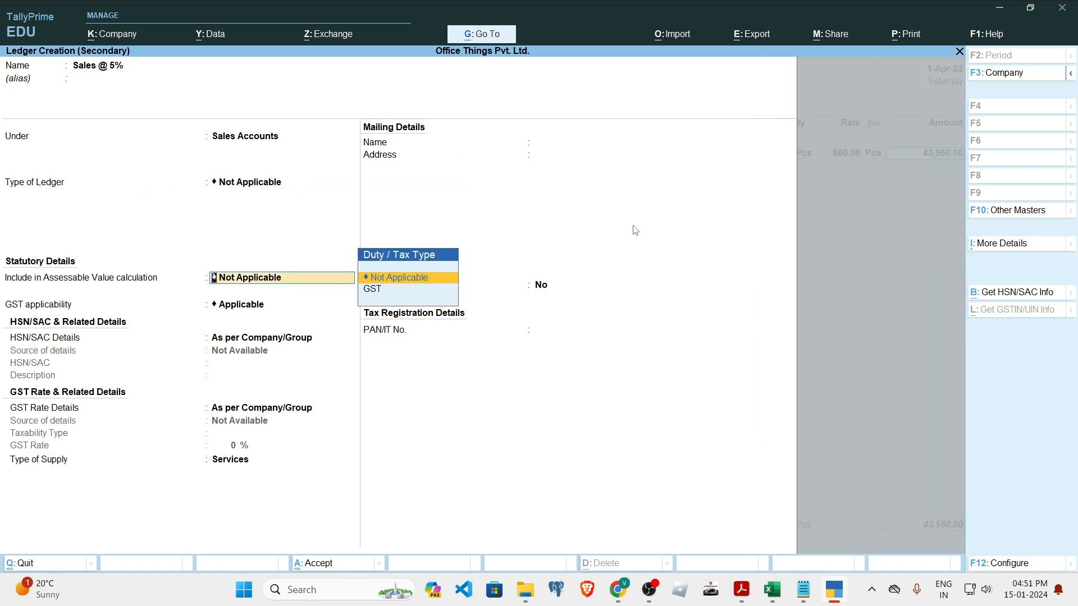
Specify a taxable GST rate of 5% with Goods as the supply type for Sales @ 5%, save it and allocate the Clothing amount.
{"action": "key", "text": "Return"}
{"action": "key", "text": "Return"}
{"action": "key", "text": "Down"}
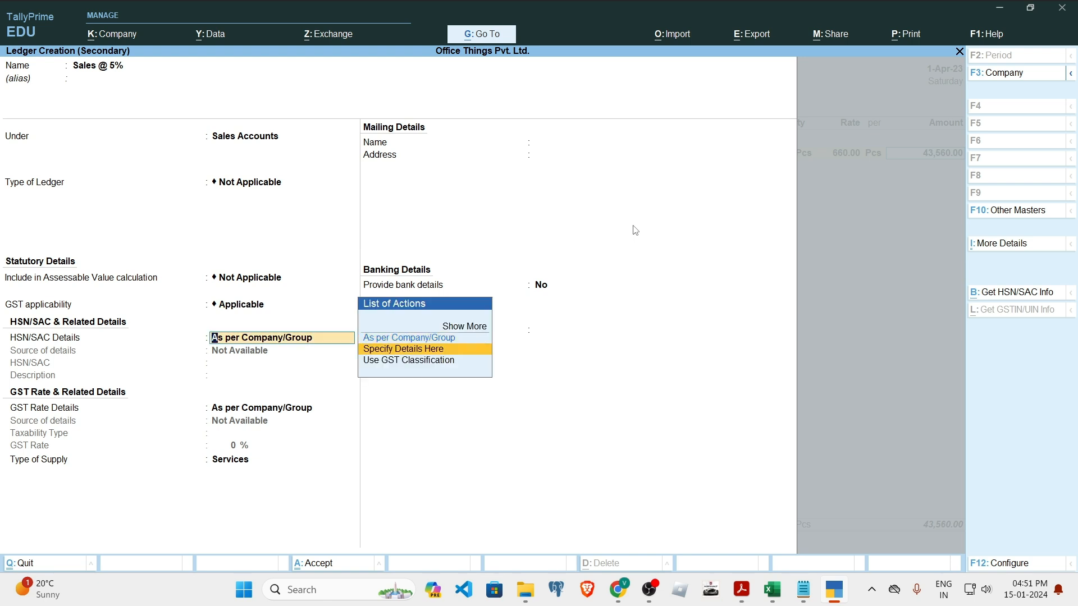
{"action": "key", "text": "Up"}
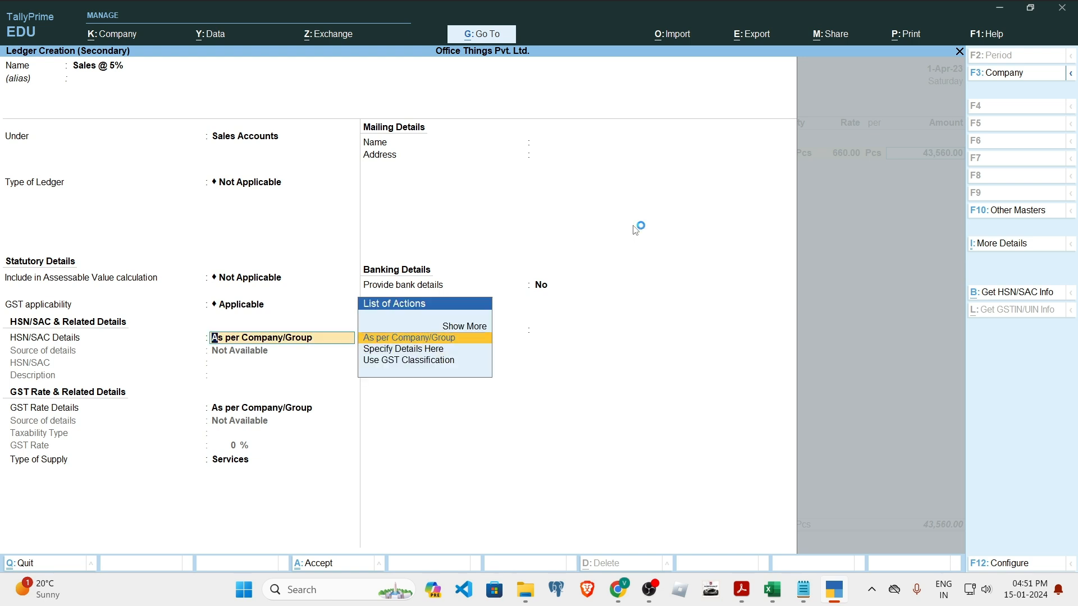
{"action": "key", "text": "Return"}
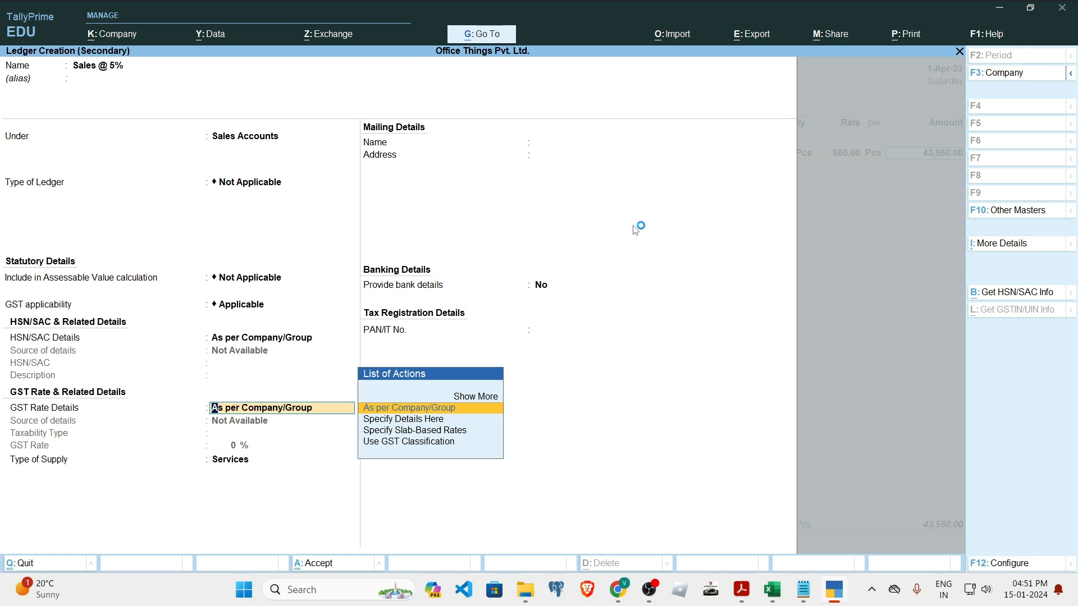
{"action": "key", "text": "Down"}
{"action": "key", "text": "Return"}
{"action": "key", "text": "Return"}
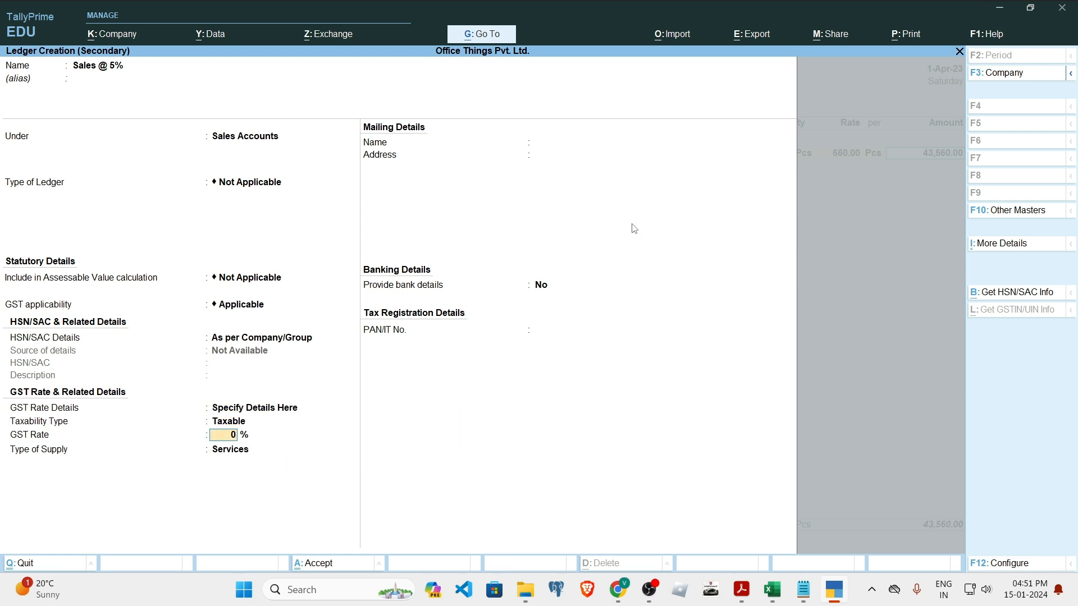
{"action": "type", "text": "5"}
{"action": "key", "text": "Return"}
{"action": "key", "text": "Up"}
{"action": "key", "text": "Return"}
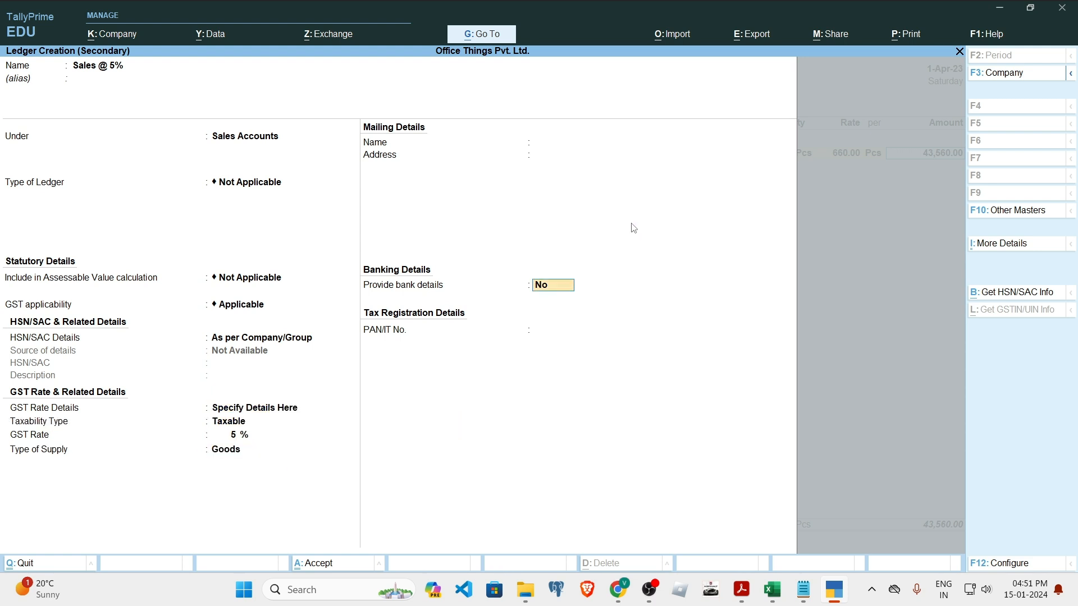
{"action": "key", "text": "ctrl+a"}
{"action": "key", "text": "Return"}
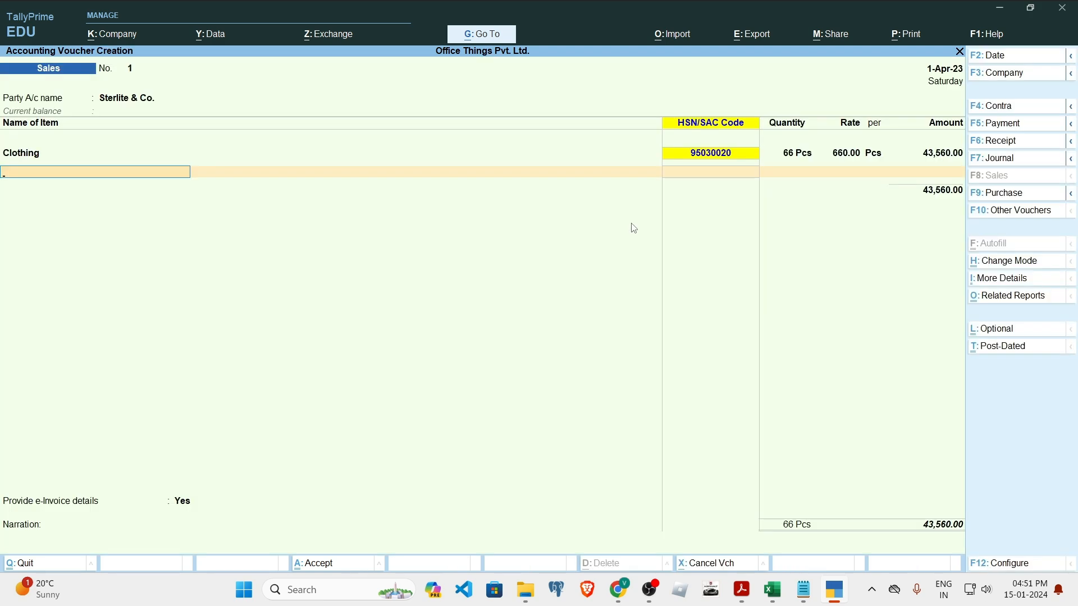
Start a new stock item on the second voucher line named Sheos, copied from the sample invoice, with Pcs as its unit and GST applicable.
{"action": "key", "text": "alt+c"}
{"action": "key", "text": "alt+Tab"}
{"action": "double_click", "coordinate": [199, 248]}
{"action": "key", "text": "ctrl+c"}
{"action": "key", "text": "alt+Tab"}
{"action": "key", "text": "ctrl+alt+v"}
{"action": "key", "text": "Return"}
{"action": "key", "text": "Return"}
{"action": "key", "text": "Down"}
{"action": "key", "text": "Return"}
{"action": "key", "text": "Return"}
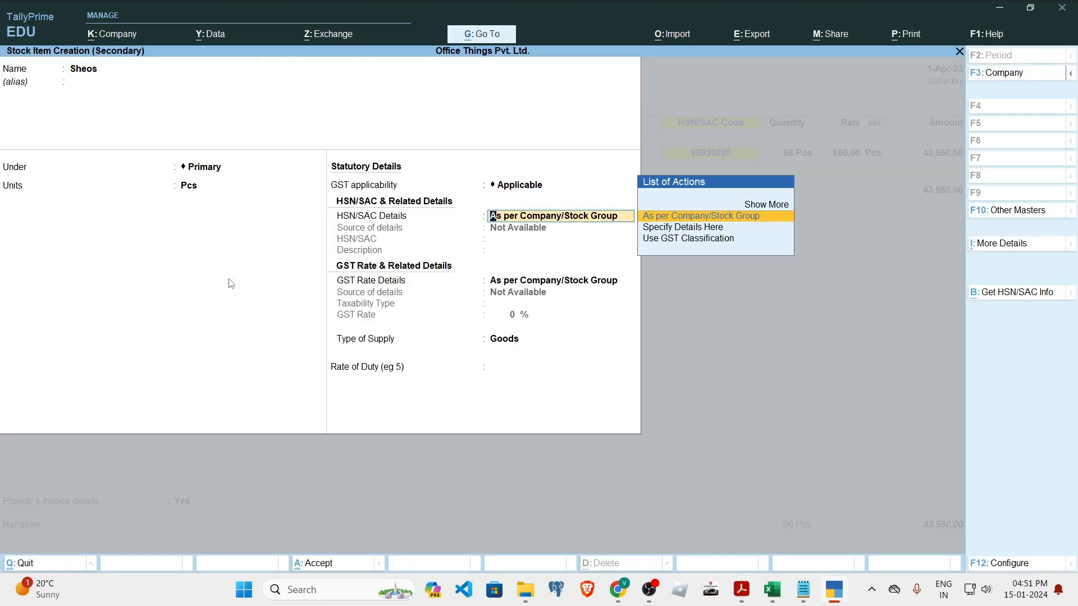
Specify the HSN/SAC code of Sheos as 95030020, copied from its line on the sample invoice.
{"action": "key", "text": "Down"}
{"action": "key", "text": "Return"}
{"action": "key", "text": "alt+Tab"}
{"action": "left_click_drag", "start_coordinate": [460, 248], "coordinate": [498, 249]}
{"action": "key", "text": "ctrl+c"}
{"action": "key", "text": "alt+Tab"}
{"action": "key", "text": "ctrl+v"}
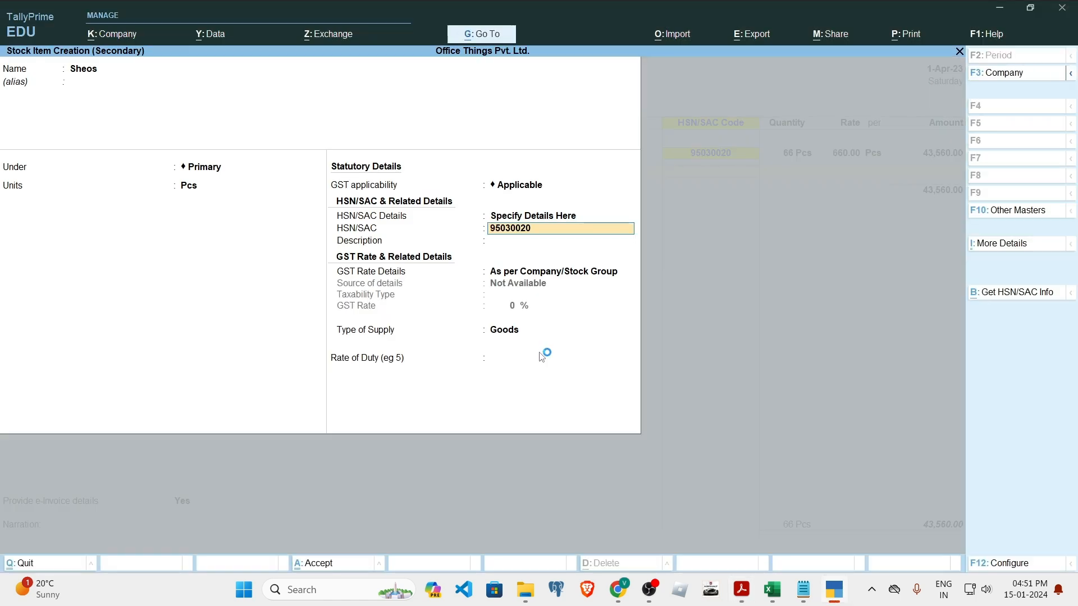
{"action": "key", "text": "Return"}
Specify a taxable GST rate of 12% with Goods as the type of supply, and save the Sheos item.
{"action": "key", "text": "Return"}
{"action": "key", "text": "Down"}
{"action": "key", "text": "Return"}
{"action": "key", "text": "Return"}
{"action": "type", "text": "12"}
{"action": "key", "text": "Return"}
{"action": "key", "text": "Return"}
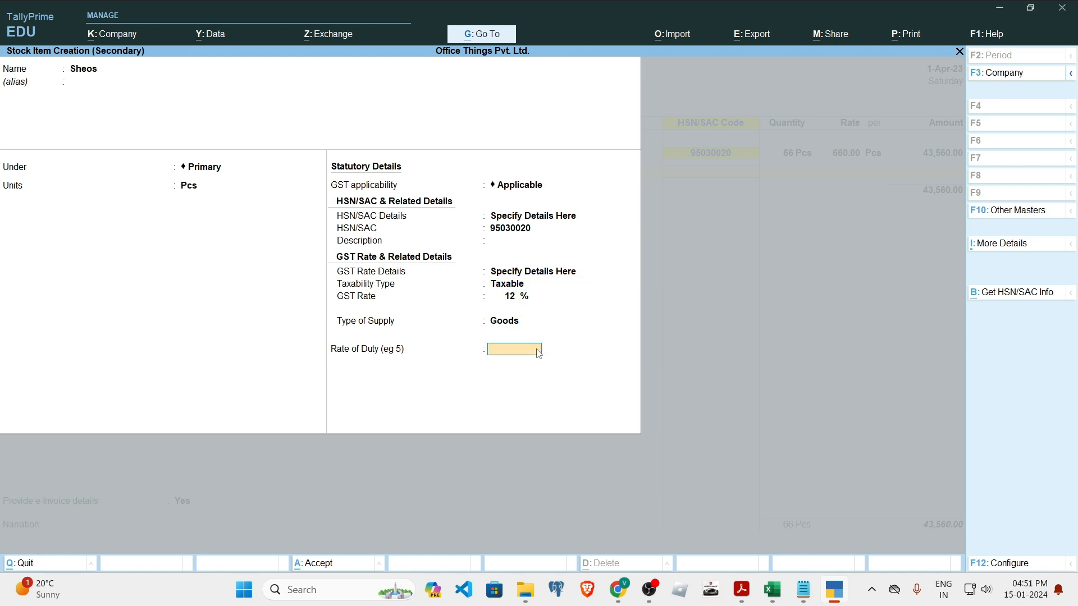
{"action": "key", "text": "ctrl+a"}
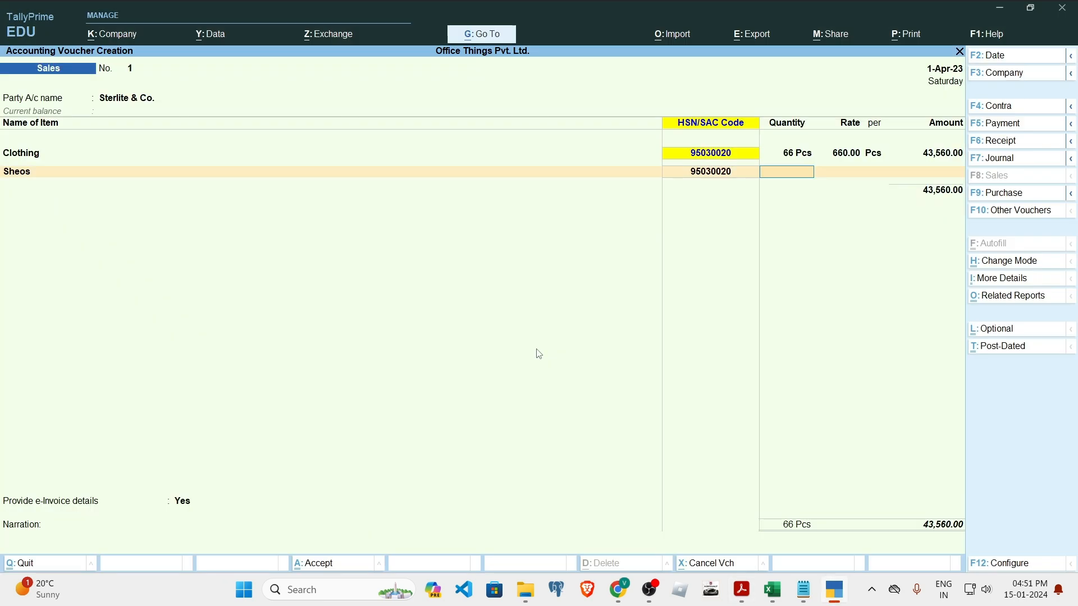
Enter a quantity of 211 Pcs at a rate of 750 per piece on the Sheos line.
{"action": "type", "text": "211"}
{"action": "key", "text": "Return"}
{"action": "key", "text": "Return"}
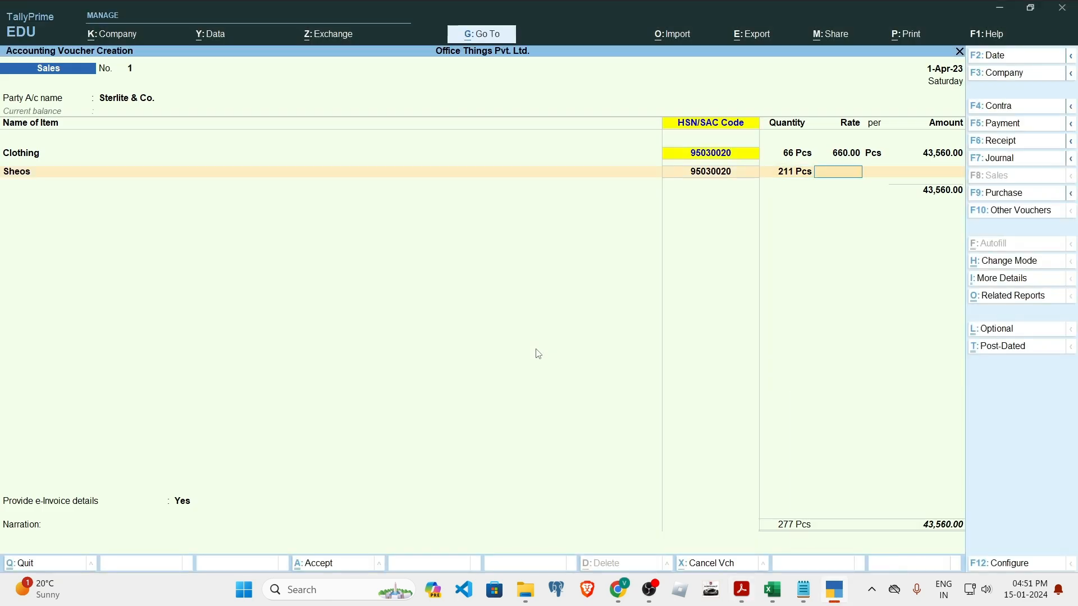
{"action": "type", "text": "750"}
{"action": "key", "text": "Return"}
{"action": "key", "text": "Return"}
{"action": "key", "text": "Return"}
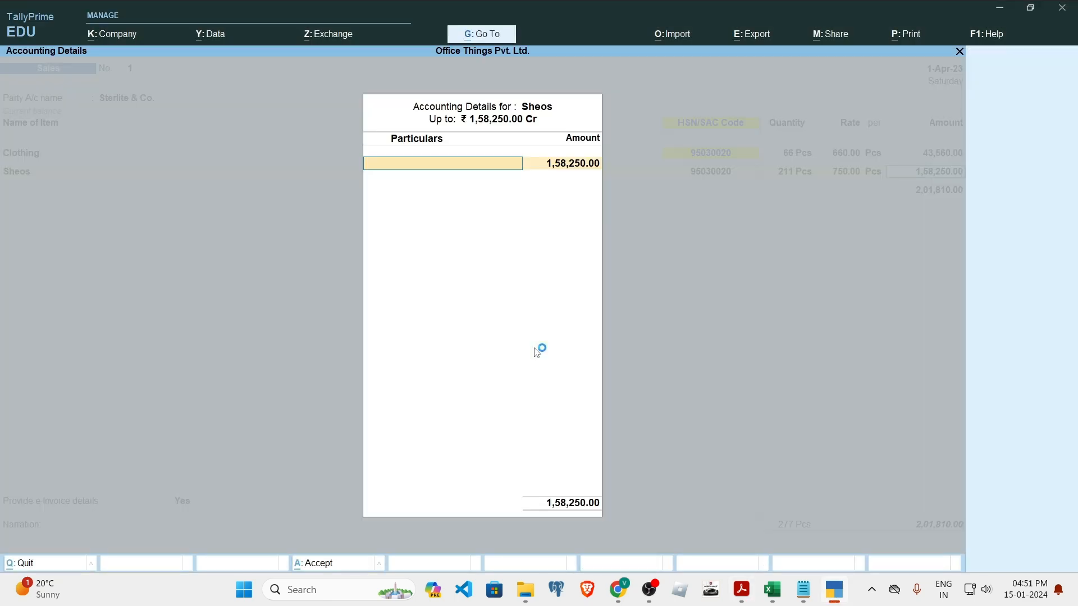
Start a ledger named Sales @ 12% under Sales Accounts, keeping GST applicable and HSN/SAC details as per company/group.
{"action": "key", "text": "alt+c"}
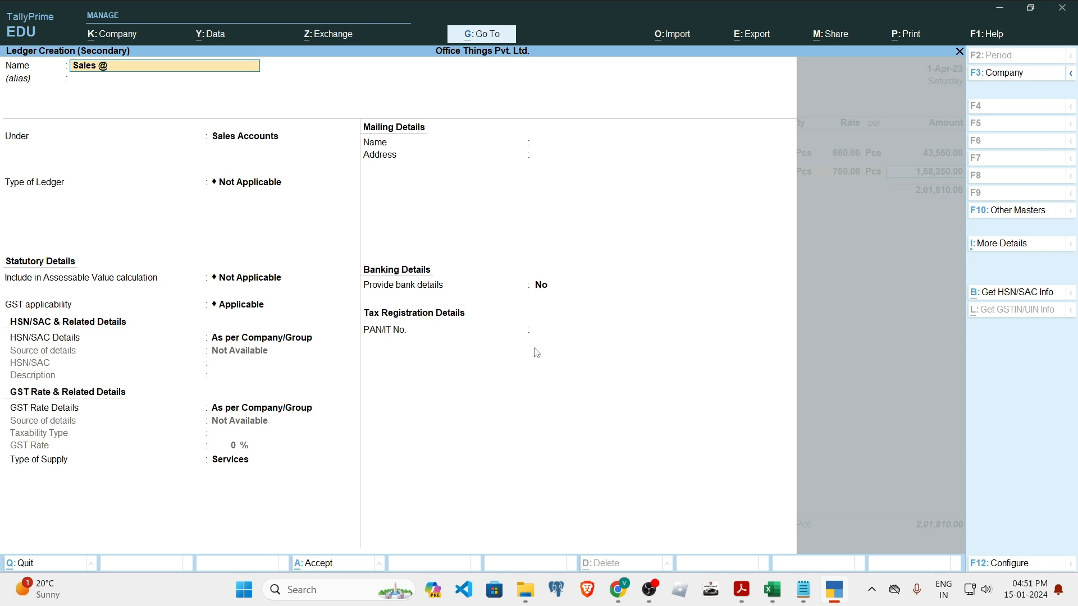
{"action": "key", "text": "Return"}
{"action": "key", "text": "Return"}
{"action": "key", "text": "Return"}
{"action": "key", "text": "Return"}
{"action": "key", "text": "Return"}
{"action": "key", "text": "Down"}
{"action": "key", "text": "Up"}
{"action": "key", "text": "Return"}
{"action": "key", "text": "Return"}
Specify a taxable GST rate of 12% and Goods supply for Sales @ 12%, save it and allocate the Sheos amount.
{"action": "key", "text": "BackSpace"}
{"action": "key", "text": "Down"}
{"action": "key", "text": "Return"}
{"action": "key", "text": "Return"}
{"action": "type", "text": "12"}
{"action": "key", "text": "Return"}
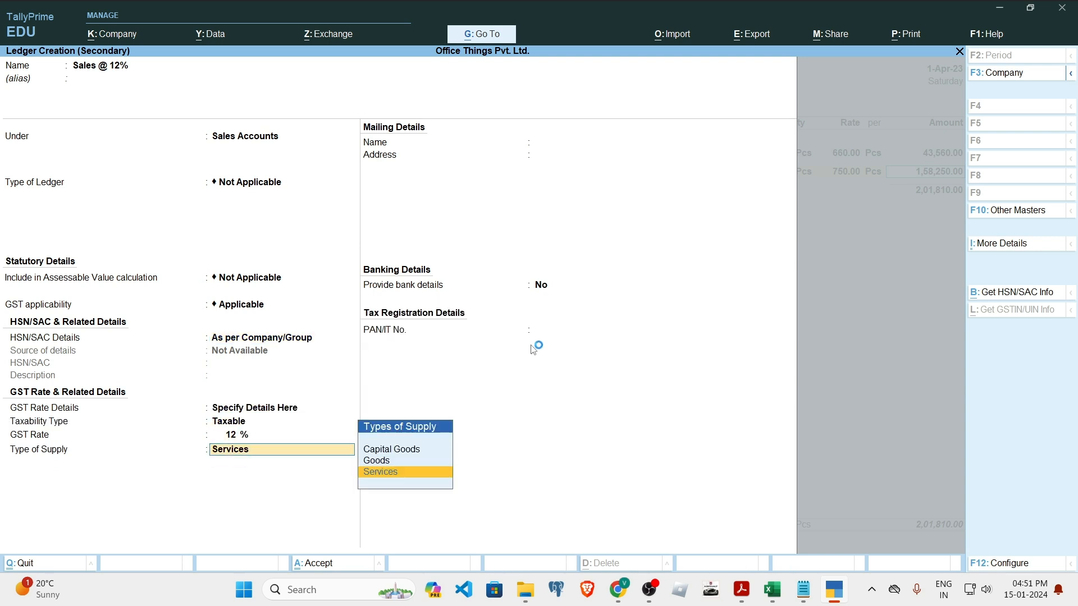
{"action": "key", "text": "Up"}
{"action": "key", "text": "Return"}
{"action": "key", "text": "ctrl+a"}
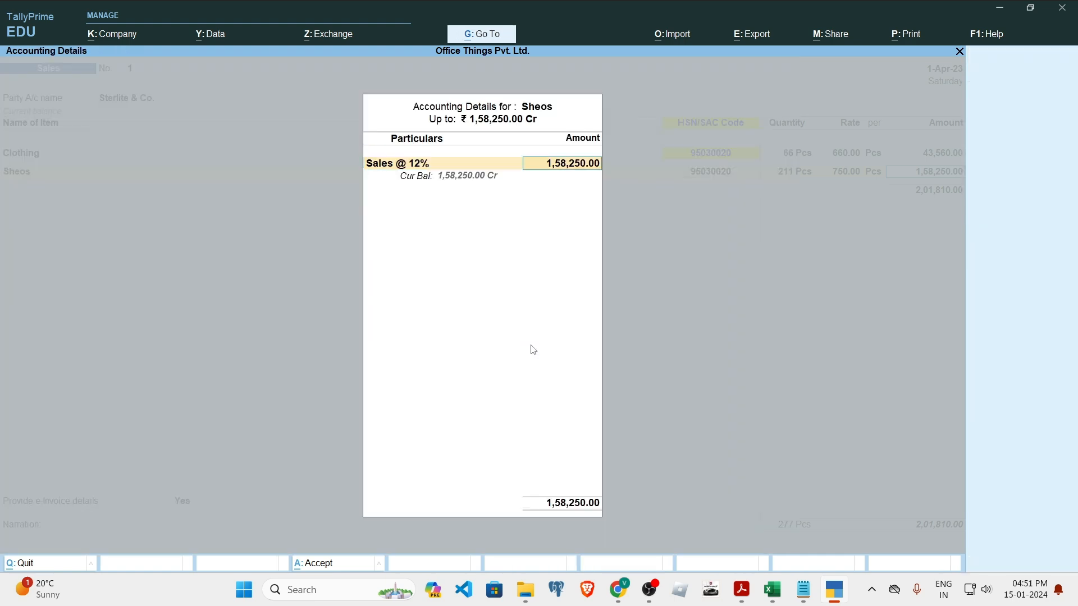
{"action": "key", "text": "Return"}
Start a new stock item on the third voucher line named Watches, copied from the sample invoice, with Pcs as its unit and GST applicable.
{"action": "key", "text": "alt+Tab"}
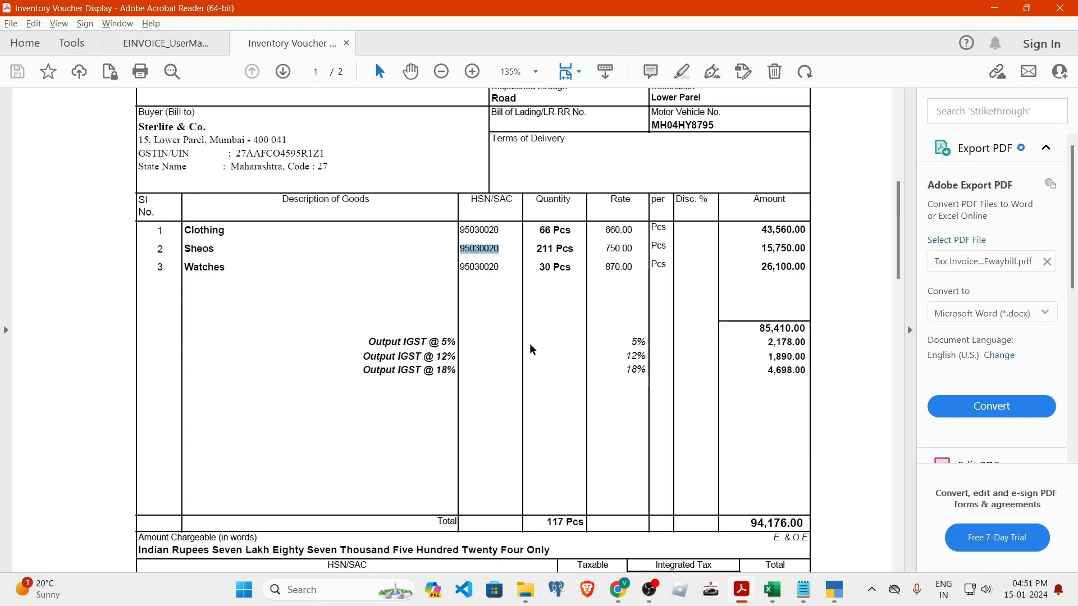
{"action": "double_click", "coordinate": [208, 268]}
{"action": "key", "text": "alt+Tab"}
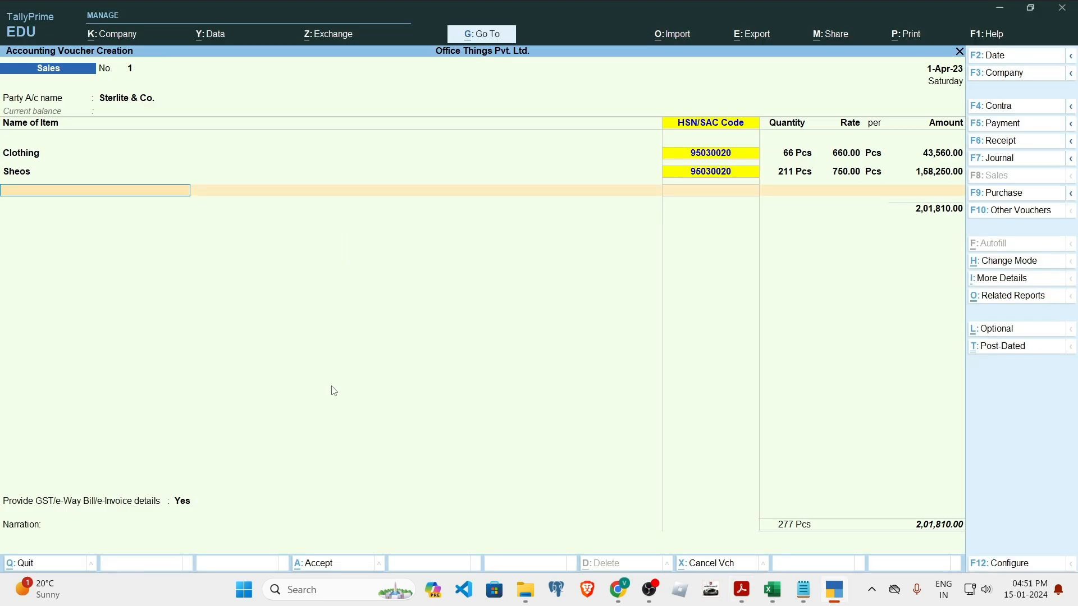
{"action": "key", "text": "alt+c"}
{"action": "key", "text": "ctrl+alt+v"}
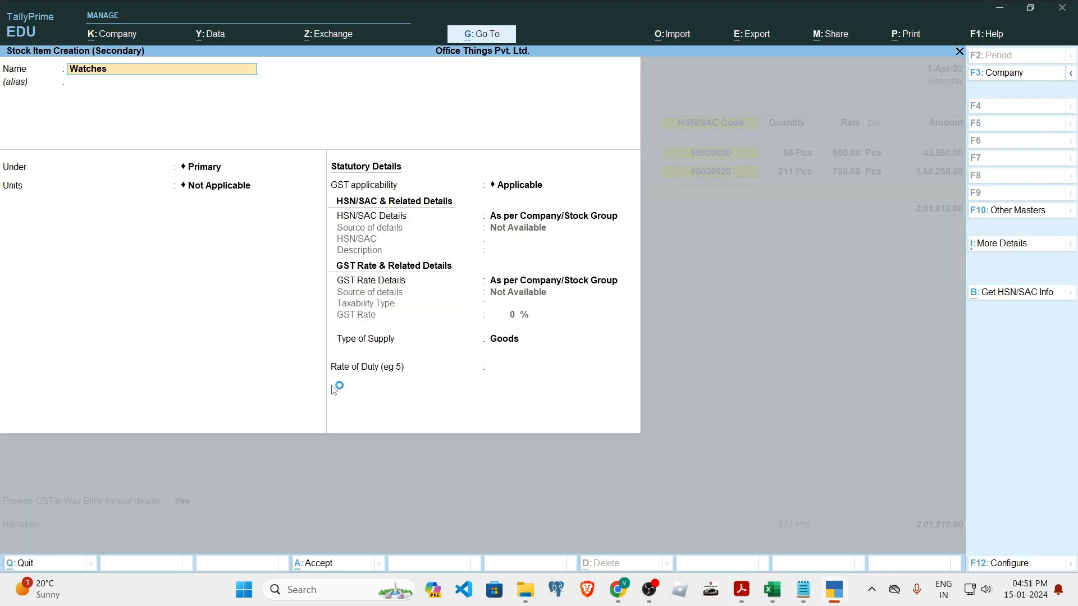
{"action": "key", "text": "Return"}
{"action": "key", "text": "Return"}
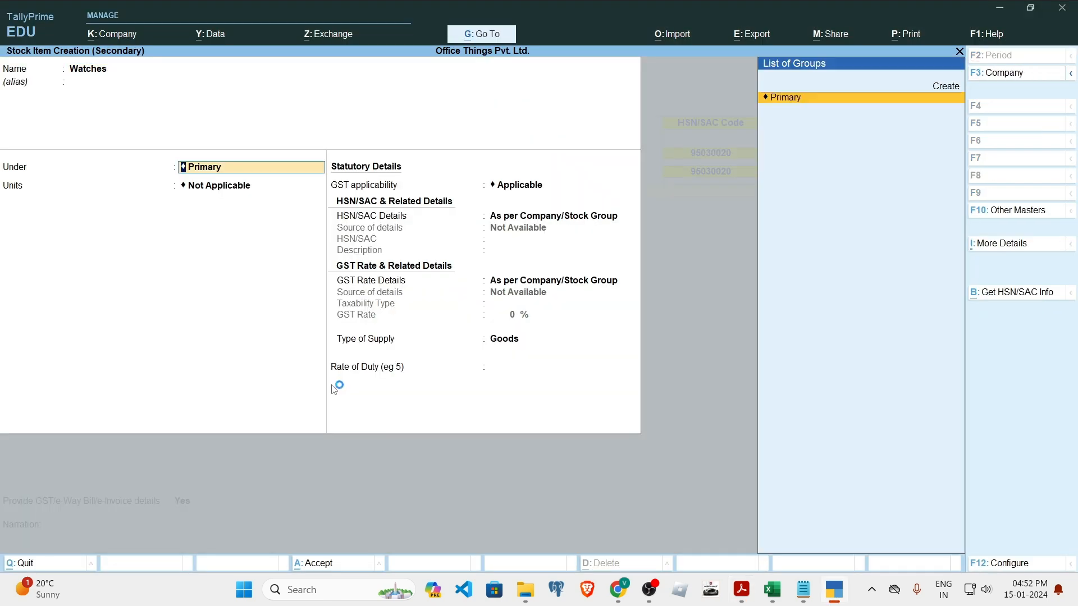
{"action": "key", "text": "Return"}
{"action": "key", "text": "Down"}
{"action": "key", "text": "Return"}
{"action": "key", "text": "Return"}
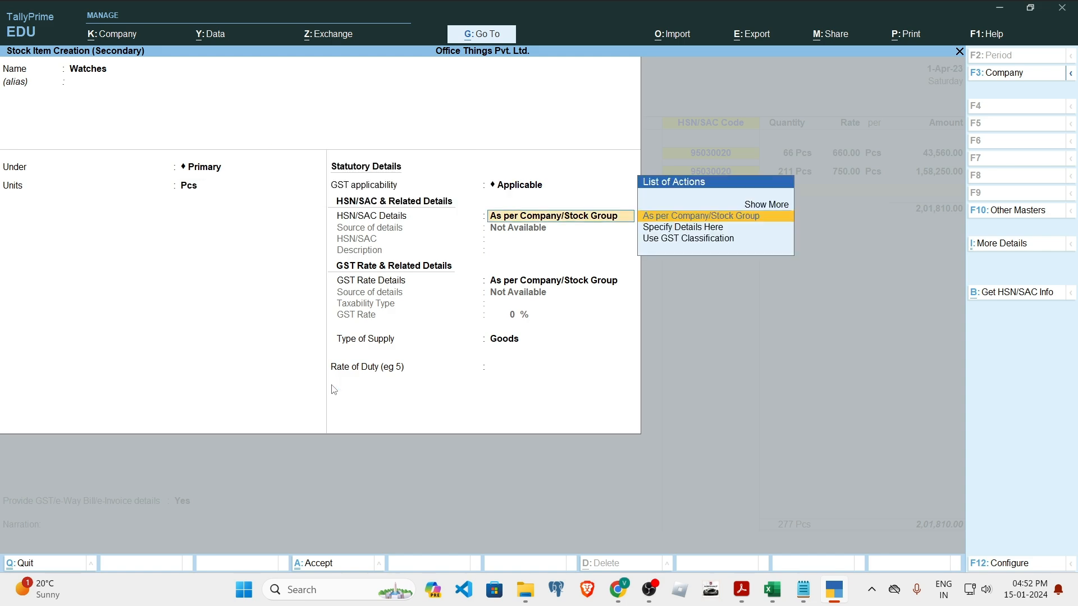
Specify the HSN/SAC code of Watches as 95030020, copied from its line on the sample invoice.
{"action": "key", "text": "Down"}
{"action": "key", "text": "Return"}
{"action": "key", "text": "alt+Tab"}
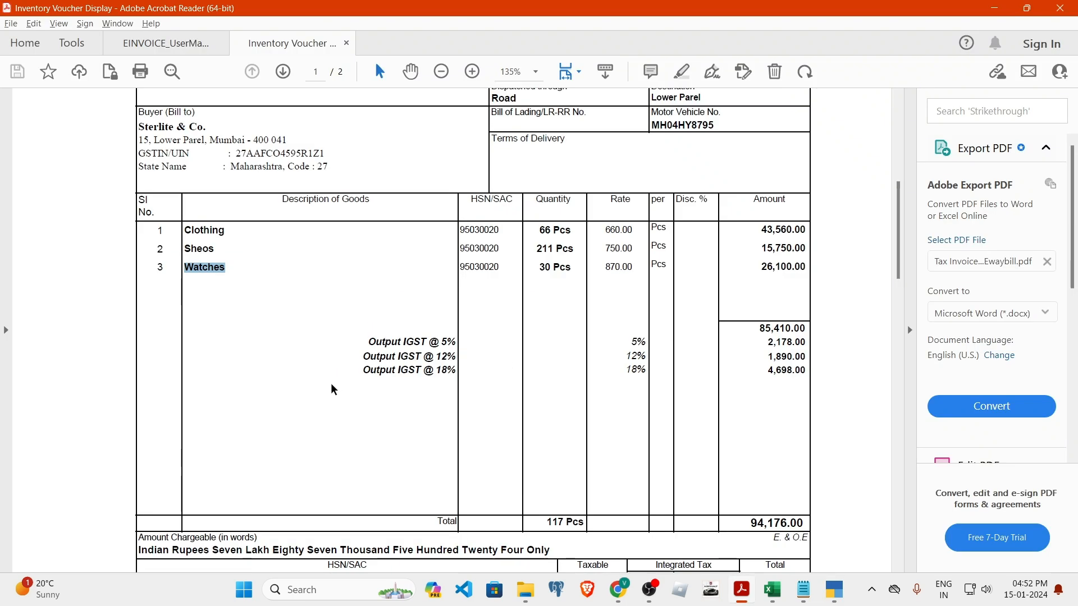
{"action": "double_click", "coordinate": [489, 268]}
{"action": "key", "text": "ctrl+c"}
{"action": "key", "text": "alt+Tab"}
{"action": "key", "text": "ctrl+v"}
{"action": "key", "text": "Return"}
Specify a taxable GST rate of 18% with Goods as the type of supply, and save the Watches item.
{"action": "key", "text": "Return"}
{"action": "key", "text": "Down"}
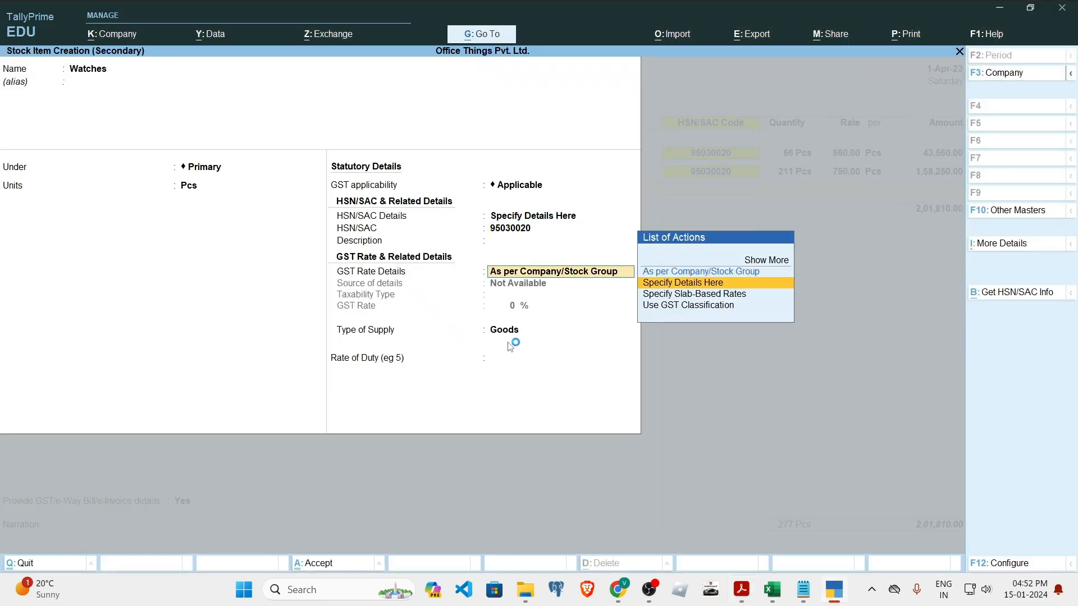
{"action": "key", "text": "Return"}
{"action": "key", "text": "Return"}
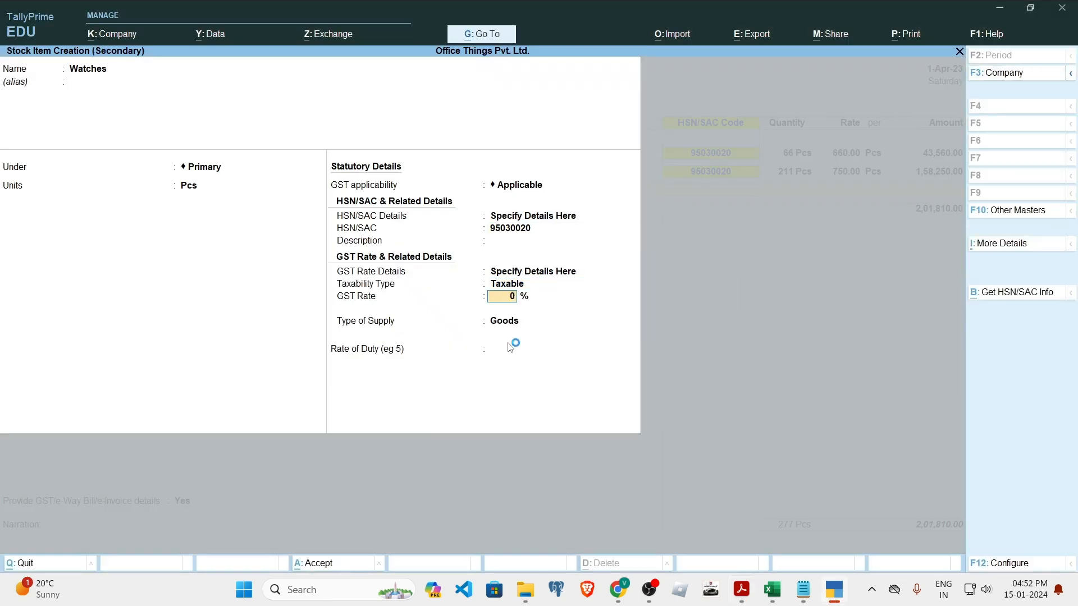
{"action": "type", "text": "18"}
{"action": "key", "text": "Return"}
{"action": "key", "text": "Return"}
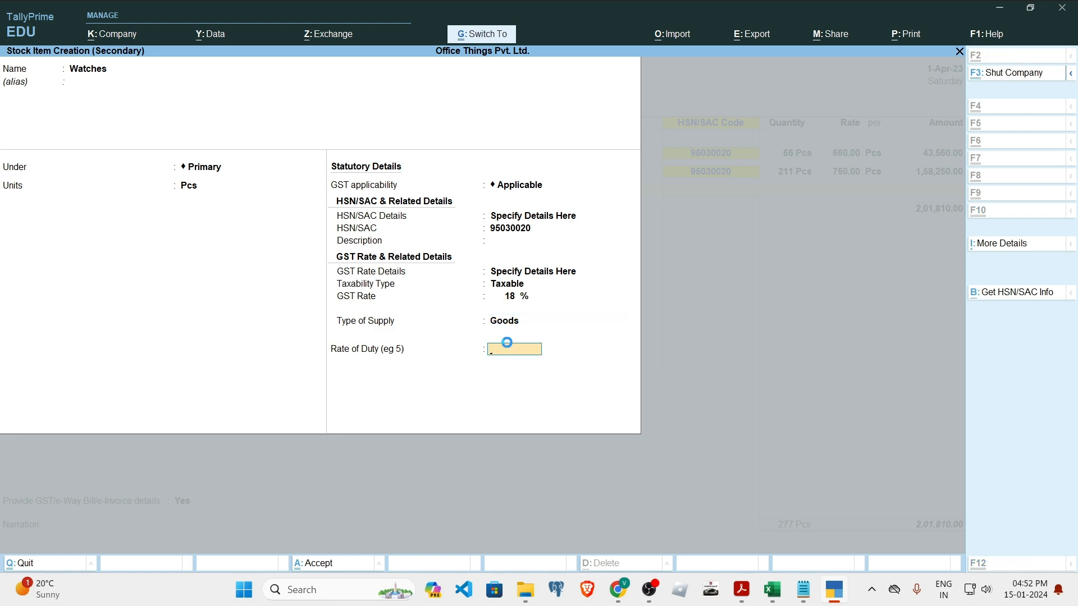
{"action": "key", "text": "ctrl+a"}
Enter a quantity of 30 Pcs at a rate of 870 per piece on the Watches line, checking both against the sample invoice.
{"action": "key", "text": "alt+Tab"}
{"action": "key", "text": "alt+Tab"}
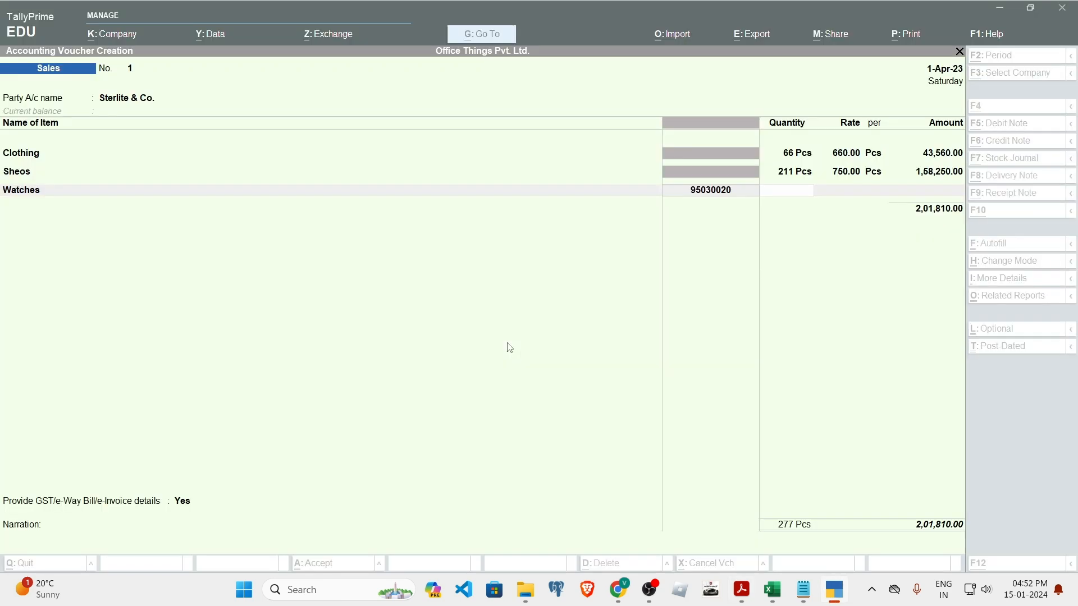
{"action": "type", "text": "30"}
{"action": "key", "text": "Return"}
{"action": "key", "text": "alt+Tab"}
{"action": "key", "text": "alt+Tab"}
{"action": "key", "text": "Return"}
{"action": "key", "text": "alt+Tab"}
{"action": "key", "text": "alt+Tab"}
{"action": "type", "text": "870"}
{"action": "key", "text": "Return"}
{"action": "key", "text": "Return"}
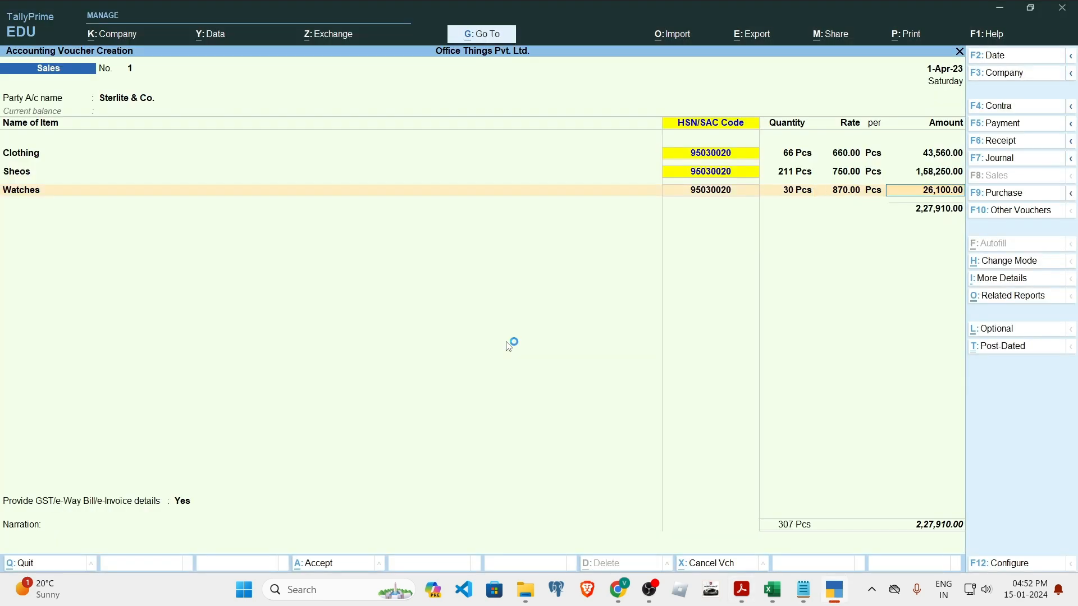
Compare the quantities, rates and amounts of the voucher's item lines with those on the sample invoice.
{"action": "key", "text": "alt+Tab"}
{"action": "key", "text": "alt+Tab"}
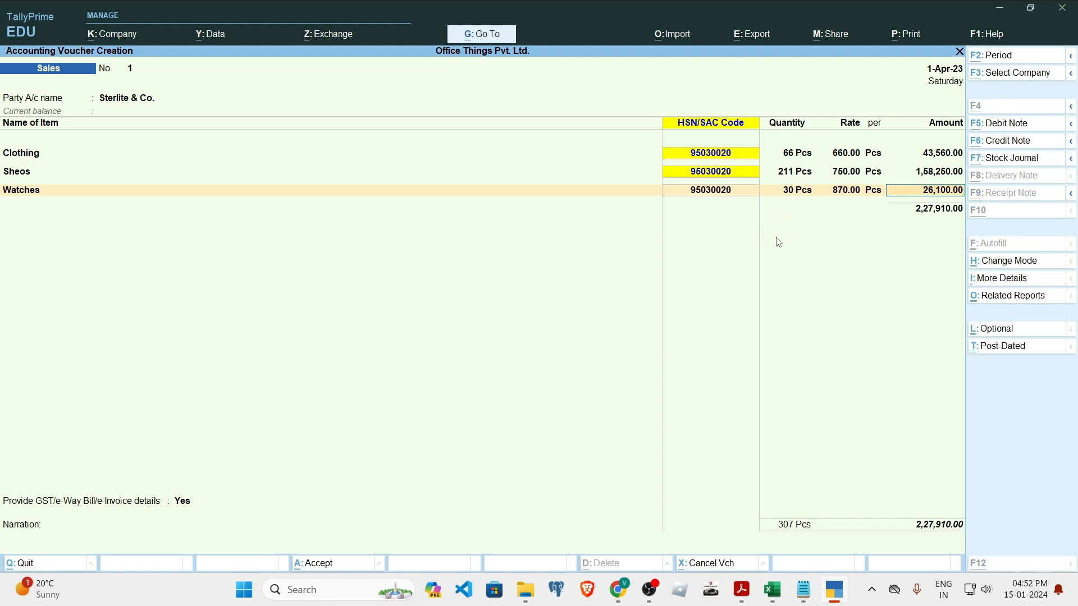
{"action": "key", "text": "alt+Tab"}
{"action": "key", "text": "alt+Tab"}
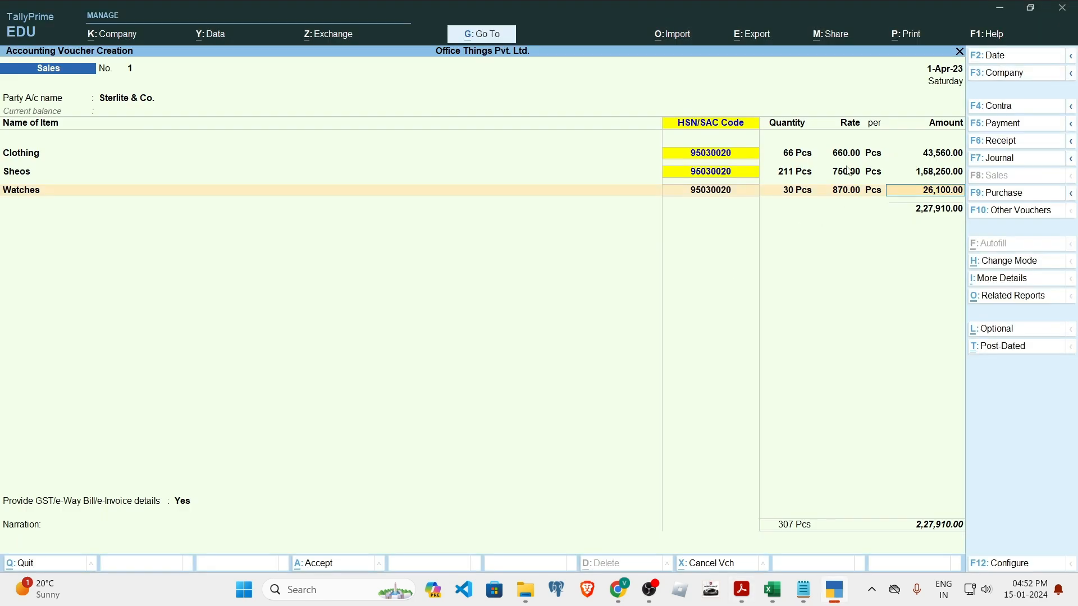
{"action": "key", "text": "alt+Tab"}
{"action": "key", "text": "alt+Tab"}
{"action": "key", "text": "alt+Tab"}
{"action": "key", "text": "alt+Tab"}
{"action": "key", "text": "alt+Tab"}
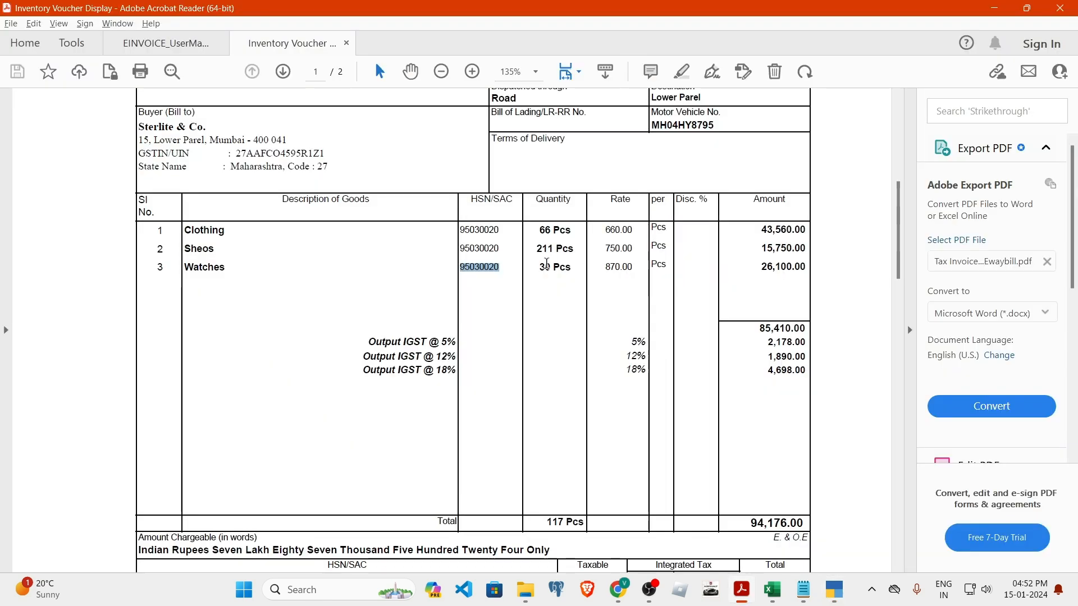
{"action": "scroll", "coordinate": [674, 406], "scroll_direction": "up", "scroll_amount": 3}
{"action": "scroll", "coordinate": [674, 406], "scroll_direction": "up", "scroll_amount": 2}
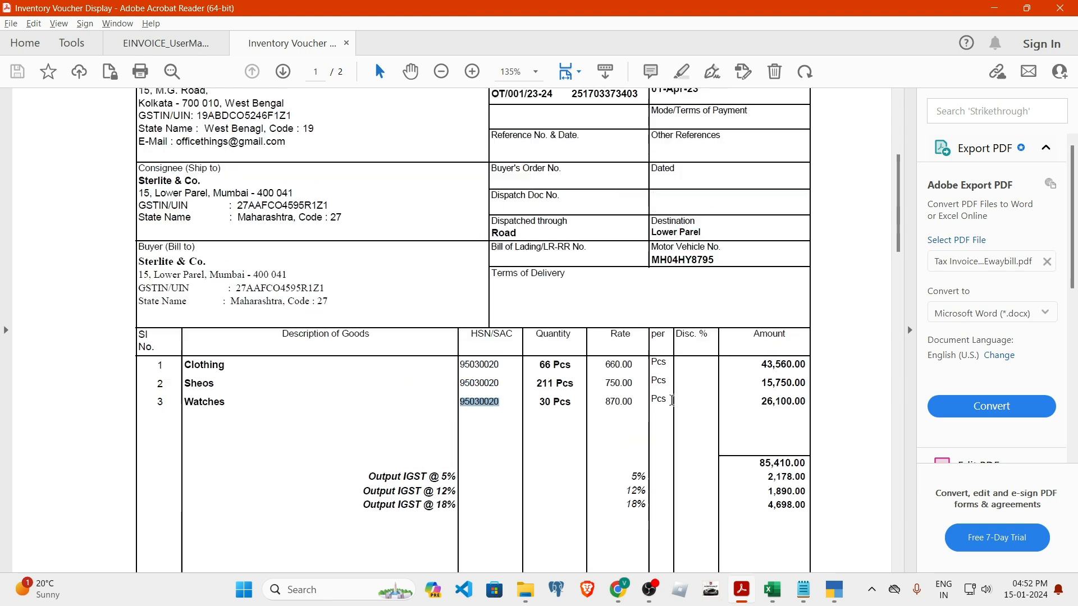
Check the Sheos line against the sample invoice and correct its quantity on the sales voucher to 21 Pcs.
{"action": "scroll", "coordinate": [566, 427], "scroll_direction": "down", "scroll_amount": 12}
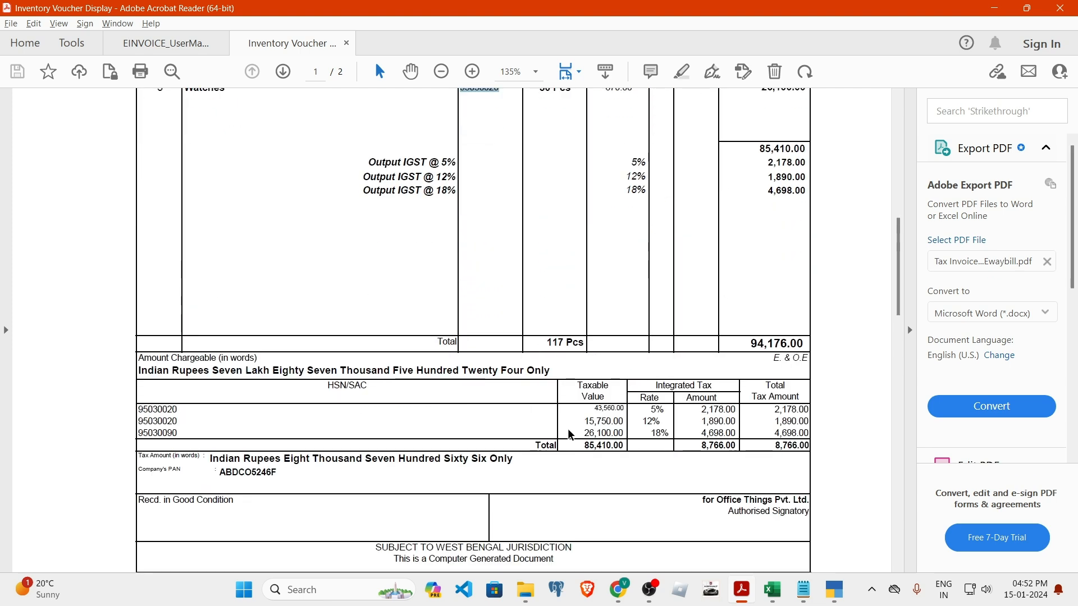
{"action": "scroll", "coordinate": [568, 433], "scroll_direction": "up", "scroll_amount": 6}
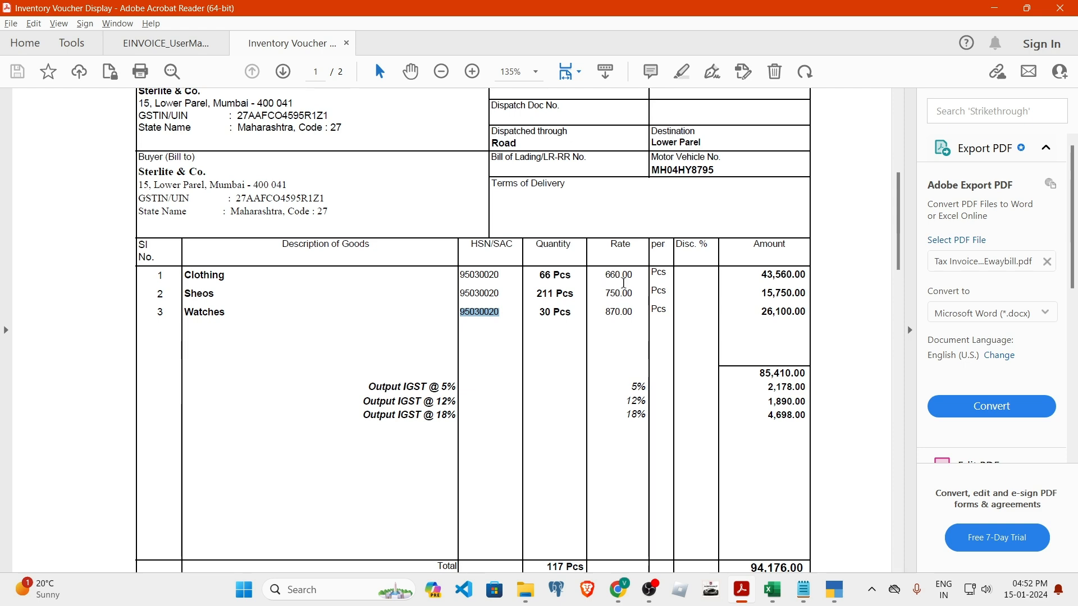
{"action": "key", "text": "alt+Tab"}
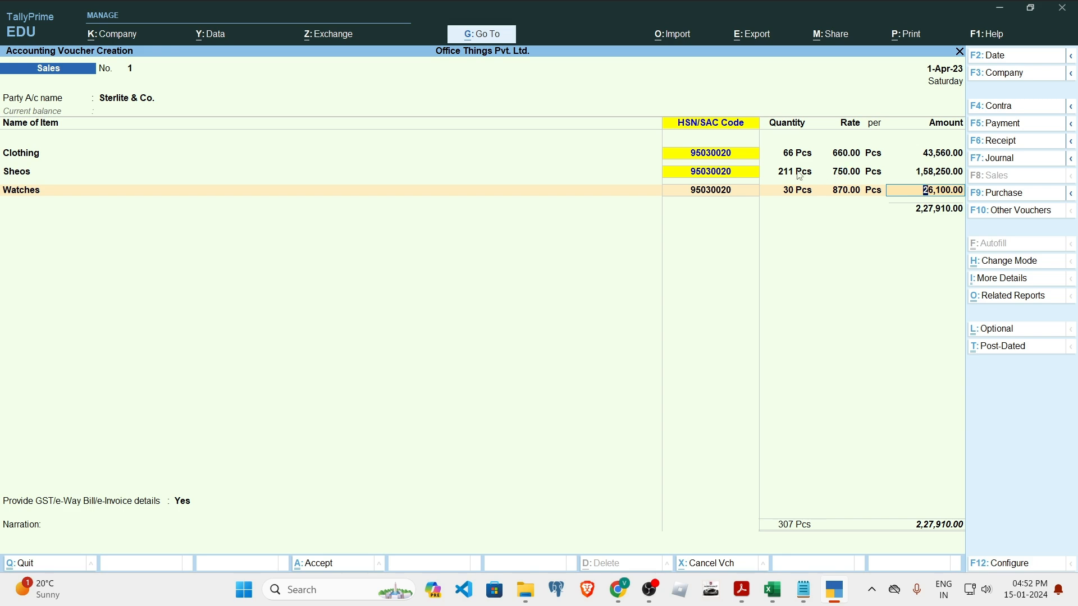
{"action": "key", "text": "alt+Tab"}
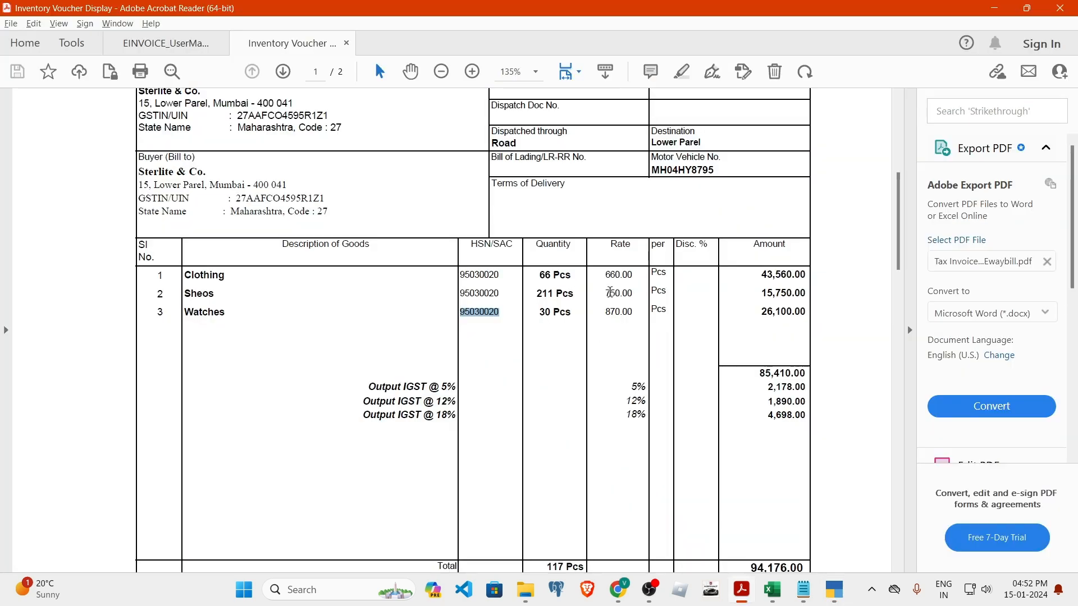
{"action": "left_click", "coordinate": [548, 286]}
{"action": "scroll", "coordinate": [539, 334], "scroll_direction": "up", "scroll_amount": 3}
{"action": "scroll", "coordinate": [560, 364], "scroll_direction": "down", "scroll_amount": 4}
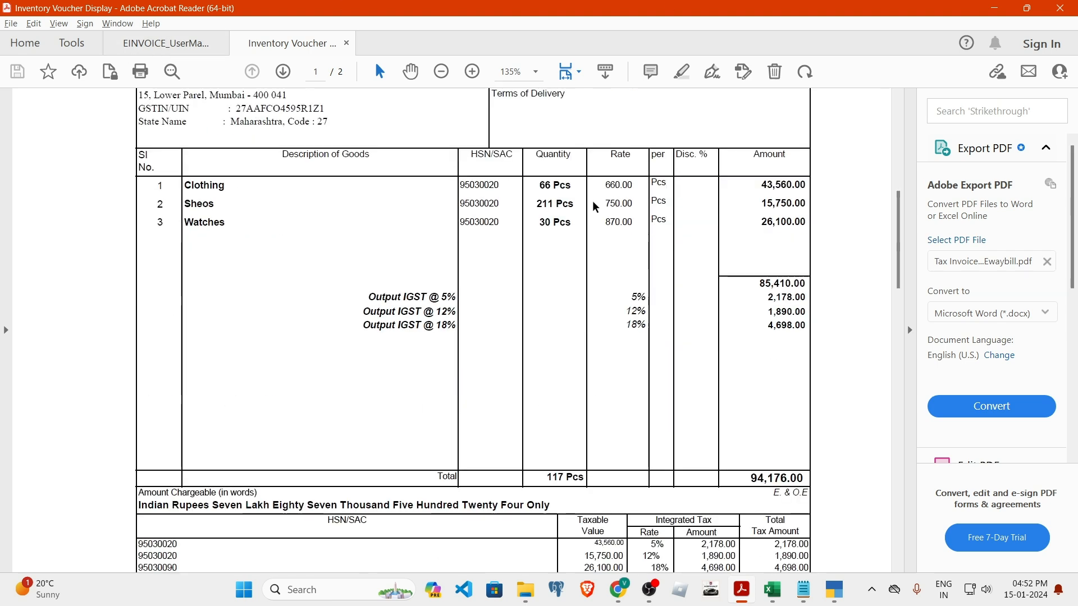
{"action": "key", "text": "alt+Tab"}
{"action": "left_click", "coordinate": [799, 173]}
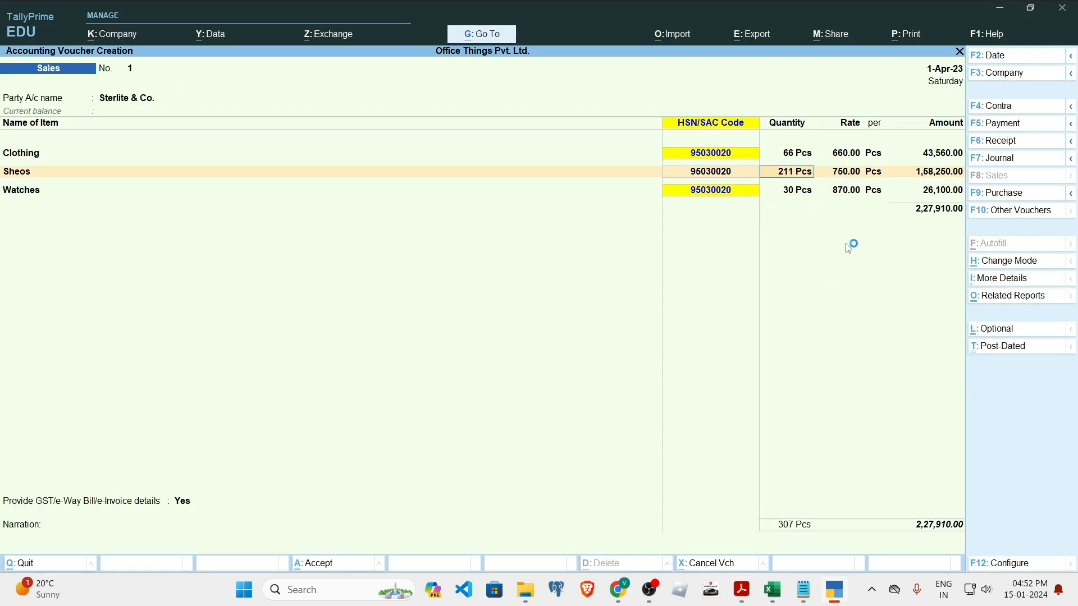
{"action": "type", "text": "21"}
{"action": "key", "text": "Return"}
{"action": "key", "text": "Return"}
{"action": "key", "text": "Return"}
{"action": "key", "text": "Return"}
{"action": "key", "text": "Return"}
{"action": "key", "text": "Return"}
{"action": "key", "text": "Return"}
{"action": "key", "text": "Return"}
{"action": "key", "text": "Return"}
{"action": "key", "text": "Return"}
{"action": "key", "text": "Return"}
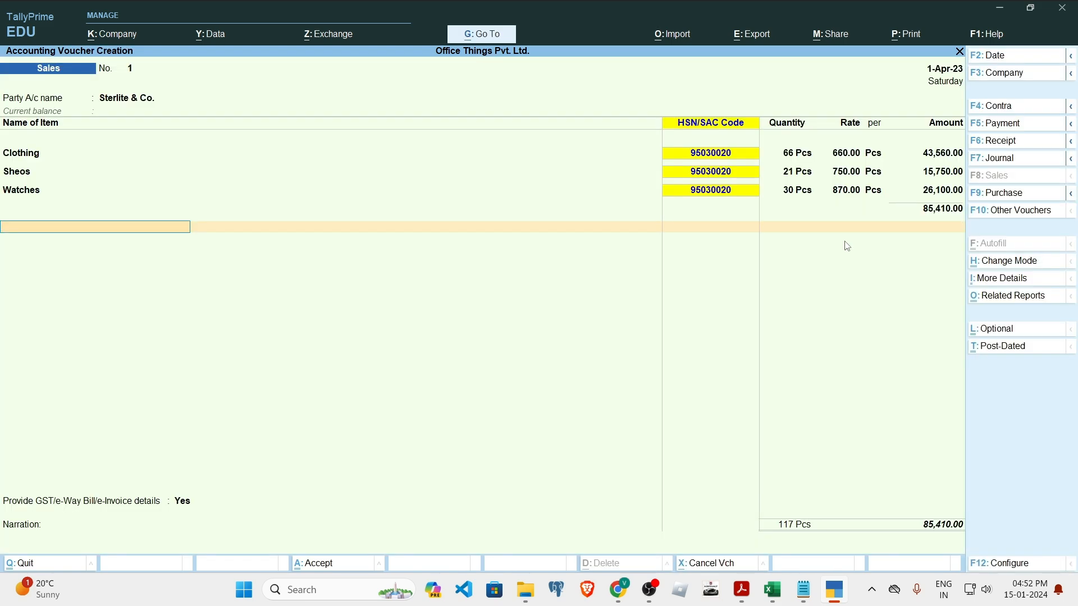
Switch to the Tax Invoice Format with Ewaybill workbook in Excel and correct the Sheos quantity to 21 Pcs.
{"action": "left_click", "coordinate": [772, 589]}
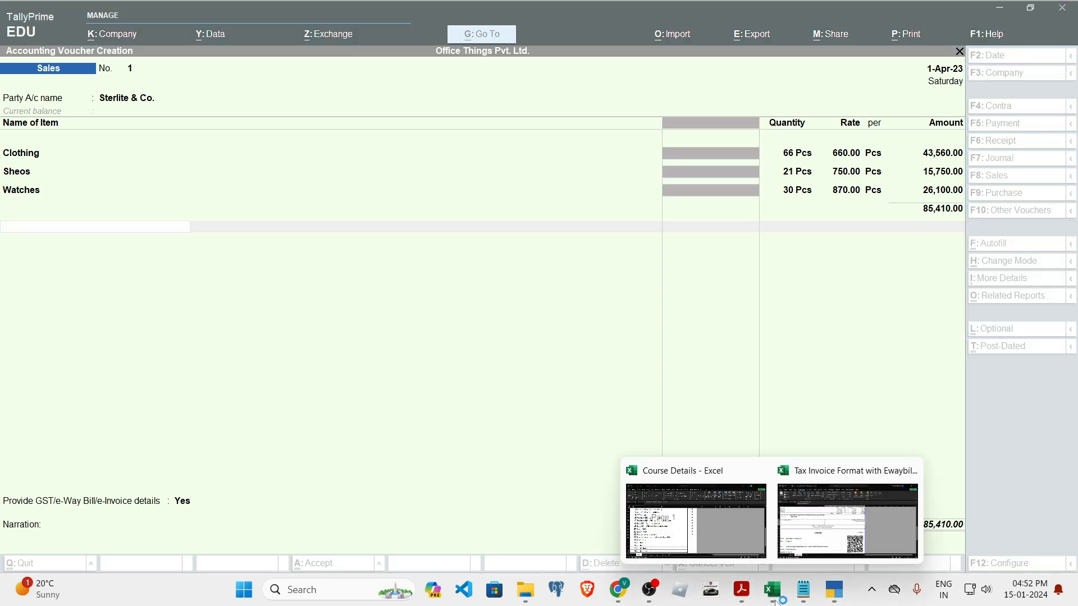
{"action": "left_click", "coordinate": [833, 521]}
{"action": "scroll", "coordinate": [572, 396], "scroll_direction": "up", "scroll_amount": 10}
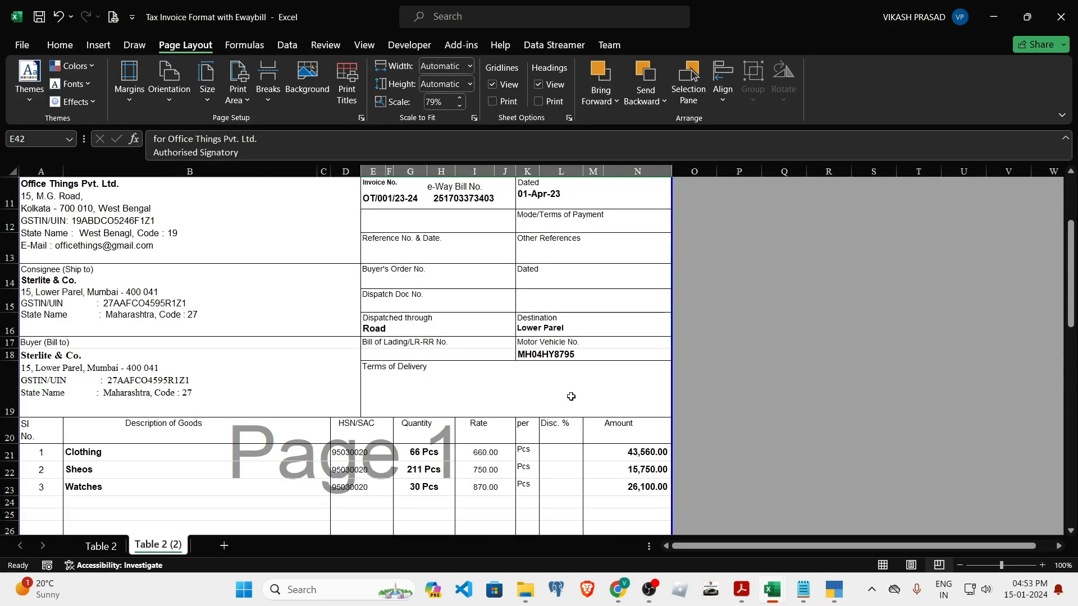
{"action": "scroll", "coordinate": [571, 395], "scroll_direction": "down", "scroll_amount": 5}
{"action": "left_click", "coordinate": [424, 333]}
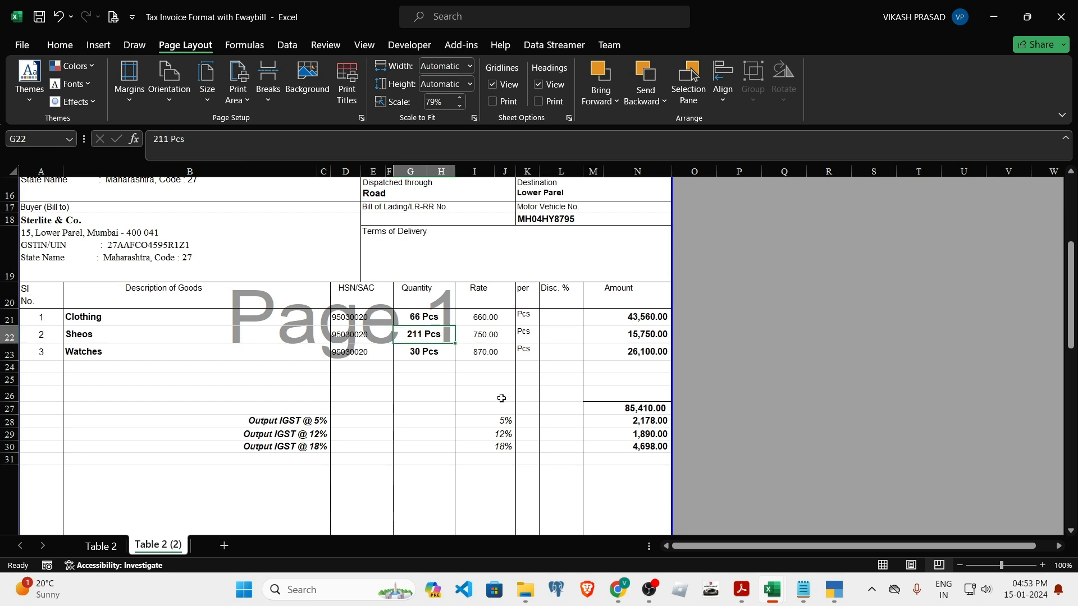
{"action": "type", "text": "21"}
{"action": "key", "text": "Return"}
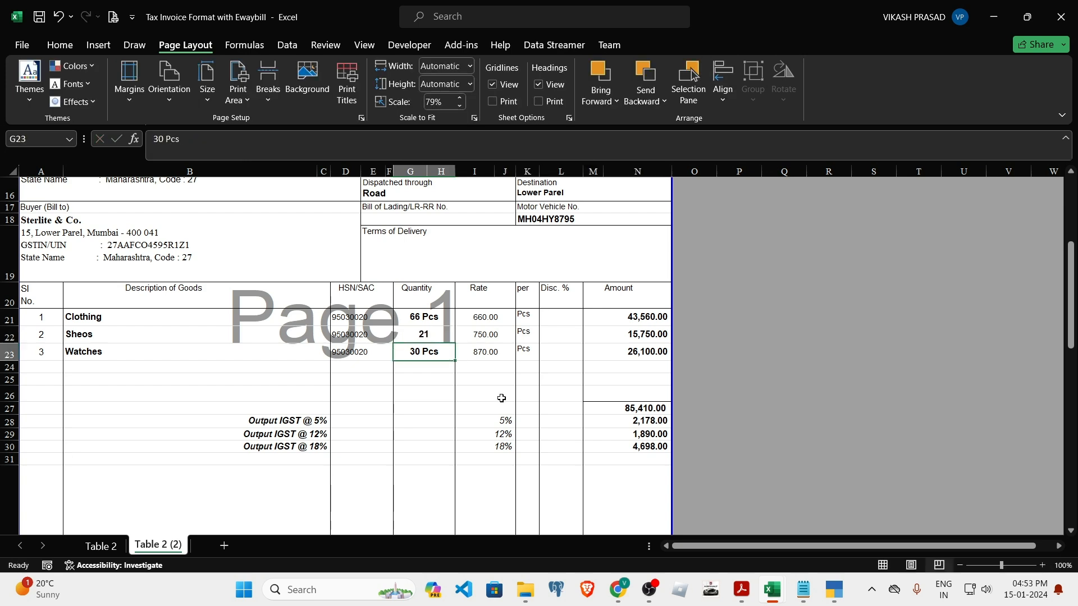
{"action": "left_click", "coordinate": [441, 330]}
{"action": "double_click", "coordinate": [441, 330]}
{"action": "type", "text": "Pcs"}
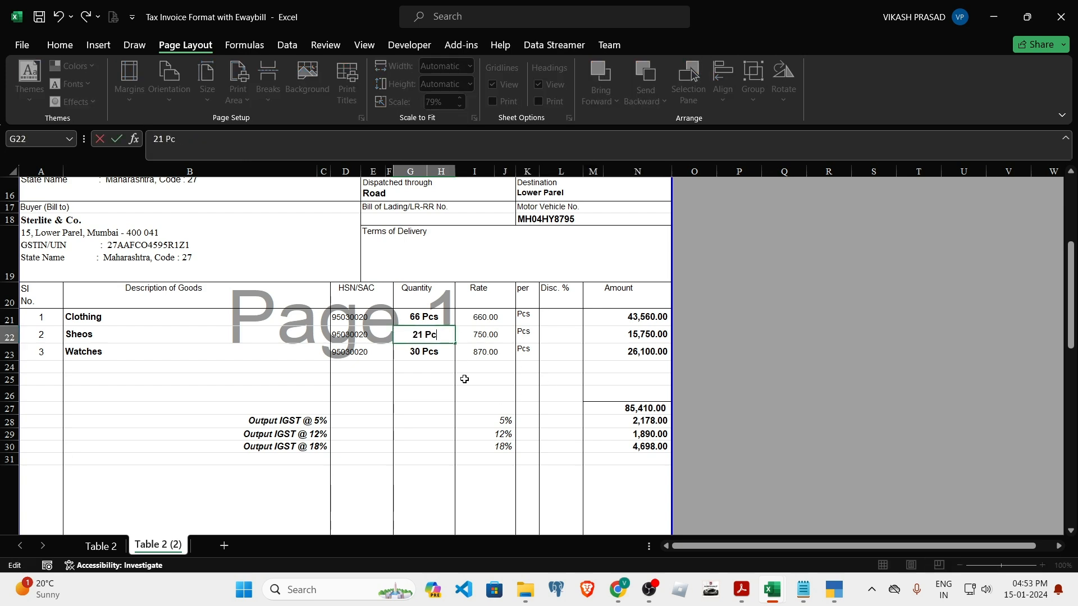
{"action": "key", "text": "Return"}
Review the workbook's IGST amounts, tax totals and e-way bill goods details for consistency with the corrected item quantity.
{"action": "left_click", "coordinate": [645, 421]}
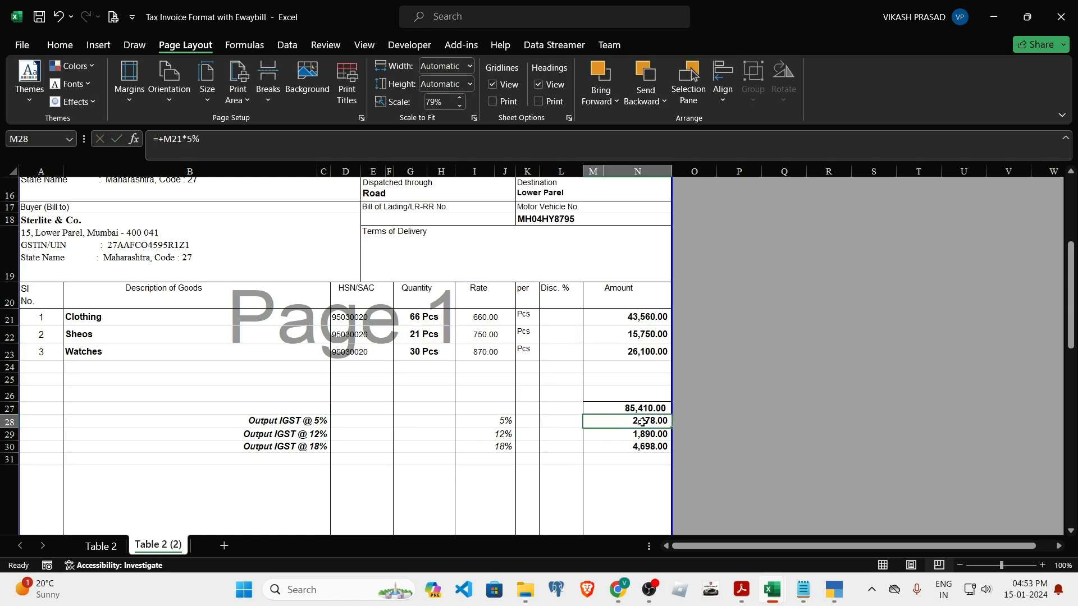
{"action": "scroll", "coordinate": [654, 372], "scroll_direction": "down", "scroll_amount": 10}
{"action": "scroll", "coordinate": [655, 372], "scroll_direction": "up", "scroll_amount": 10}
{"action": "scroll", "coordinate": [654, 372], "scroll_direction": "up", "scroll_amount": 5}
{"action": "scroll", "coordinate": [630, 389], "scroll_direction": "down", "scroll_amount": 7}
{"action": "left_click", "coordinate": [522, 367]}
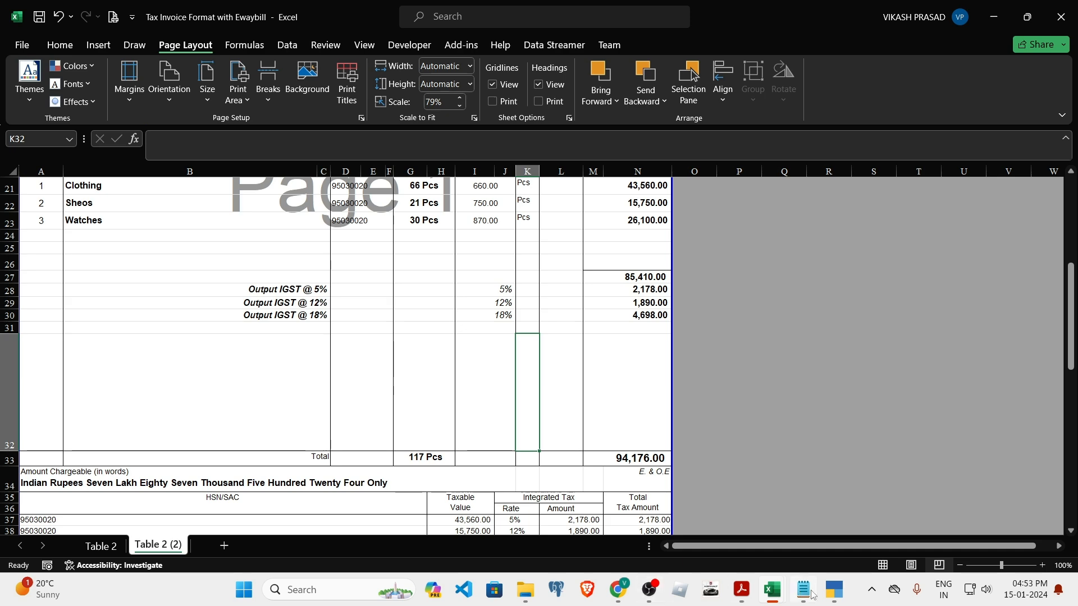
{"action": "left_click", "coordinate": [740, 590]}
{"action": "left_click", "coordinate": [830, 518]}
{"action": "scroll", "coordinate": [471, 436], "scroll_direction": "down", "scroll_amount": 4}
{"action": "key", "text": "alt+Tab"}
{"action": "scroll", "coordinate": [557, 391], "scroll_direction": "down", "scroll_amount": 6}
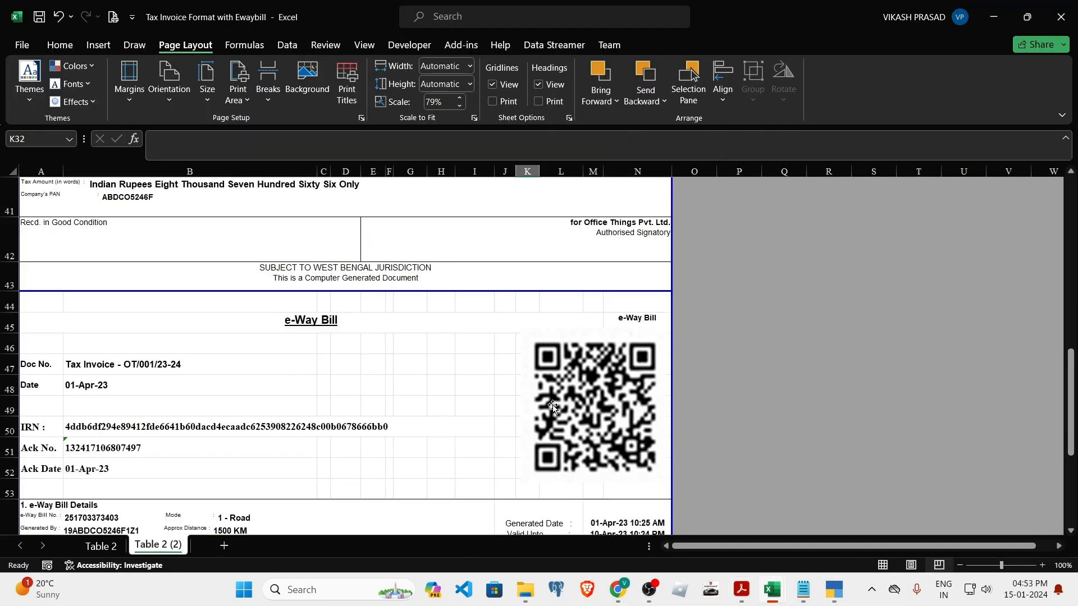
{"action": "scroll", "coordinate": [617, 371], "scroll_direction": "up", "scroll_amount": 3}
{"action": "left_click", "coordinate": [640, 410]}
{"action": "scroll", "coordinate": [389, 434], "scroll_direction": "down", "scroll_amount": 9}
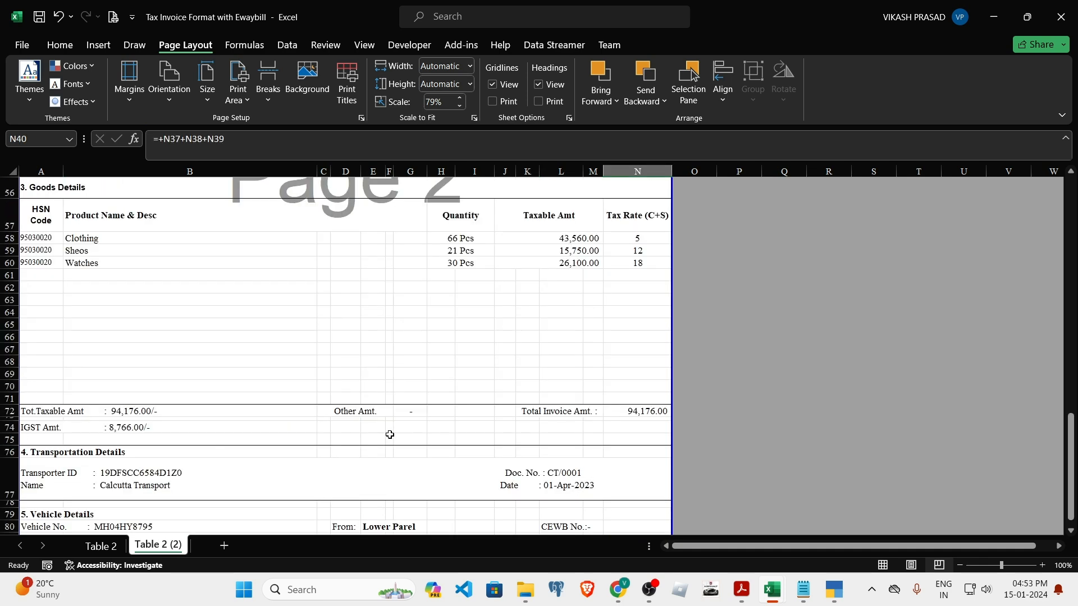
{"action": "scroll", "coordinate": [389, 434], "scroll_direction": "up", "scroll_amount": 5}
{"action": "scroll", "coordinate": [389, 435], "scroll_direction": "down", "scroll_amount": 3}
{"action": "scroll", "coordinate": [389, 435], "scroll_direction": "up", "scroll_amount": 15}
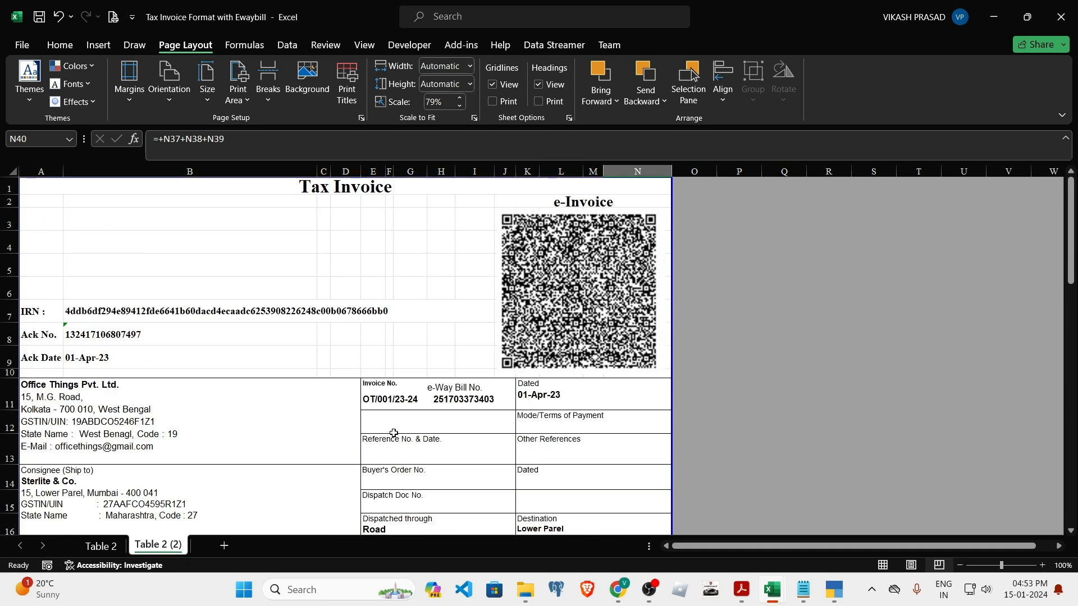
{"action": "left_click", "coordinate": [333, 441]}
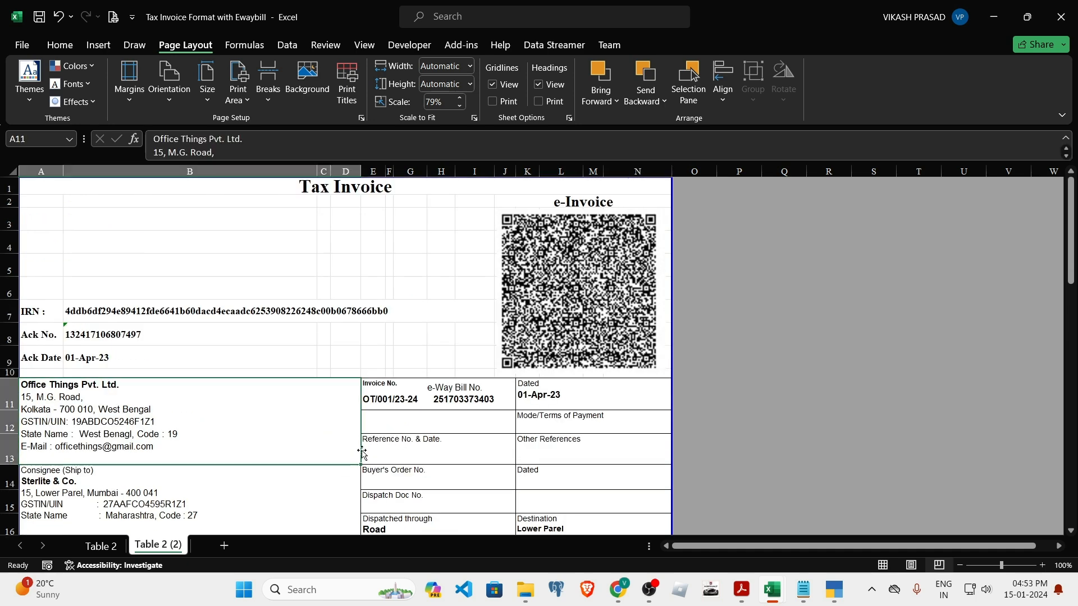
Switch to the sample invoice PDF and examine the Sheos quantity, the IGST lines and the tax summary.
{"action": "mouse_move", "coordinate": [825, 587]}
{"action": "left_click", "coordinate": [741, 586]}
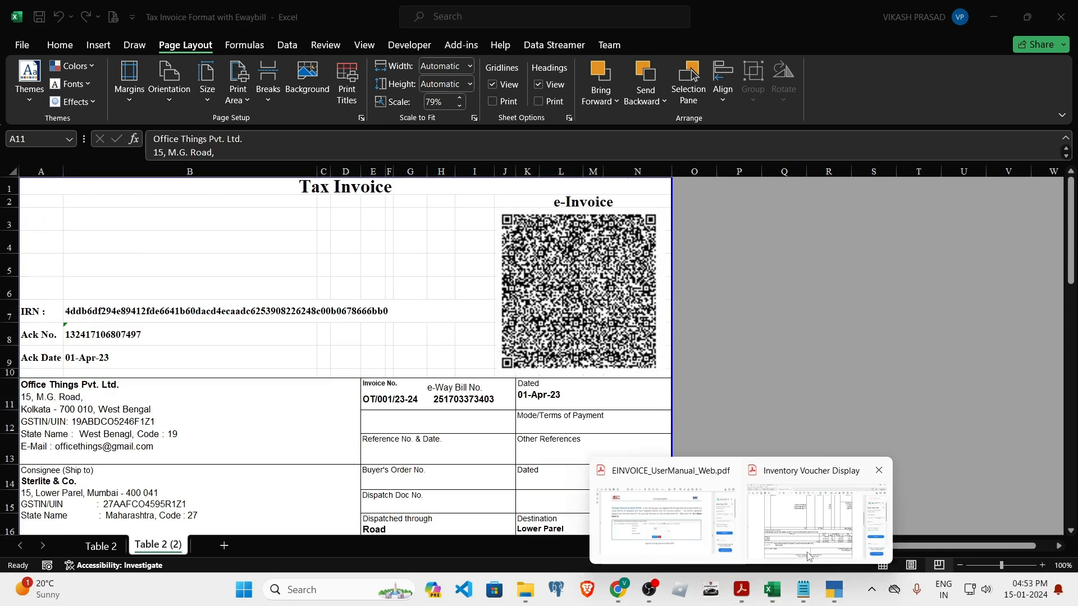
{"action": "left_click", "coordinate": [807, 512]}
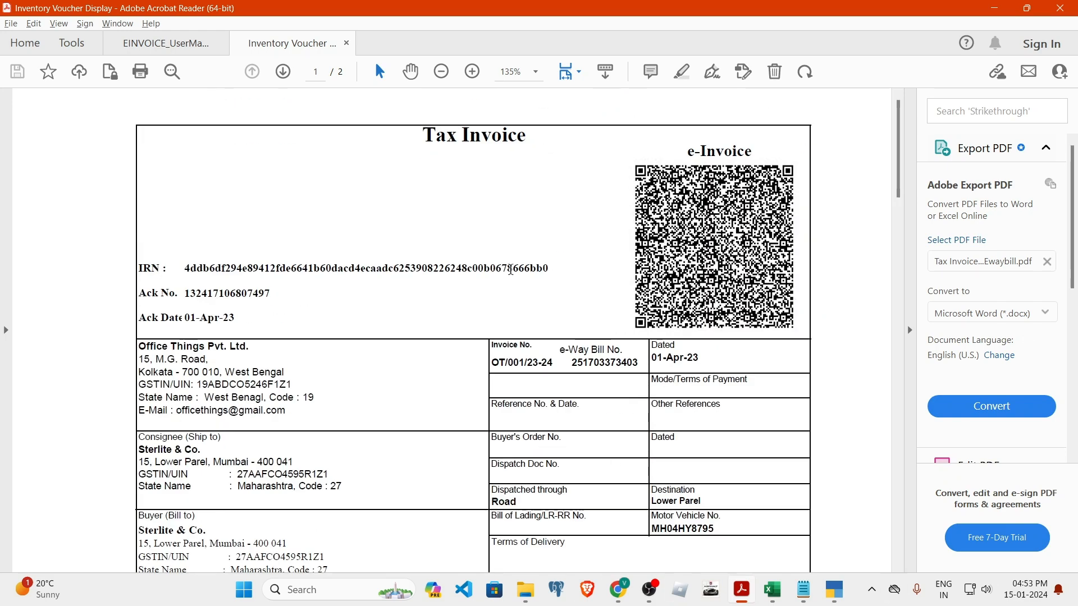
{"action": "scroll", "coordinate": [381, 412], "scroll_direction": "down", "scroll_amount": 4}
{"action": "scroll", "coordinate": [381, 412], "scroll_direction": "up", "scroll_amount": 2}
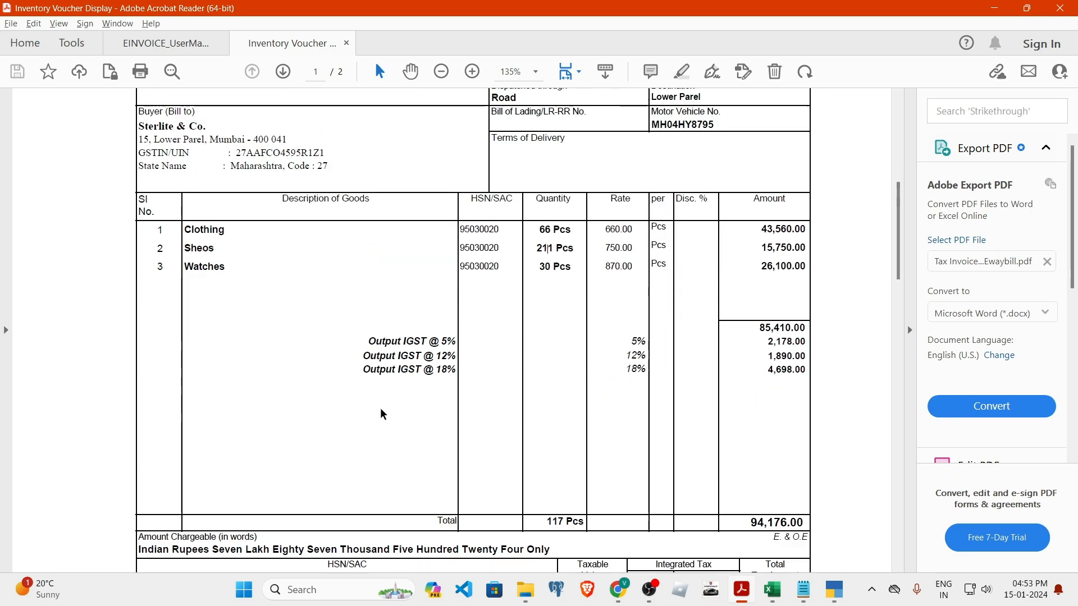
{"action": "left_click_drag", "start_coordinate": [551, 248], "coordinate": [578, 249]}
{"action": "left_click", "coordinate": [577, 391]}
{"action": "scroll", "coordinate": [770, 344], "scroll_direction": "down", "scroll_amount": 2}
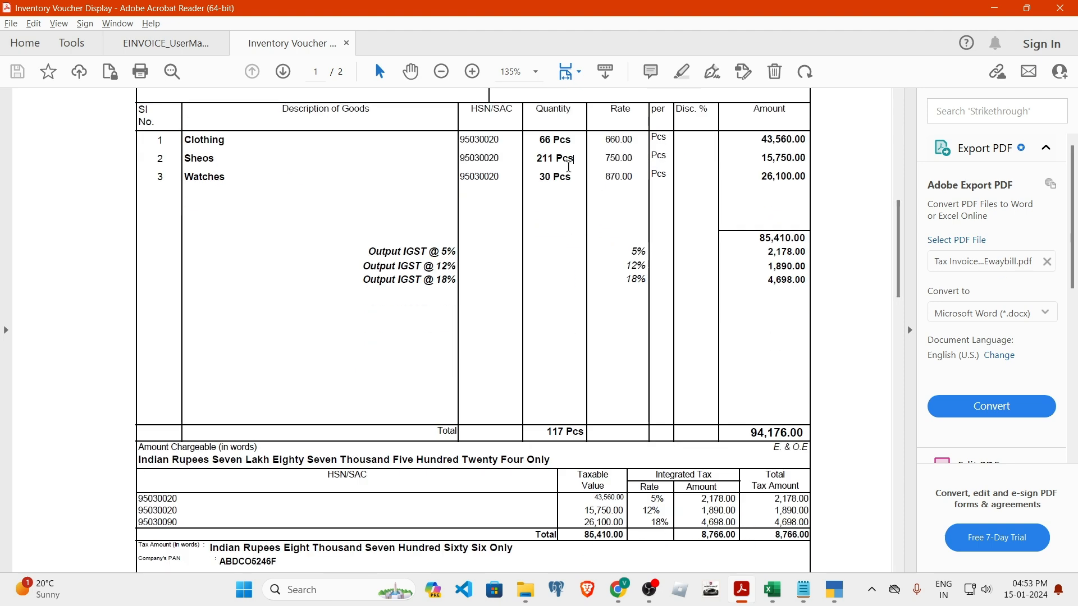
{"action": "triple_click", "coordinate": [552, 155]}
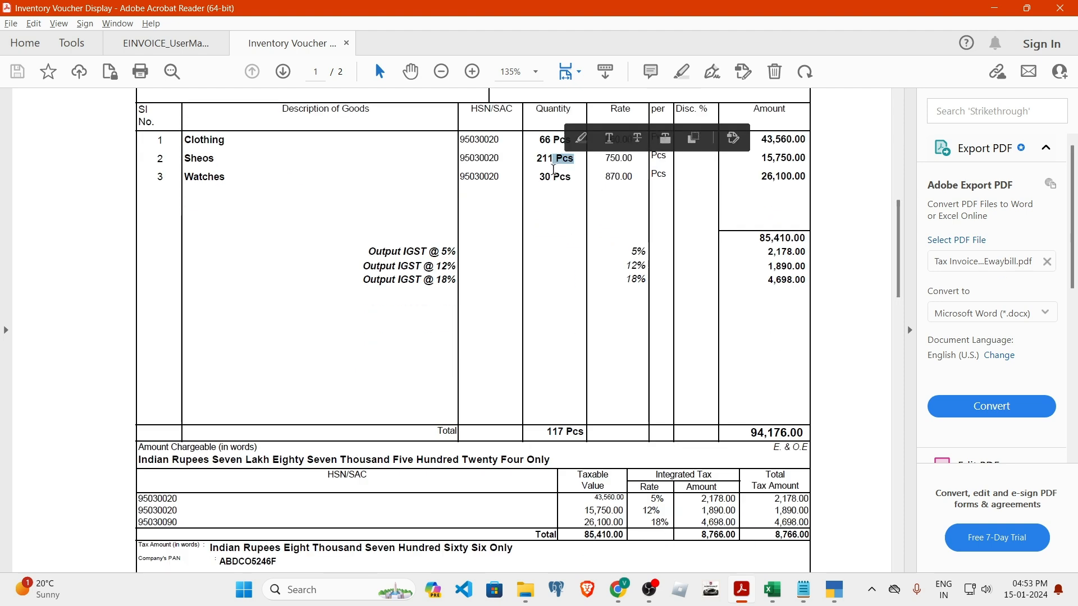
{"action": "left_click", "coordinate": [596, 158]}
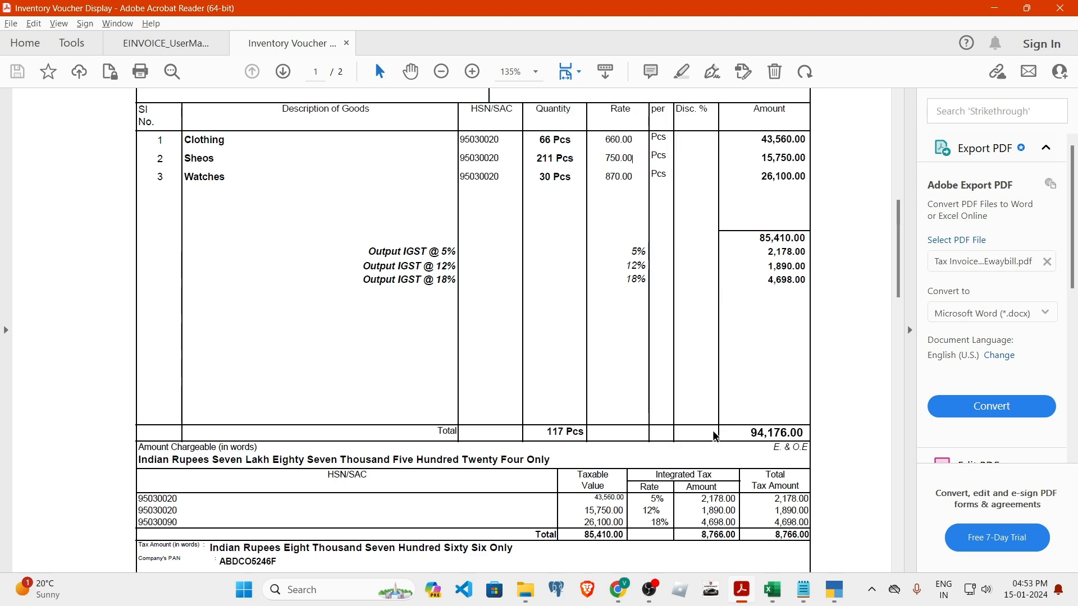
{"action": "scroll", "coordinate": [853, 203], "scroll_direction": "down", "scroll_amount": 2}
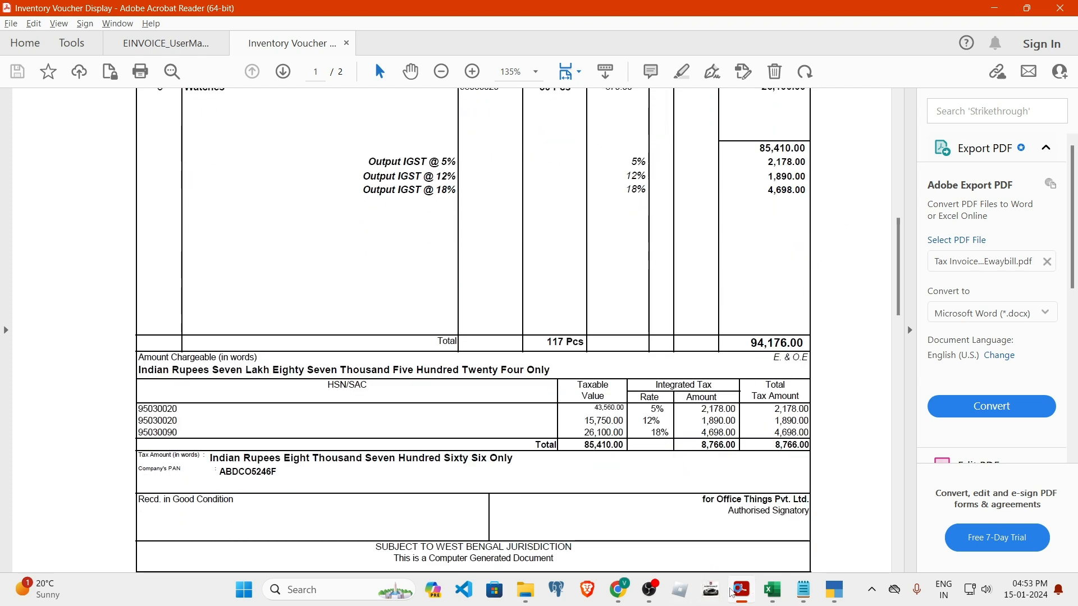
Switch to TallyPrime and create a ledger named Output IGST @ 5% under Duties & Taxes from the sales voucher.
{"action": "left_click", "coordinate": [835, 589]}
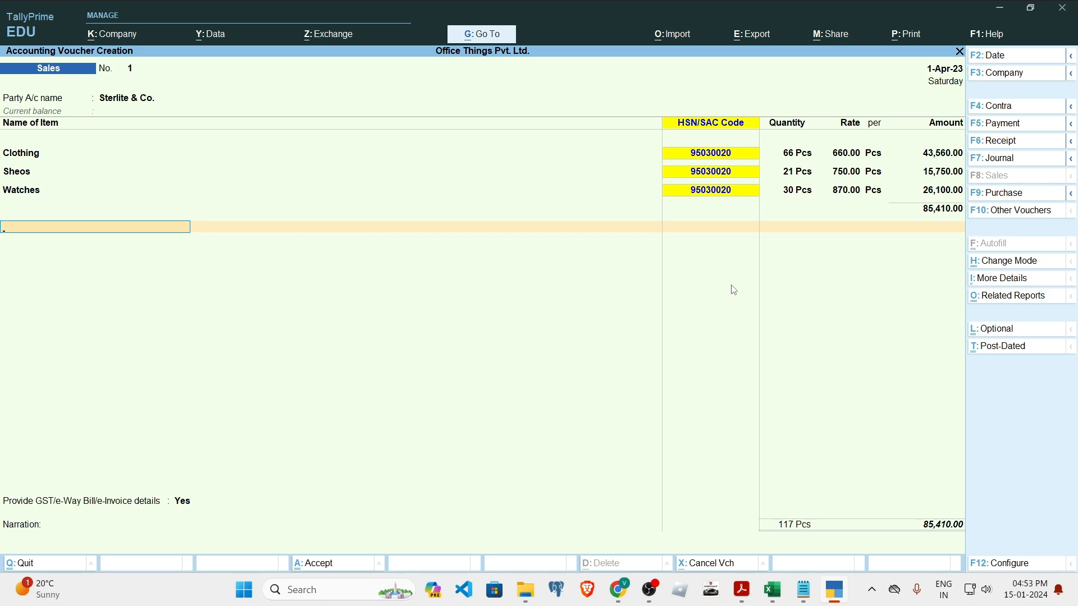
{"action": "key", "text": "alt+Tab"}
{"action": "key", "text": "alt+Tab"}
{"action": "key", "text": "alt+c"}
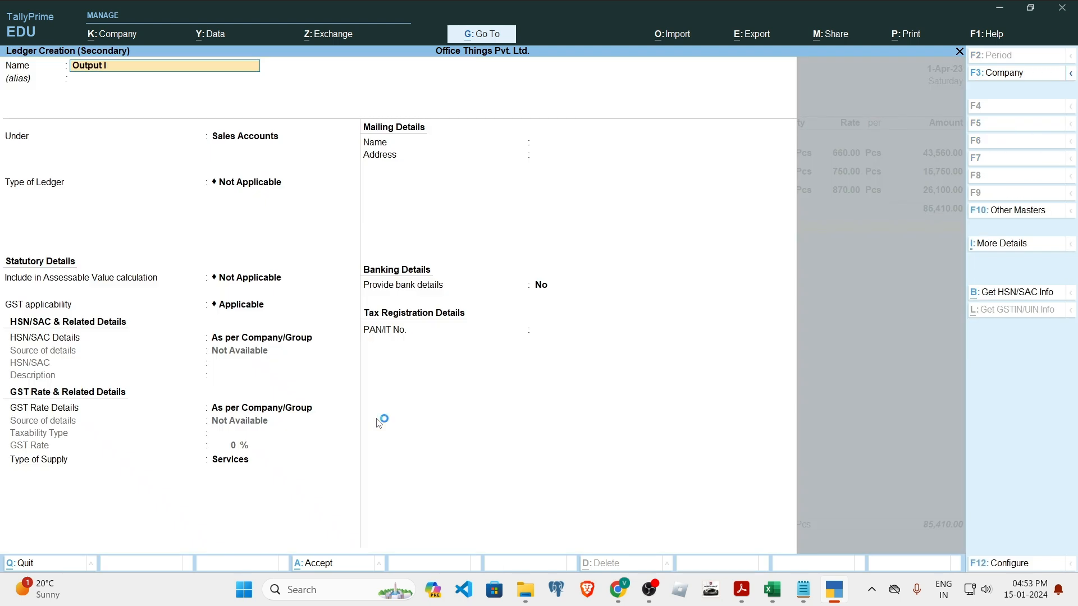
{"action": "type", "text": "Output IGST @ 5%"}
{"action": "key", "text": "Return"}
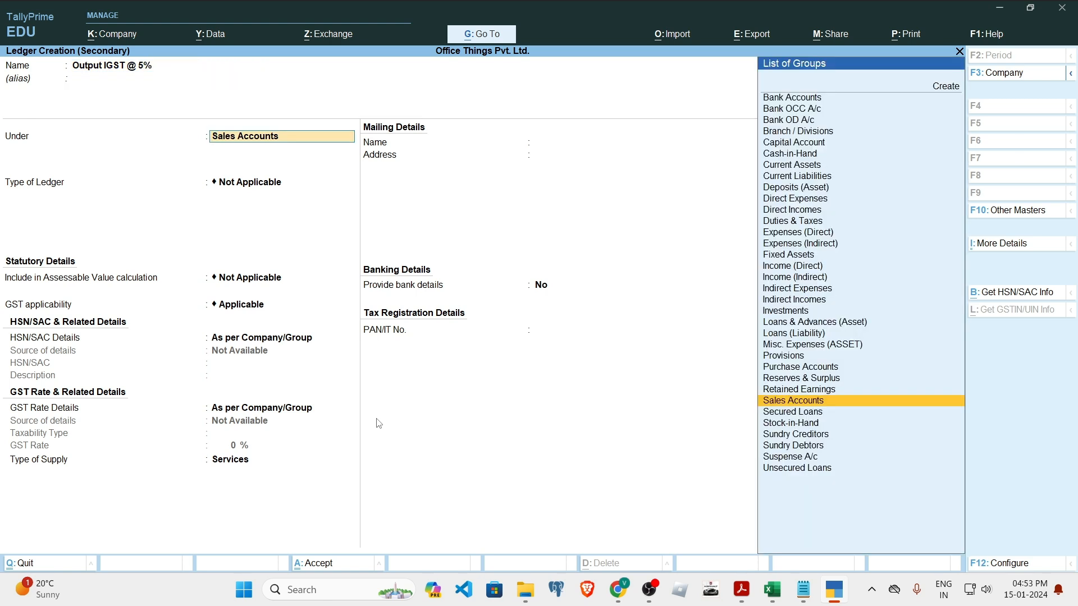
{"action": "type", "text": "dut"}
{"action": "key", "text": "Return"}
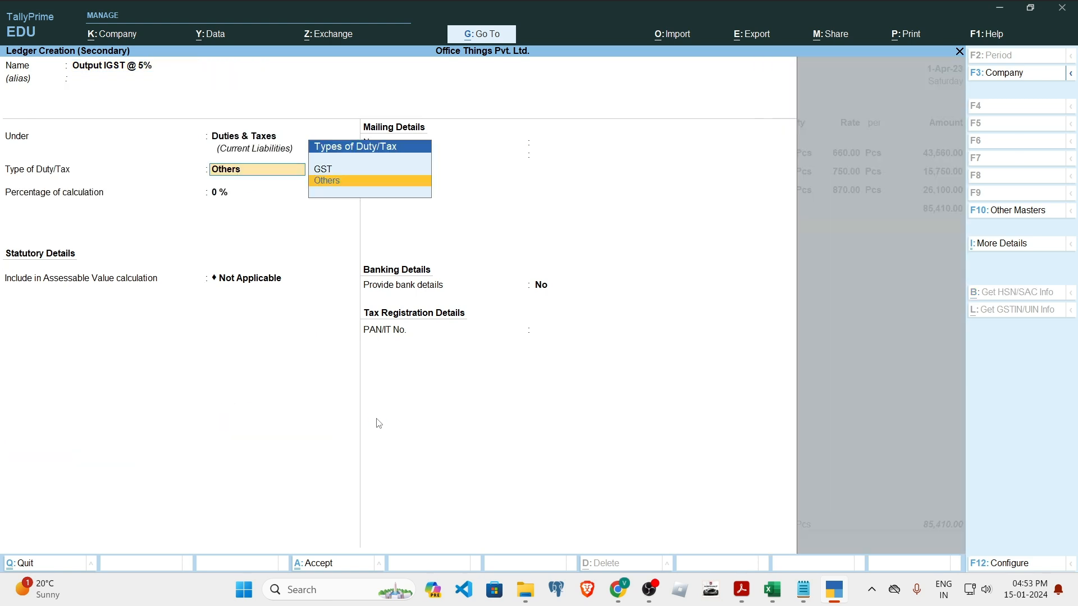
Set the ledger's duty type to GST, tax type to IGST and percentage to 5%, then save it and apply it to the voucher.
{"action": "type", "text": "g"}
{"action": "key", "text": "Return"}
{"action": "key", "text": "Return"}
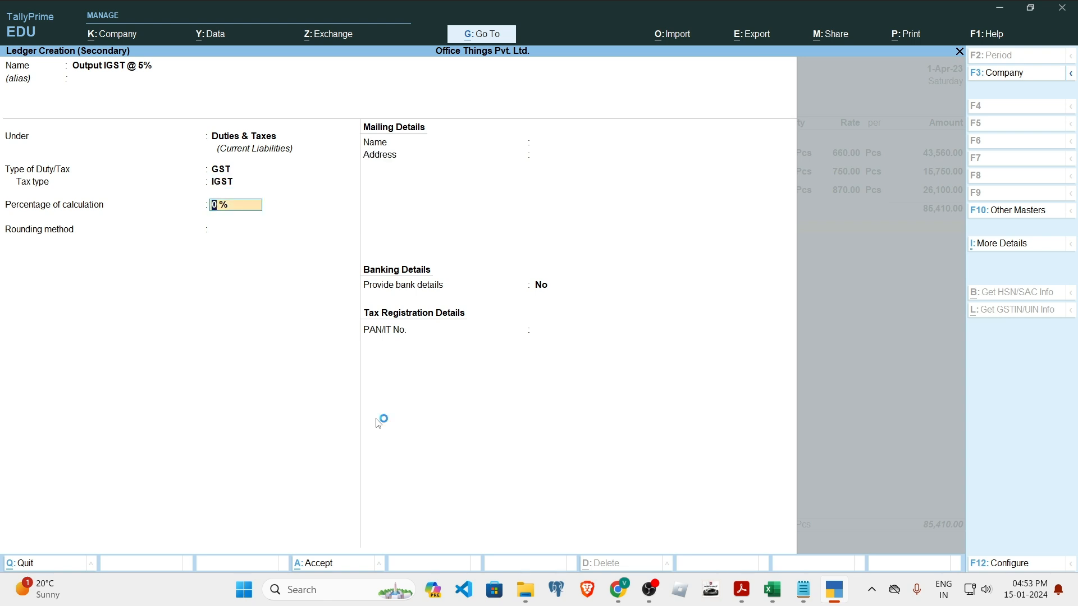
{"action": "type", "text": "5"}
{"action": "key", "text": "Return"}
{"action": "key", "text": "Return"}
{"action": "key", "text": "ctrl+a"}
{"action": "key", "text": "Return"}
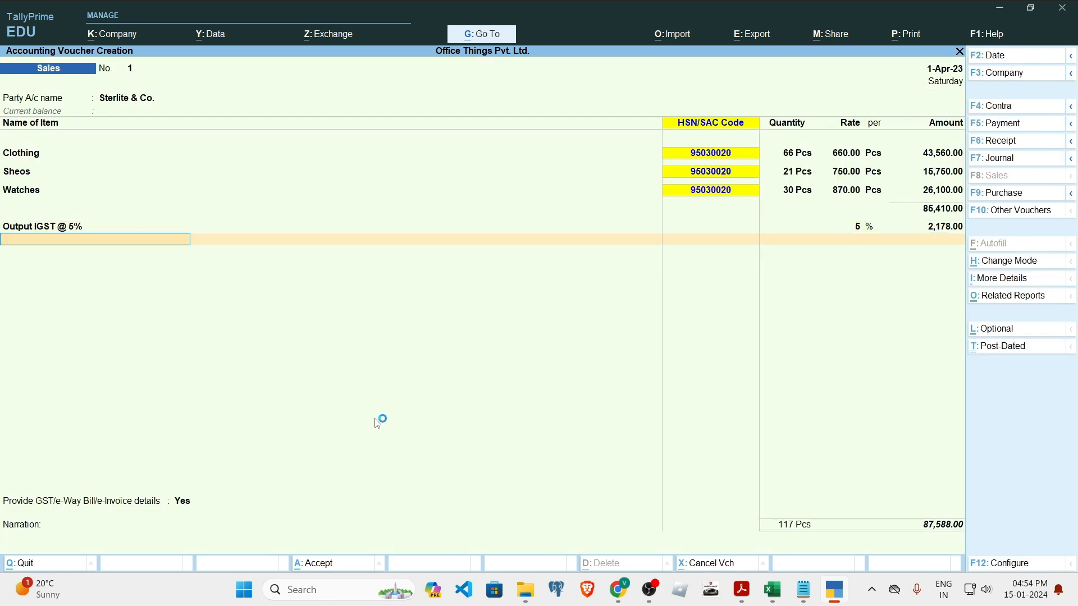
{"action": "key", "text": "BackSpace"}
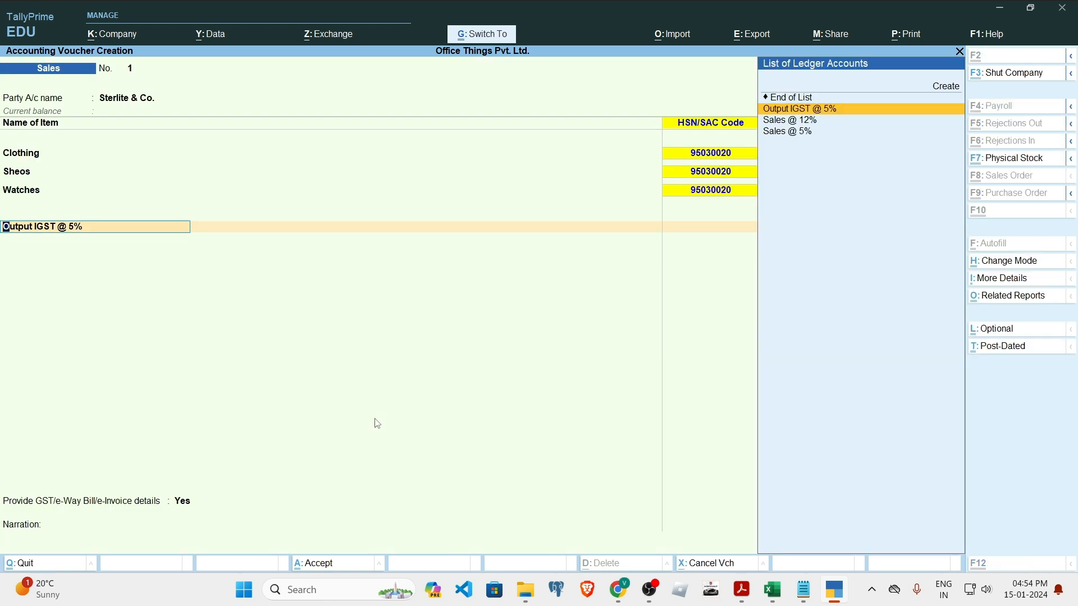
{"action": "key", "text": "Return"}
{"action": "key", "text": "Return"}
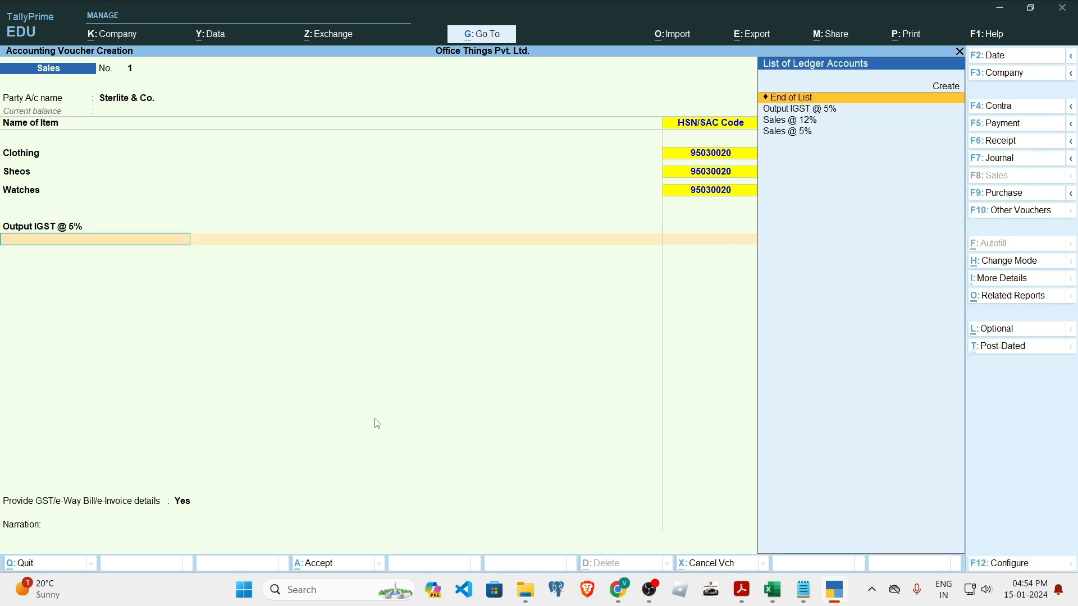
Create a second tax ledger named Output IGST @ 12% under Duties & Taxes for the next voucher line.
{"action": "key", "text": "alt+c"}
{"action": "type", "text": "Output IGST @ 5%"}
{"action": "key", "text": "BackSpace"}
{"action": "key", "text": "BackSpace"}
{"action": "type", "text": "12"}
{"action": "key", "text": "Return"}
{"action": "key", "text": "Return"}
{"action": "key", "text": "Return"}
Specify GST as the duty type, IGST as the tax type and 12% as the percentage, and save the ledger onto the voucher.
{"action": "key", "text": "Up"}
{"action": "key", "text": "Return"}
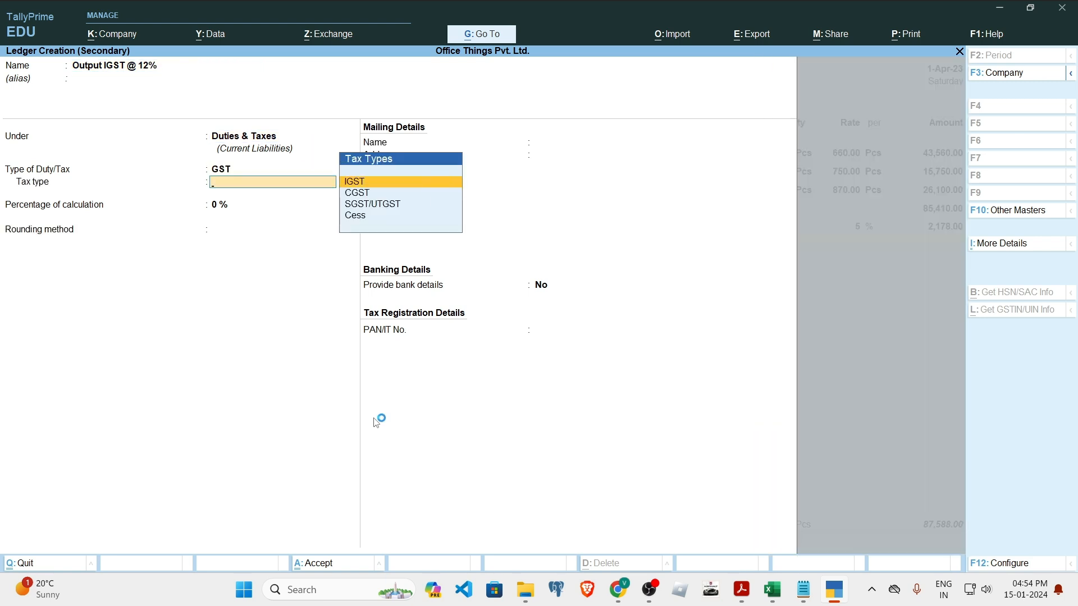
{"action": "key", "text": "Return"}
{"action": "type", "text": "12"}
{"action": "key", "text": "Return"}
{"action": "key", "text": "Return"}
{"action": "key", "text": "ctrl+a"}
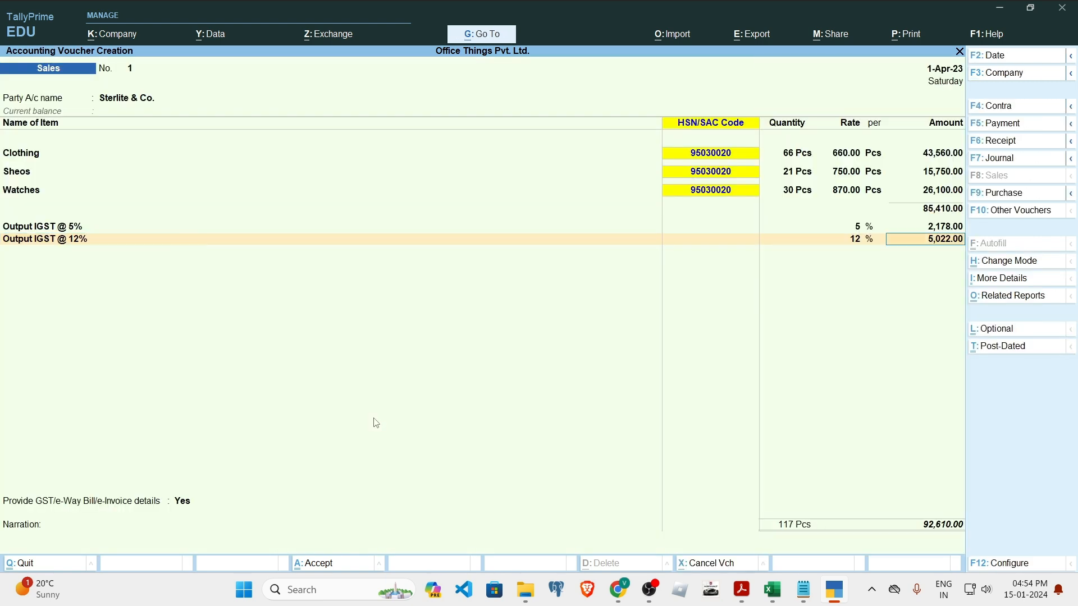
Create and save a third tax ledger, Output IGST @ 18%, under Duties & Taxes with duty type GST, tax type IGST and percentage 18%.
{"action": "key", "text": "Return"}
{"action": "key", "text": "alt+c"}
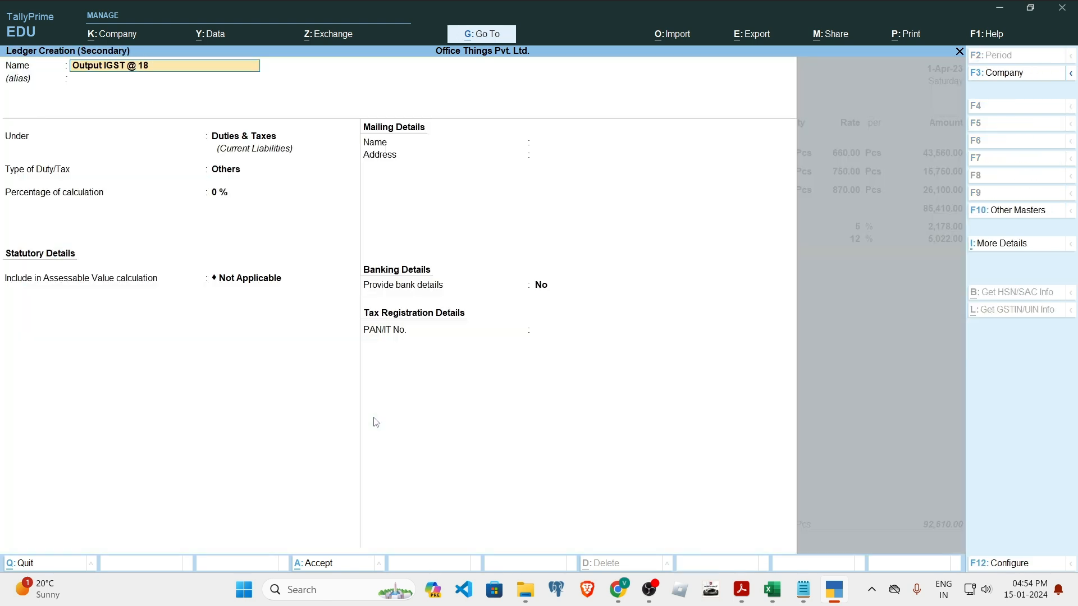
{"action": "key", "text": "Return"}
{"action": "key", "text": "Up"}
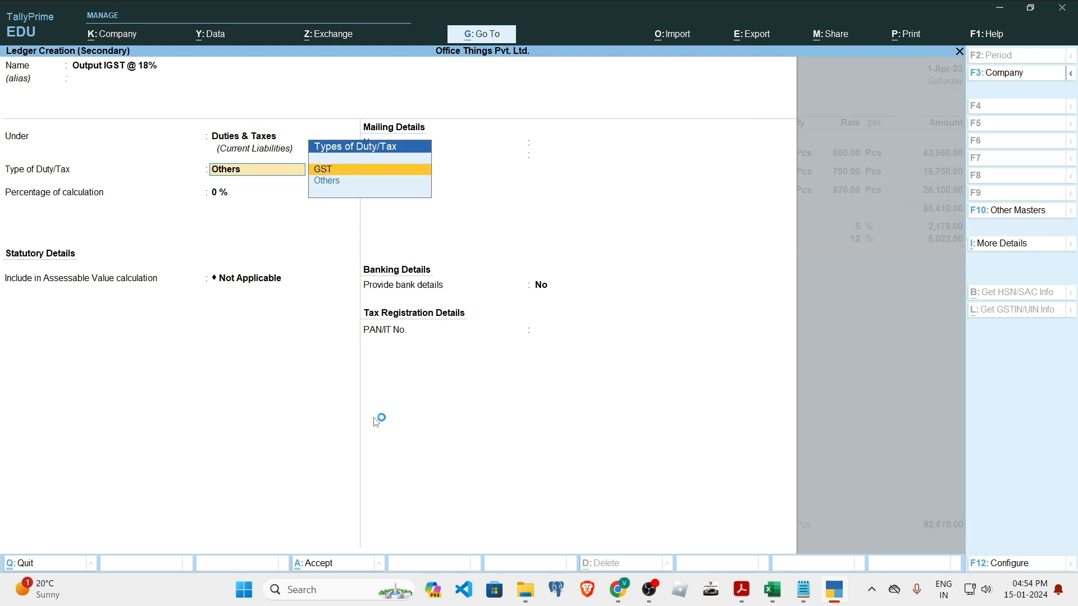
{"action": "key", "text": "Return"}
{"action": "key", "text": "Return"}
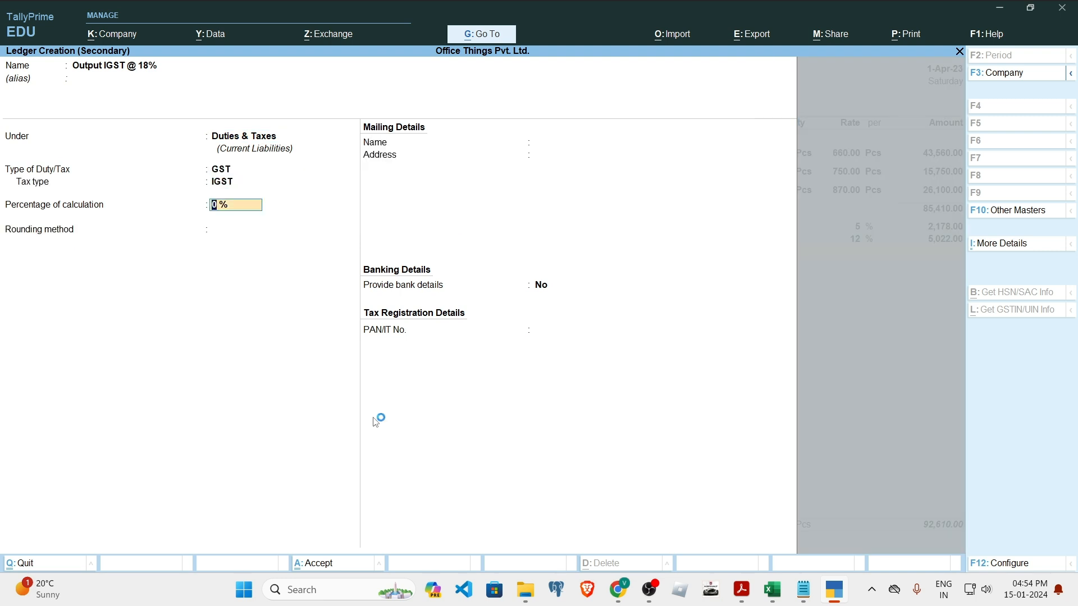
{"action": "type", "text": "18"}
{"action": "key", "text": "Return"}
{"action": "key", "text": "ctrl+a"}
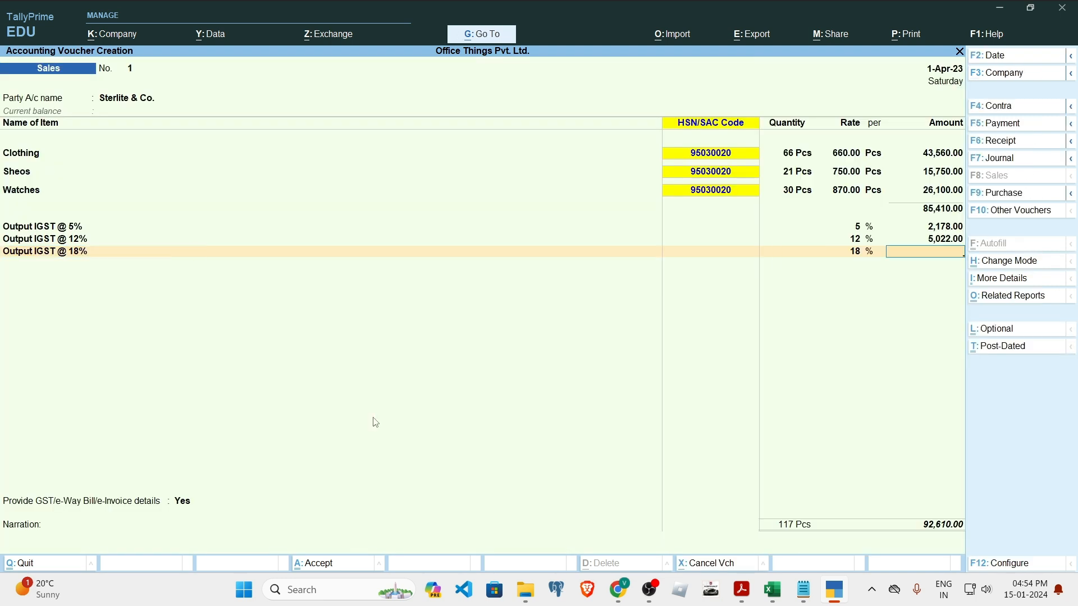
Open the Output IGST @ 18% ledger from the voucher to check its tax settings, and return to the voucher.
{"action": "key", "text": "BackSpace"}
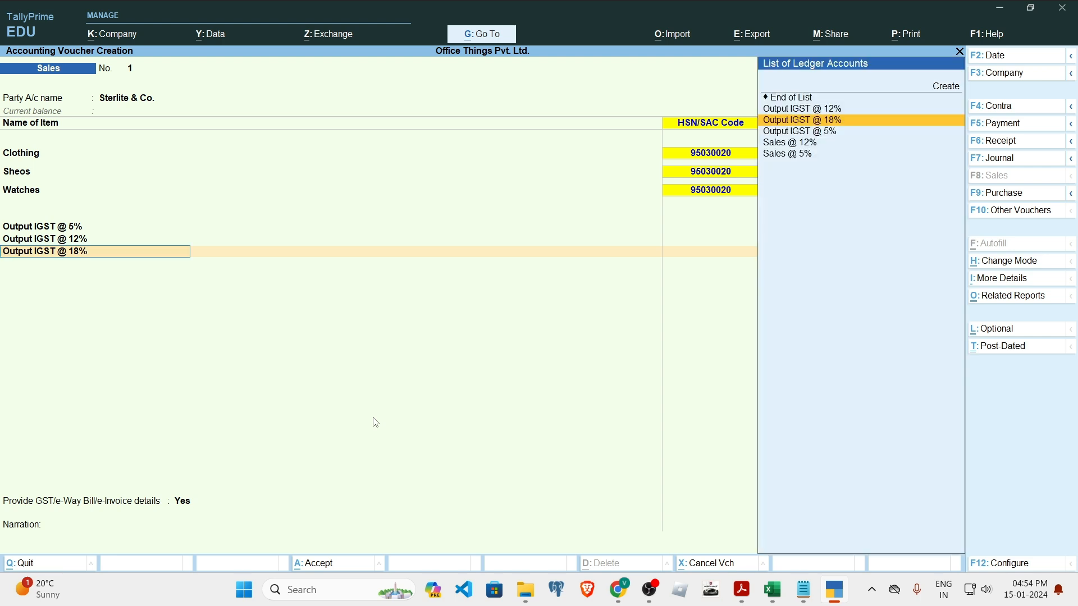
{"action": "key", "text": "ctrl+Return"}
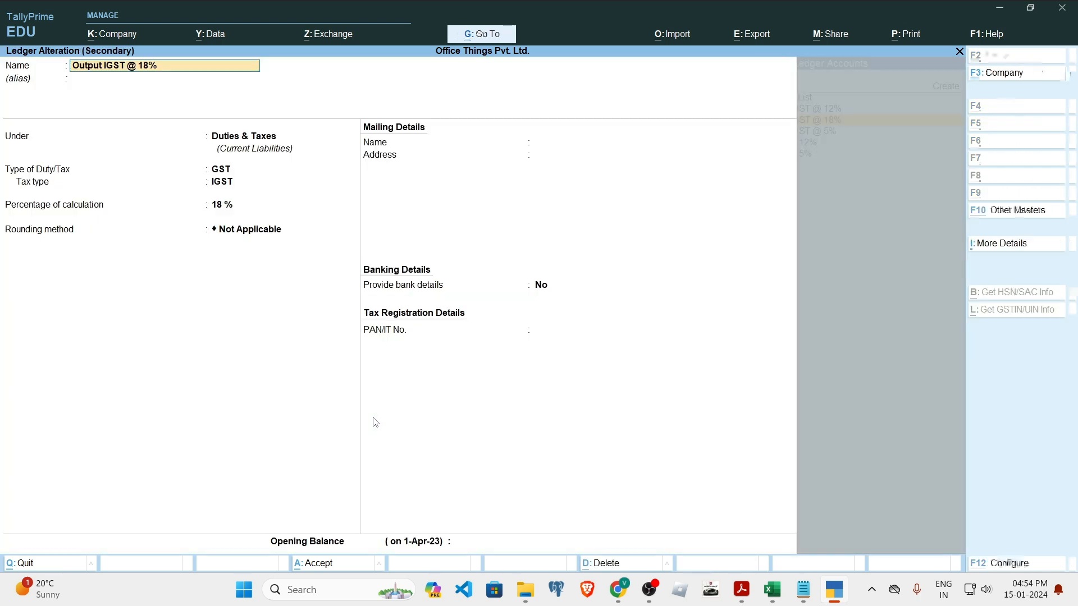
{"action": "key", "text": "ctrl+a"}
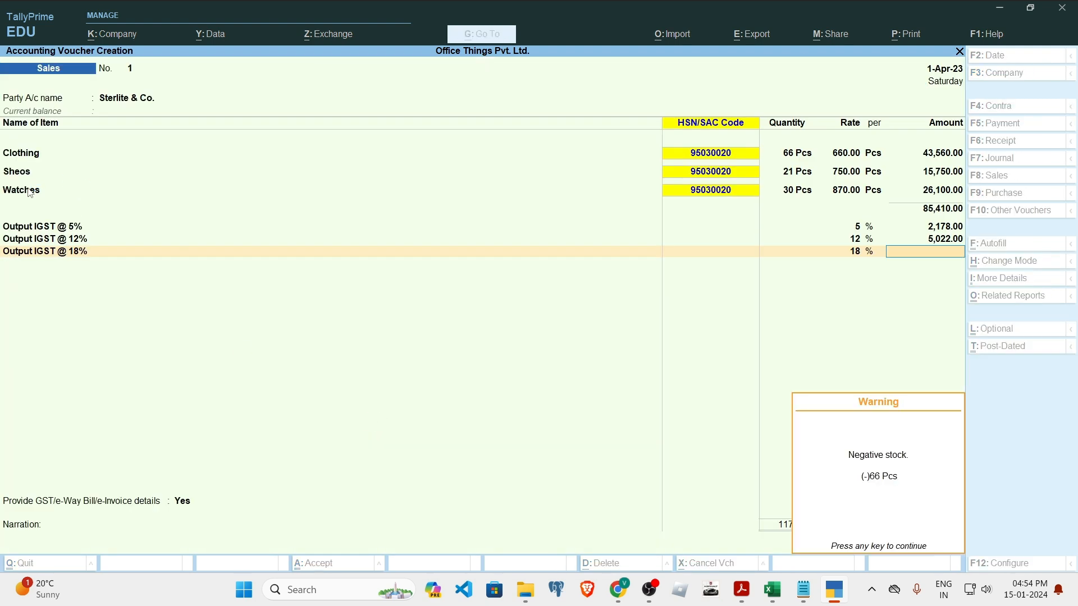
Check the GST rate details of the Watches stock item and the sales ledger allocated to that voucher line.
{"action": "key", "text": "Return"}
{"action": "key", "text": "Return"}
{"action": "key", "text": "BackSpace"}
{"action": "key", "text": "Return"}
{"action": "key", "text": "Return"}
{"action": "key", "text": "Return"}
{"action": "key", "text": "ctrl+Return"}
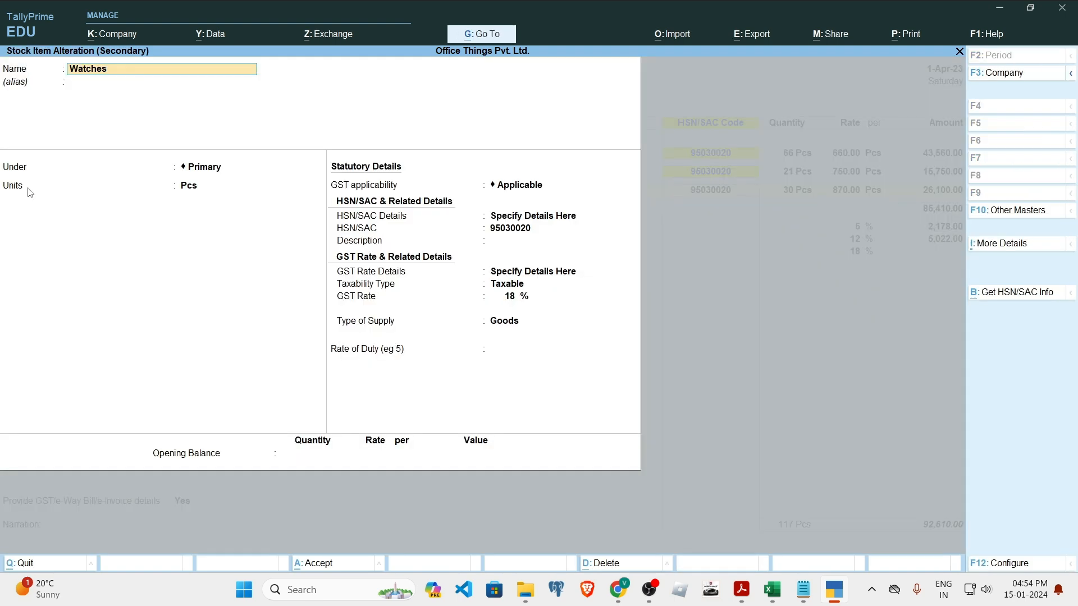
{"action": "key", "text": "ctrl+a"}
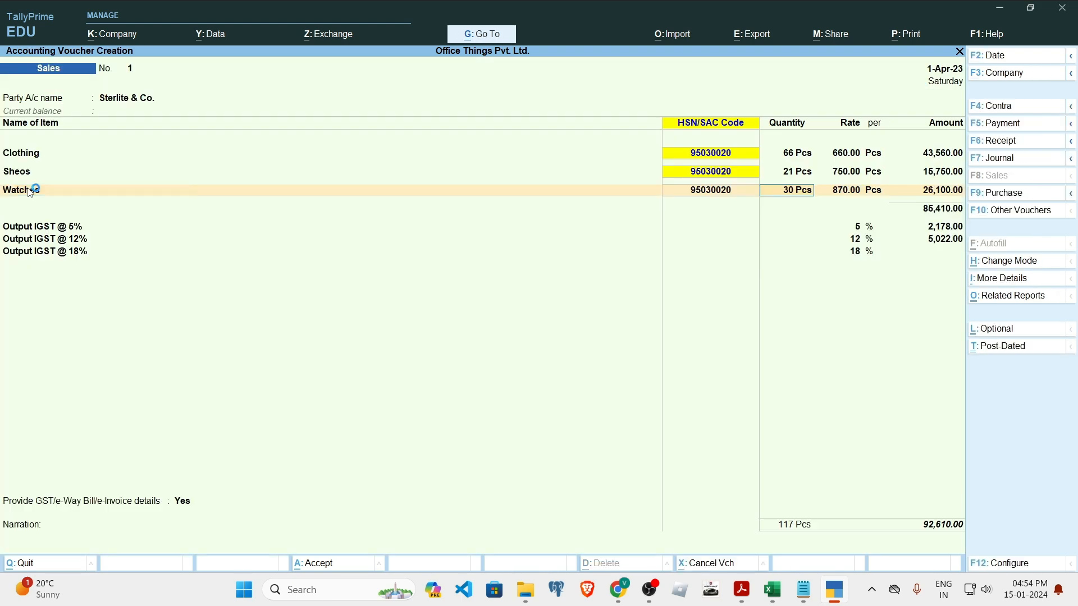
{"action": "key", "text": "Return"}
{"action": "key", "text": "Return"}
{"action": "key", "text": "Return"}
{"action": "key", "text": "Return"}
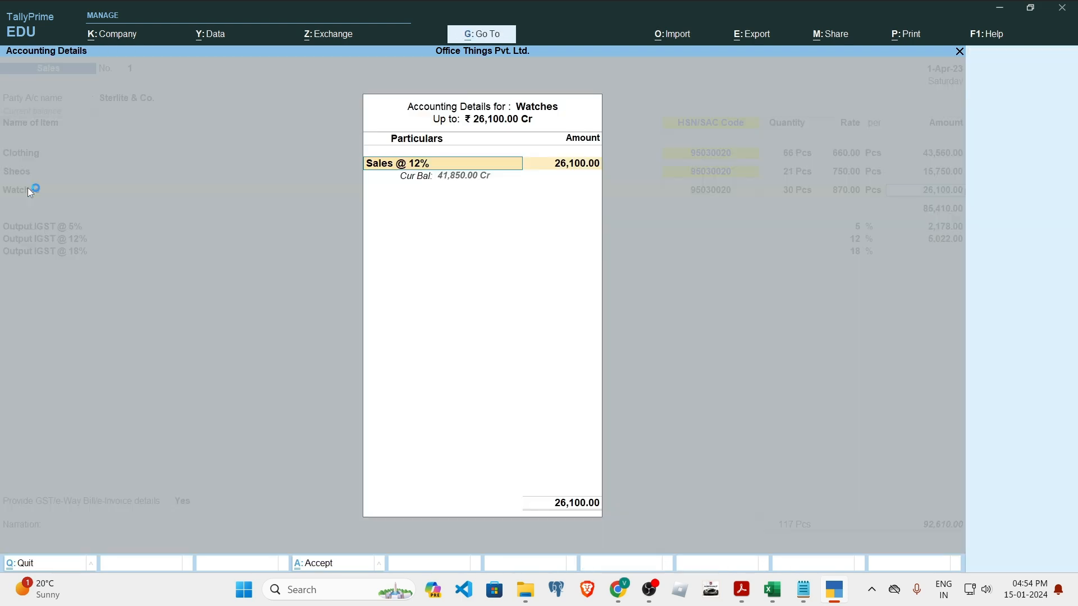
{"action": "key", "text": "ctrl+a"}
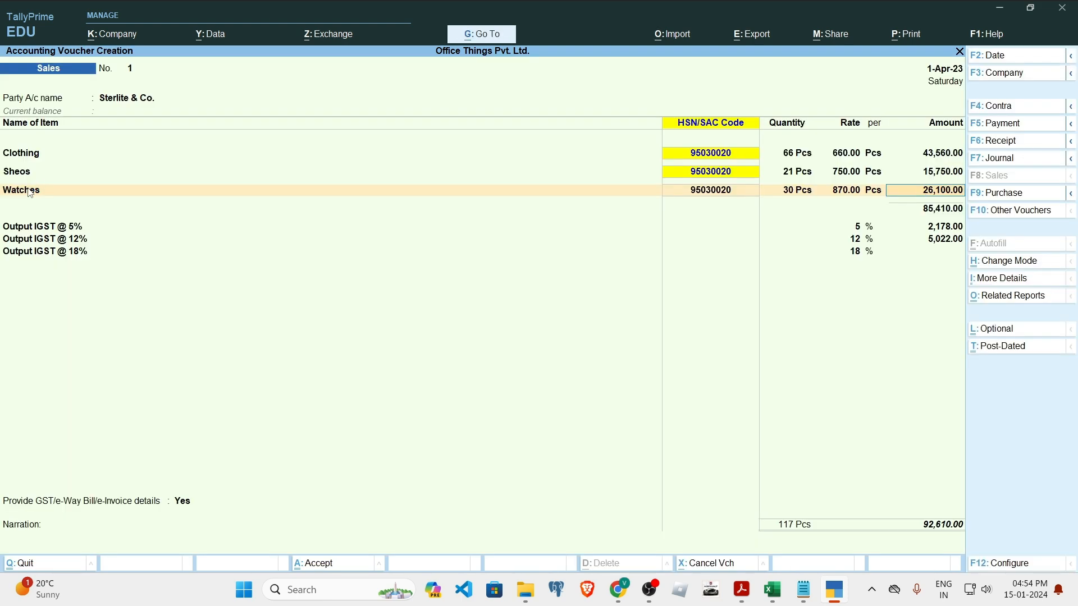
Replace the sales ledger allocated to Watches with a new ledger named Sales @ 18% under Sales Accounts.
{"action": "key", "text": "Return"}
{"action": "key", "text": "BackSpace"}
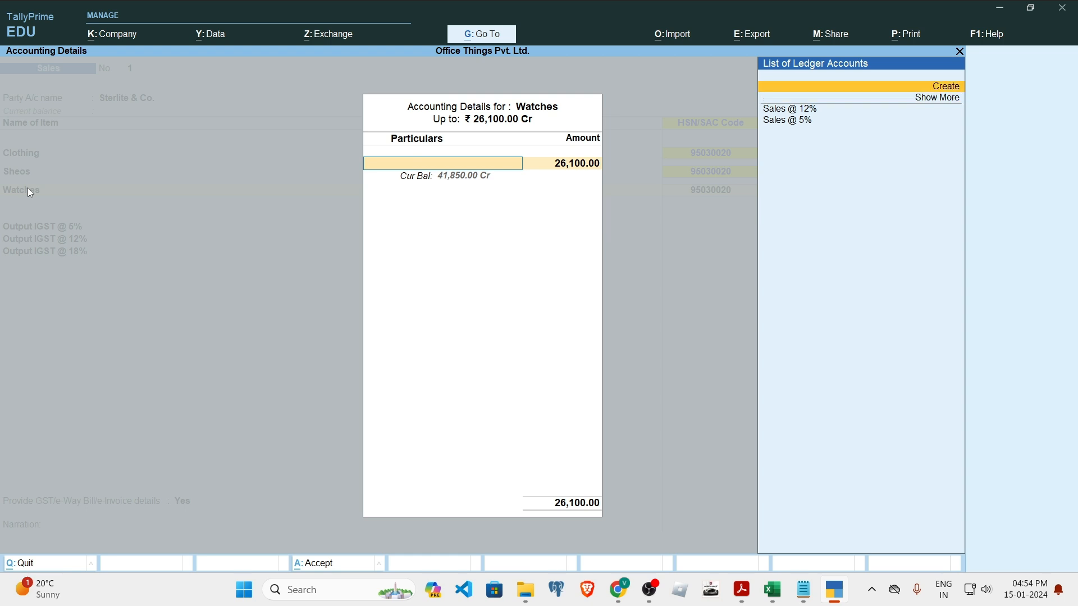
{"action": "key", "text": "Return"}
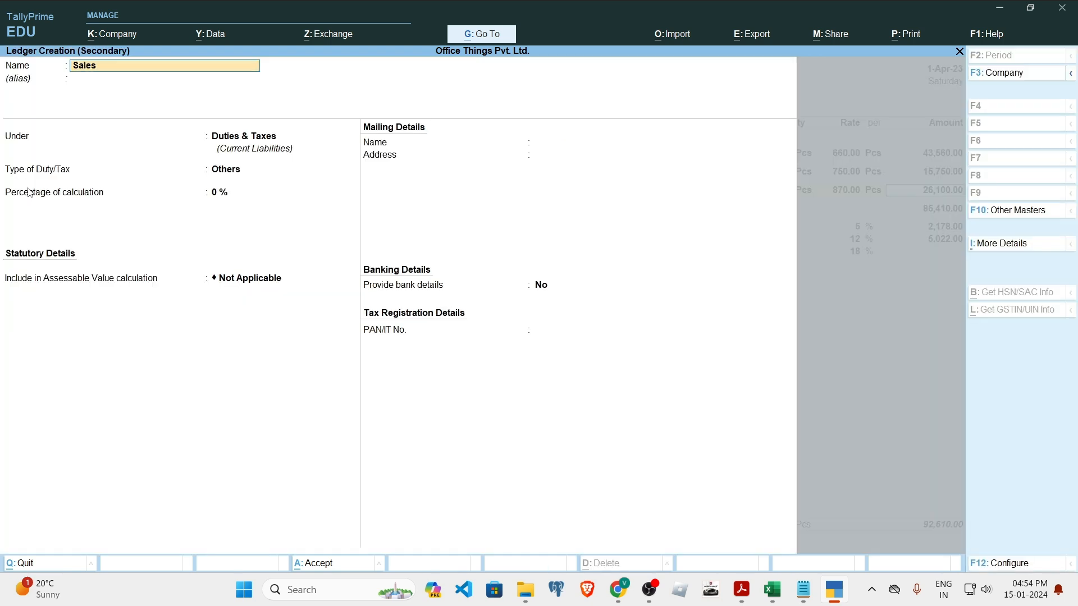
{"action": "type", "text": "Sales @ 18%"}
{"action": "key", "text": "Return"}
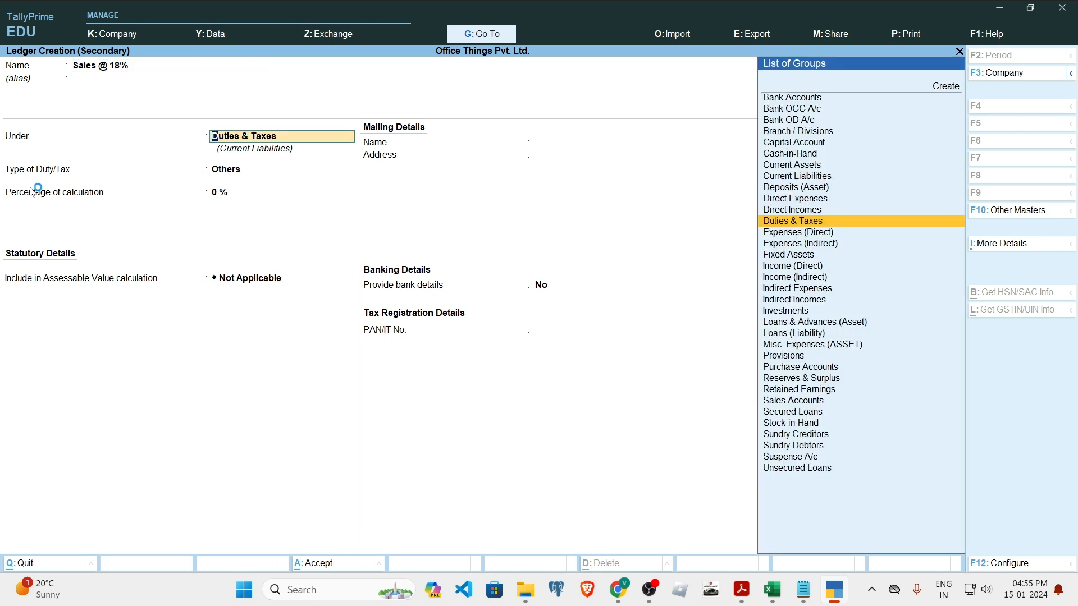
{"action": "type", "text": "Sale"}
{"action": "key", "text": "Return"}
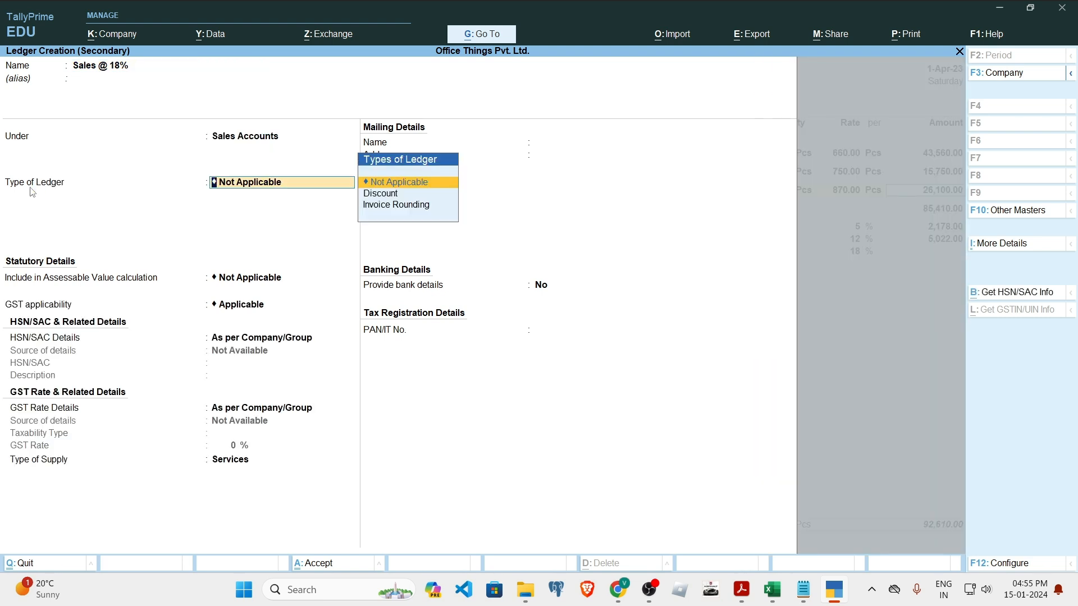
Specify the ledger's GST rate details as Taxable at 18% with type of supply Goods, and save the ledger.
{"action": "key", "text": "Return"}
{"action": "key", "text": "Return"}
{"action": "key", "text": "Return"}
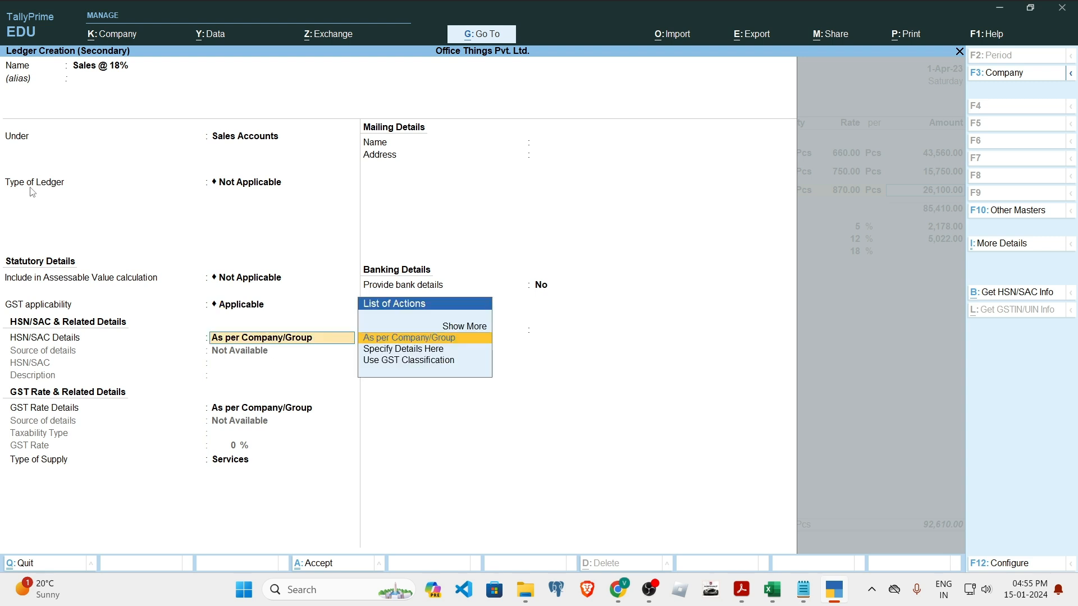
{"action": "key", "text": "Return"}
{"action": "key", "text": "Down"}
{"action": "key", "text": "Return"}
{"action": "key", "text": "Return"}
{"action": "type", "text": "18"}
{"action": "key", "text": "Return"}
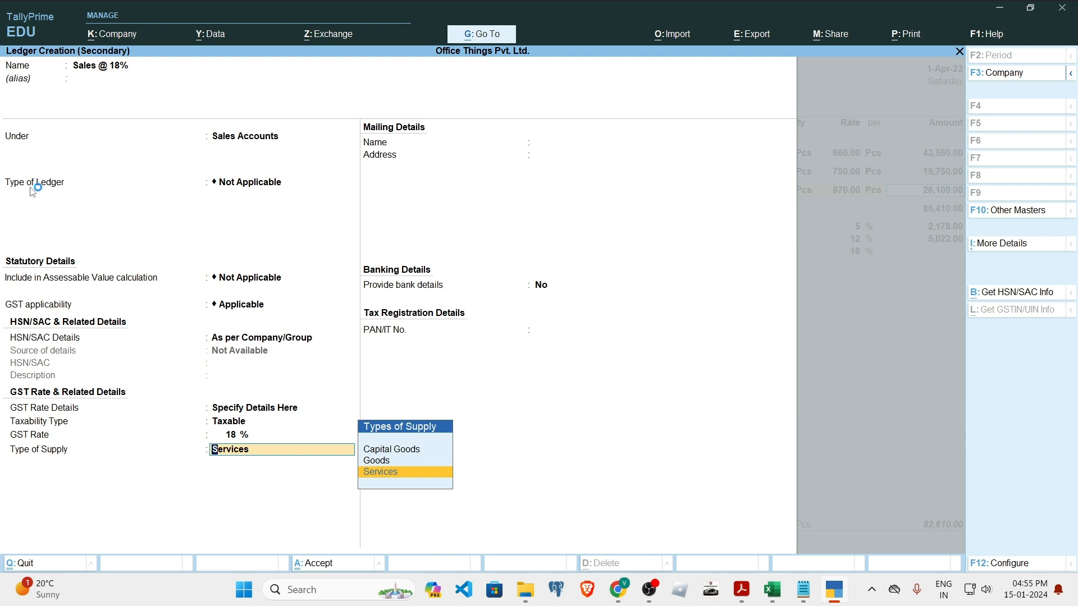
{"action": "key", "text": "Up"}
{"action": "key", "text": "Return"}
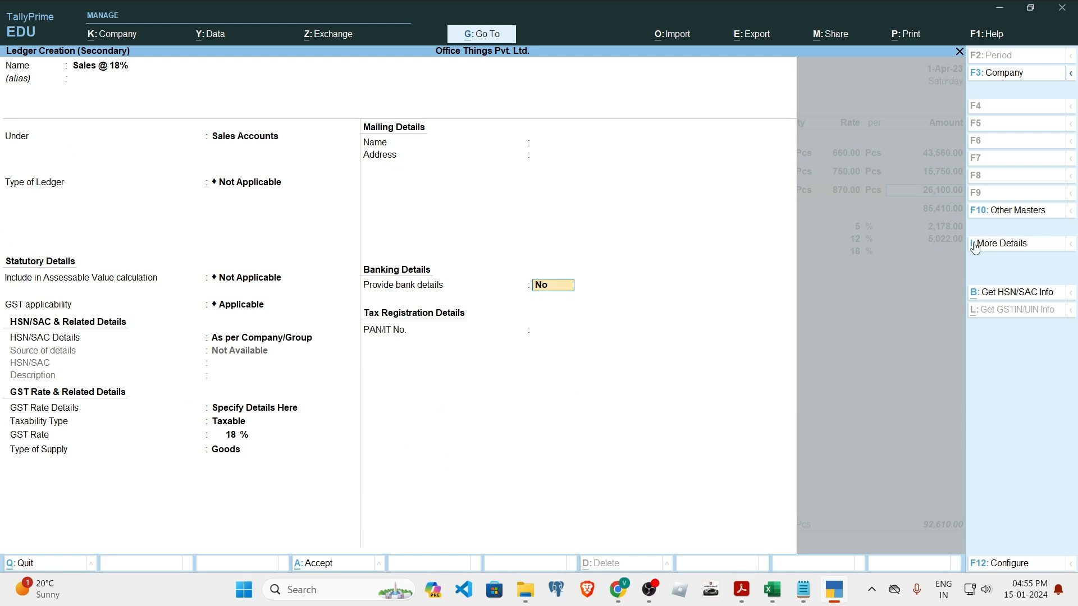
{"action": "key", "text": "Return"}
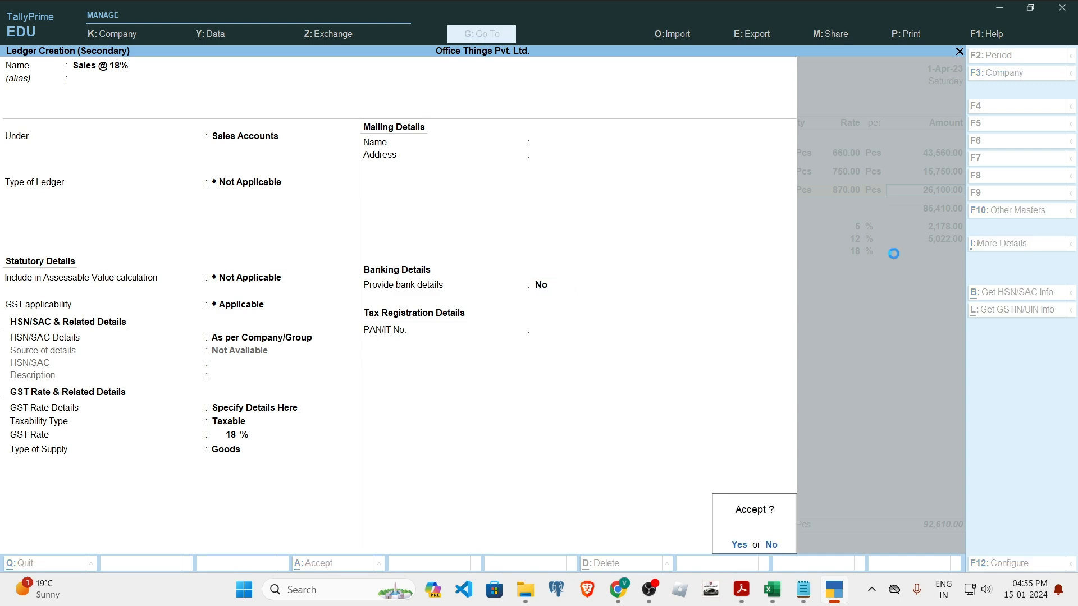
{"action": "key", "text": "Return"}
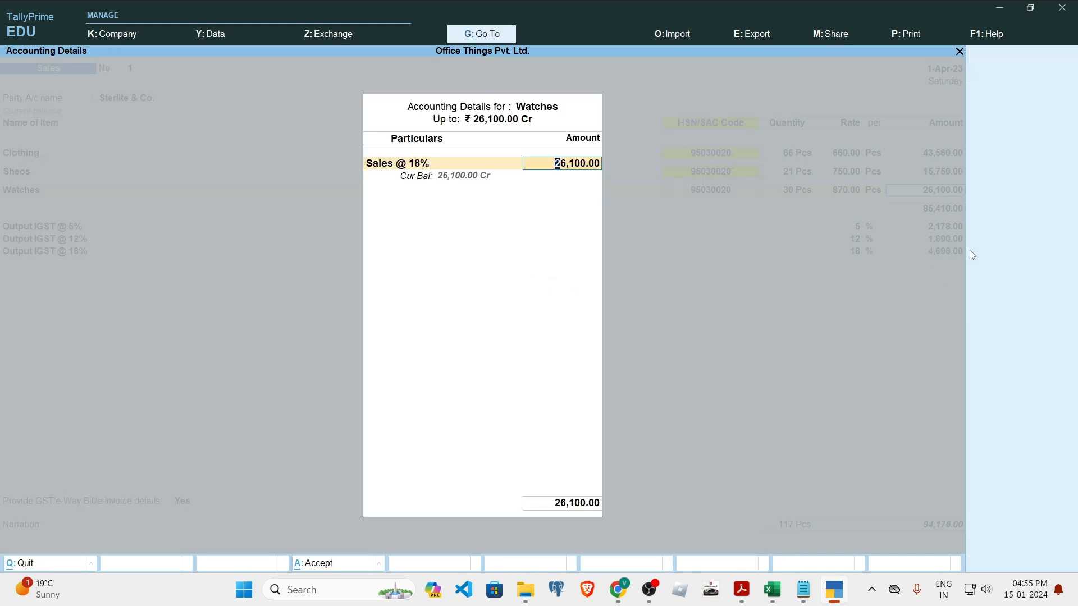
Accept the full Watches amount under Sales @ 18% and recalculate the three Output IGST lines, ending the voucher's ledger entries.
{"action": "key", "text": "Return"}
{"action": "key", "text": "Return"}
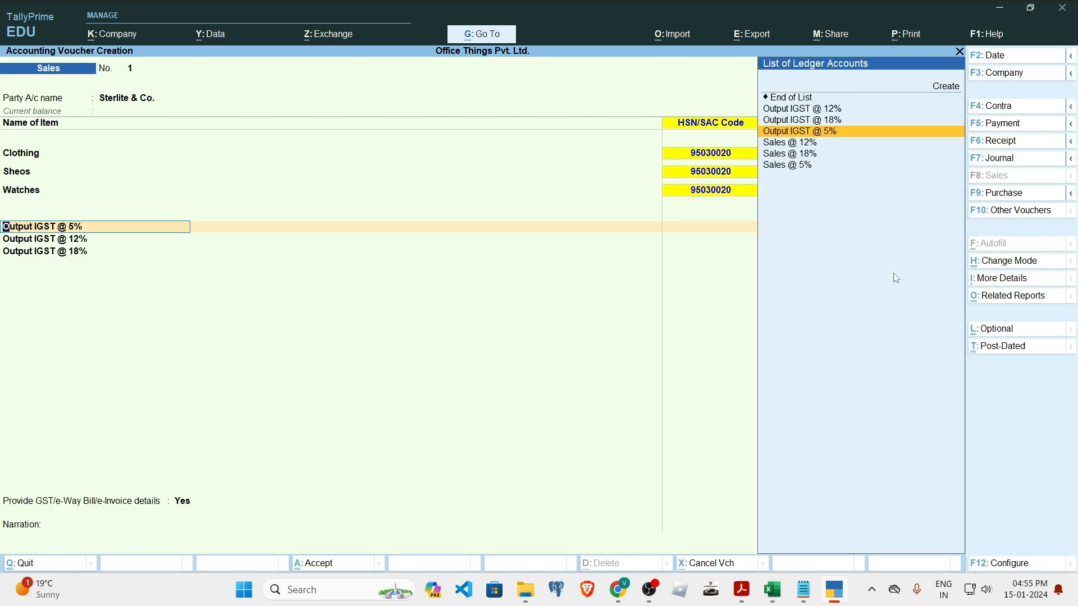
{"action": "key", "text": "Return"}
{"action": "key", "text": "Return"}
{"action": "key", "text": "Return"}
{"action": "key", "text": "Return"}
{"action": "key", "text": "Return"}
{"action": "key", "text": "Return"}
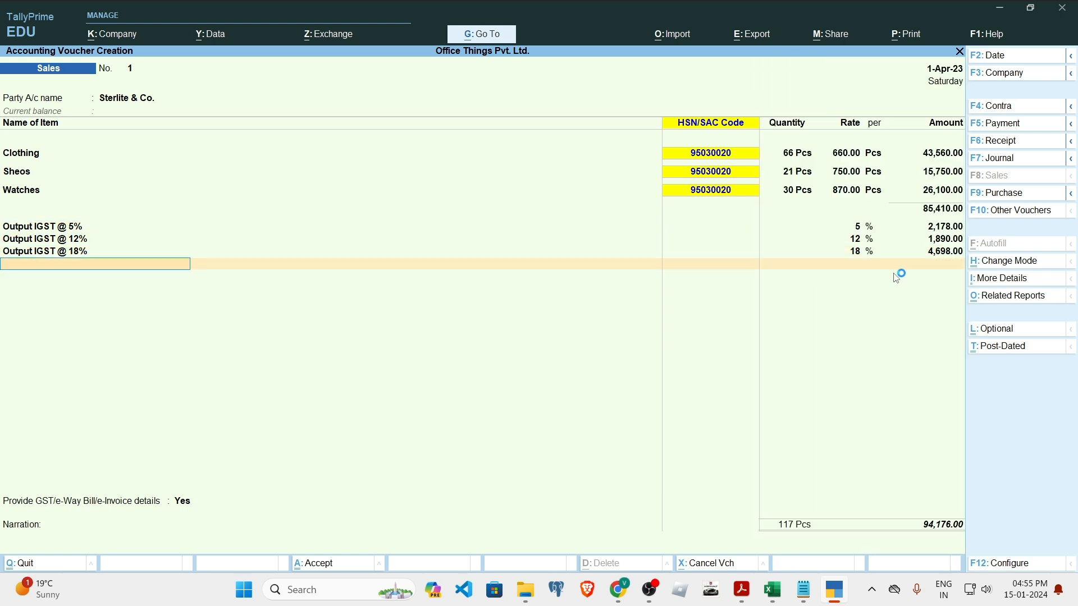
{"action": "key", "text": "Return"}
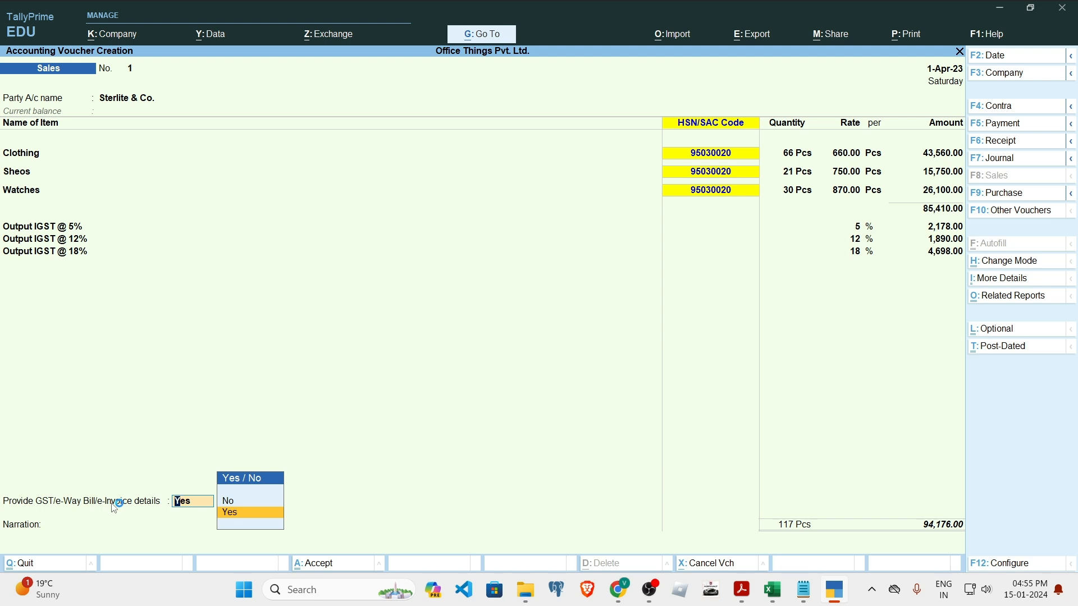
Provide the GST/e-Way Bill details for the voucher, accepting the prefilled consignor and consignee details up to the pin to pin distance.
{"action": "key", "text": "Return"}
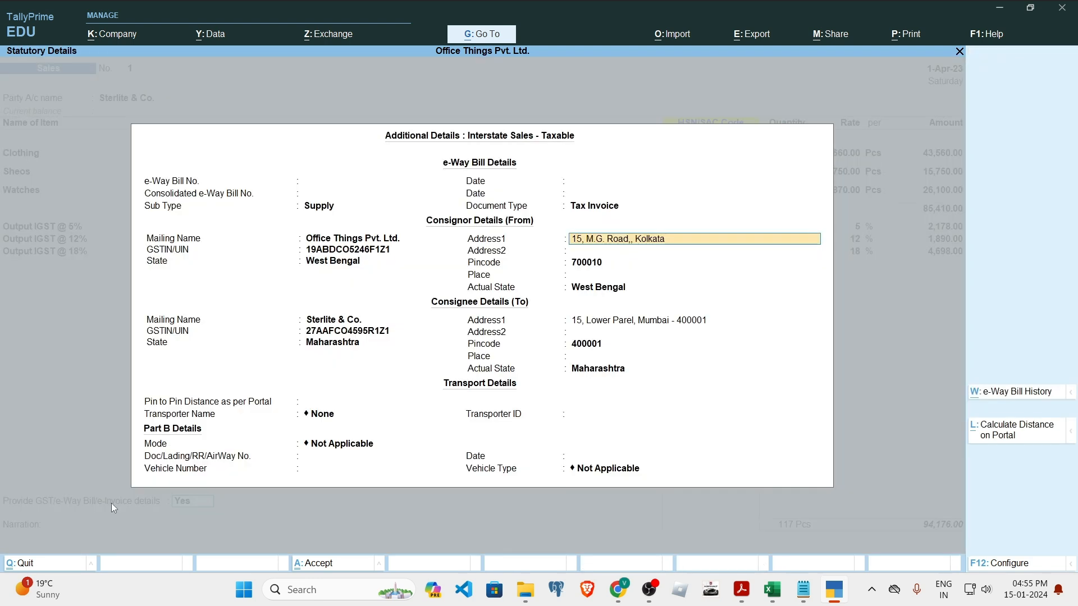
{"action": "key", "text": "Return"}
{"action": "key", "text": "Return"}
{"action": "key", "text": "Return"}
{"action": "key", "text": "Return"}
{"action": "key", "text": "Return"}
{"action": "key", "text": "Return"}
{"action": "key", "text": "Return"}
{"action": "key", "text": "Return"}
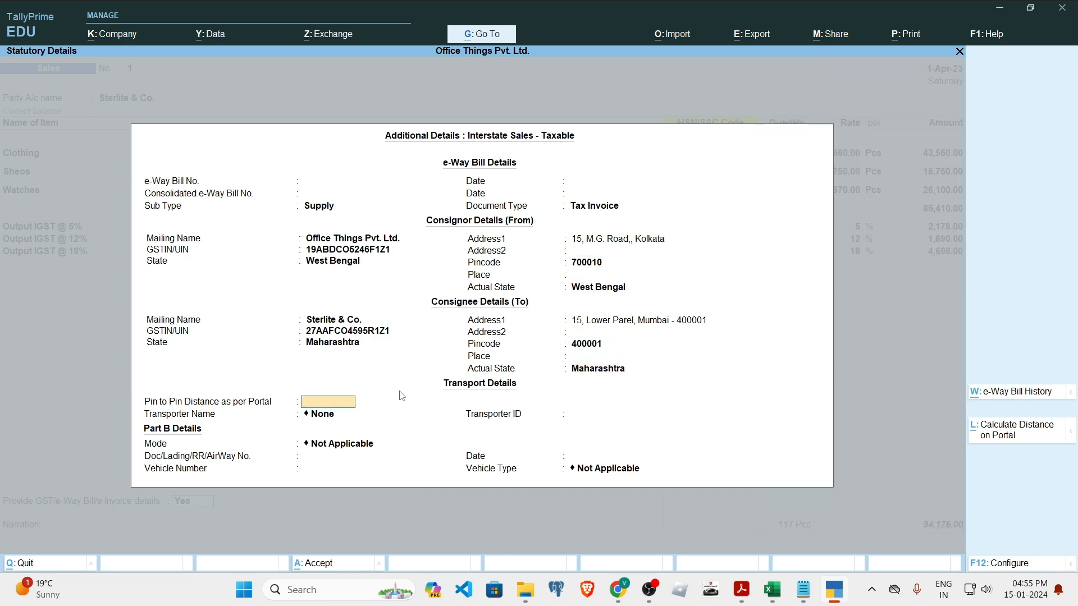
Open the e-Way Bill portal's distance calculation from the voucher and fill in the consignor's pincode as the dispatch pincode.
{"action": "left_click", "coordinate": [1014, 438]}
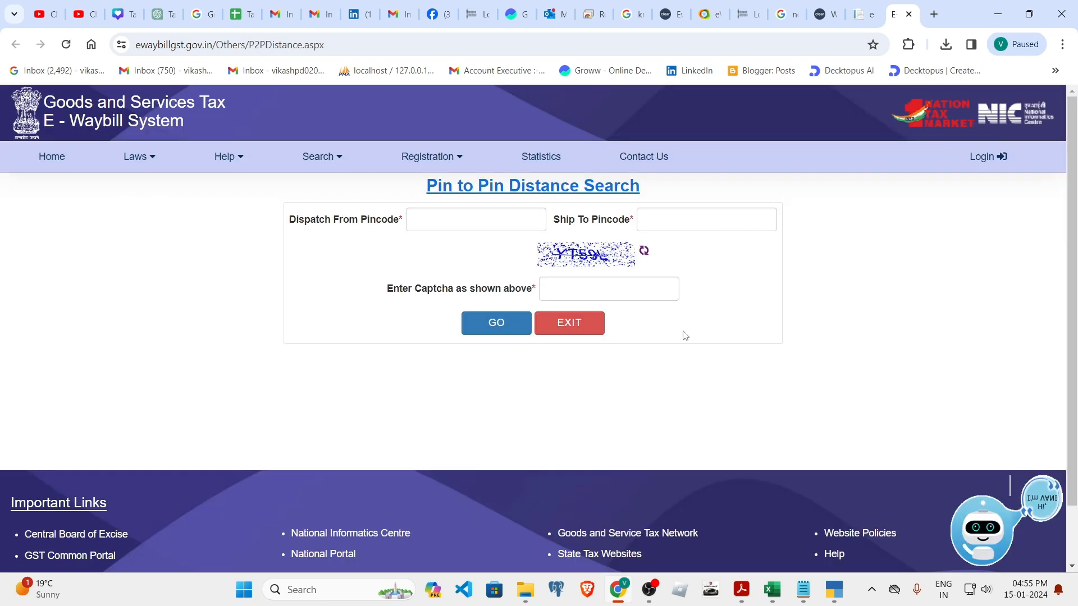
{"action": "key", "text": "alt+Tab"}
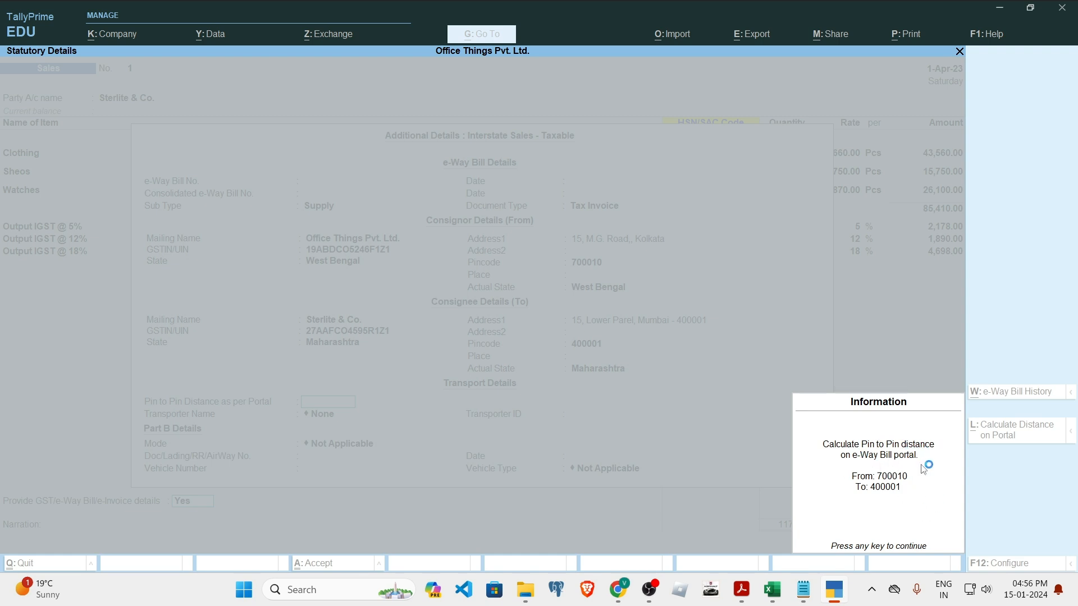
{"action": "key", "text": "Return"}
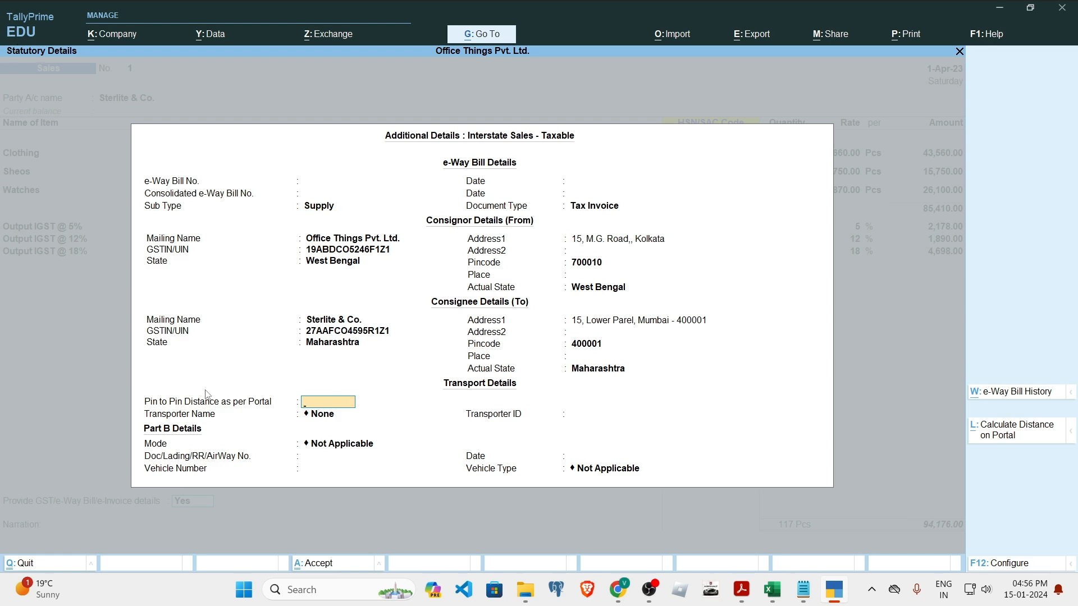
{"action": "key", "text": "alt+Tab"}
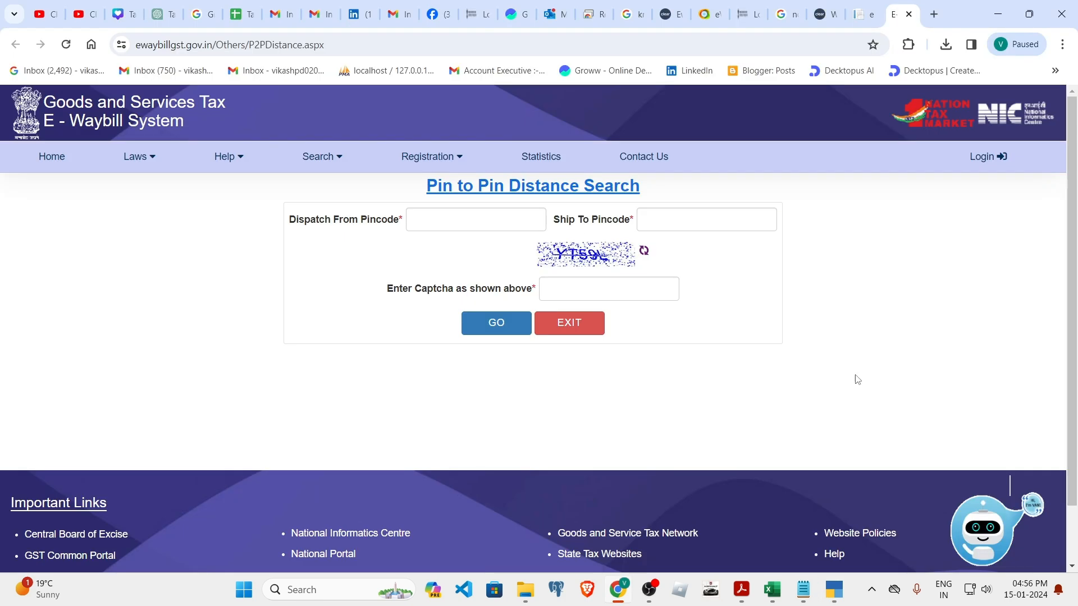
{"action": "left_click", "coordinate": [493, 211]}
{"action": "left_click", "coordinate": [498, 248]}
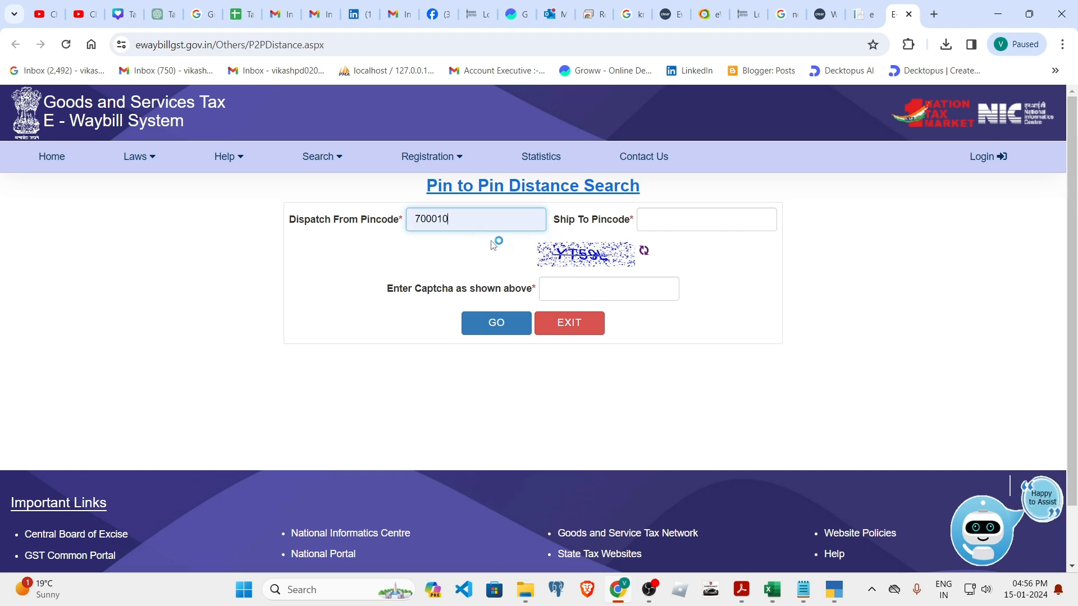
Fill in the consignee's pincode as the ship-to pincode, enter the displayed captcha and run the pin to pin distance search.
{"action": "key", "text": "alt+Tab"}
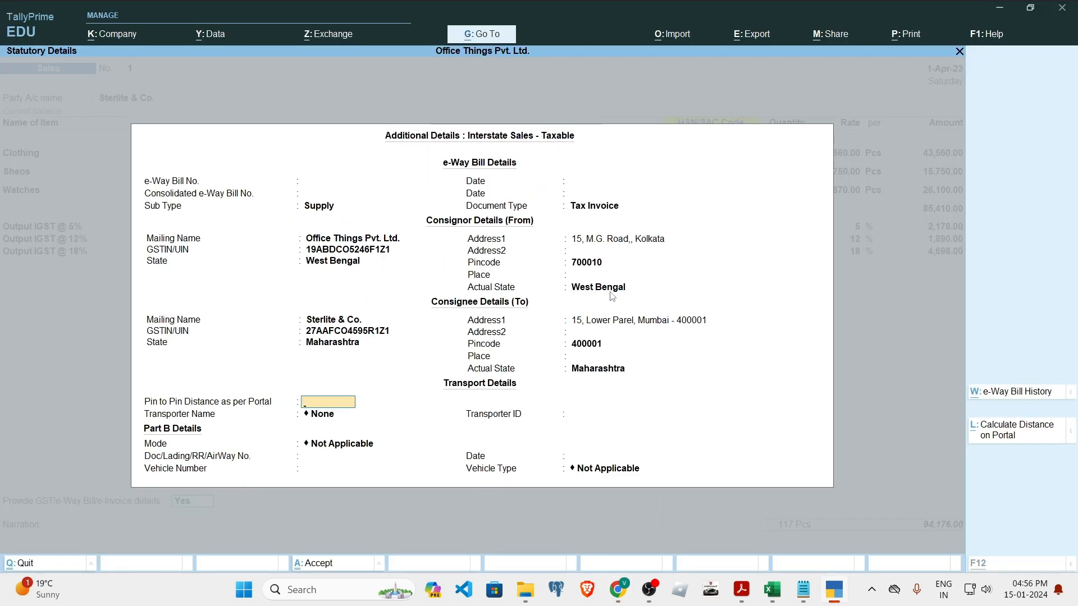
{"action": "key", "text": "alt+Tab"}
{"action": "left_click", "coordinate": [692, 219]}
{"action": "left_click", "coordinate": [730, 278]}
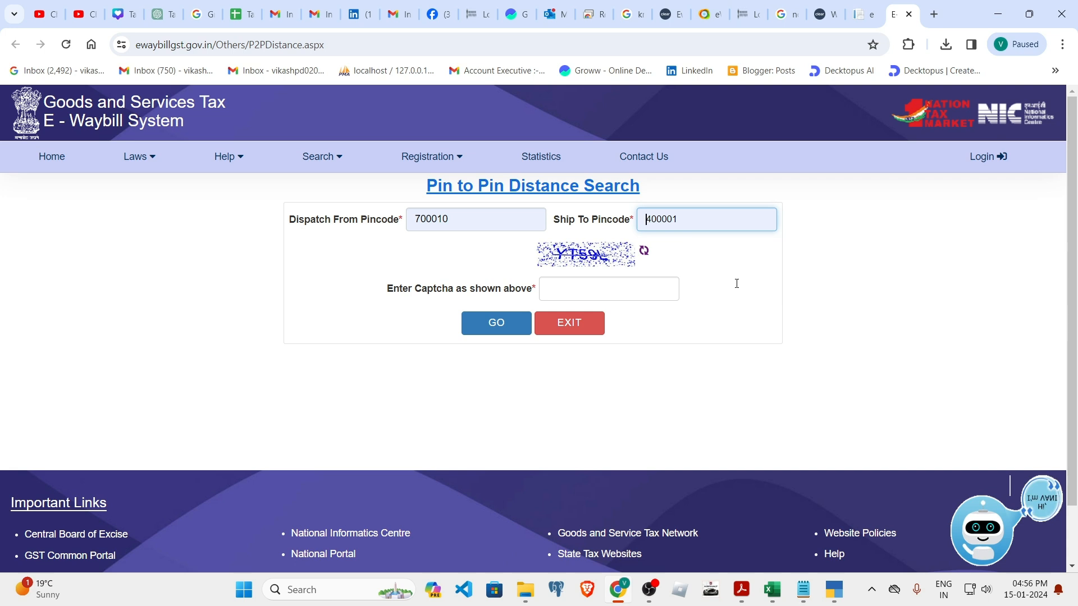
{"action": "left_click", "coordinate": [605, 289]}
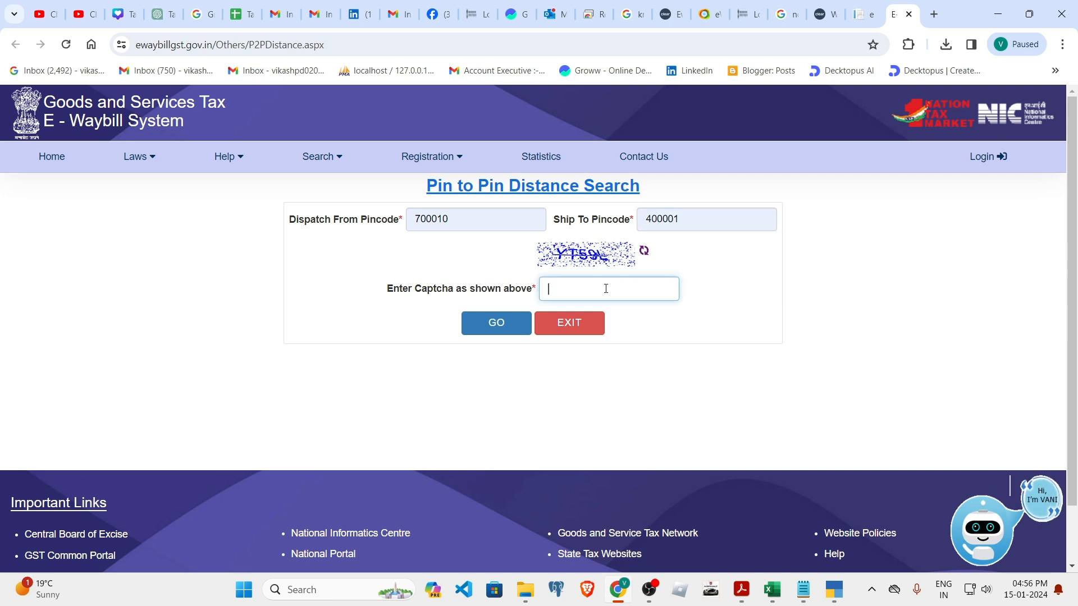
{"action": "type", "text": "YT59L"}
{"action": "left_click", "coordinate": [497, 329]}
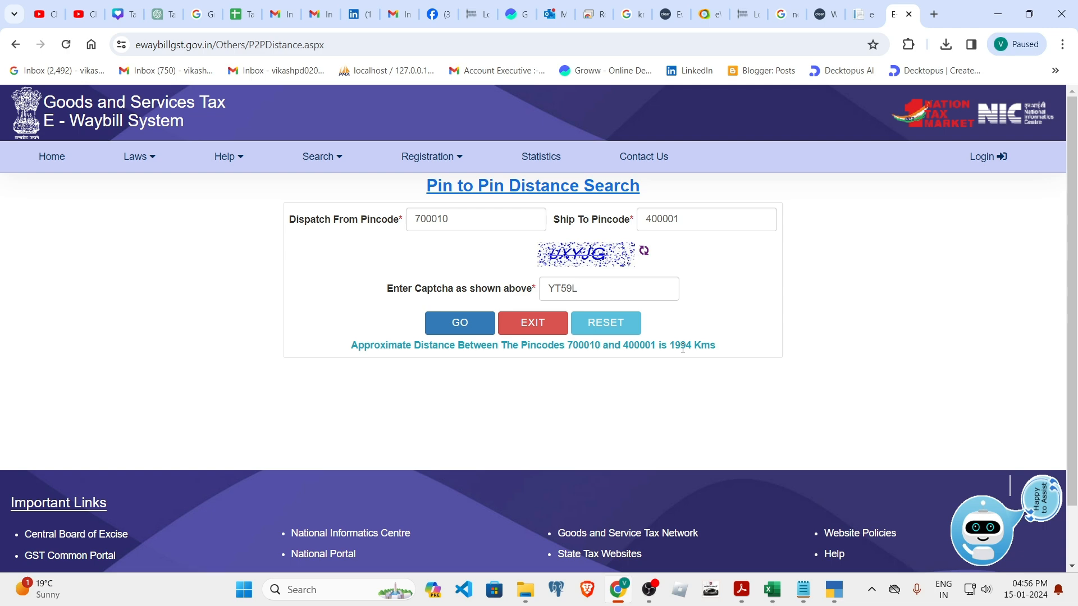
Switch back to TallyPrime and enter 1994 as the pin to pin distance in the transport details.
{"action": "double_click", "coordinate": [681, 345]}
{"action": "key", "text": "alt+Tab"}
{"action": "type", "text": "1994"}
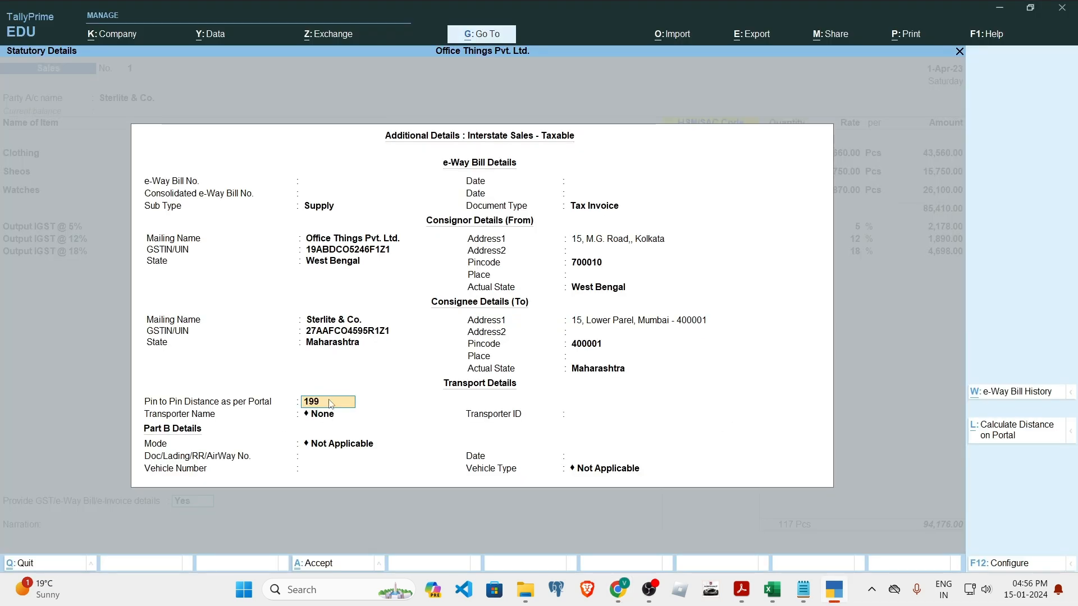
Add Calcutta Transport as a new transporter for the shipment, copying the name from the invoice PDF's transportation details.
{"action": "key", "text": "Return"}
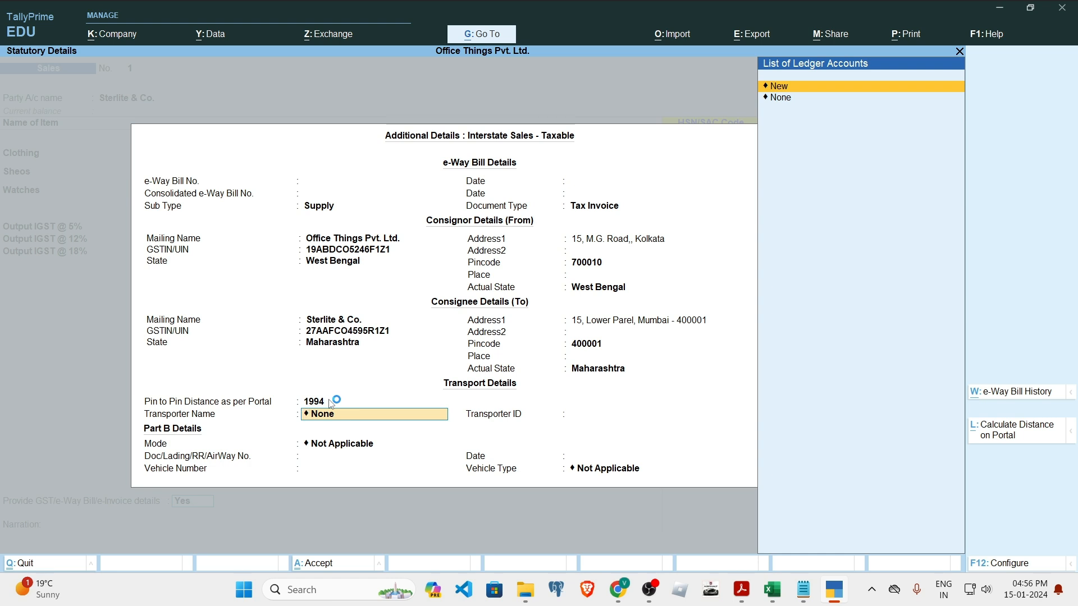
{"action": "key", "text": "Return"}
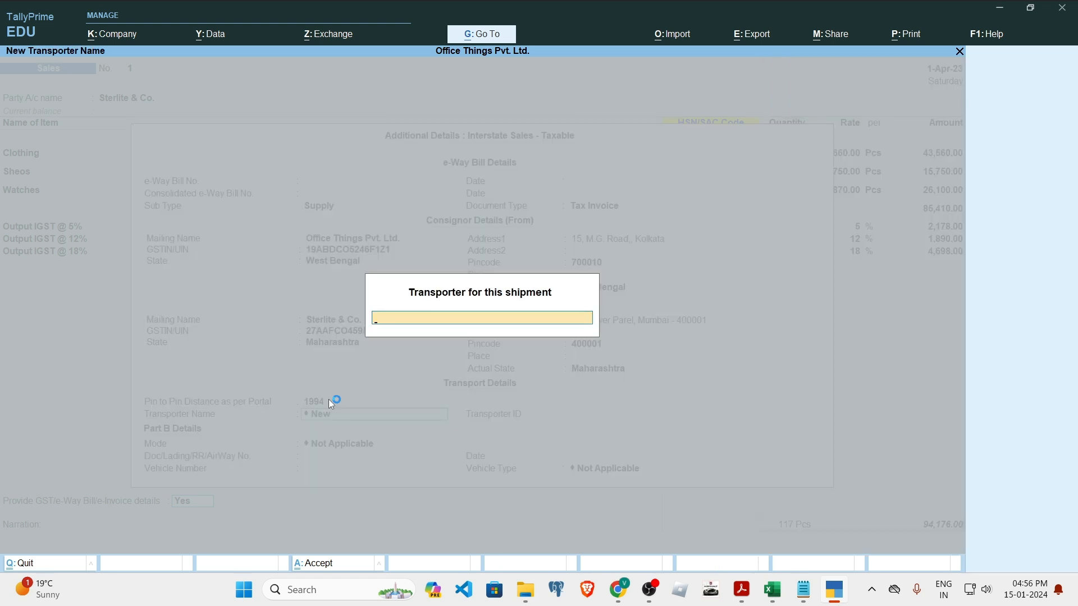
{"action": "mouse_move", "coordinate": [741, 590]}
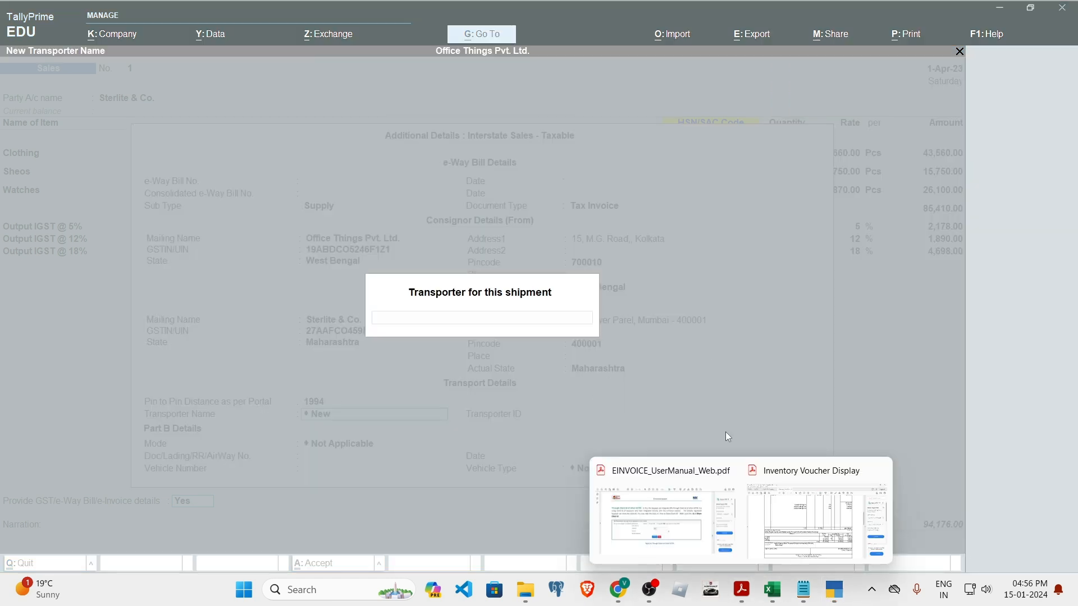
{"action": "left_click", "coordinate": [819, 514]}
{"action": "scroll", "coordinate": [577, 448], "scroll_direction": "down", "scroll_amount": 10}
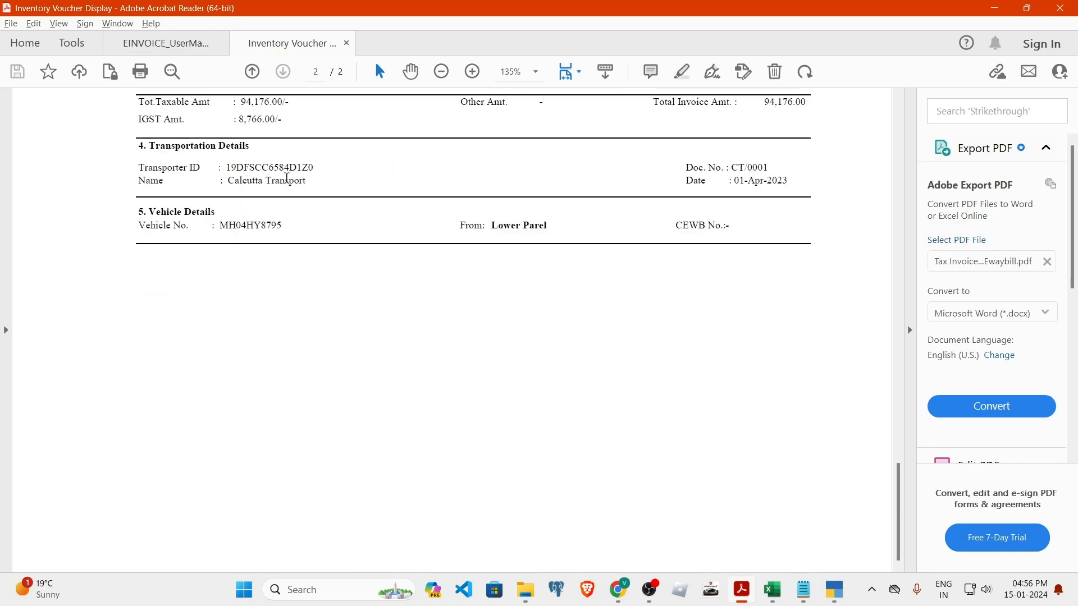
{"action": "left_click_drag", "start_coordinate": [309, 182], "coordinate": [227, 182]}
{"action": "key", "text": "ctrl+c"}
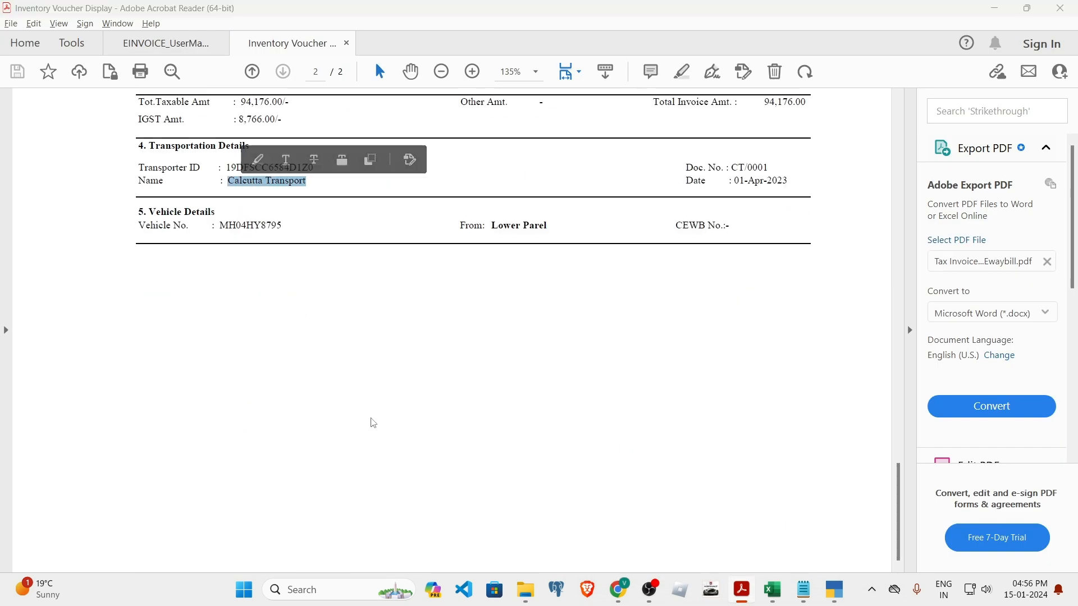
{"action": "key", "text": "alt+Tab"}
{"action": "key", "text": "ctrl+v"}
{"action": "key", "text": "Return"}
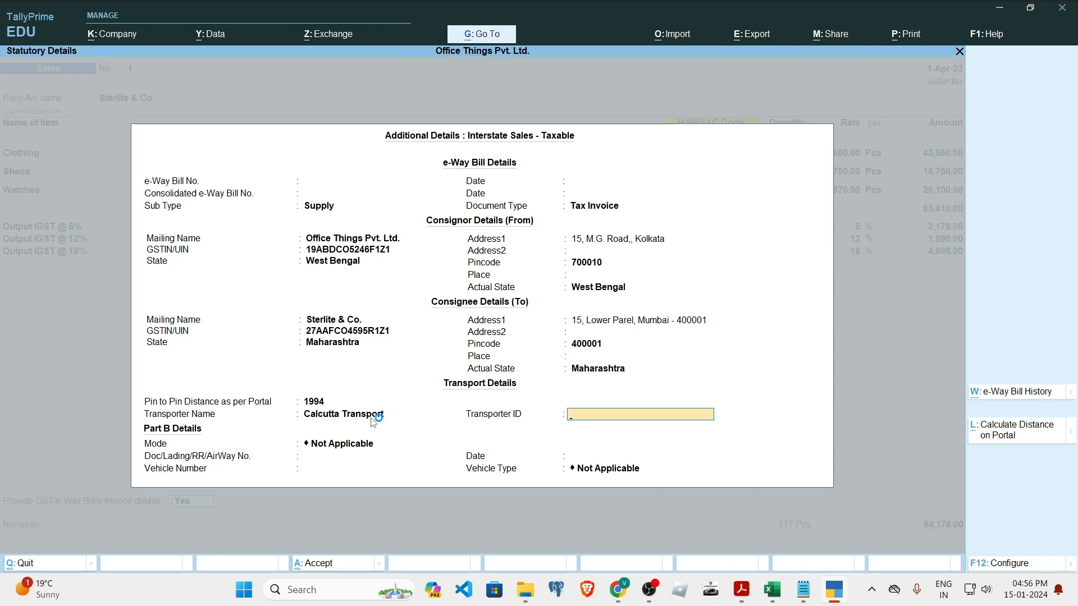
Copy the transporter ID from the invoice PDF into the voucher's transport details.
{"action": "key", "text": "alt+Tab"}
{"action": "scroll", "coordinate": [372, 423], "scroll_direction": "up", "scroll_amount": 2}
{"action": "left_click", "coordinate": [279, 211]}
{"action": "double_click", "coordinate": [279, 211]}
{"action": "key", "text": "ctrl+c"}
{"action": "key", "text": "alt+Tab"}
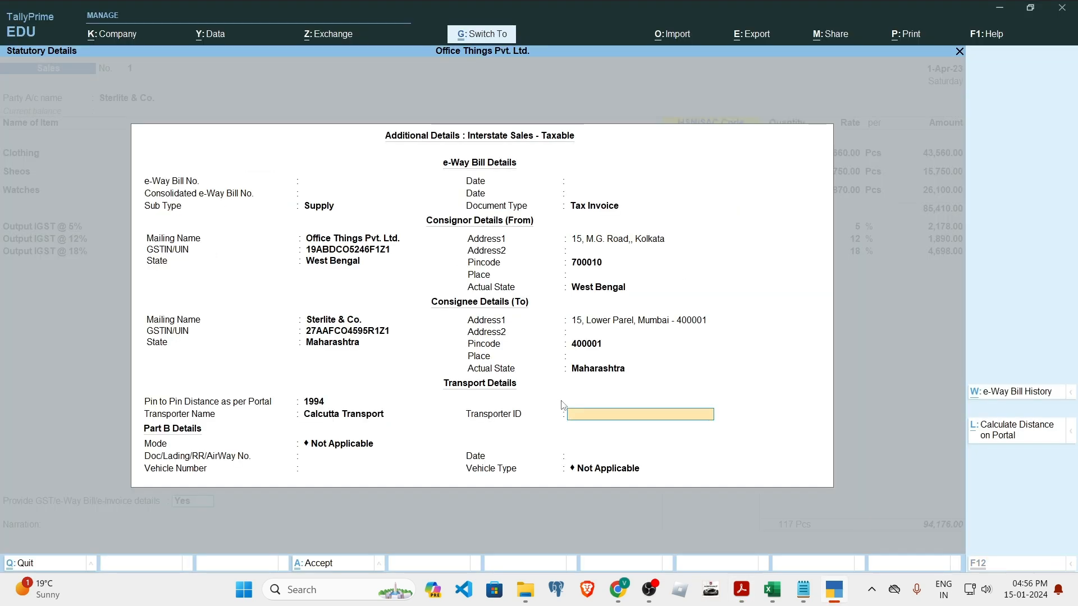
{"action": "key", "text": "ctrl+v"}
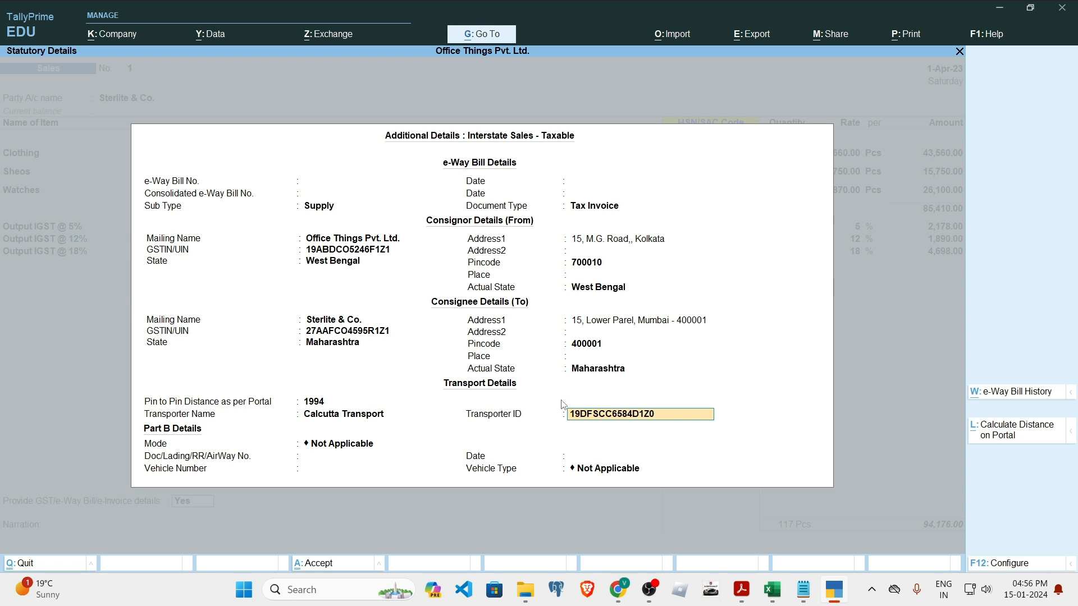
{"action": "key", "text": "Return"}
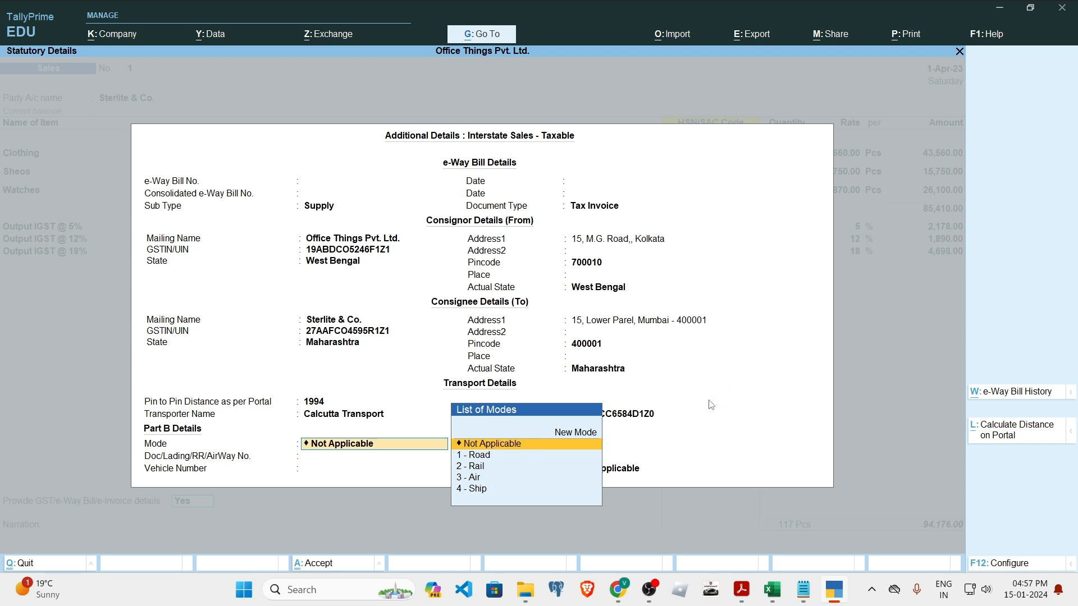
{"action": "left_click", "coordinate": [669, 419]}
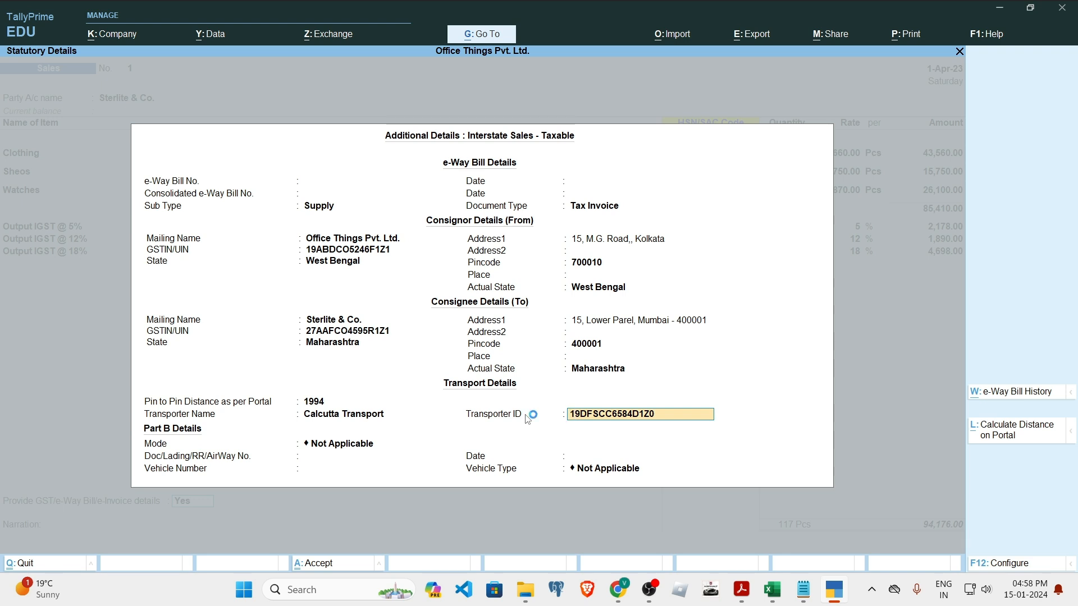
{"action": "key", "text": "Return"}
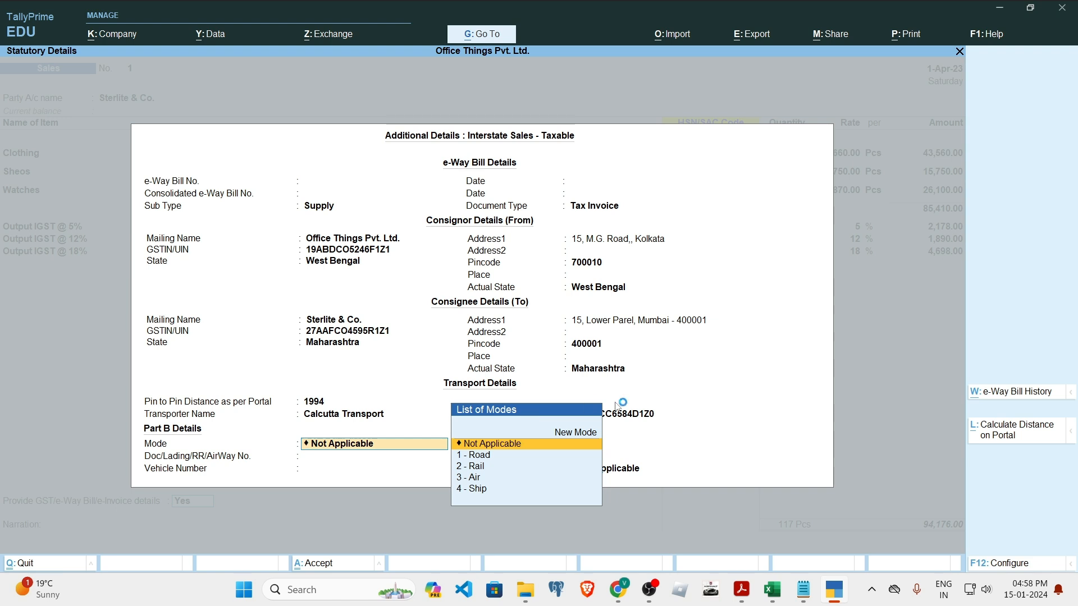
Set the Part B mode to 1 - Road, with document number CT/0001 dated 1-Apr-23 and the invoice's vehicle number.
{"action": "key", "text": "Down"}
{"action": "key", "text": "Down"}
{"action": "key", "text": "Down"}
{"action": "key", "text": "Down"}
{"action": "key", "text": "Up"}
{"action": "key", "text": "Up"}
{"action": "key", "text": "Up"}
{"action": "key", "text": "Up"}
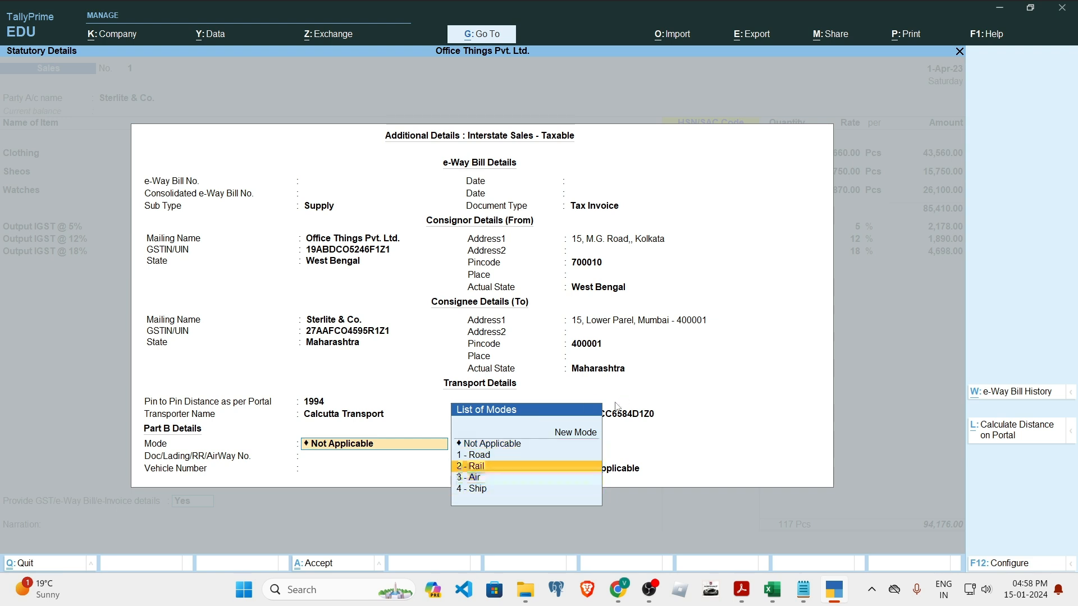
{"action": "key", "text": "Down"}
{"action": "key", "text": "Down"}
{"action": "key", "text": "Down"}
{"action": "key", "text": "Down"}
{"action": "key", "text": "Up"}
{"action": "key", "text": "Up"}
{"action": "key", "text": "Up"}
{"action": "key", "text": "Up"}
{"action": "key", "text": "Down"}
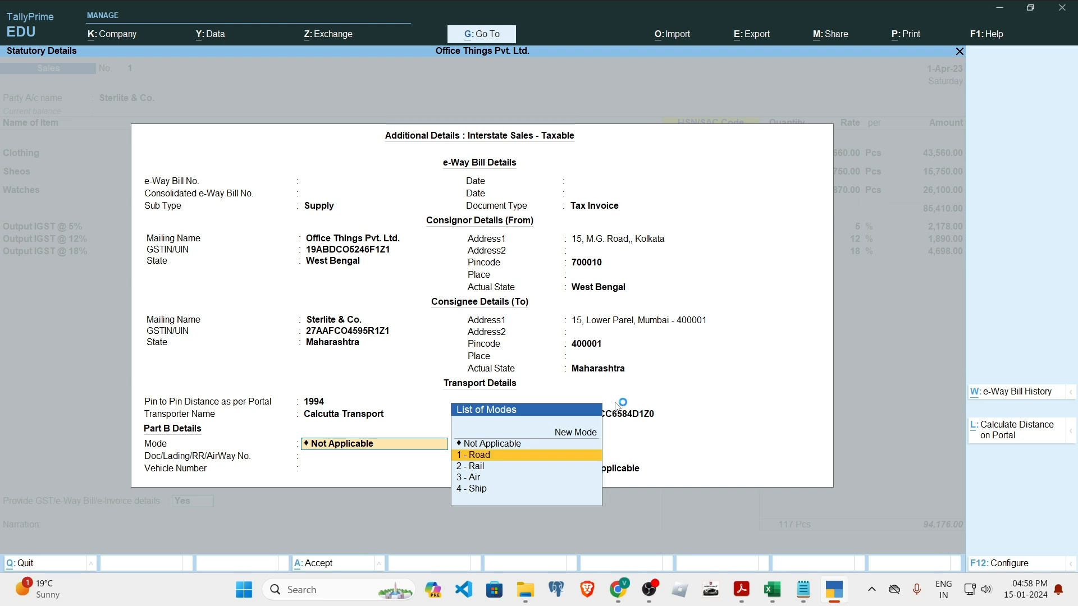
{"action": "key", "text": "Return"}
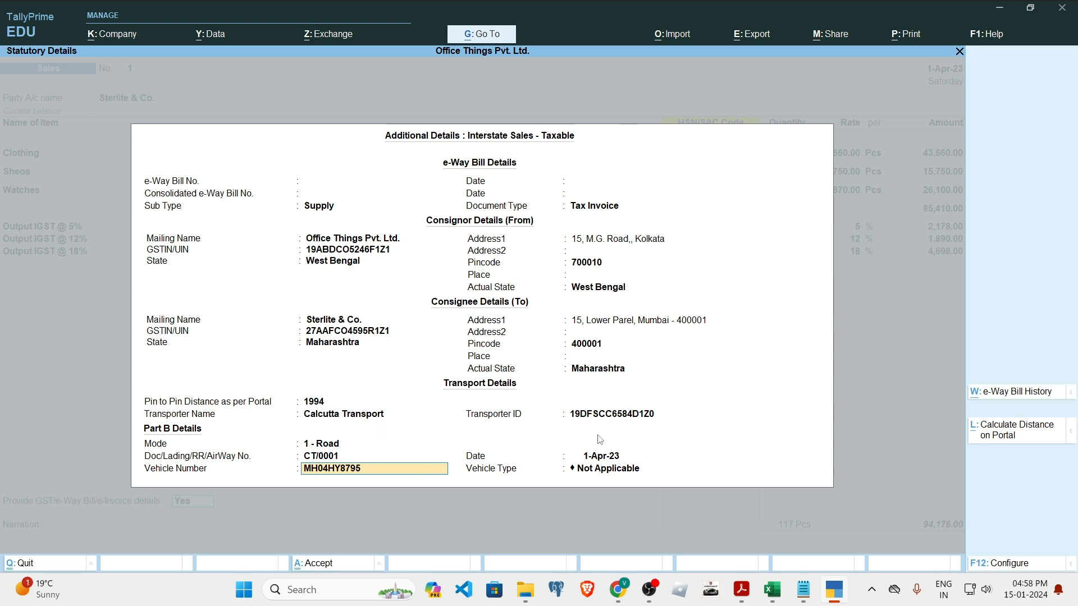
Set the vehicle type to R - Regular and complete the e-Way Bill details.
{"action": "key", "text": "Return"}
{"action": "key", "text": "Down"}
{"action": "key", "text": "Down"}
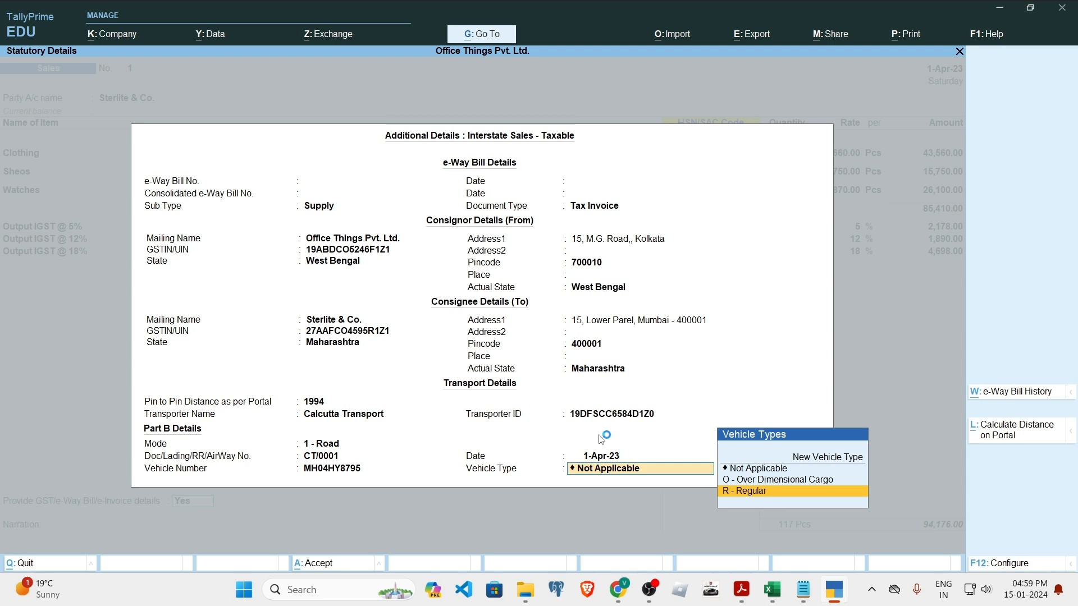
{"action": "key", "text": "Return"}
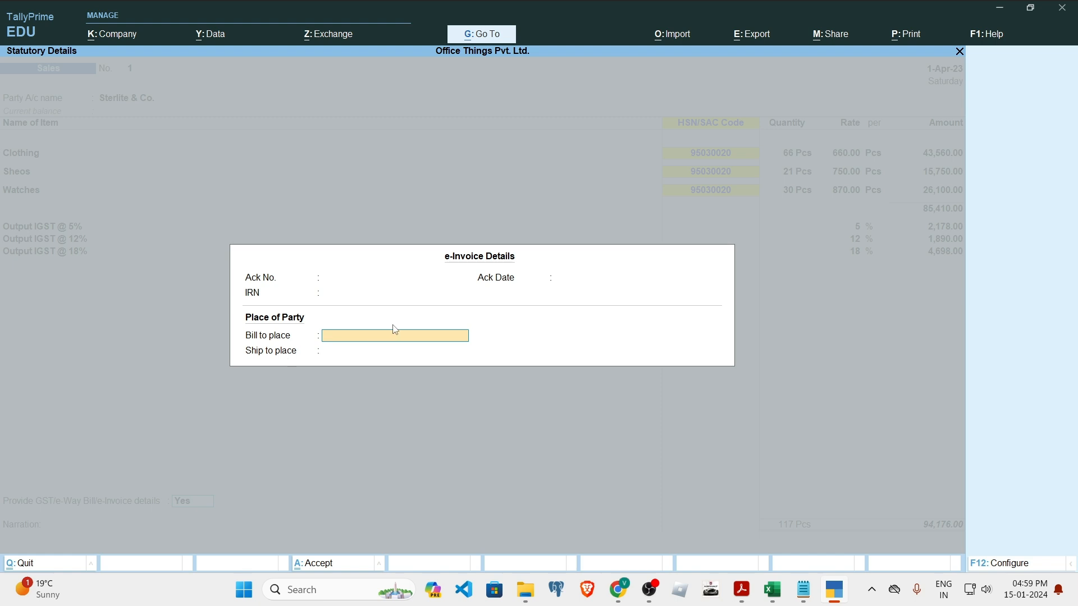
Enter Maharashtra as both the bill to place and the ship to place in the e-Invoice details.
{"action": "type", "text": "aharashtra"}
{"action": "key", "text": "Return"}
{"action": "type", "text": "Maha"}
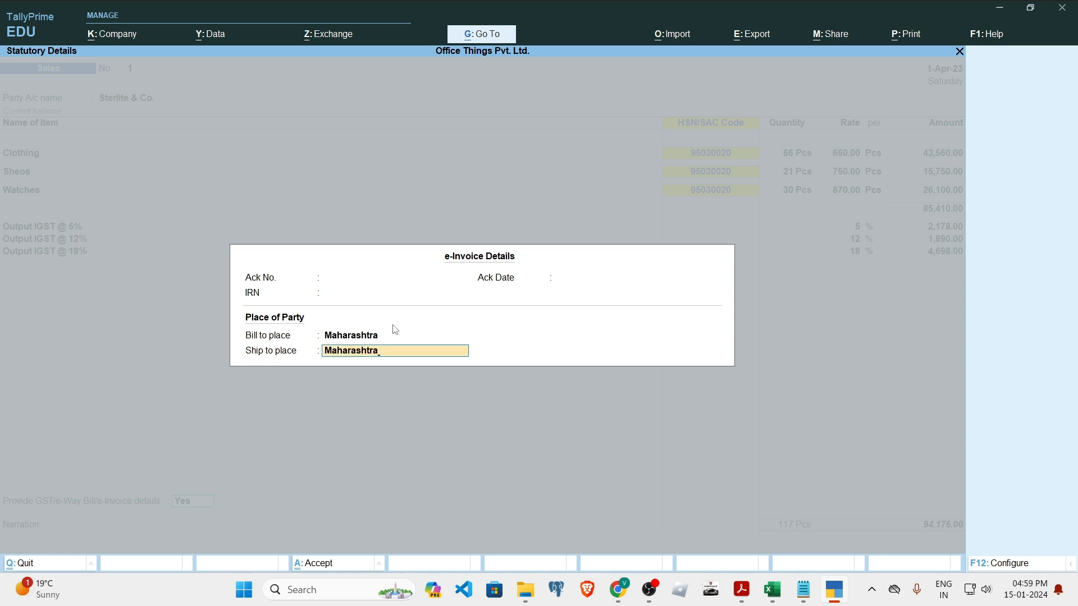
{"action": "key", "text": "Return"}
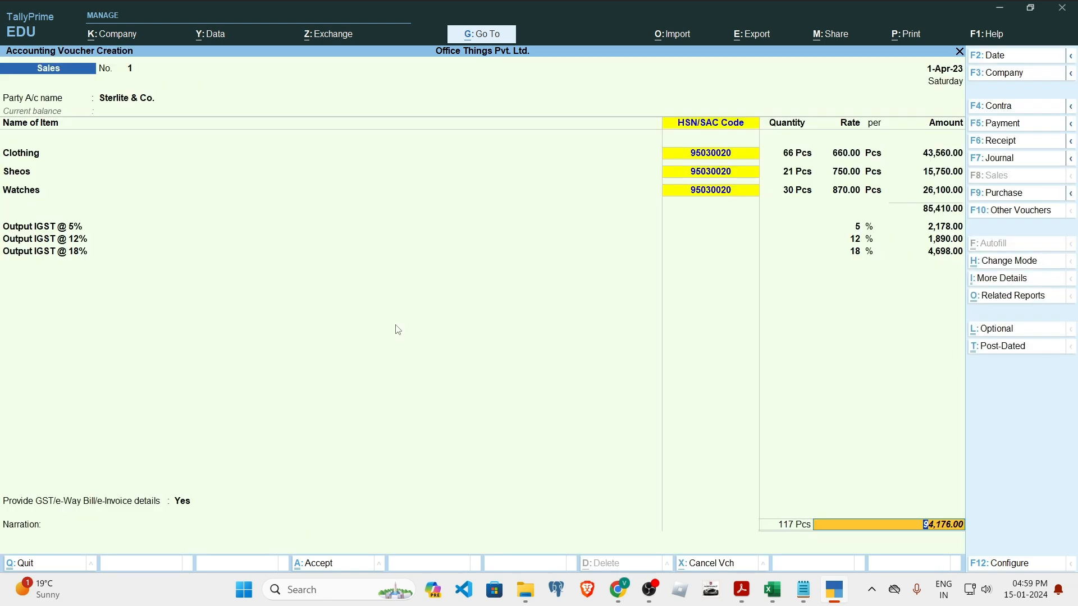
Accept the sales voucher and confirm sending its details for e-Invoice and e-Way Bill generation.
{"action": "key", "text": "Return"}
{"action": "key", "text": "Return"}
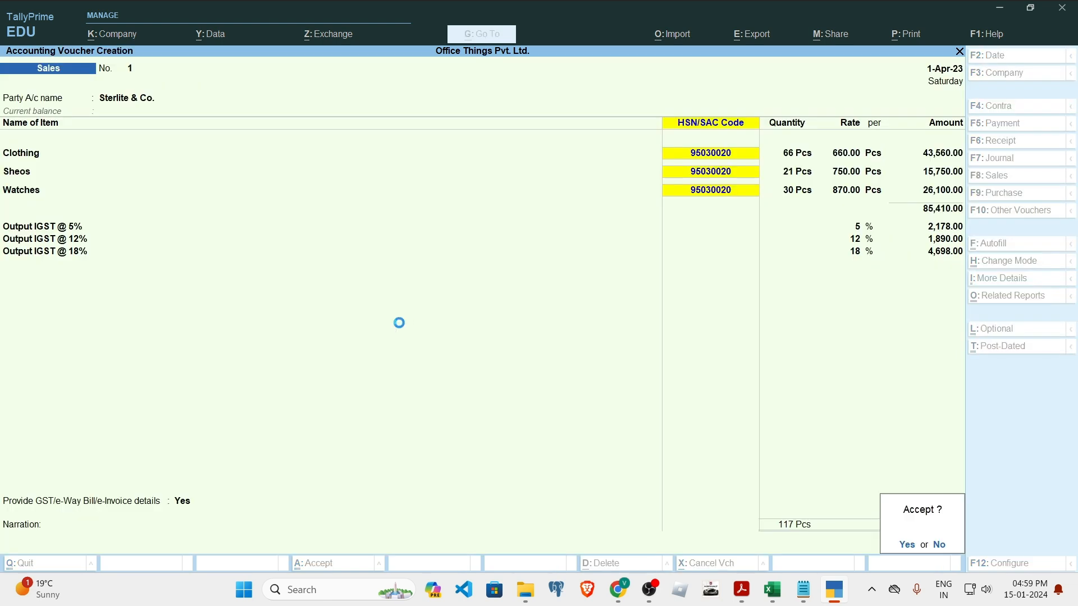
{"action": "key", "text": "Return"}
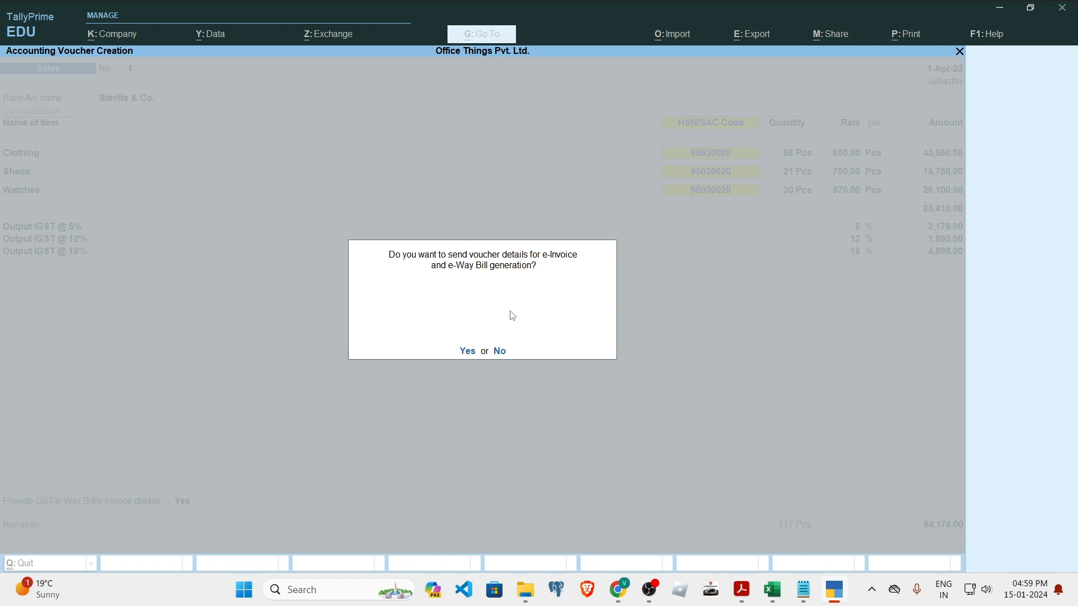
{"action": "key", "text": "Return"}
{"action": "key", "text": "Return"}
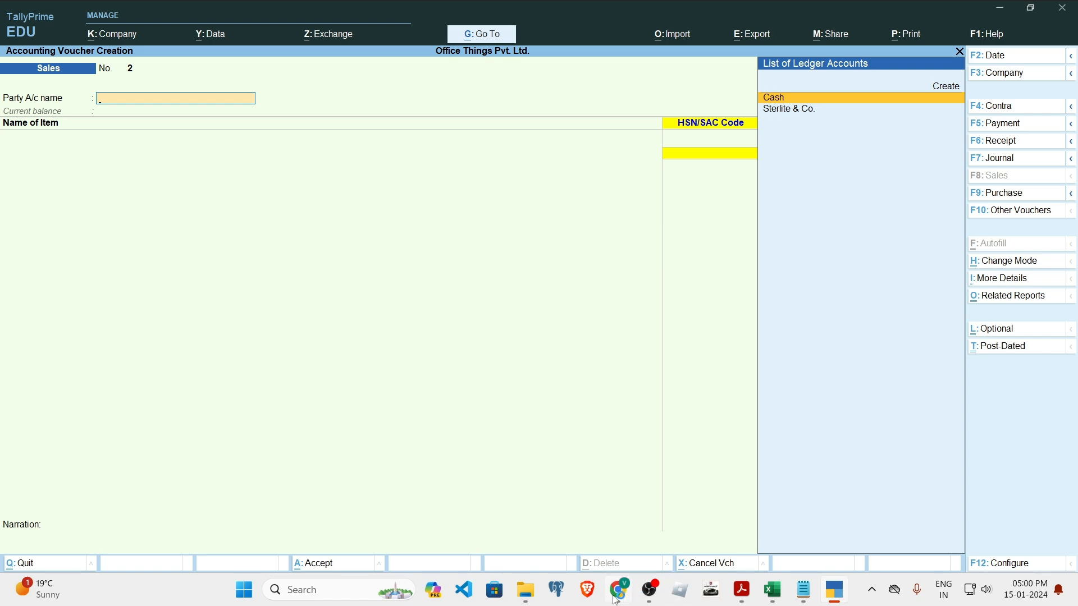
Switch to the Inventory Voucher Display PDF and examine the IRN, acknowledgement and e-Way Bill details heading the tax invoice.
{"action": "mouse_move", "coordinate": [743, 597]}
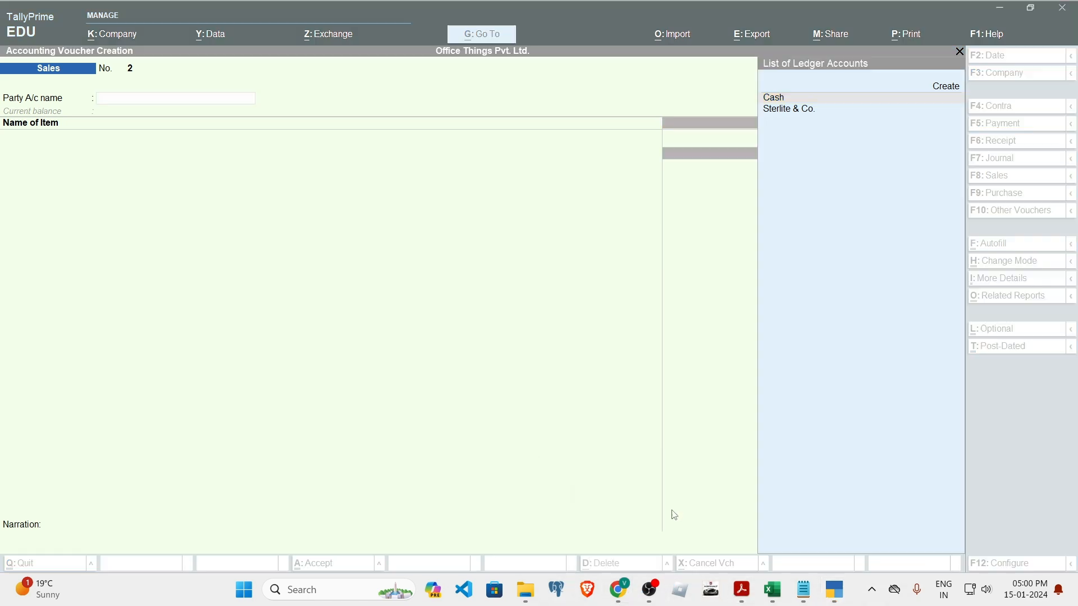
{"action": "left_click", "coordinate": [671, 513]}
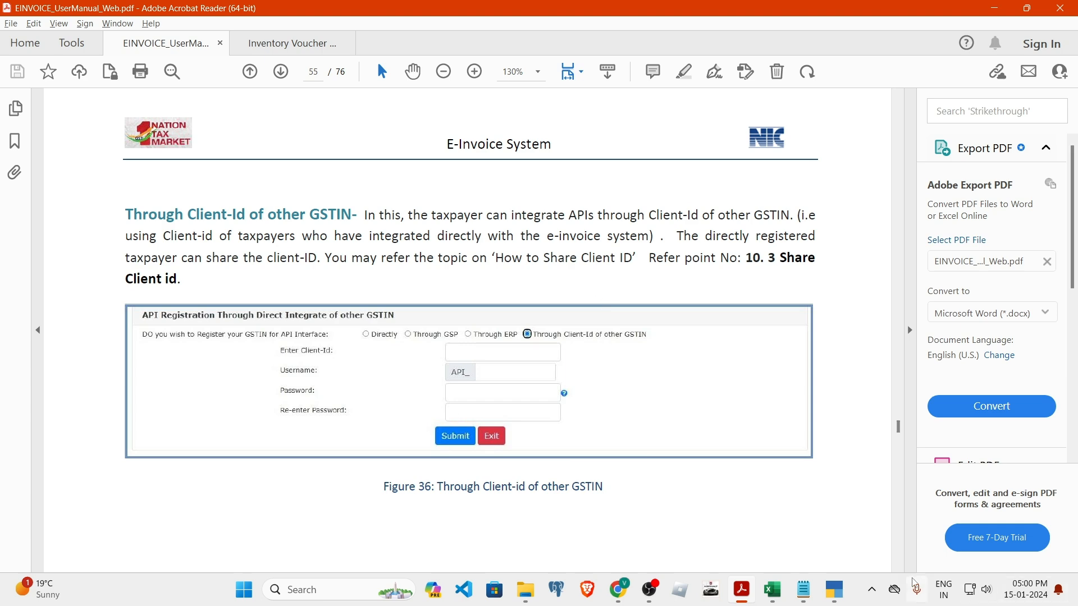
{"action": "mouse_move", "coordinate": [752, 600]}
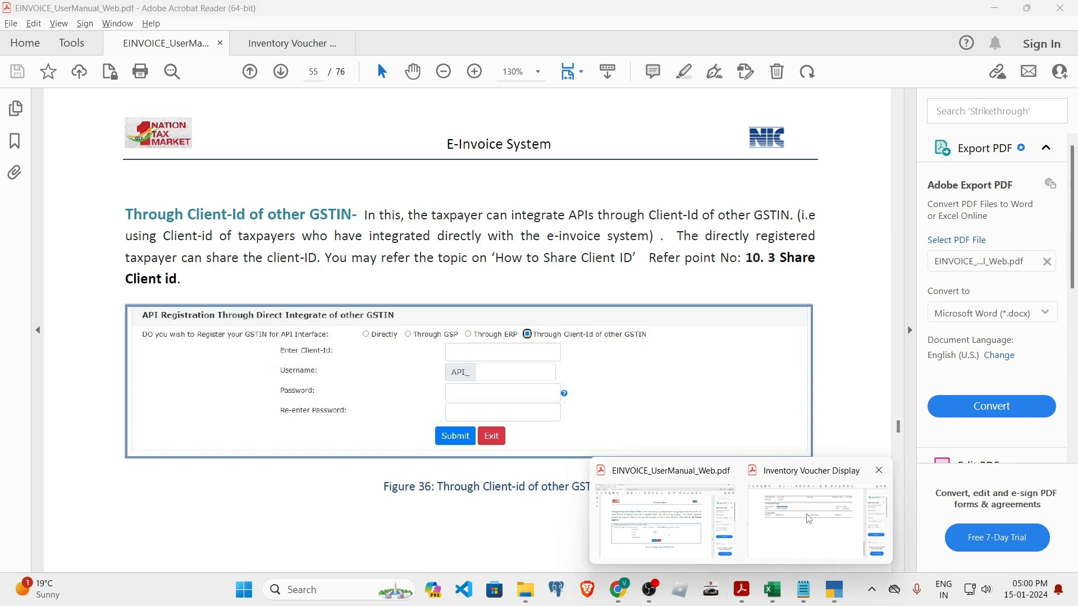
{"action": "left_click", "coordinate": [808, 518]}
{"action": "scroll", "coordinate": [430, 127], "scroll_direction": "up", "scroll_amount": 10}
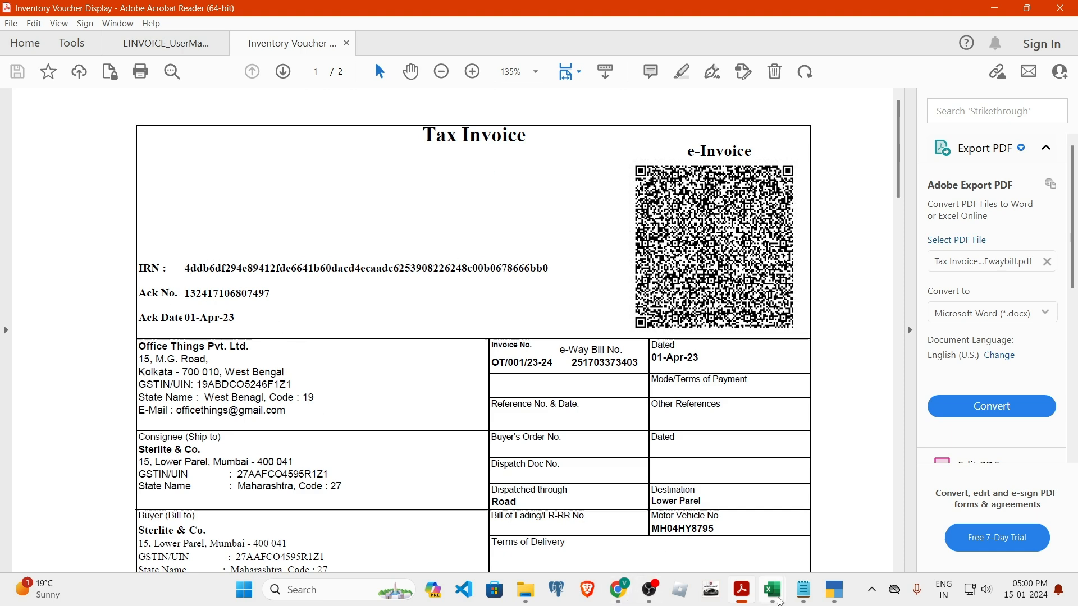
Switch back to TallyPrime and open the saved Sterlite & Co. sales voucher for alteration through the ledger account books.
{"action": "left_click", "coordinate": [834, 590]}
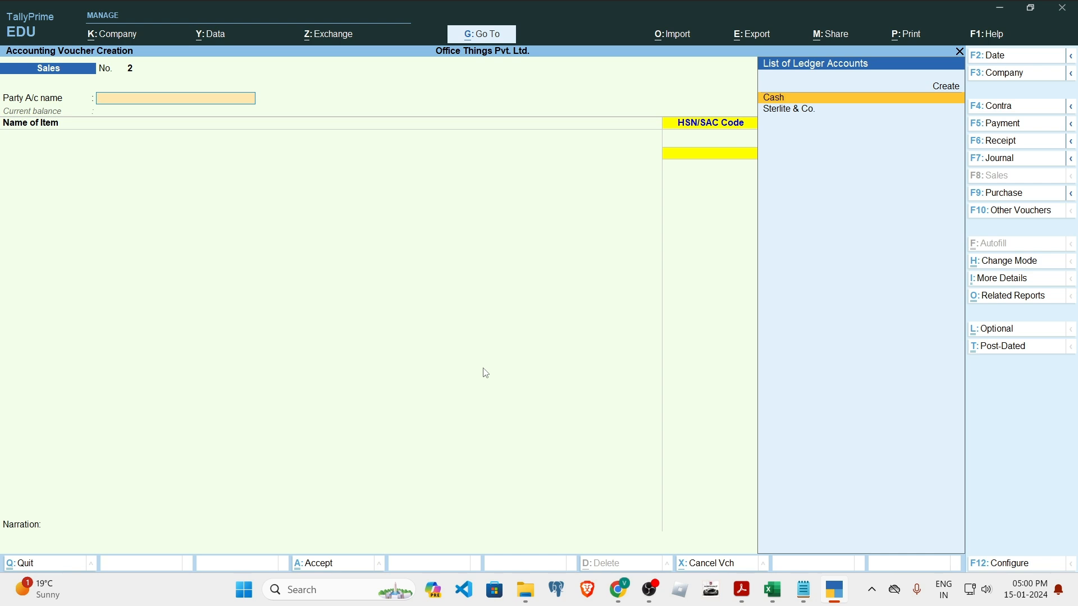
{"action": "key", "text": "Escape"}
{"action": "key", "text": "d"}
{"action": "key", "text": "a"}
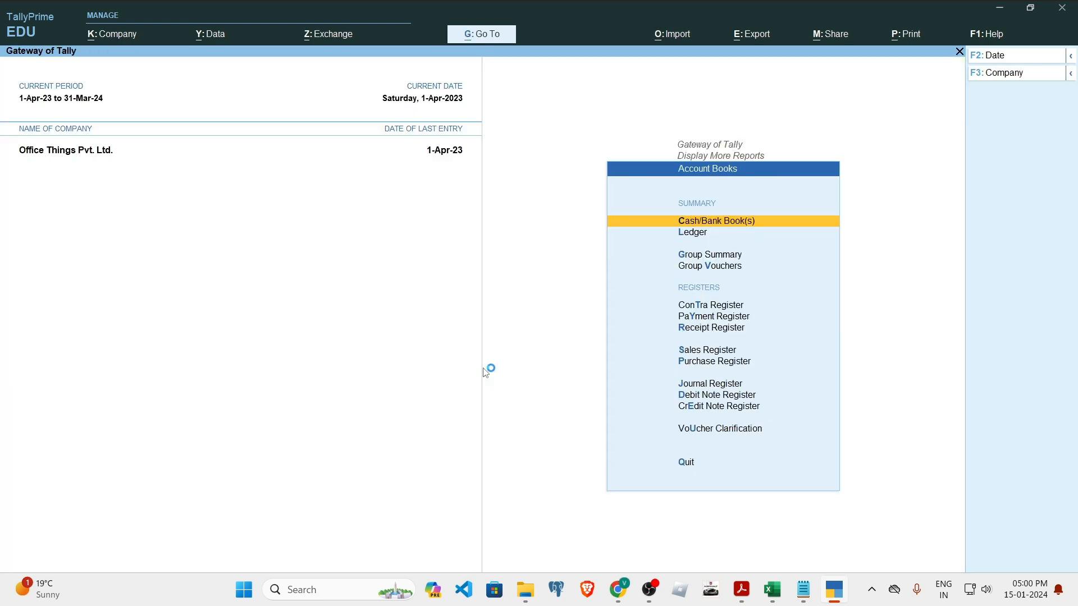
{"action": "key", "text": "Return"}
{"action": "key", "text": "Down"}
{"action": "key", "text": "Down"}
{"action": "key", "text": "Down"}
{"action": "key", "text": "Down"}
{"action": "key", "text": "Down"}
{"action": "key", "text": "Down"}
{"action": "key", "text": "Down"}
{"action": "key", "text": "Down"}
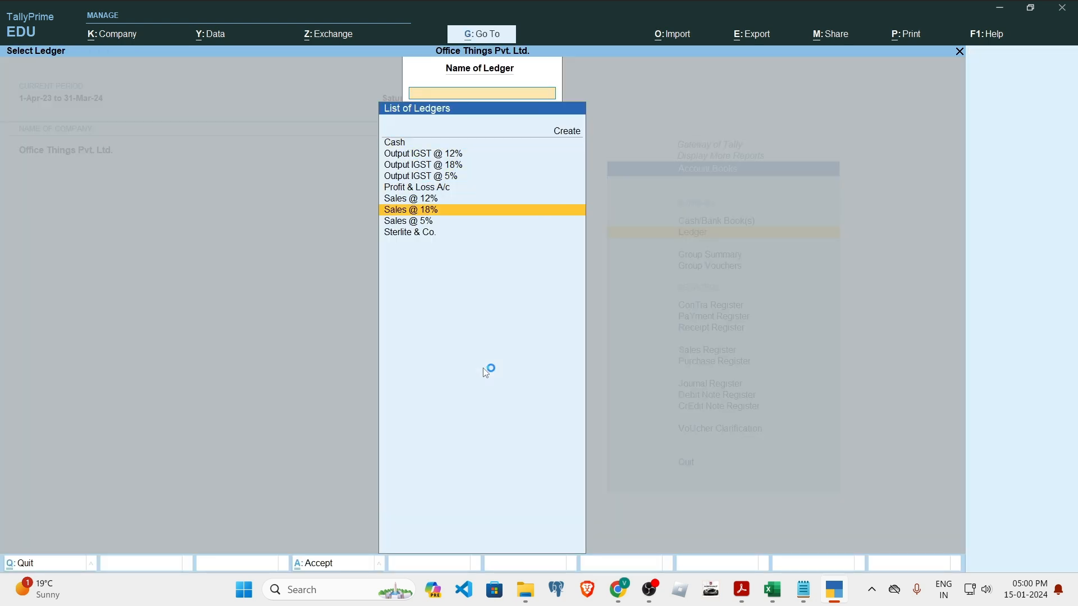
{"action": "key", "text": "Return"}
{"action": "key", "text": "Return"}
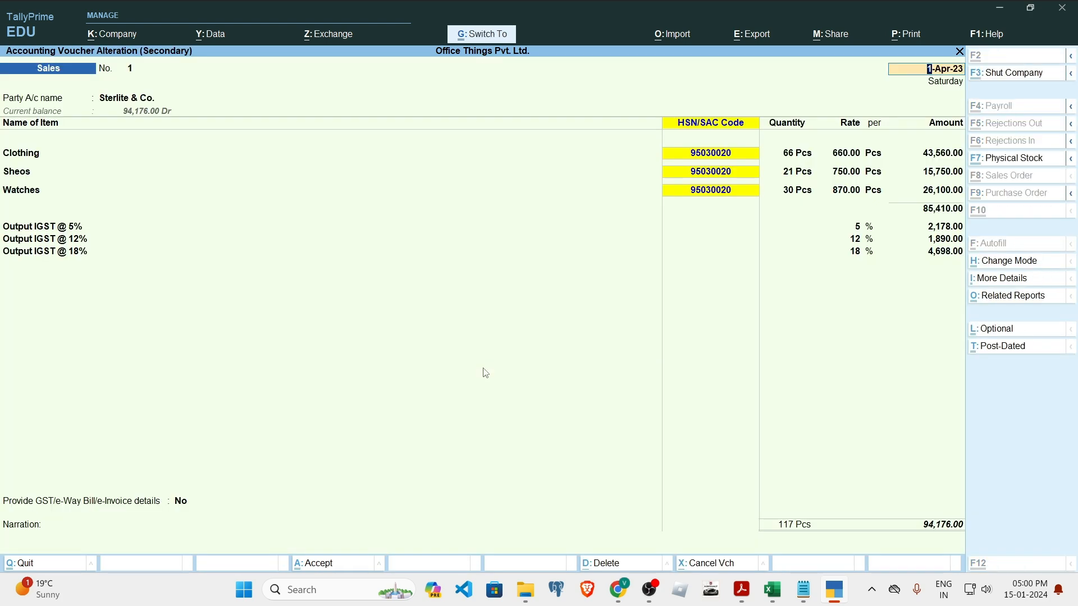
Set Provide GST/e-Way Bill/e-Invoice details to Yes and accept the e-Way Bill details, keeping vehicle type R - Regular.
{"action": "key", "text": "ctrl+p"}
{"action": "key", "text": "Escape"}
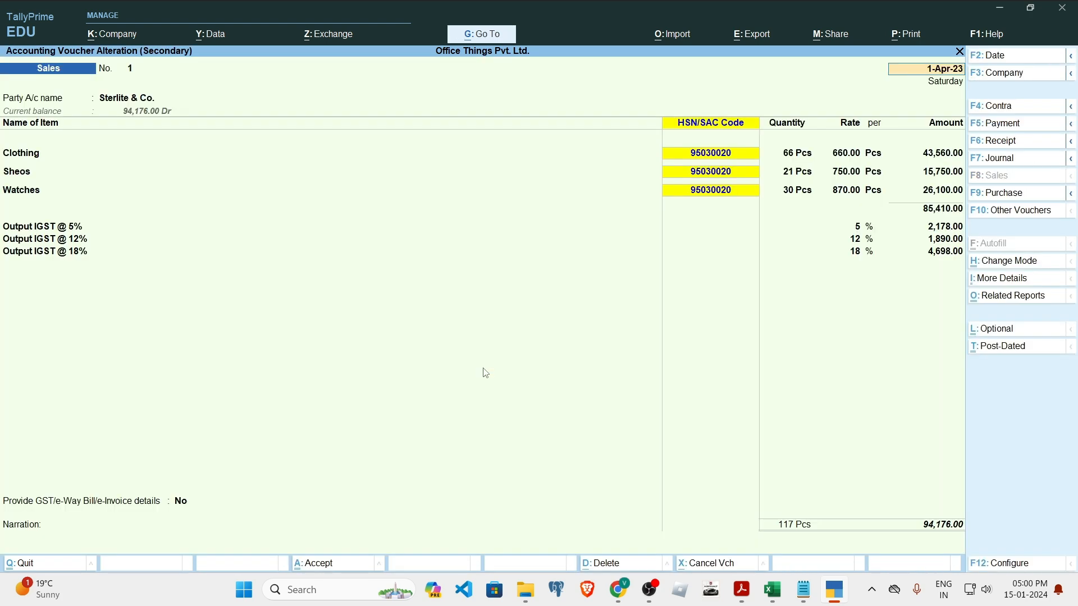
{"action": "left_click", "coordinate": [178, 500]}
{"action": "key", "text": "y"}
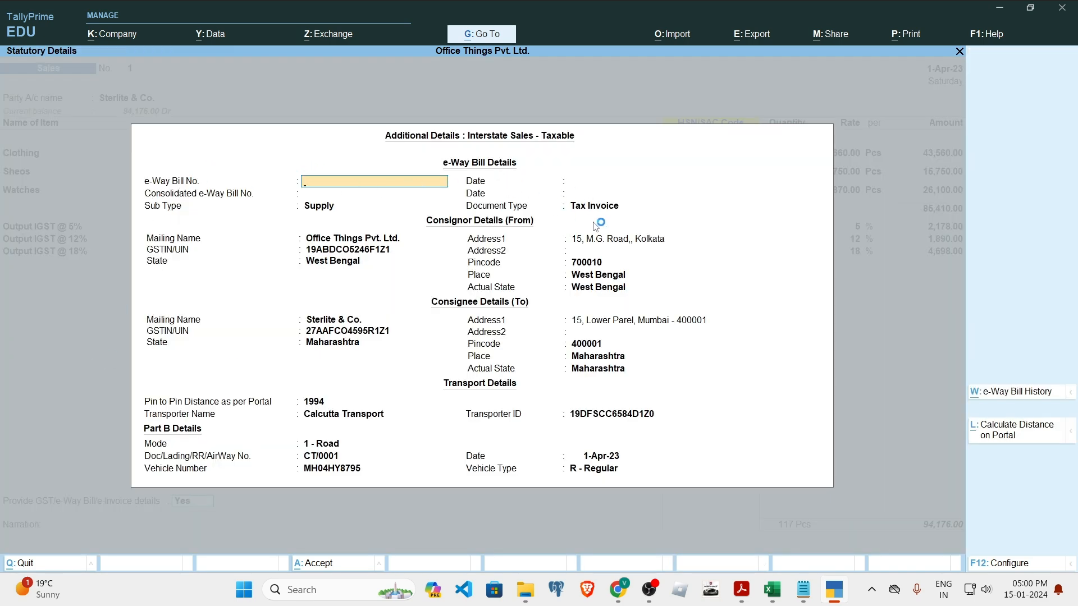
{"action": "left_click", "coordinate": [611, 470]}
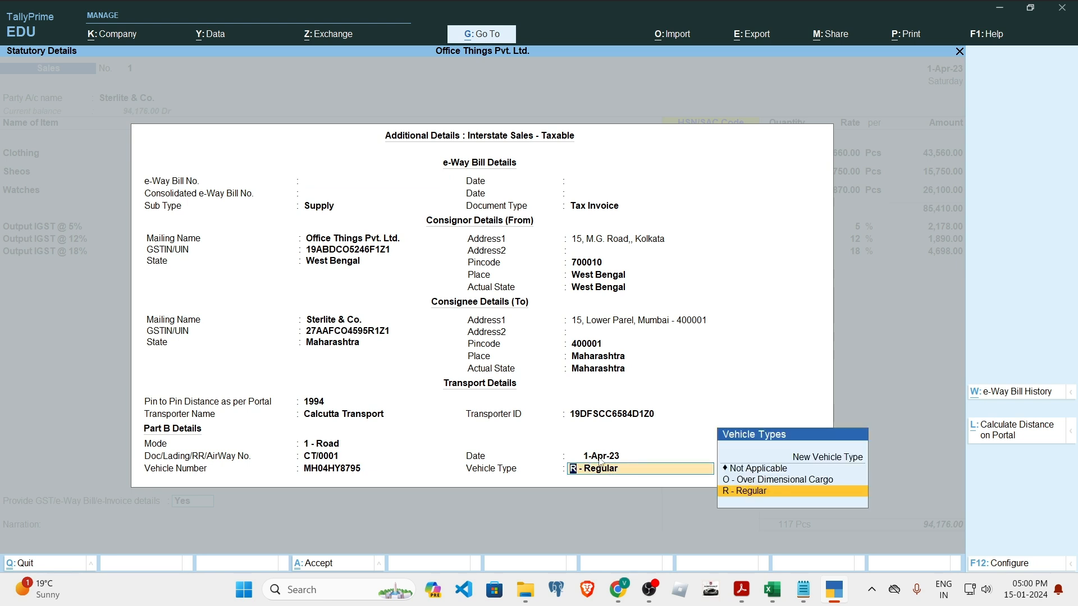
{"action": "key", "text": "Return"}
Go through the Ack No., Ack Date and IRN fields of the e-Invoice details.
{"action": "left_click", "coordinate": [338, 279]}
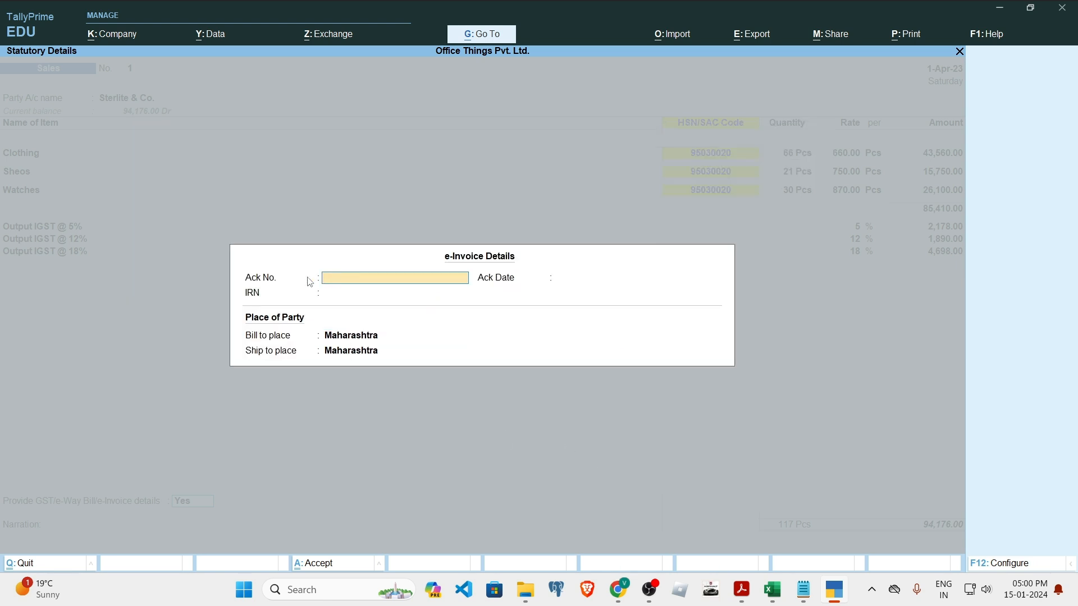
{"action": "left_click", "coordinate": [579, 279]}
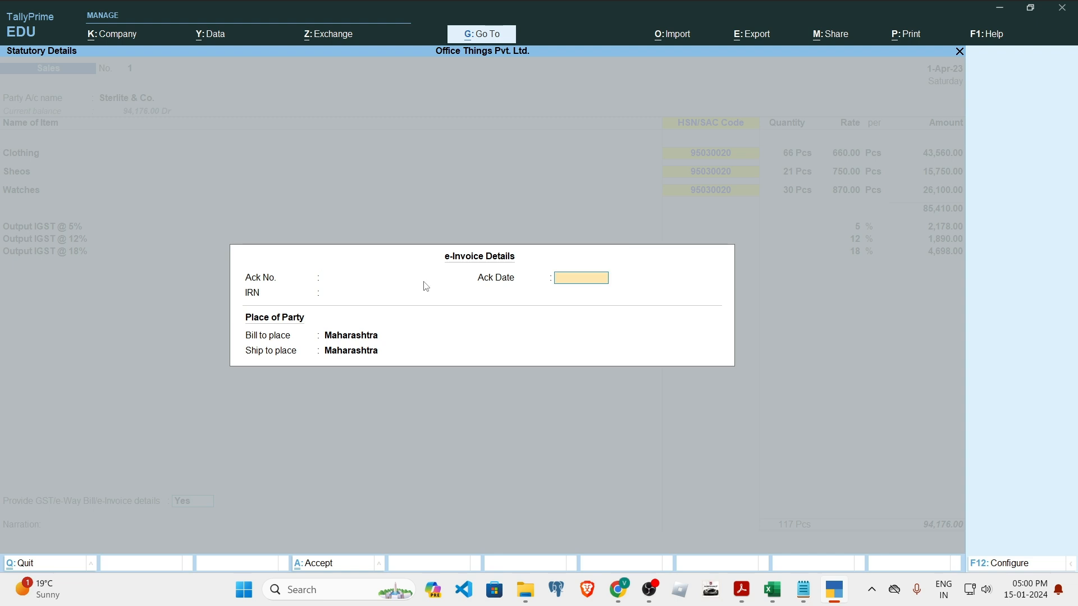
{"action": "left_click", "coordinate": [352, 298]}
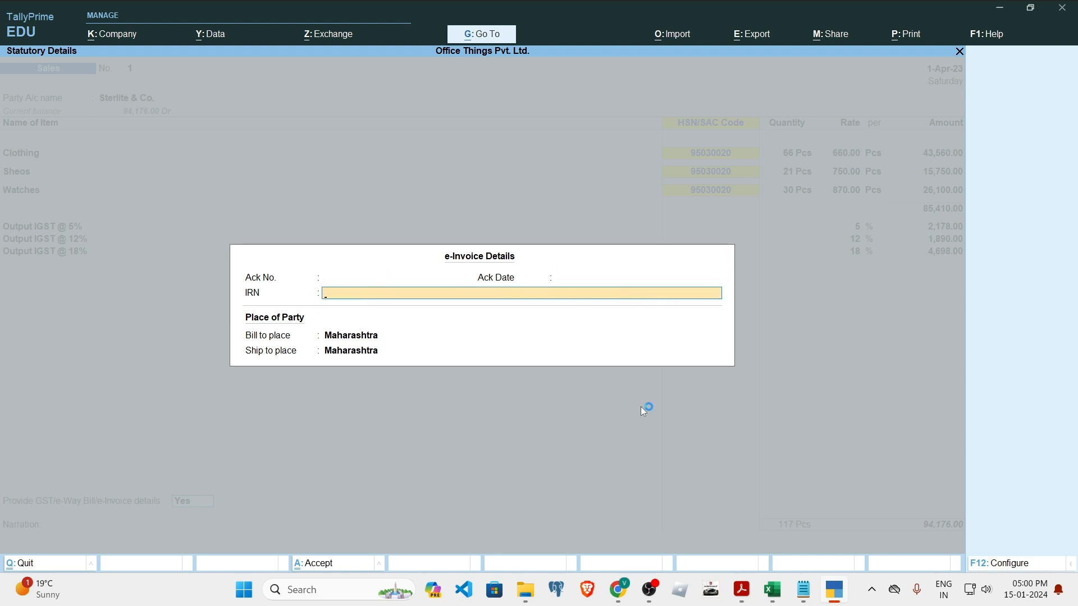
Accept the e-Invoice details with Maharashtra as the bill-to and ship-to place, and open the print preview of the tax invoice.
{"action": "key", "text": "Return"}
{"action": "key", "text": "Return"}
{"action": "key", "text": "Return"}
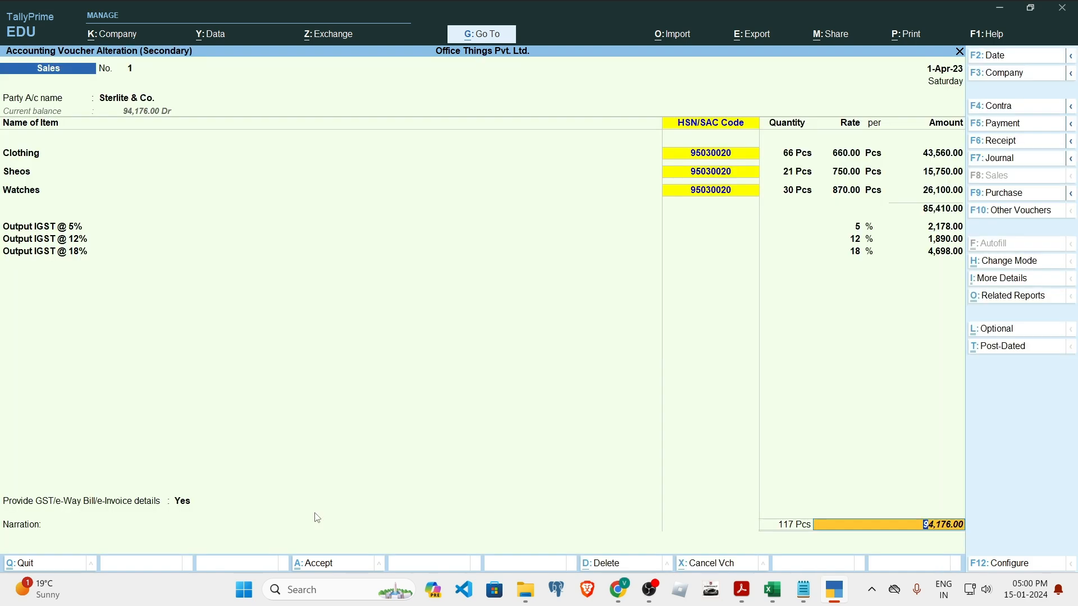
{"action": "key", "text": "alt+p"}
{"action": "key", "text": "i"}
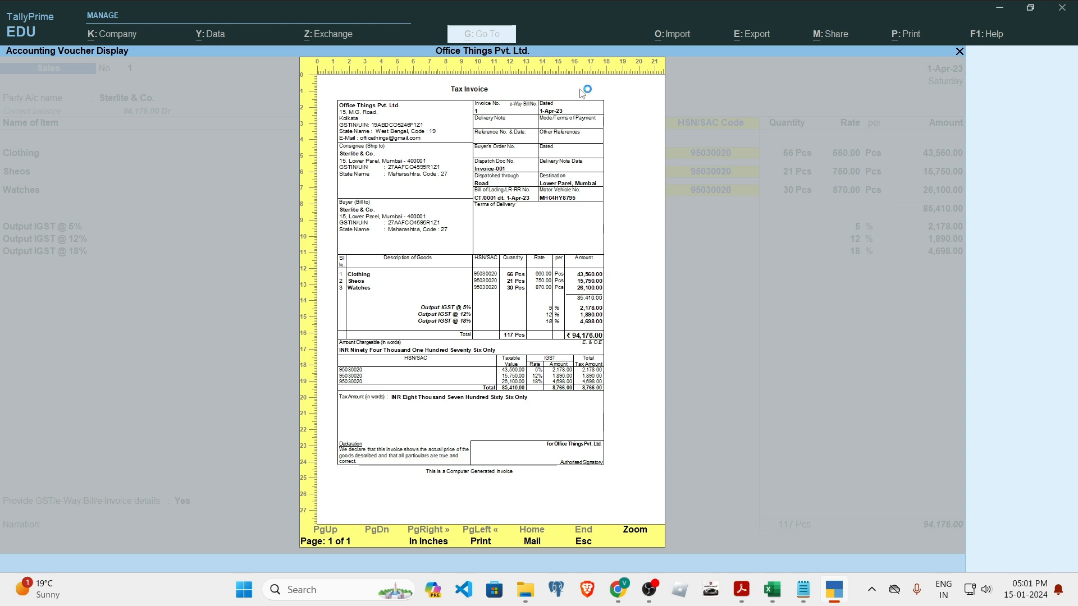
Switch to the Inventory Voucher Display PDF and compare its tax invoice and e-Way Bill pages with the TallyPrime print preview.
{"action": "mouse_move", "coordinate": [746, 594]}
{"action": "left_click", "coordinate": [817, 556]}
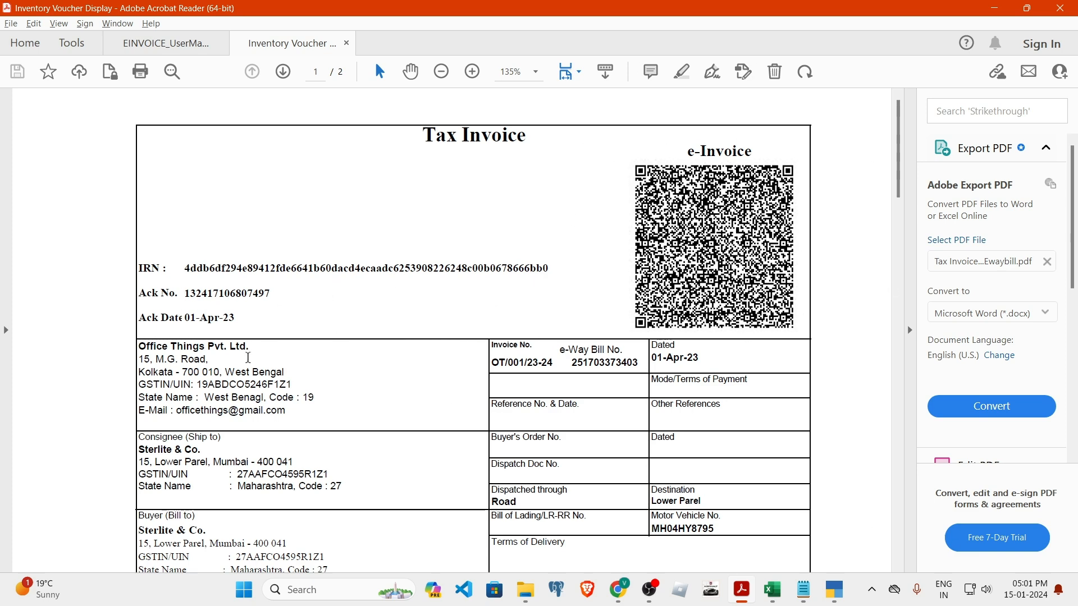
{"action": "left_click", "coordinate": [836, 590]}
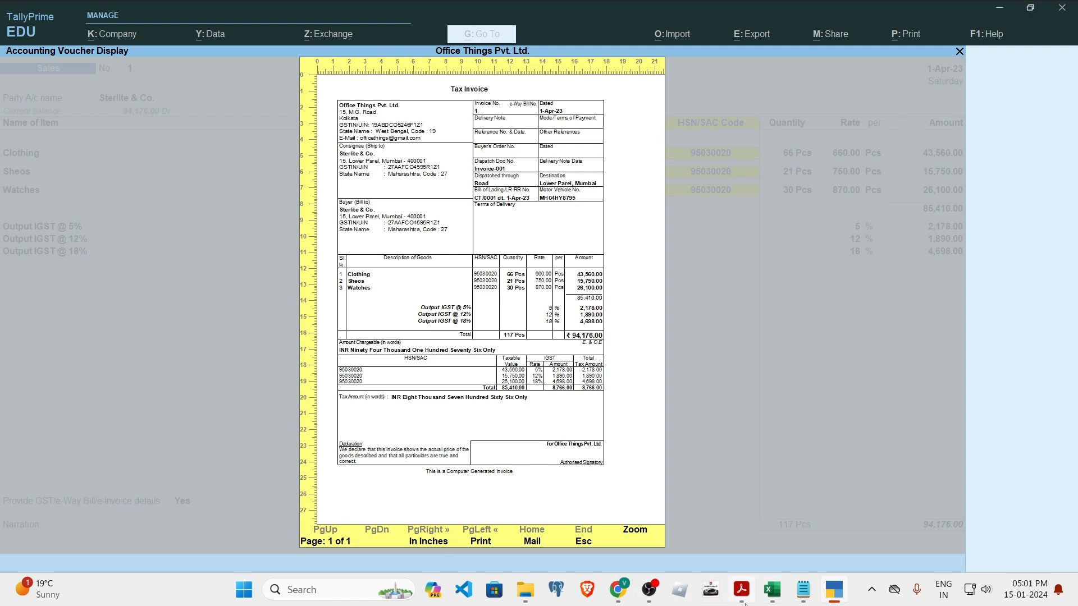
{"action": "mouse_move", "coordinate": [744, 603]}
{"action": "left_click", "coordinate": [826, 524]}
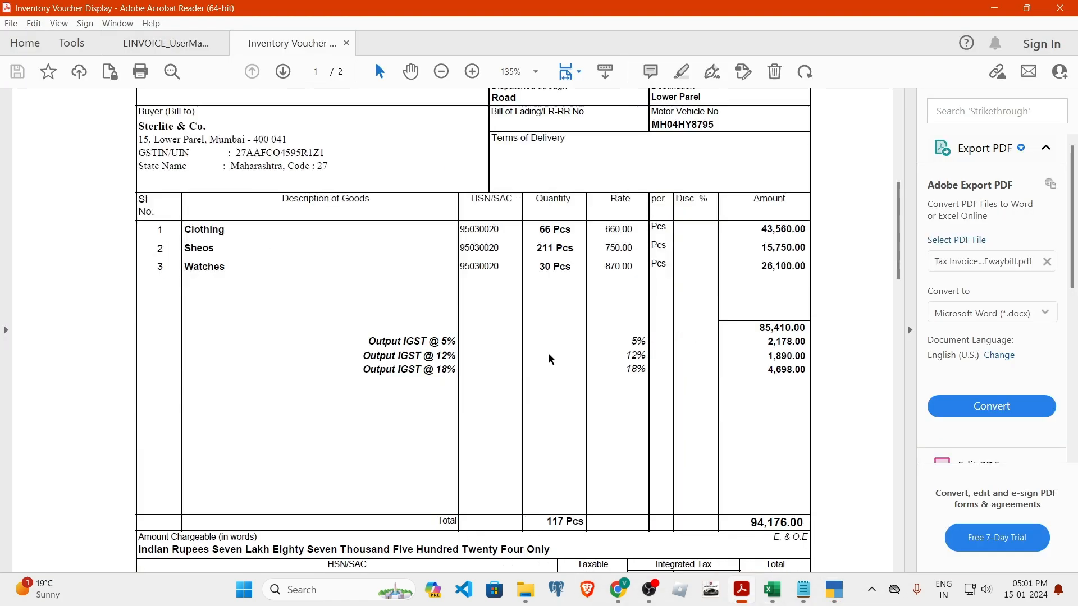
{"action": "scroll", "coordinate": [606, 265], "scroll_direction": "down", "scroll_amount": 1}
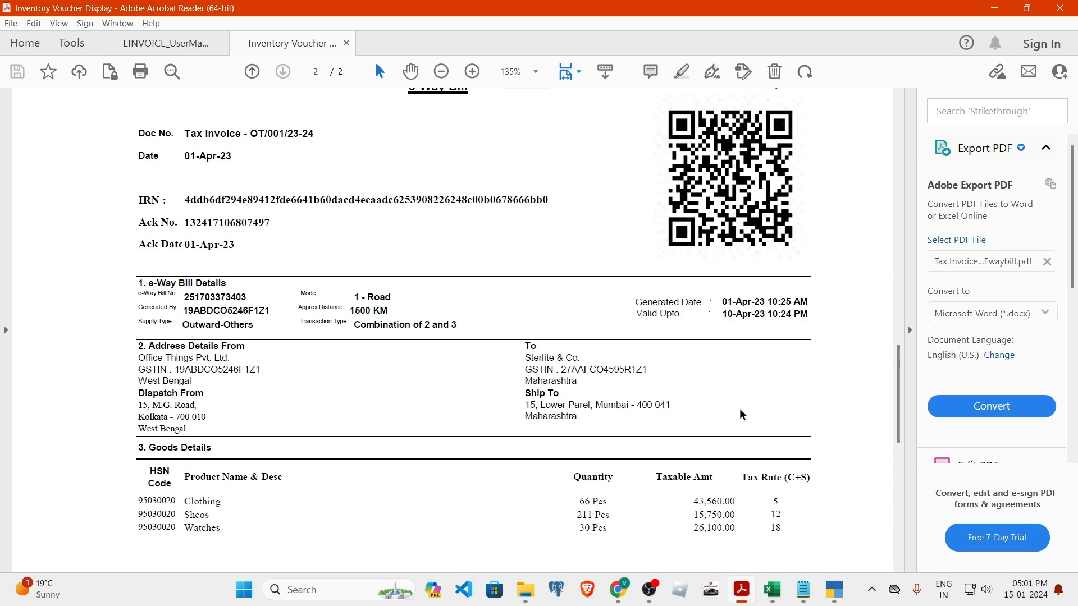
{"action": "scroll", "coordinate": [648, 418], "scroll_direction": "down", "scroll_amount": 10}
{"action": "scroll", "coordinate": [330, 390], "scroll_direction": "up", "scroll_amount": 10}
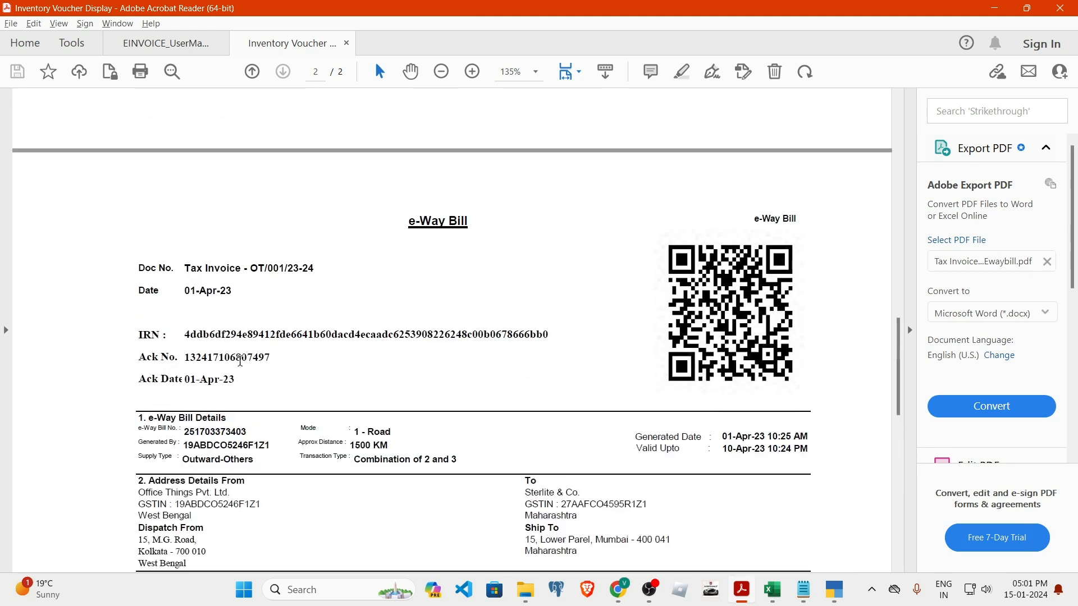
{"action": "scroll", "coordinate": [298, 391], "scroll_direction": "down", "scroll_amount": 3}
{"action": "scroll", "coordinate": [298, 391], "scroll_direction": "down", "scroll_amount": 3}
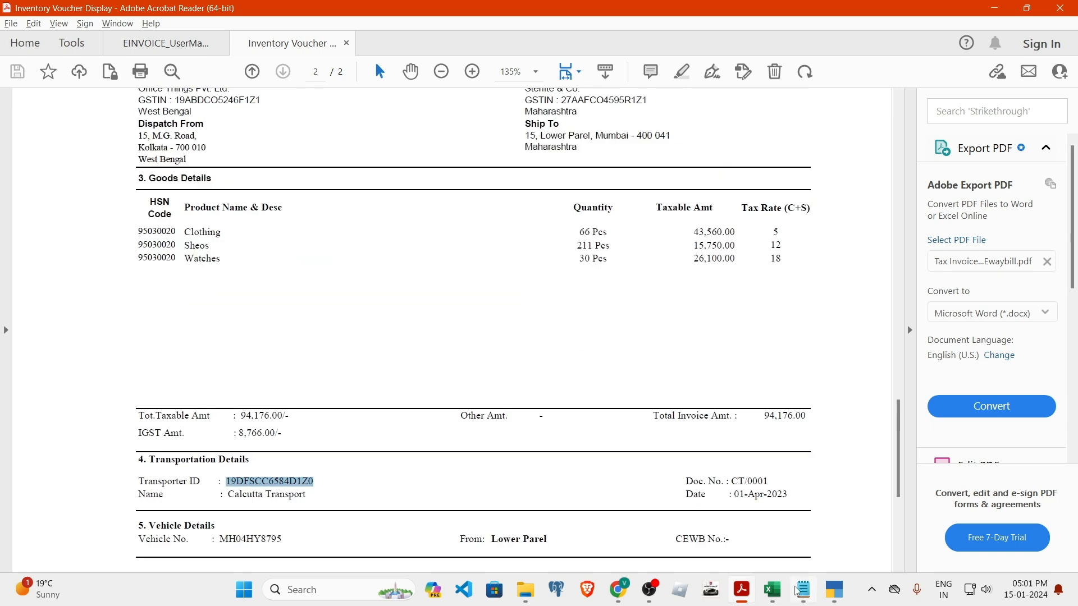
Check the Pin to Pin Distance Search page in Chrome and the Tax Invoice Format workbook in Excel, and close the invoice preview in TallyPrime.
{"action": "key", "text": "alt+Tab"}
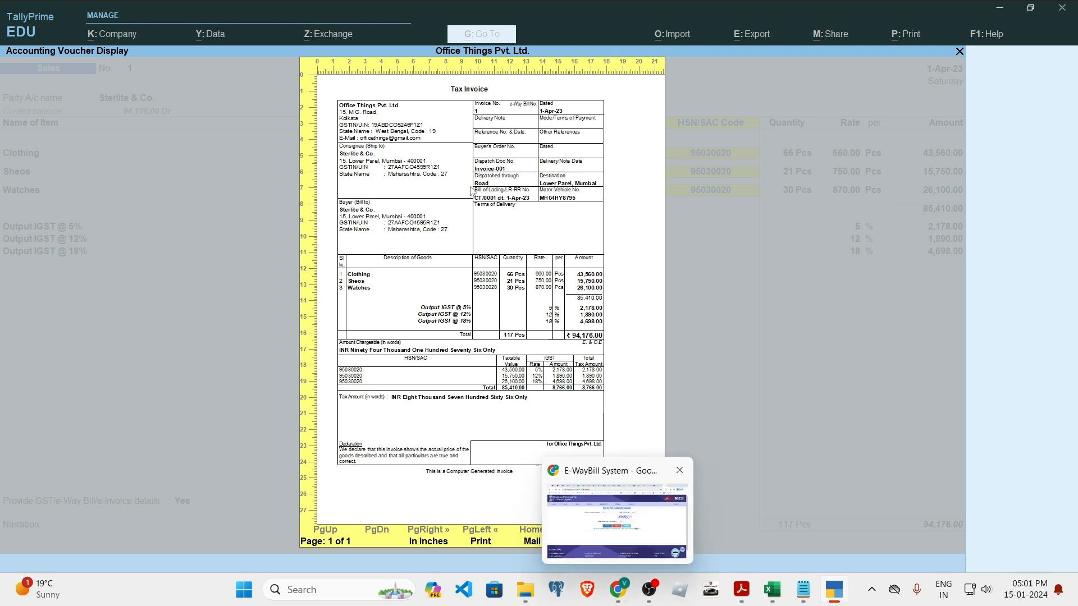
{"action": "left_click", "coordinate": [617, 589]}
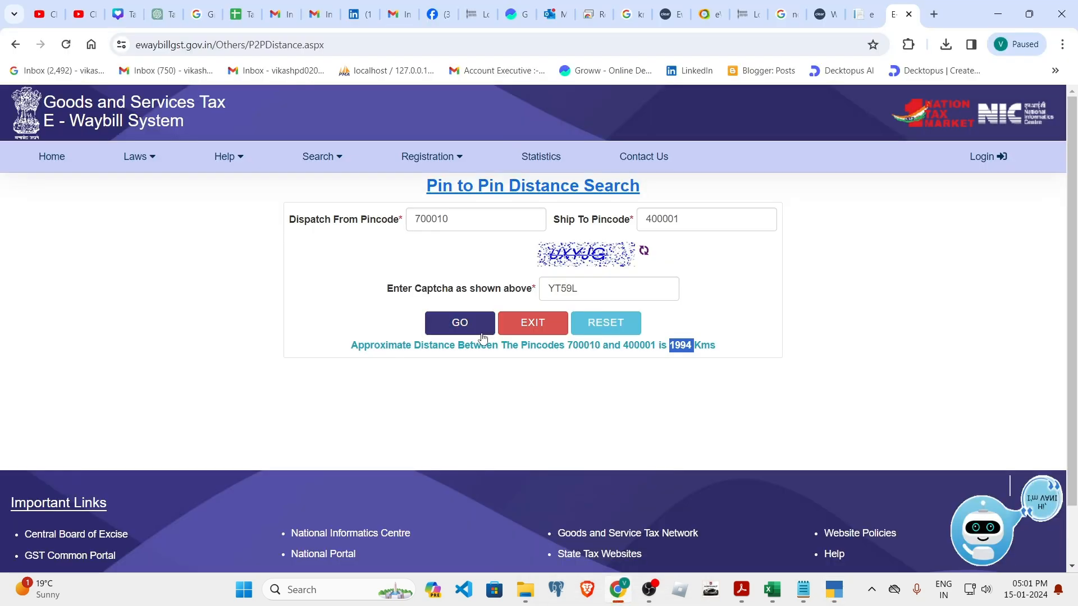
{"action": "left_click", "coordinate": [832, 589]}
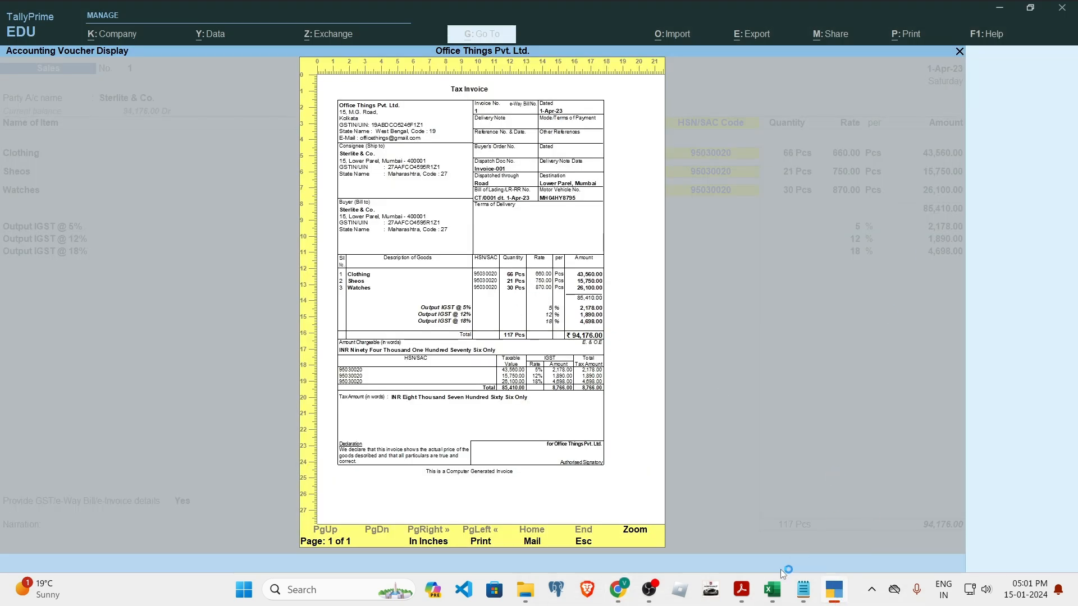
{"action": "mouse_move", "coordinate": [780, 594]}
{"action": "left_click", "coordinate": [829, 533]}
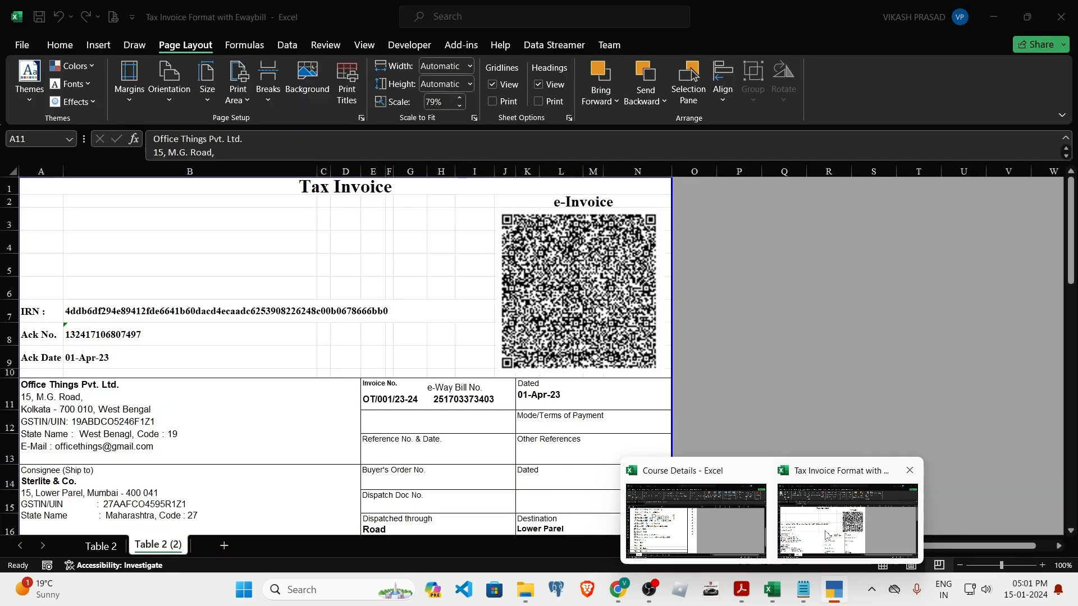
{"action": "mouse_move", "coordinate": [612, 603]}
{"action": "left_click", "coordinate": [834, 589]}
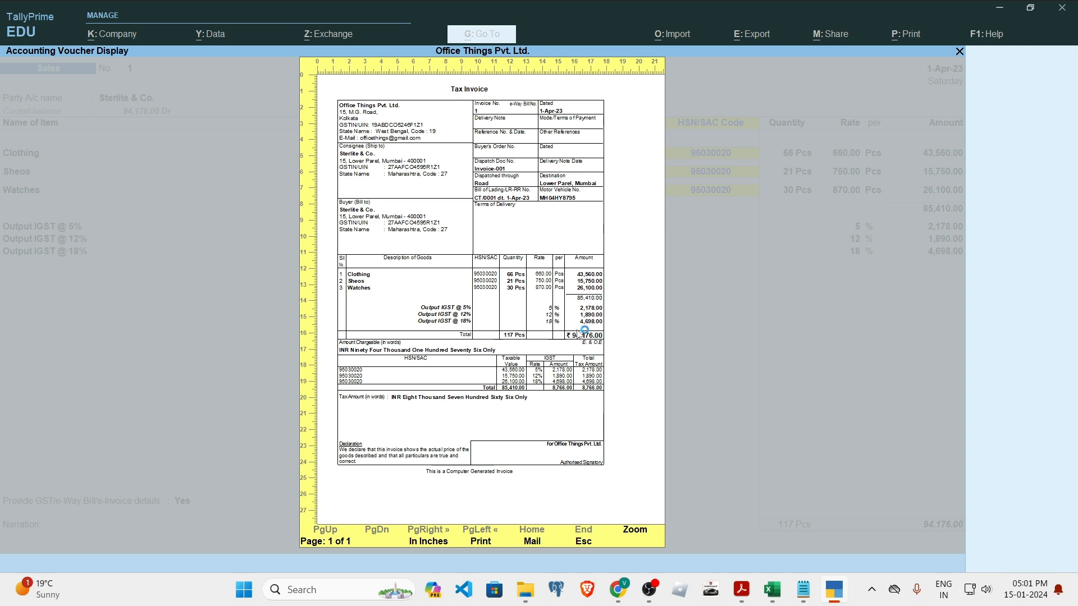
{"action": "key", "text": "Escape"}
{"action": "key", "text": "Escape"}
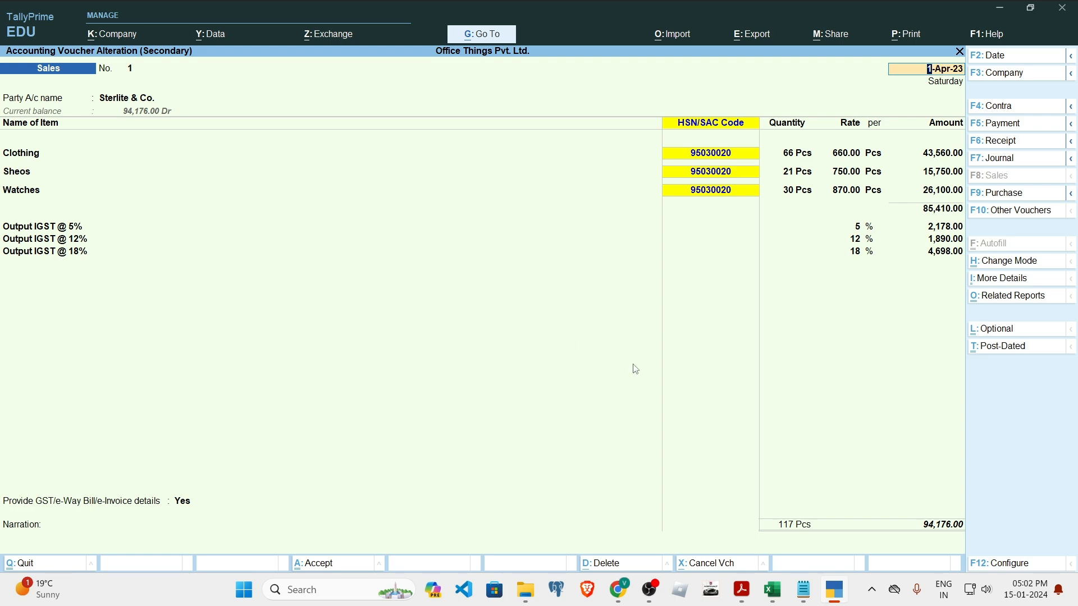
Switch to the Course Details workbook in Excel and mark Sales Entry with E-invoice and Ewaybill with a √ in C29.
{"action": "left_click", "coordinate": [772, 589]}
{"action": "left_click", "coordinate": [696, 521]}
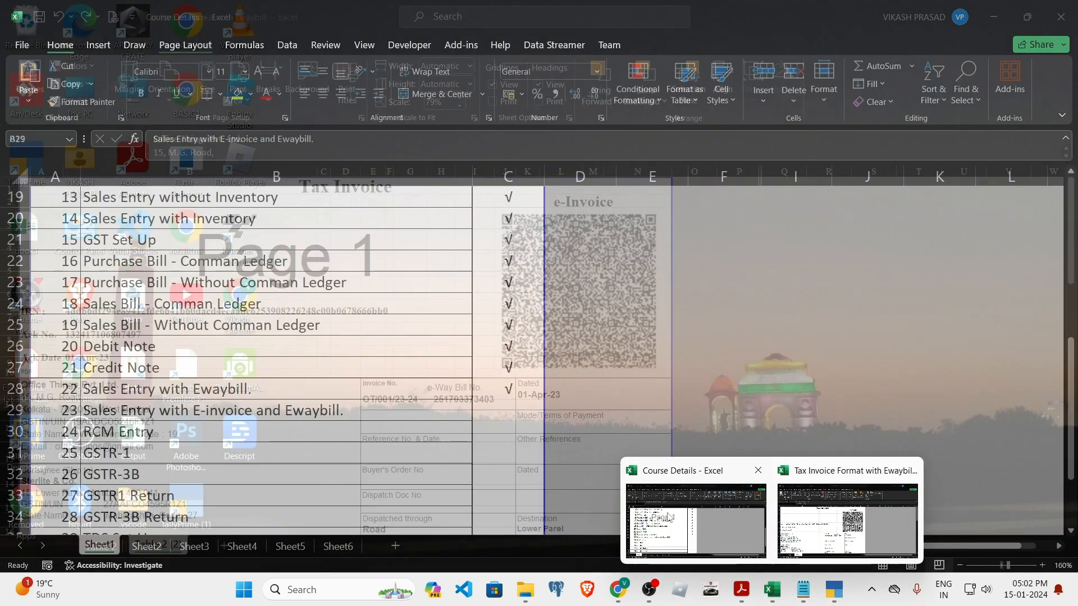
{"action": "left_click", "coordinate": [514, 405]}
{"action": "type", "text": "√"}
Go through the remaining course topics from RCM Entry onward, highlighting the rows from GSTR-1 to GSTR-3B Return.
{"action": "left_click", "coordinate": [276, 437]}
{"action": "scroll", "coordinate": [213, 384], "scroll_direction": "down", "scroll_amount": 2}
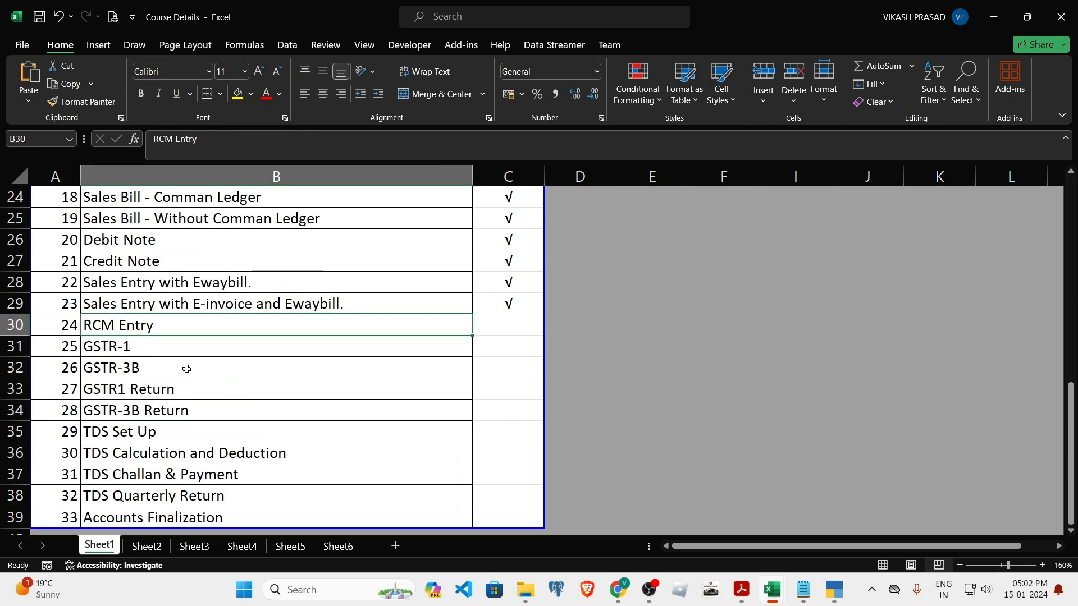
{"action": "left_click_drag", "start_coordinate": [153, 352], "coordinate": [538, 420]}
{"action": "left_click", "coordinate": [168, 348]}
{"action": "left_click_drag", "start_coordinate": [220, 348], "coordinate": [505, 409]}
{"action": "left_click_drag", "start_coordinate": [151, 346], "coordinate": [520, 411]}
{"action": "left_click_drag", "start_coordinate": [183, 345], "coordinate": [498, 406]}
{"action": "left_click_drag", "start_coordinate": [359, 346], "coordinate": [553, 409]}
{"action": "left_click", "coordinate": [320, 345]}
{"action": "left_click_drag", "start_coordinate": [320, 346], "coordinate": [498, 409]}
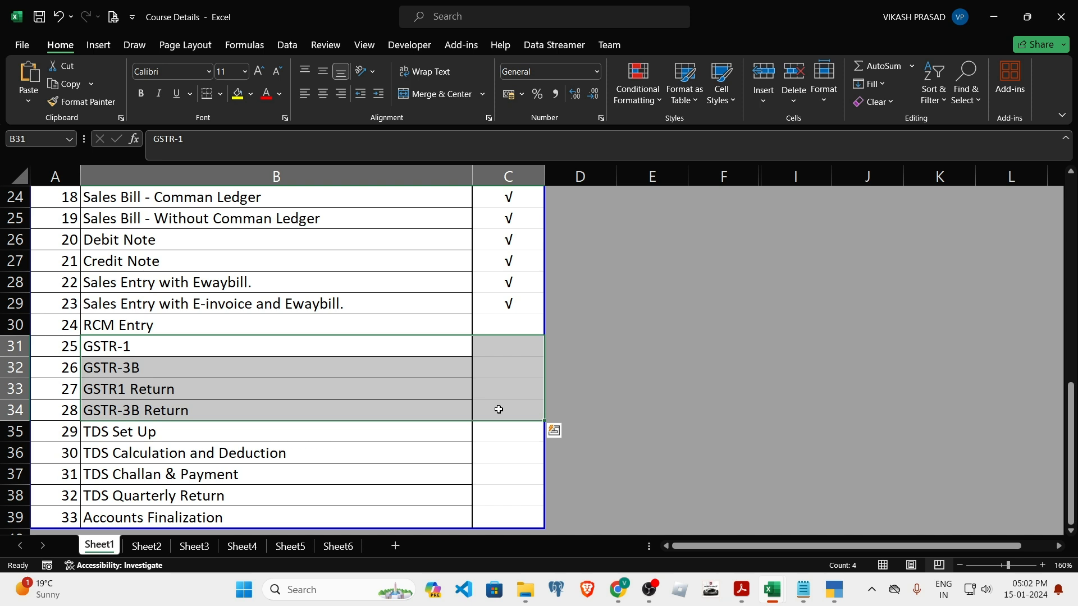